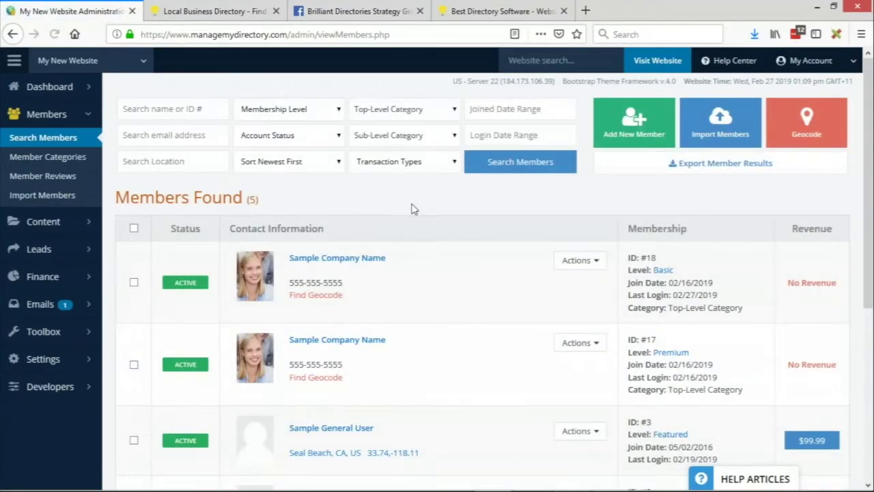
- Log in as Basic member #18 and go to the Upgrade Listing page
left_click(591, 263)
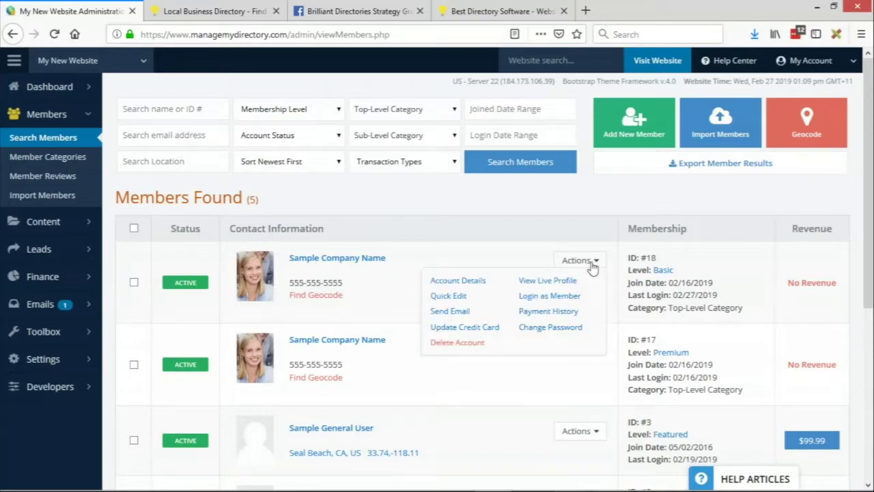
left_click(554, 297)
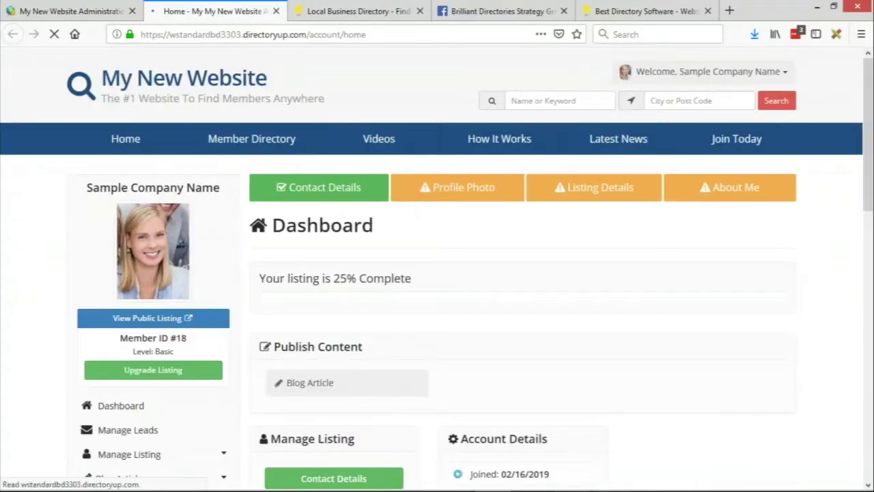
scroll(248, 395, "down", 2)
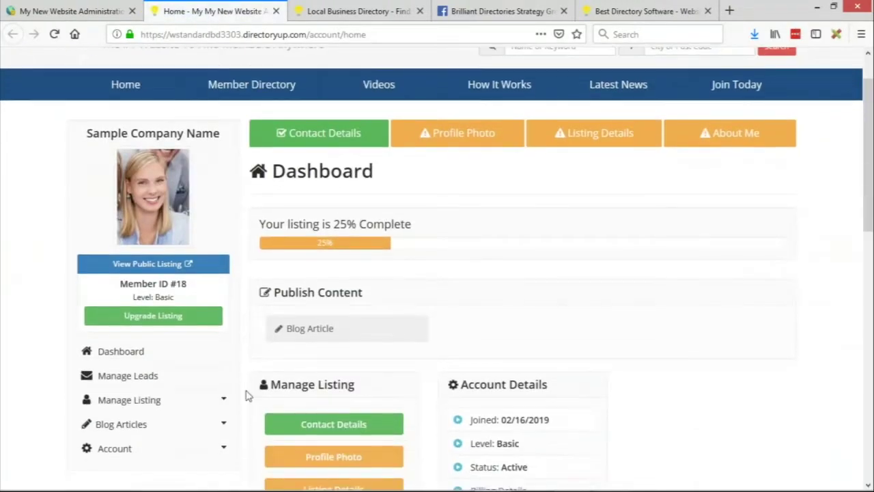
left_click(189, 321)
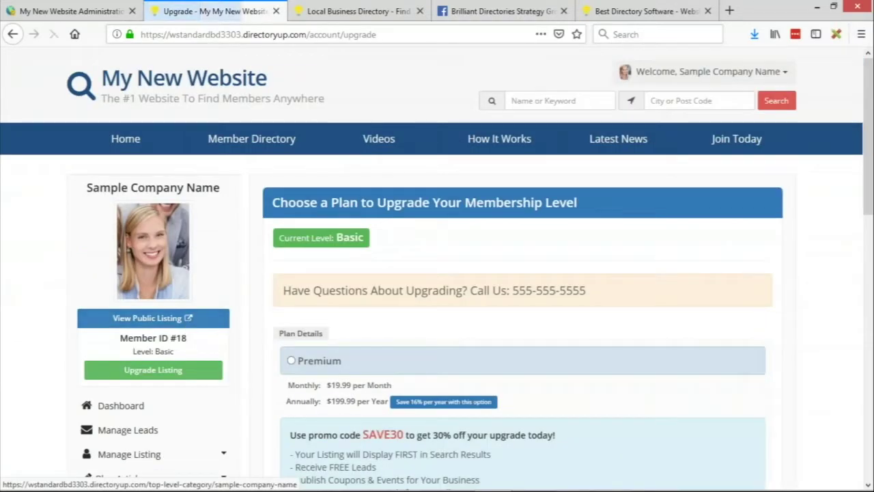
- Toggle between the Premium and Featured plan options, settling on Premium
scroll(744, 232, "down", 2)
scroll(744, 232, "down", 2)
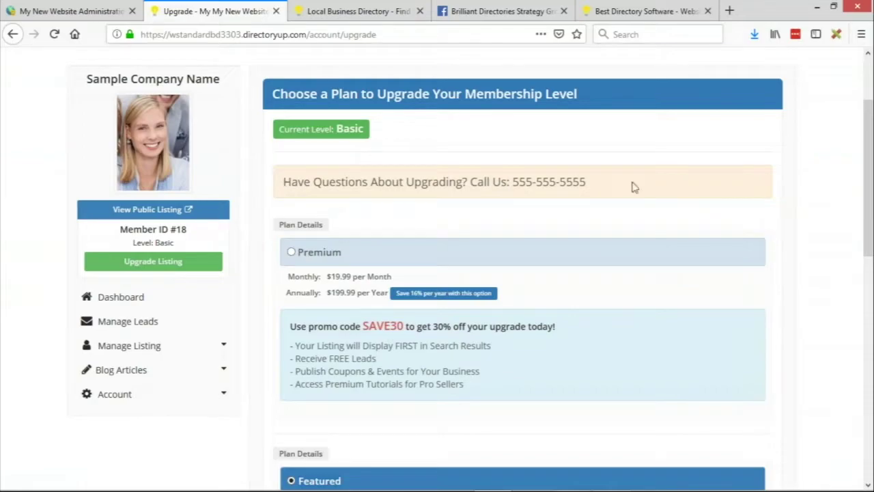
scroll(526, 204, "down", 2)
left_click(586, 204)
scroll(573, 287, "down", 2)
left_click(564, 373)
left_click(503, 149)
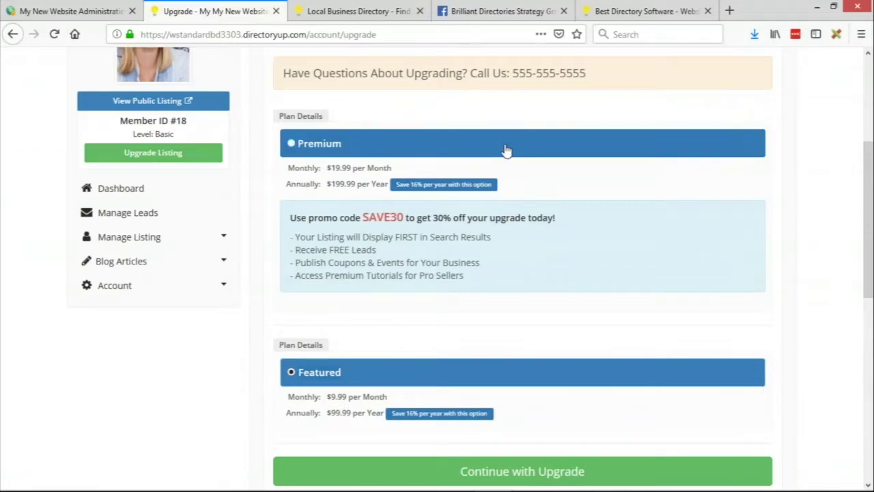
left_click(598, 356)
left_click(520, 168)
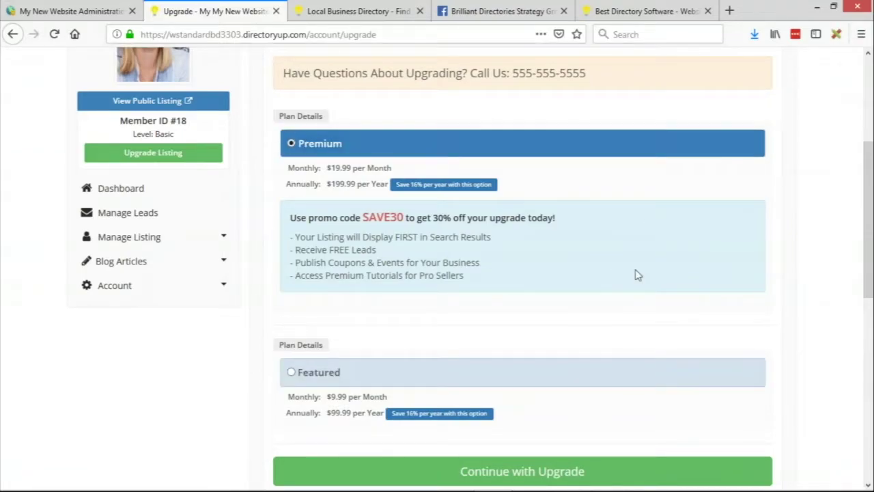
scroll(634, 274, "up", 2)
scroll(635, 273, "down", 2)
scroll(560, 284, "up", 1)
- Point out the upgrade questions heading and Premium benefits text, then reselect the Featured plan
left_click_drag(283, 135, 625, 123)
left_click_drag(291, 271, 482, 329)
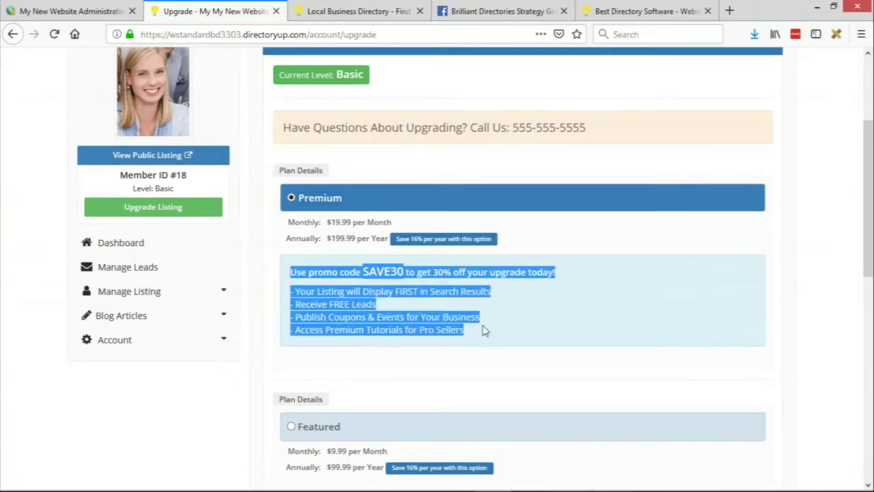
left_click(461, 149)
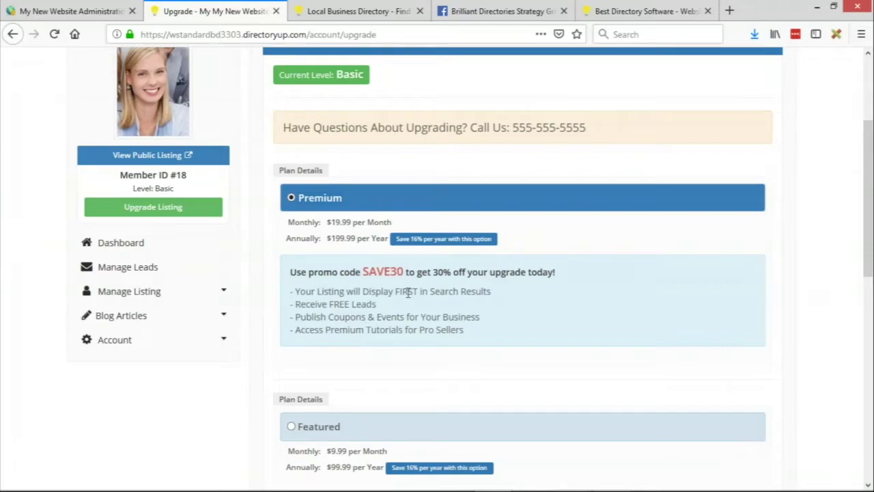
scroll(408, 291, "down", 3)
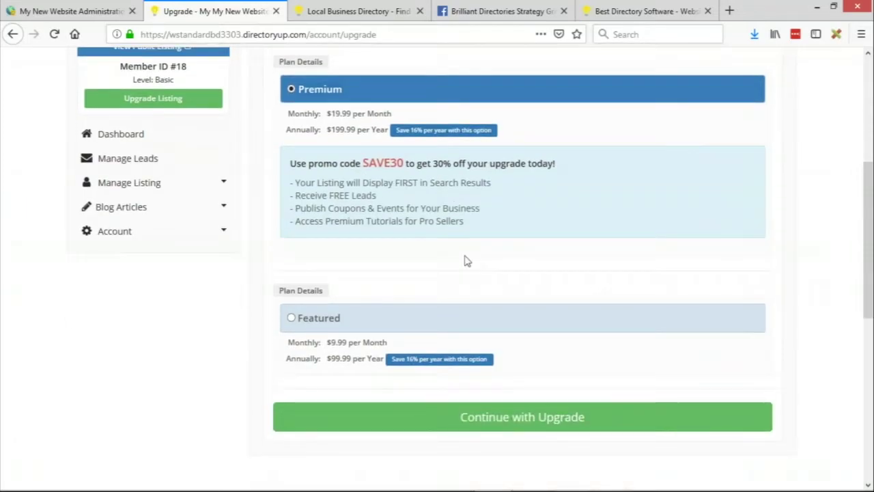
left_click(567, 317)
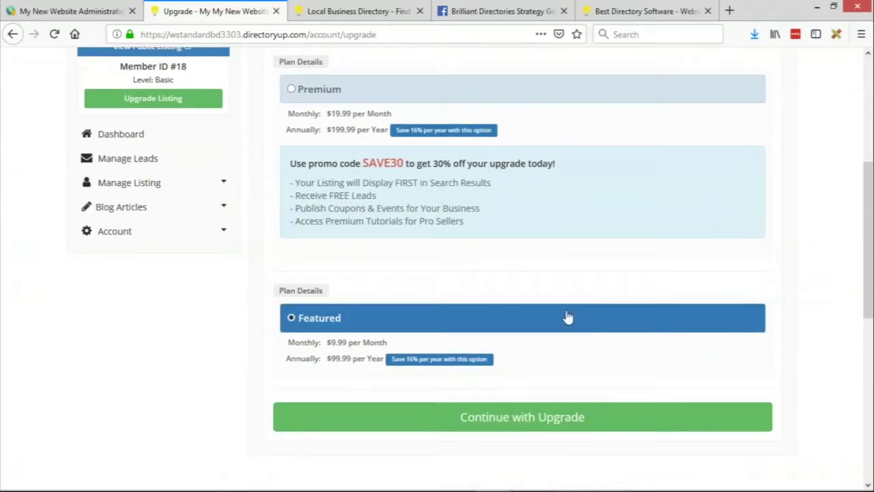
scroll(553, 321, "up", 4)
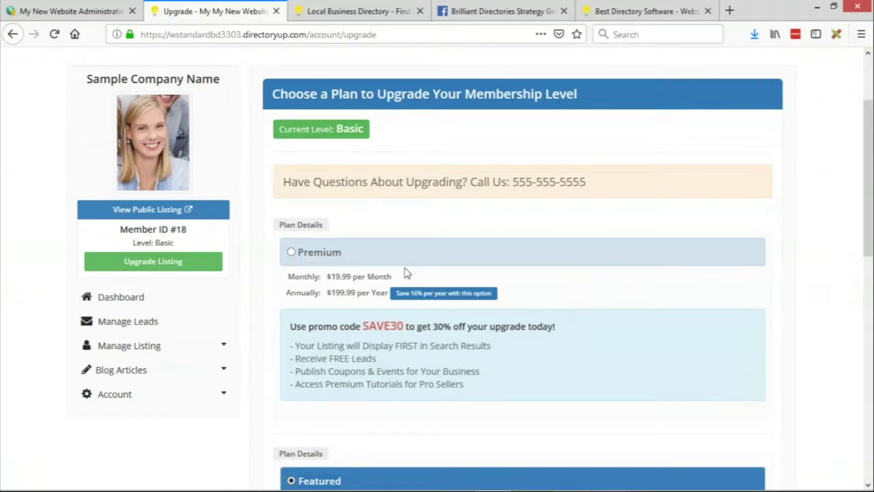
scroll(457, 239, "up", 1)
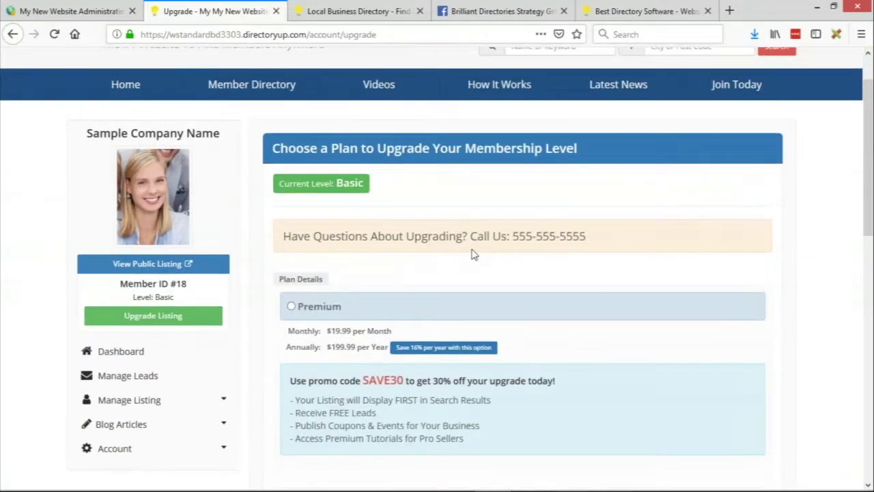
key("alt+Tab")
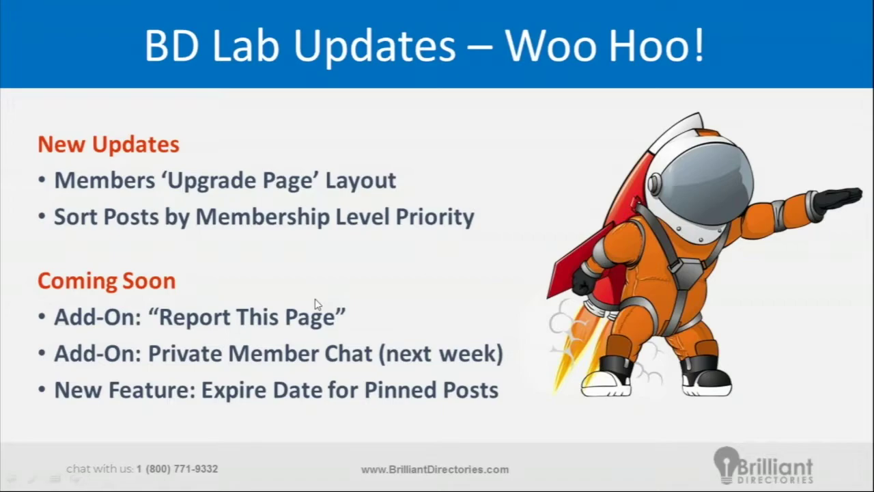
- Return from the BD Lab Updates slide to the admin's Search Members list of 5 members
key("alt+Tab")
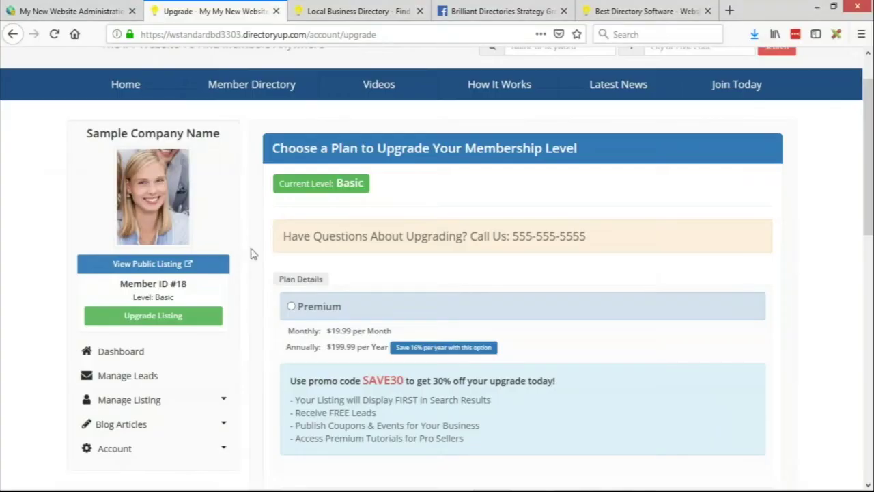
scroll(250, 254, "up", 1)
left_click(69, 11)
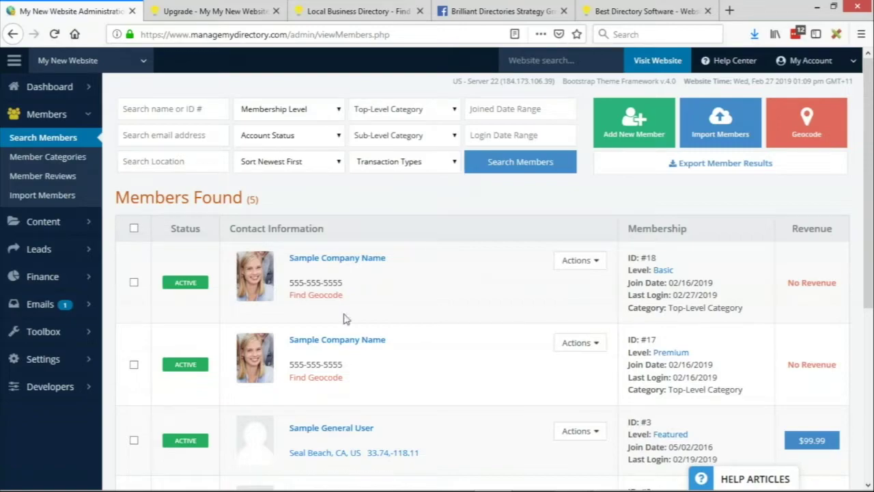
- Open Finance > Manage Products to list the membership levels
left_click(64, 94)
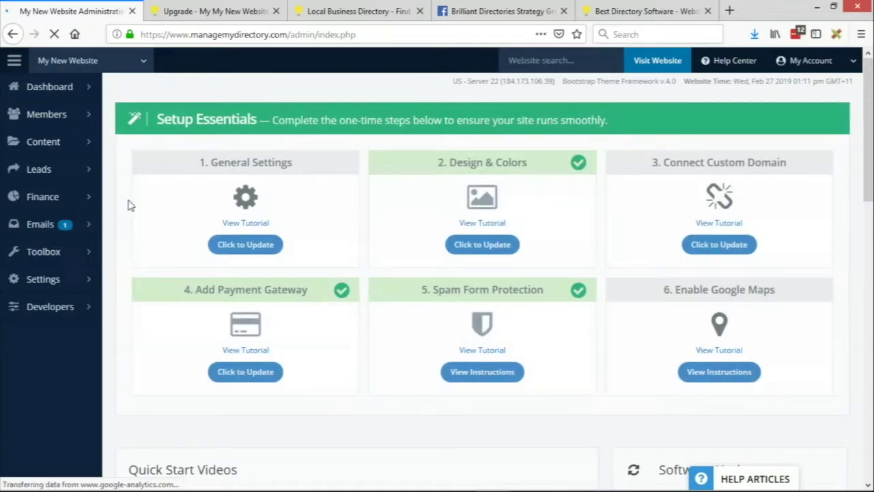
mouse_move(96, 197)
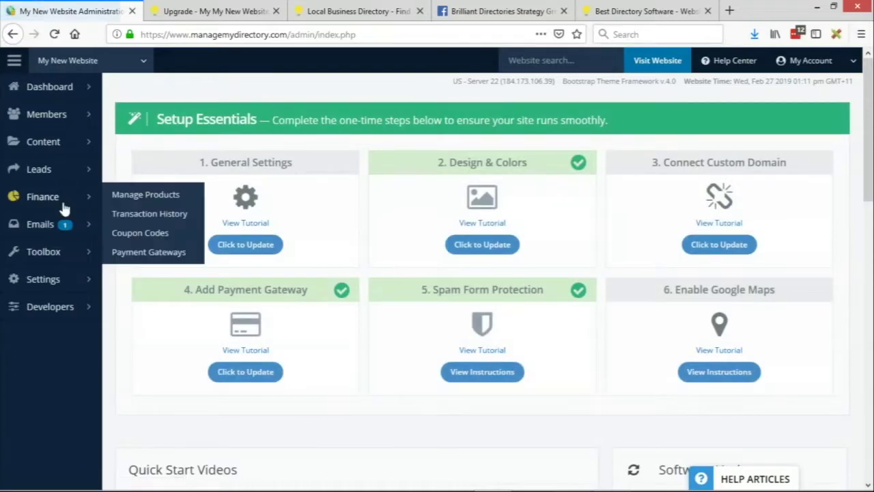
left_click(162, 197)
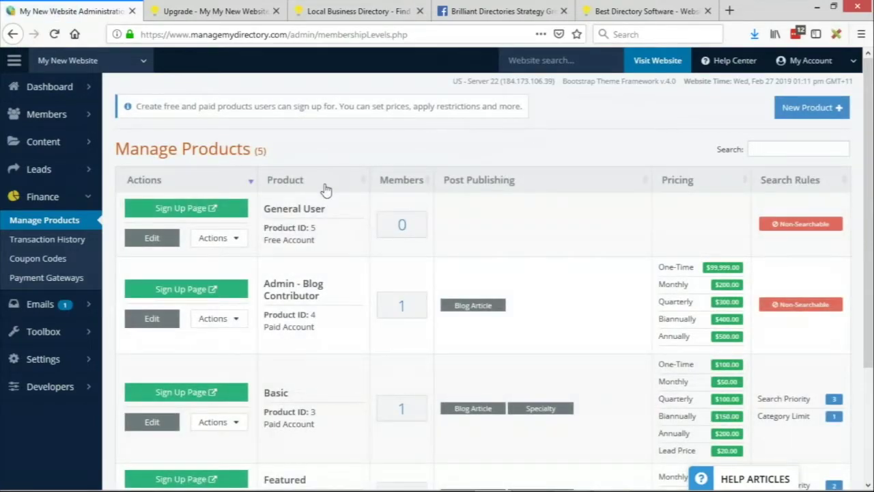
scroll(504, 179, "down", 3)
scroll(506, 194, "down", 1)
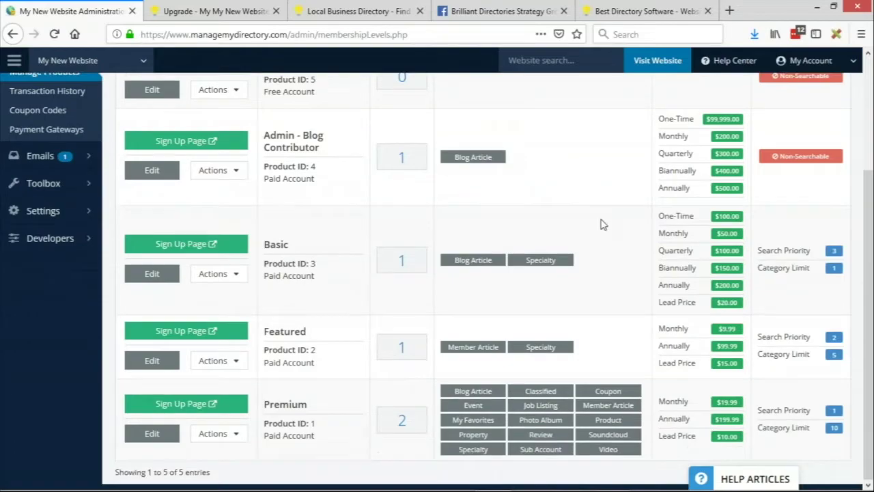
- Highlight each level's search priority: Premium 1, Featured 2, Basic 3
left_click_drag(760, 250, 841, 256)
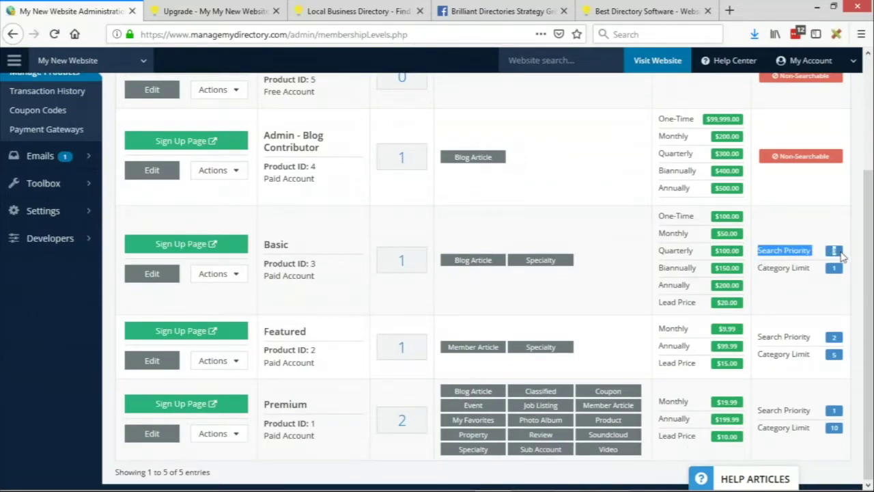
left_click(785, 321)
left_click_drag(263, 408, 321, 409)
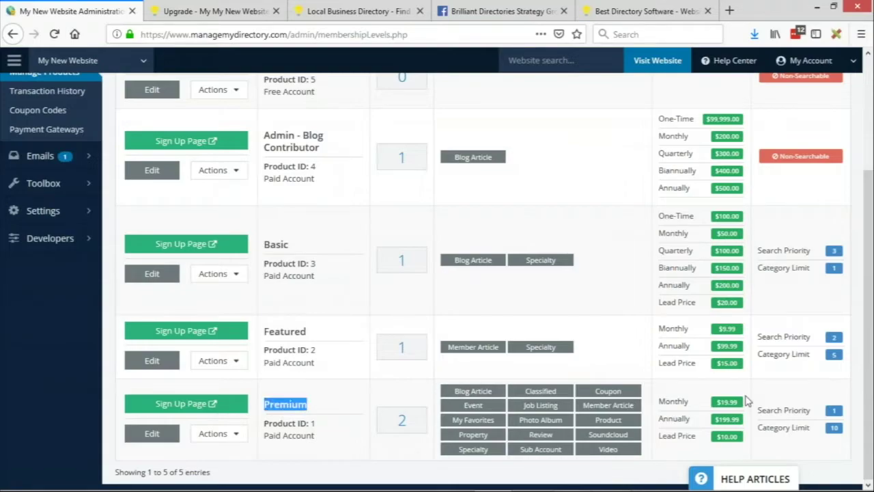
left_click_drag(758, 410, 843, 412)
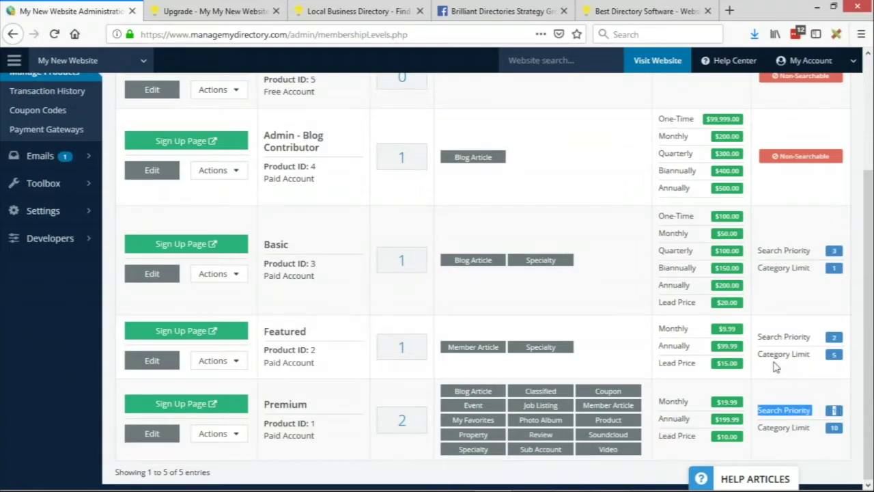
left_click(321, 347)
left_click_drag(765, 337, 836, 337)
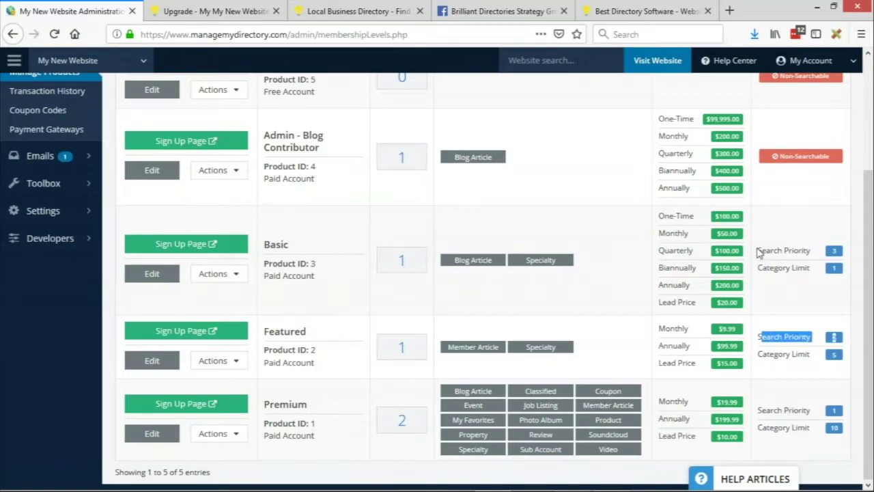
left_click_drag(758, 250, 833, 250)
left_click(836, 266)
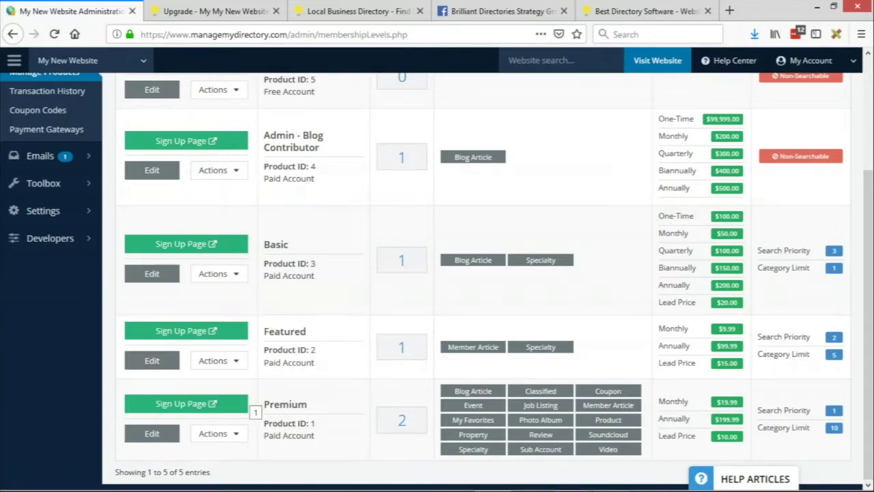
- Go to Content > Edit Post Settings and edit the Blog Article post type
scroll(435, 343, "up", 3)
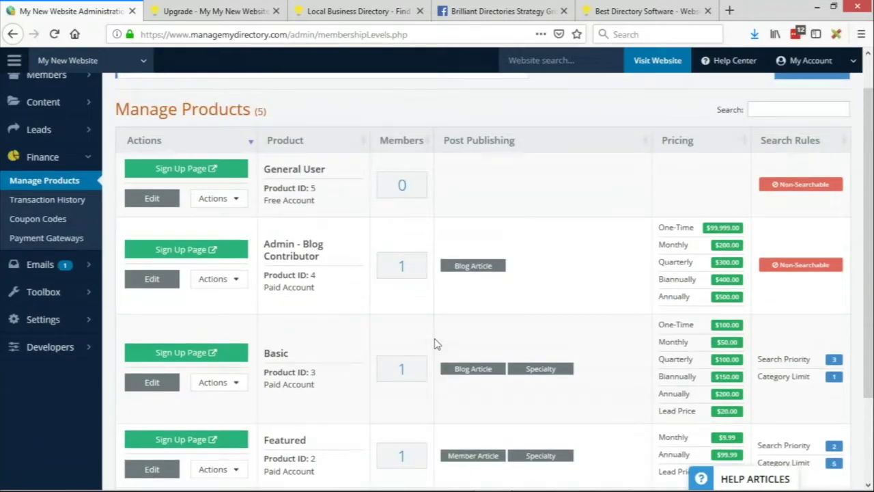
left_click(217, 278)
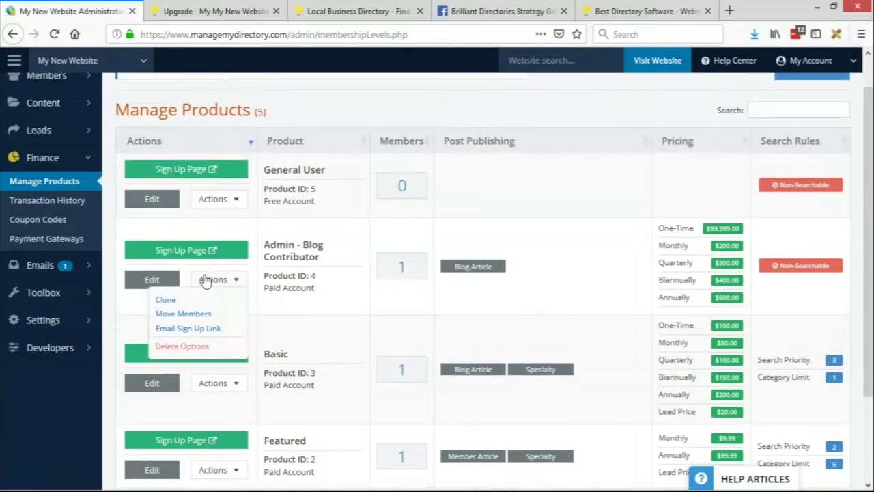
scroll(109, 259, "up", 1)
mouse_move(65, 144)
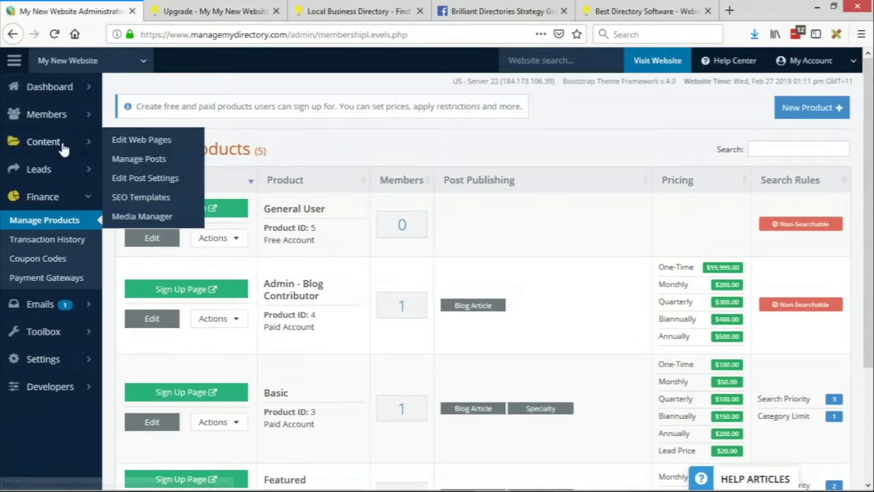
left_click(145, 179)
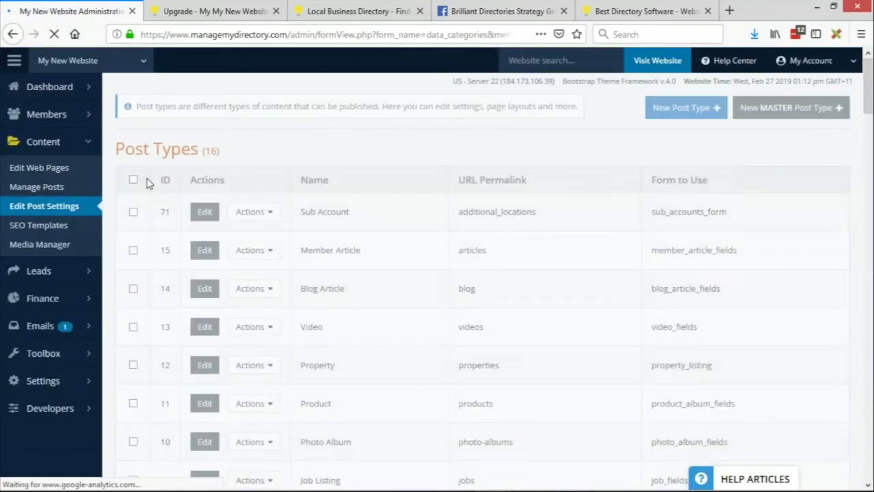
mouse_move(247, 294)
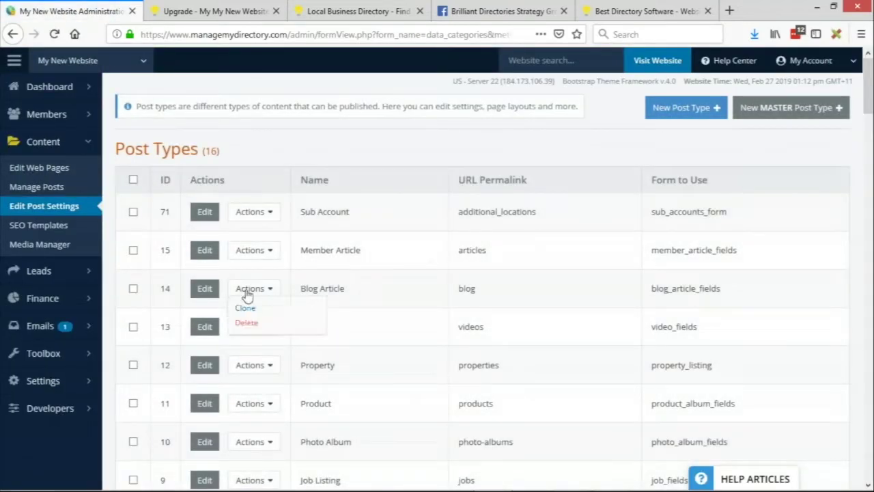
left_click(207, 292)
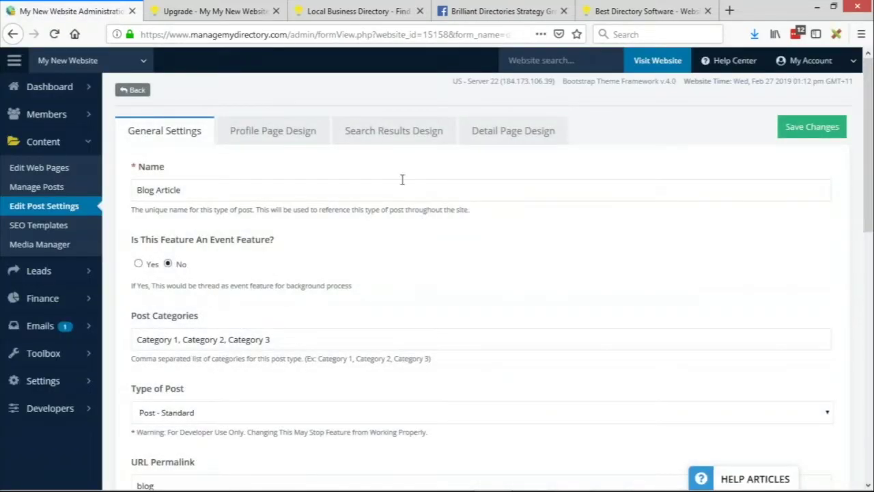
- In Search Results Design, keep Order Results By at Title Alphabetical (A-Z)
left_click(425, 142)
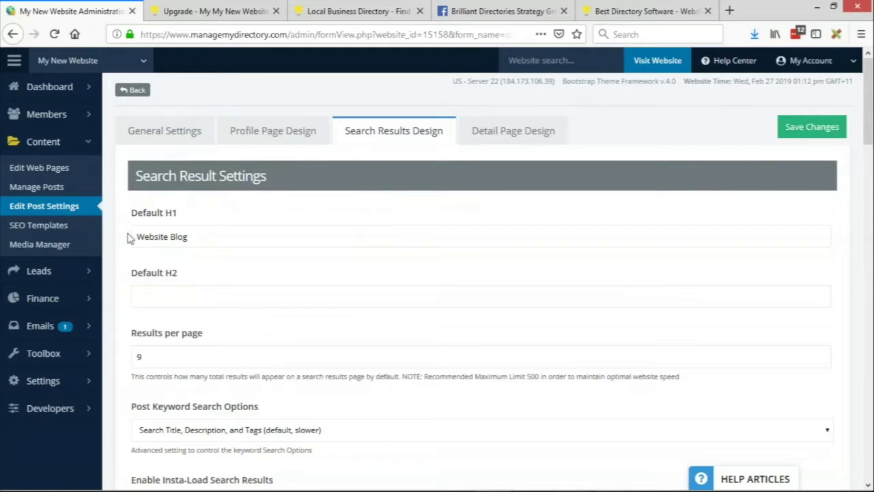
scroll(126, 238, "down", 1)
scroll(126, 239, "down", 10)
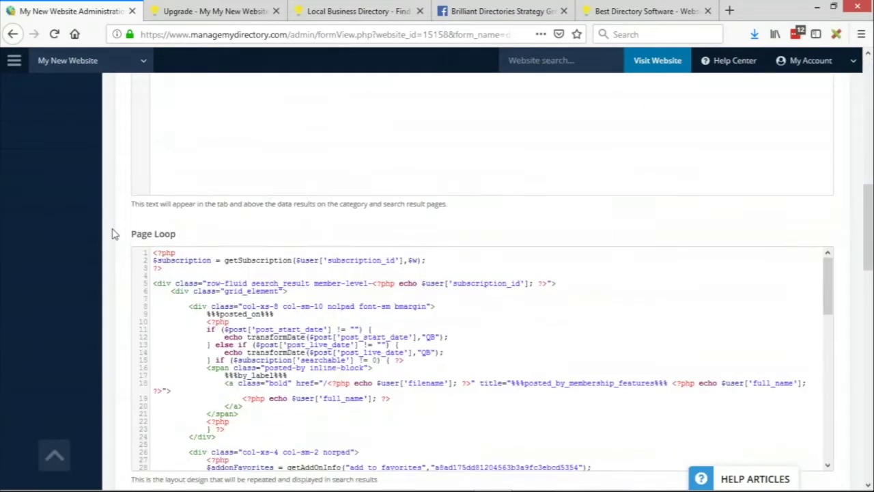
scroll(113, 229, "down", 10)
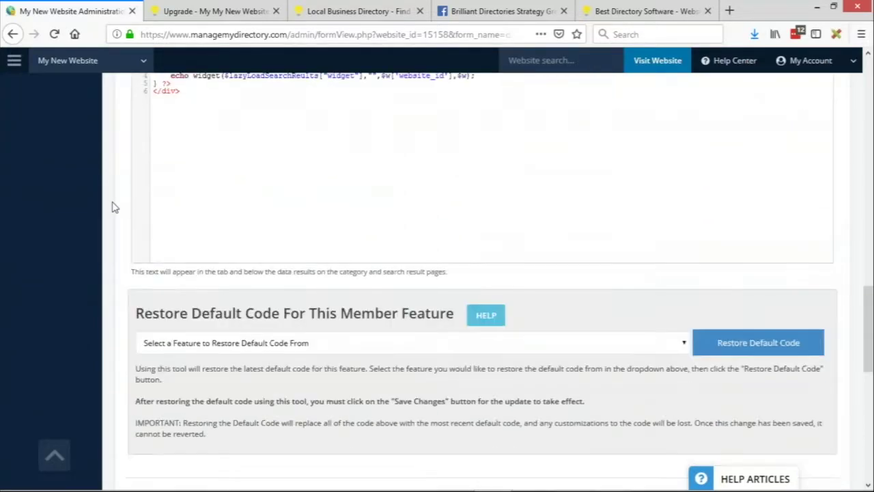
scroll(113, 210, "down", 5)
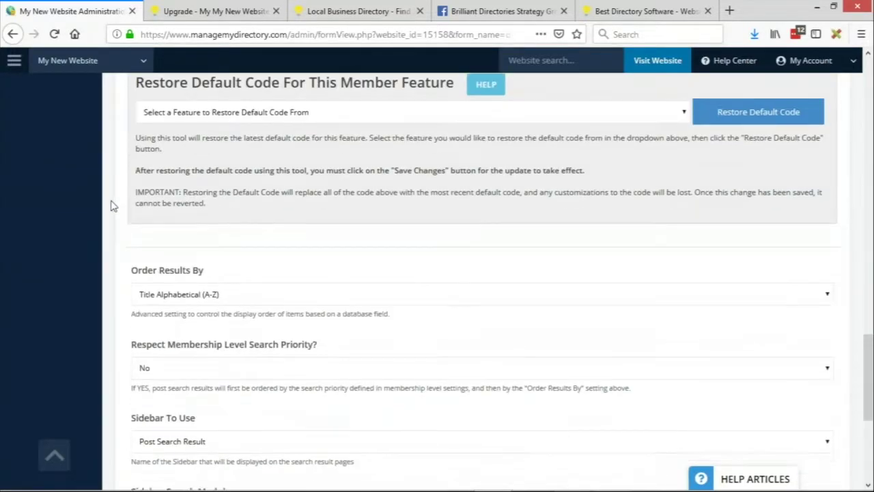
scroll(107, 215, "down", 1)
left_click_drag(131, 247, 327, 250)
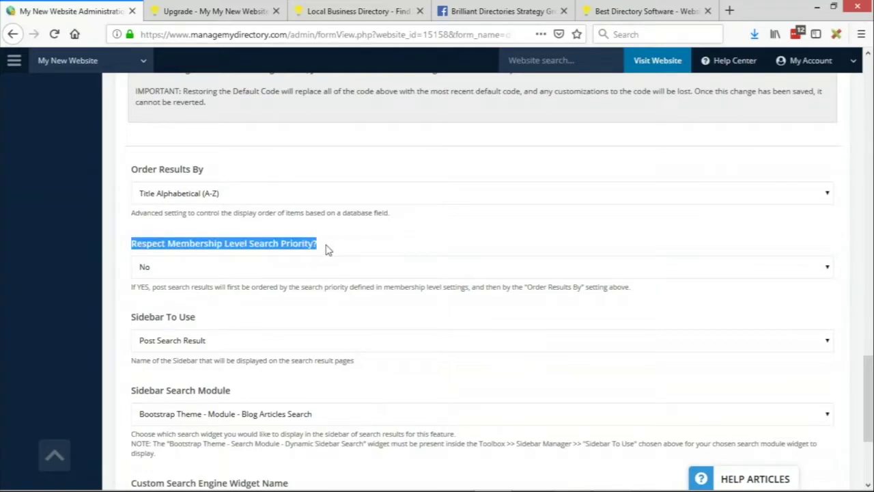
left_click(326, 250)
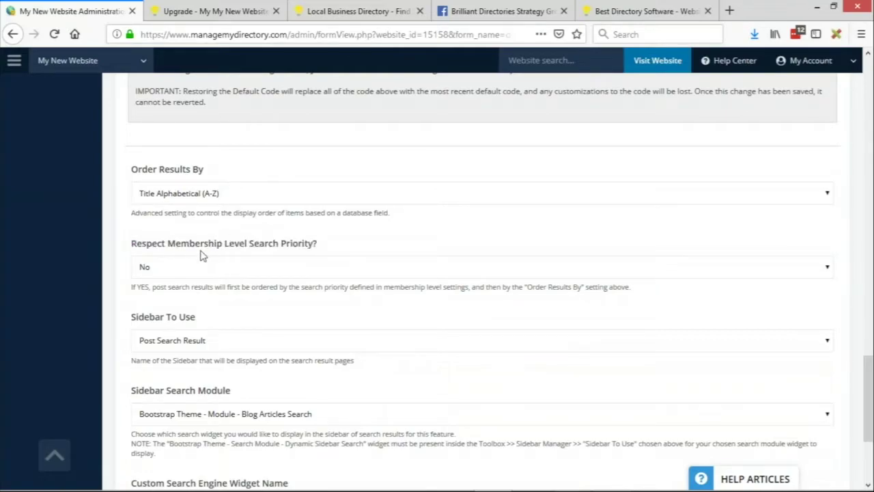
scroll(157, 274, "up", 3)
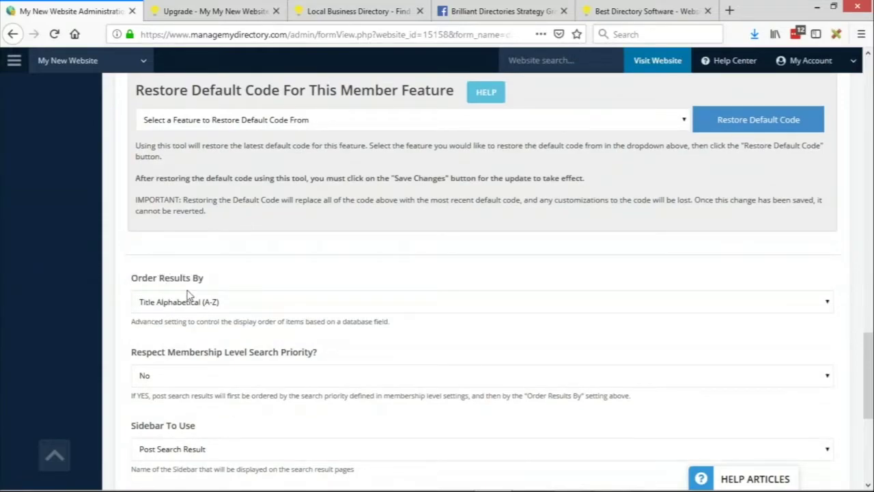
left_click(294, 305)
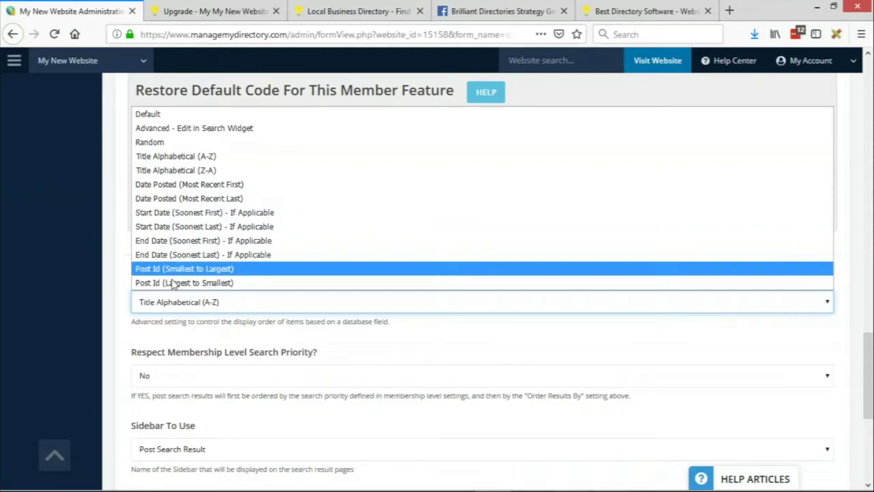
left_click(186, 158)
- Point out the Respect Membership Level Search Priority and Order Results By labels without changing them
scroll(115, 242, "down", 1)
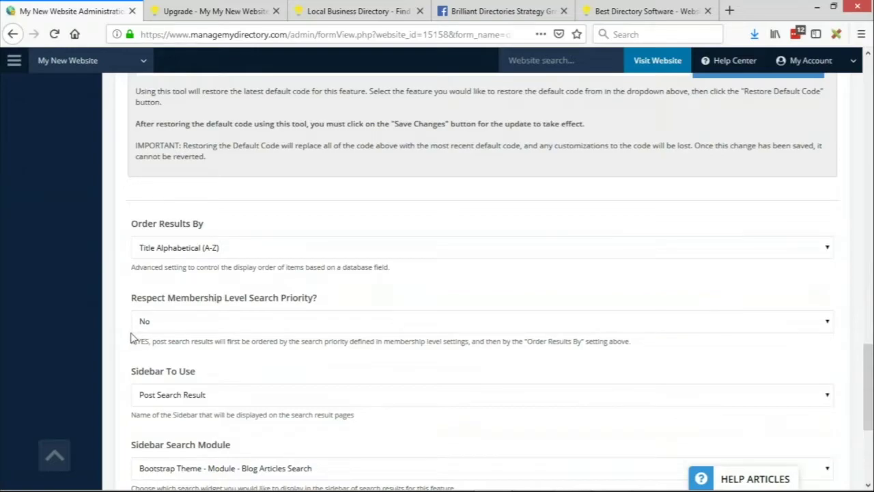
left_click_drag(132, 297, 326, 299)
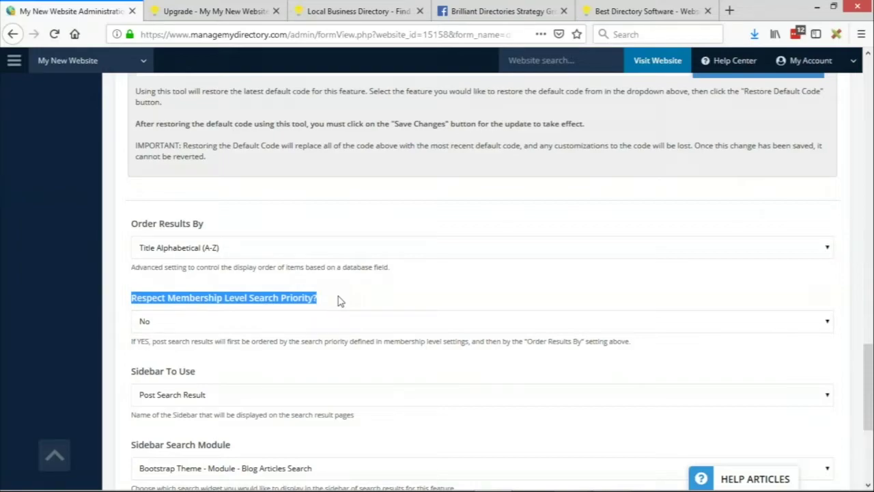
left_click(198, 247)
left_click(138, 229)
left_click_drag(139, 229, 198, 225)
left_click(198, 226)
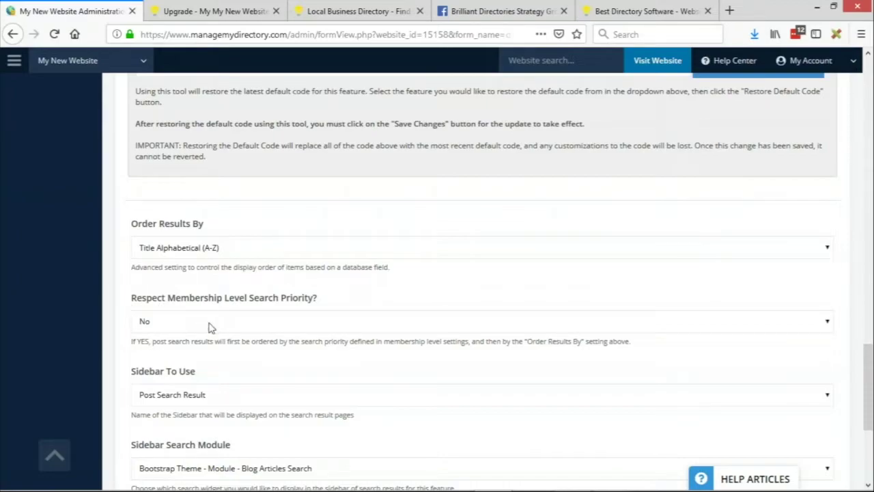
left_click_drag(136, 230, 232, 225)
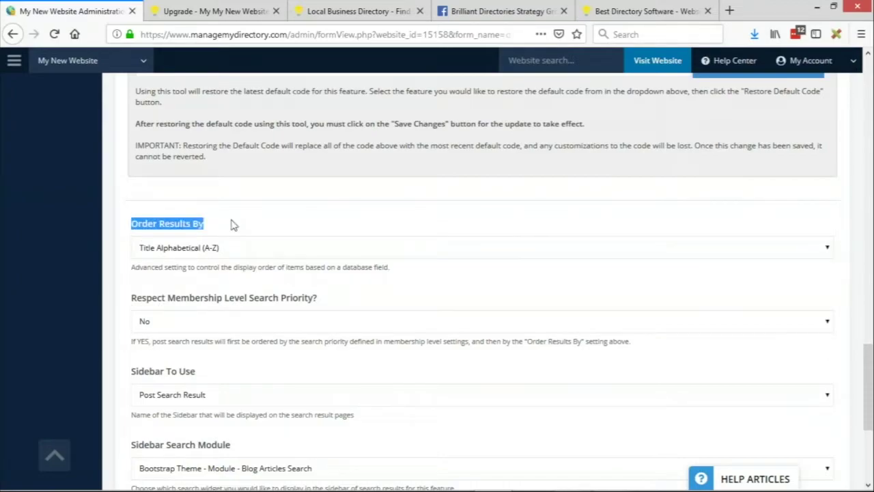
left_click(180, 11)
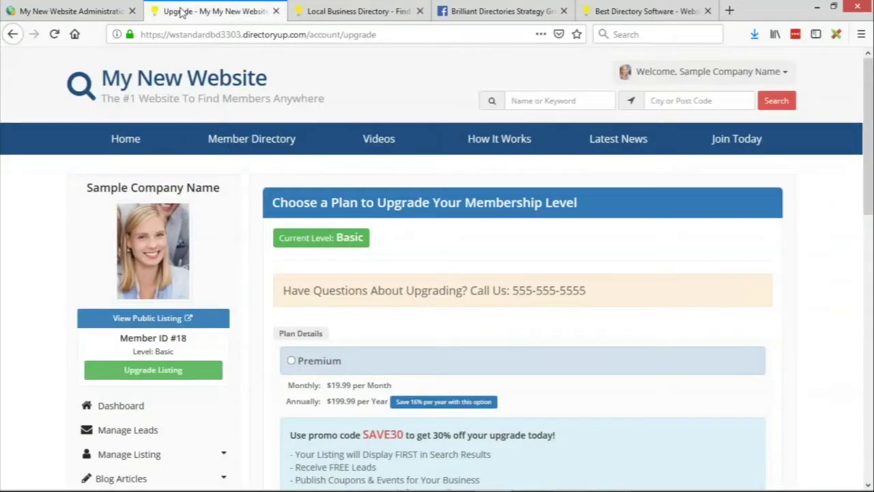
- View the Latest News blog listing, then return to the admin Blog Article settings
left_click(642, 146)
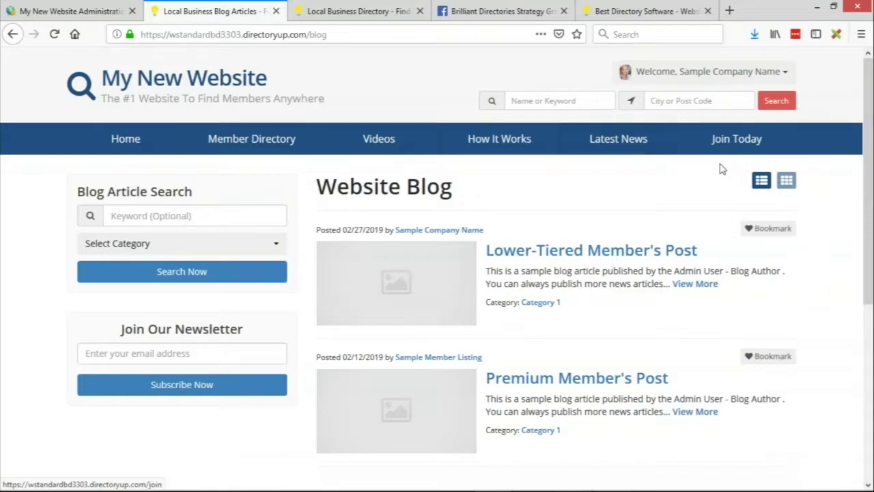
scroll(722, 168, "down", 1)
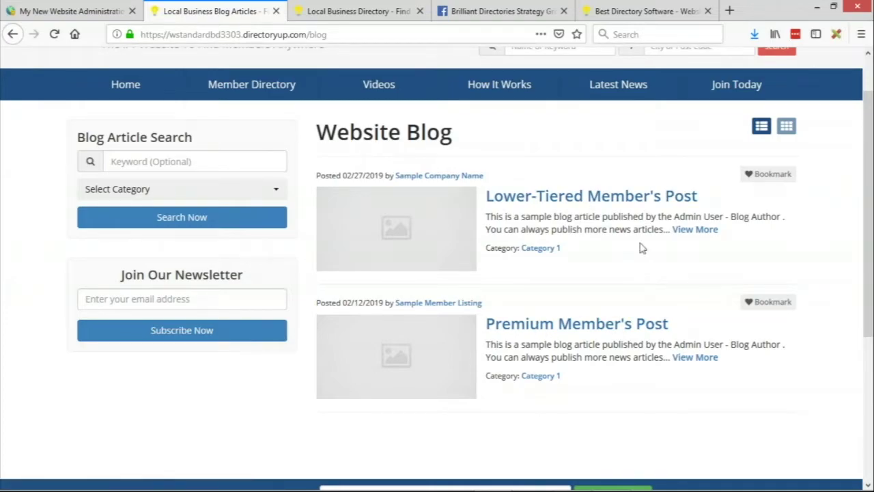
left_click(103, 11)
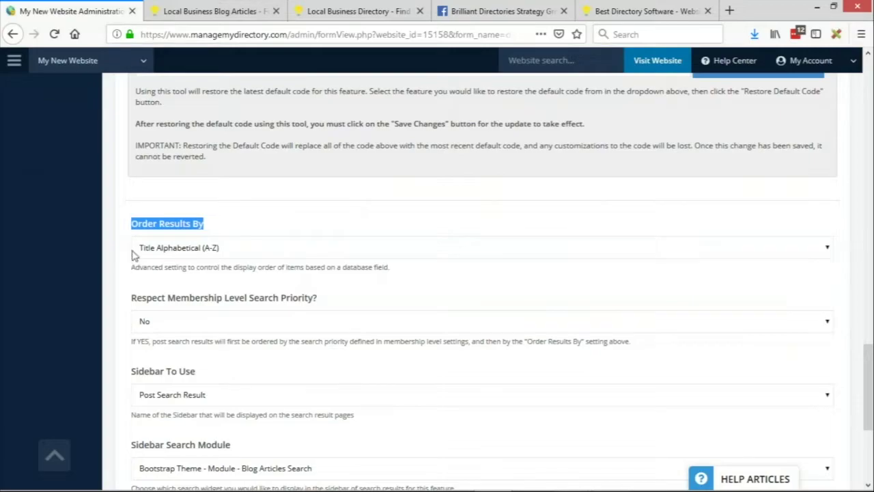
- Set Respect Membership Level Search Priority to Yes and save the Blog Article settings
left_click(244, 308)
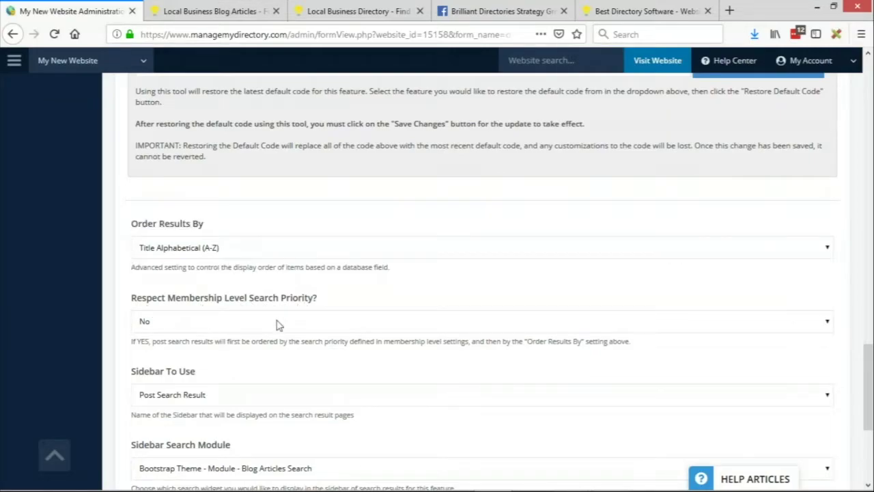
left_click(182, 327)
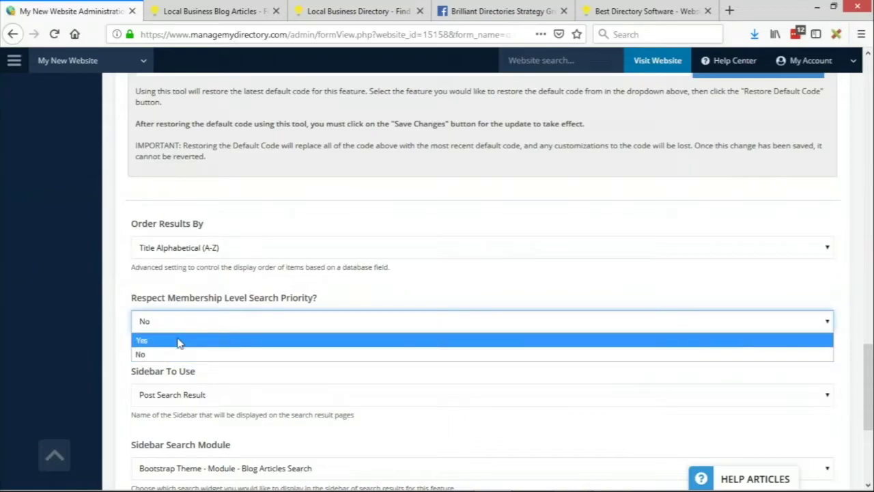
left_click(179, 342)
scroll(116, 288, "down", 4)
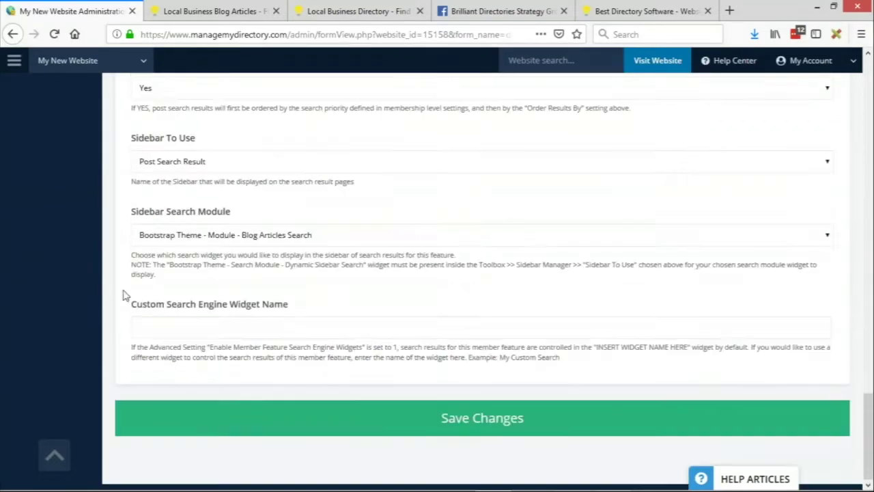
left_click(482, 427)
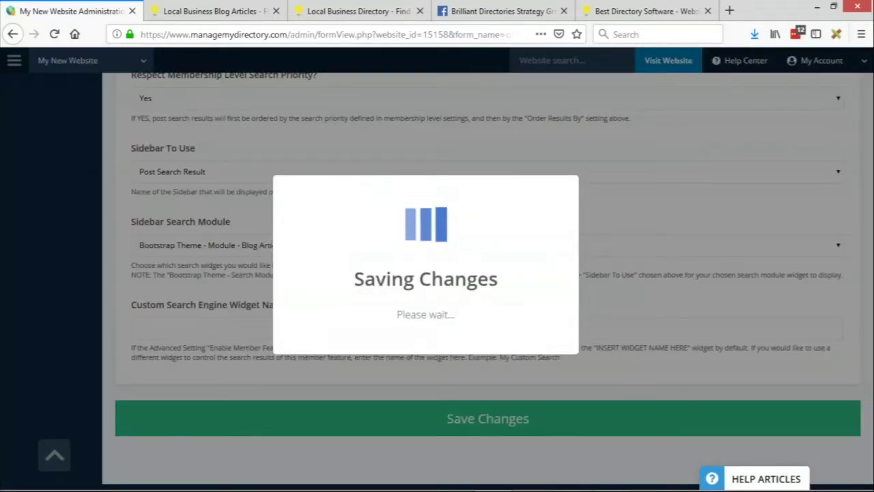
- Reload the live blog to see Premium Member's Post listed first
left_click(213, 10)
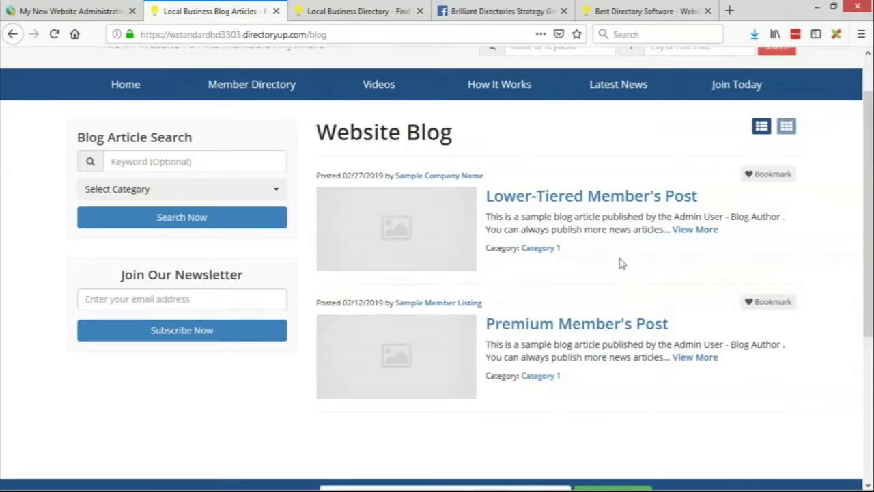
scroll(547, 270, "up", 2)
left_click(55, 36)
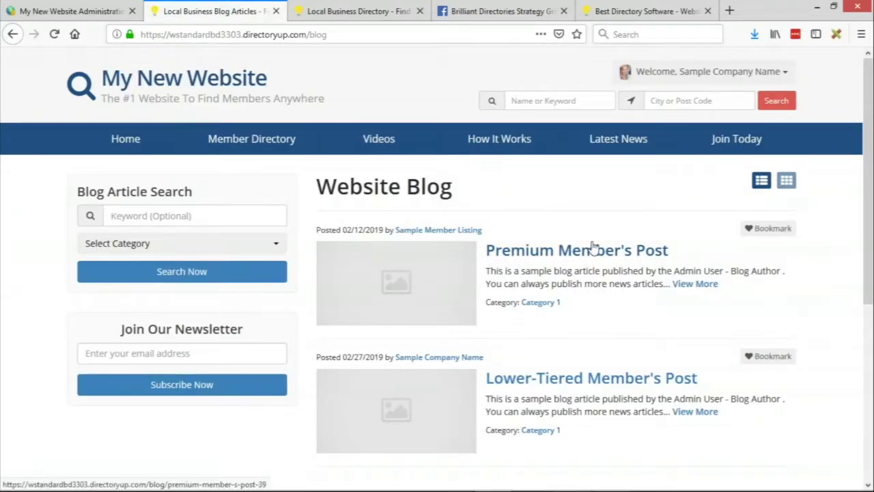
scroll(608, 264, "down", 1)
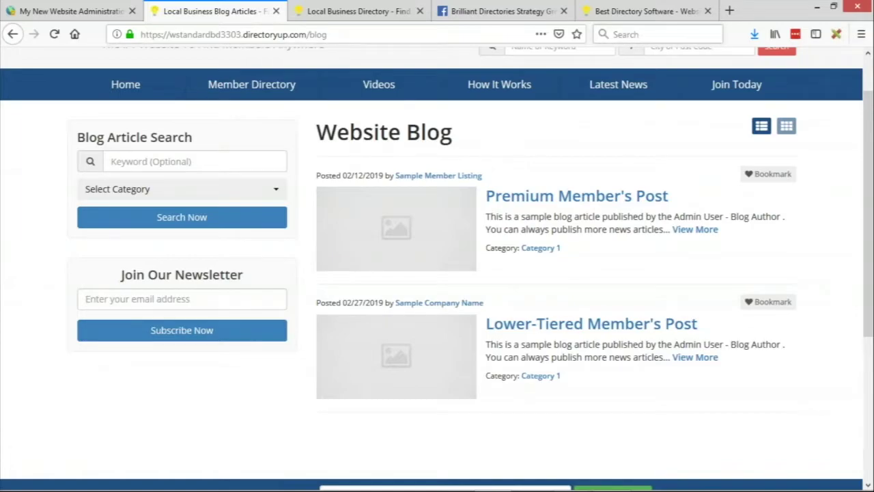
- Look up the PIN Featured Posts add-on in the brilliantdirectories.com Add-Ons catalogue
left_click(645, 11)
left_click(480, 120)
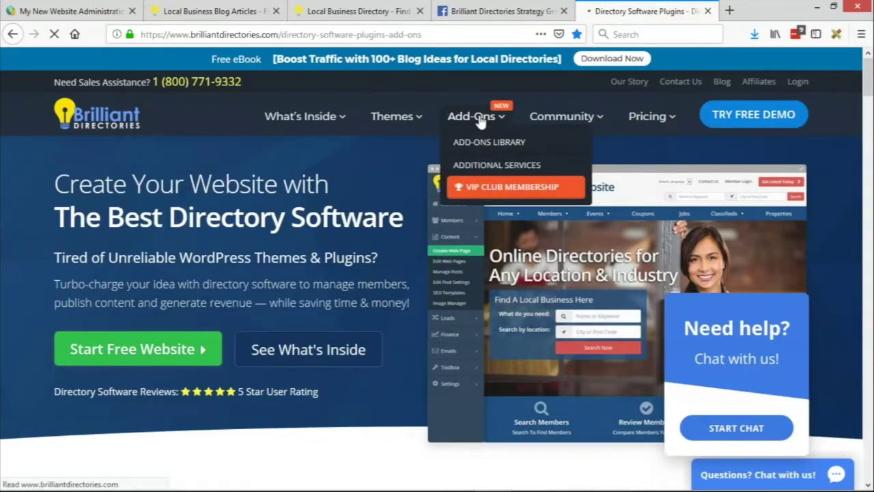
scroll(577, 266, "down", 8)
scroll(576, 265, "down", 10)
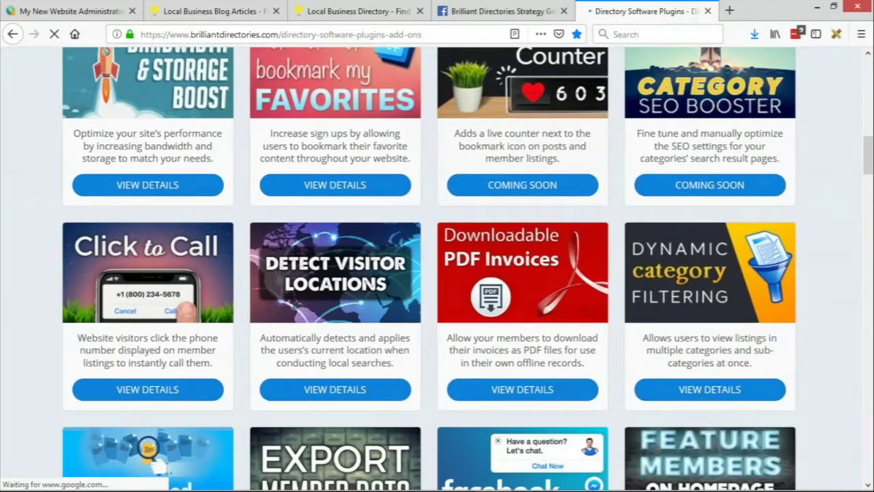
scroll(566, 274, "down", 9)
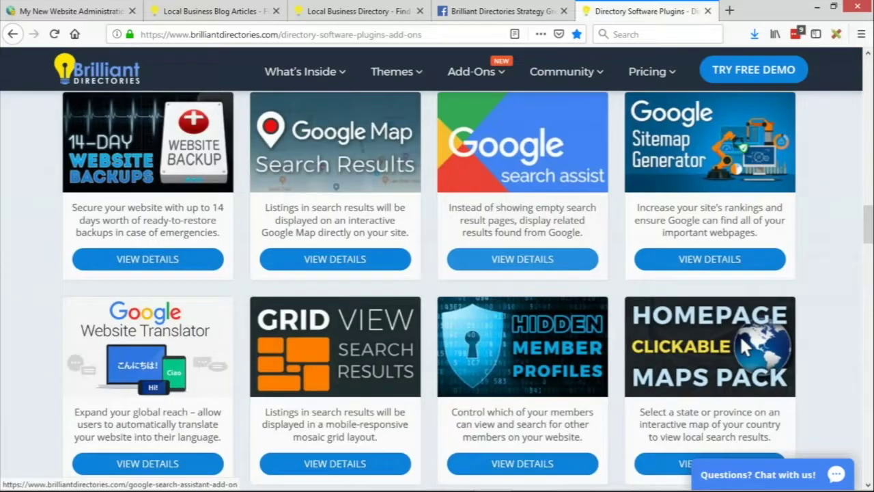
scroll(566, 275, "down", 7)
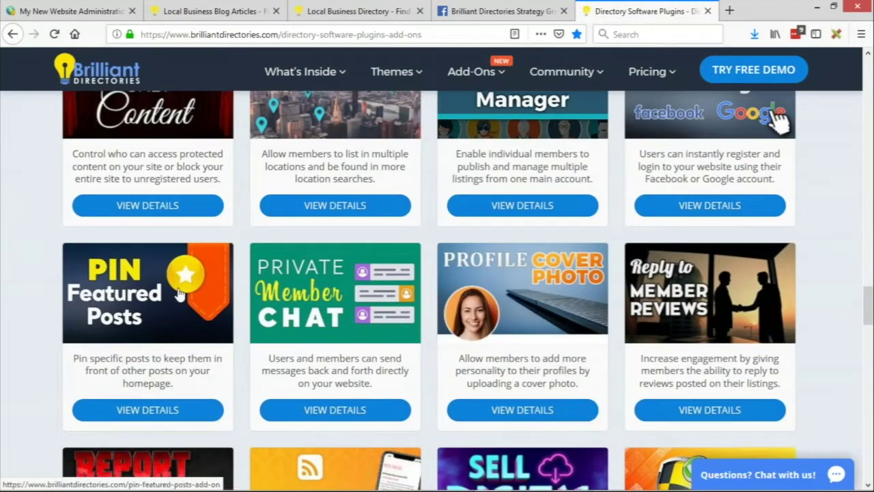
left_click(179, 294)
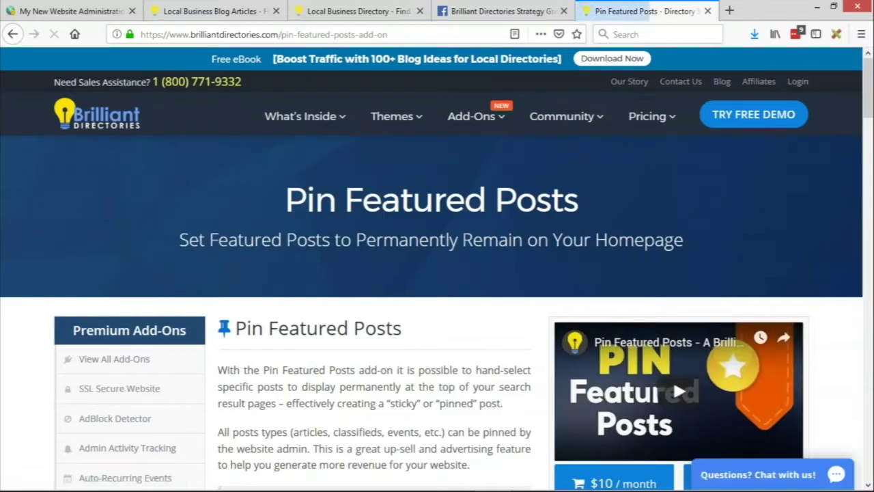
scroll(511, 259, "down", 2)
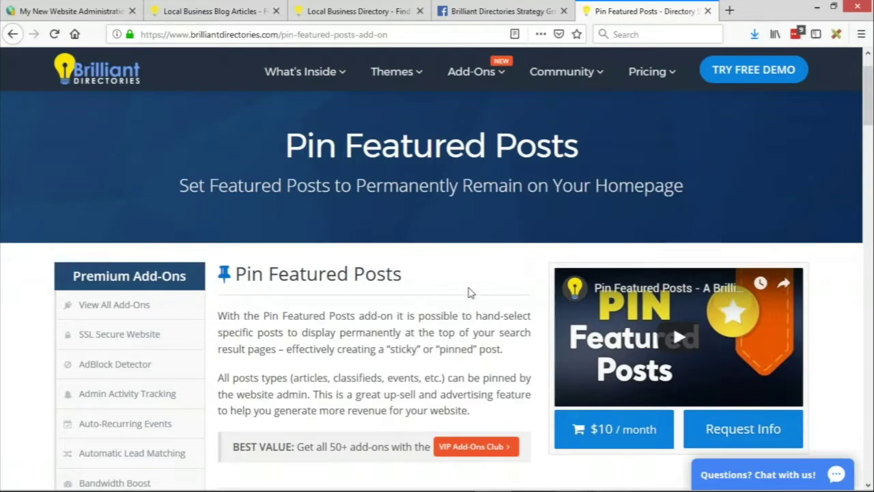
scroll(470, 290, "down", 1)
left_click_drag(235, 219, 403, 225)
left_click(423, 261)
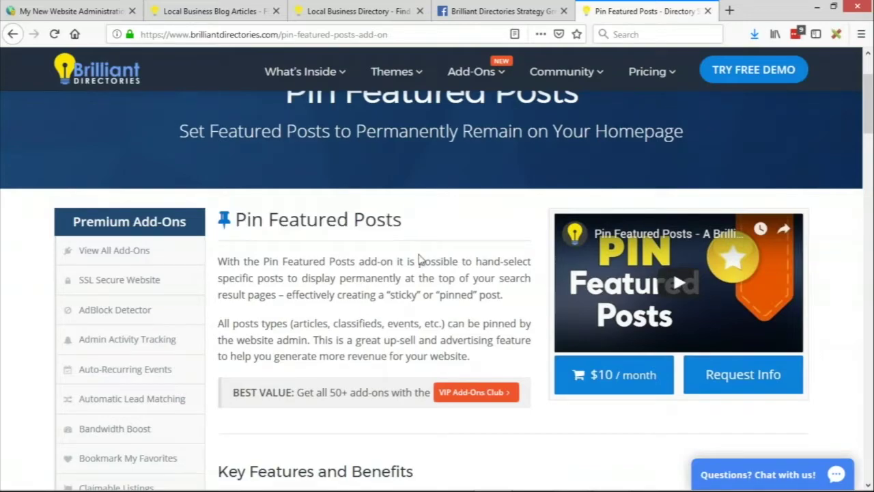
left_click(68, 11)
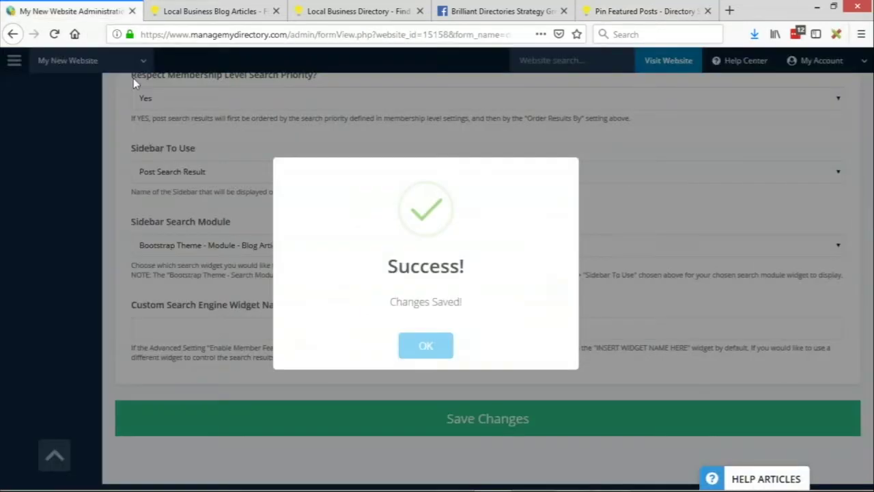
- Dismiss the save confirmation and open Content > Manage Posts in a new tab
left_click(425, 345)
scroll(111, 267, "up", 5)
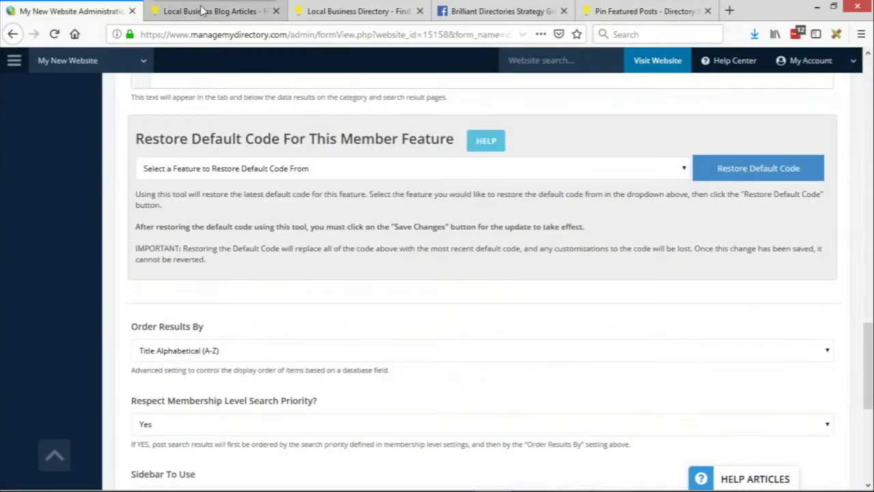
left_click(205, 11)
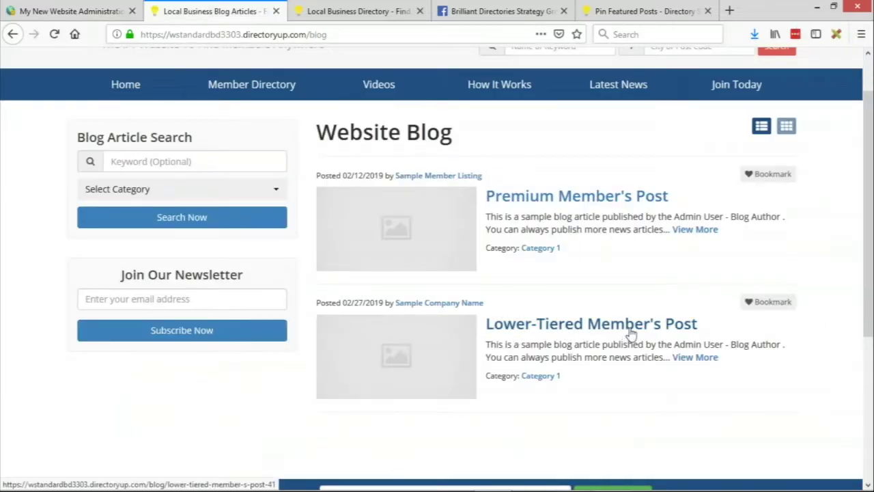
left_click(85, 15)
scroll(94, 273, "up", 10)
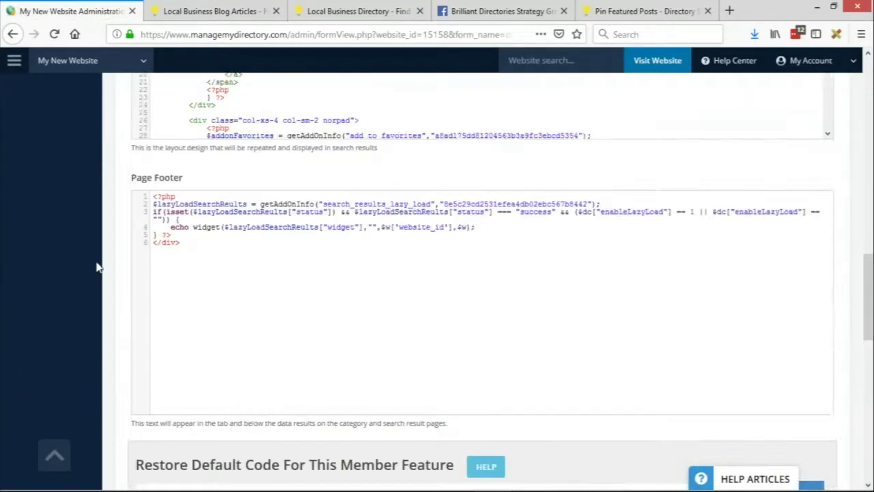
scroll(89, 300, "up", 2)
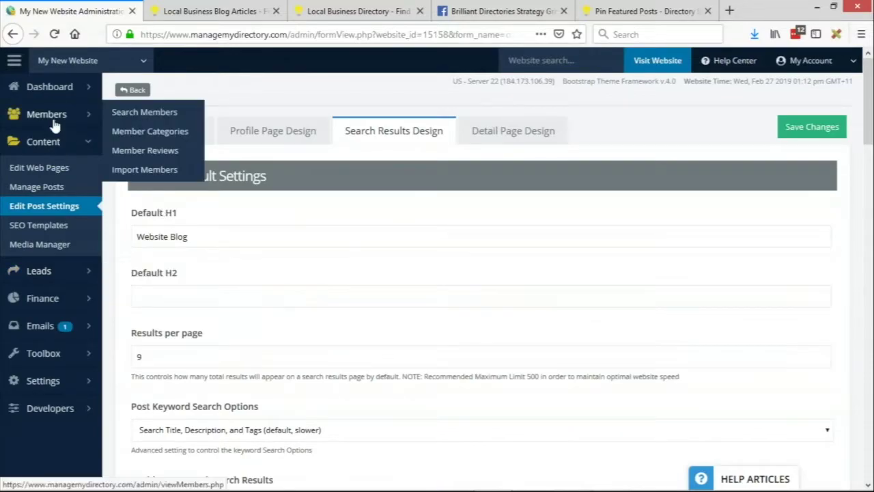
middle_click(41, 196)
left_click(169, 13)
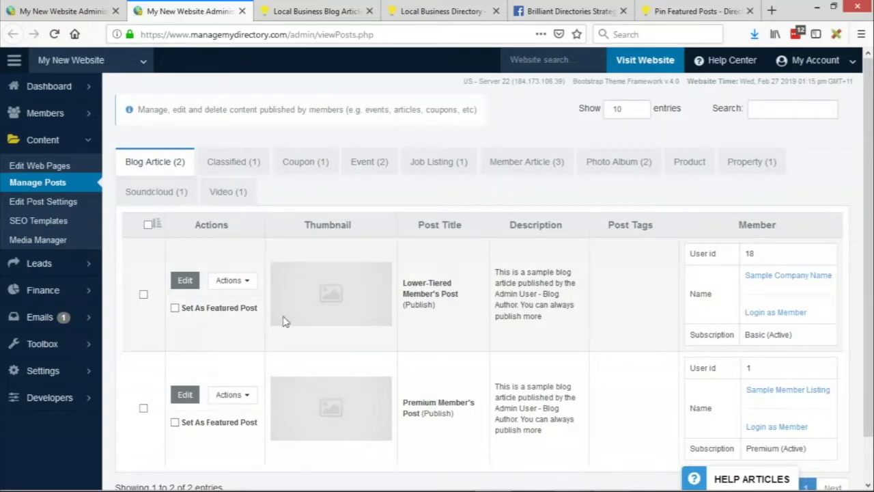
- Set Lower-Tiered Member's Post as a featured post and reload the live blog
left_click_drag(403, 283, 458, 294)
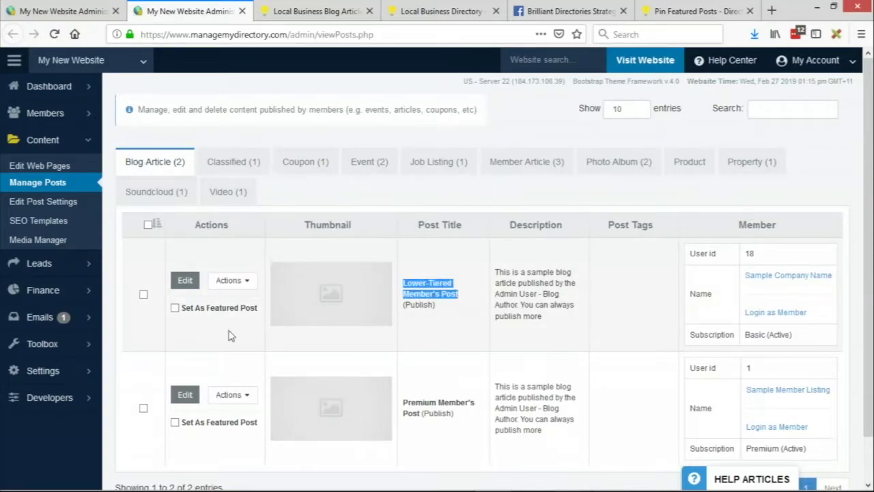
left_click(174, 308)
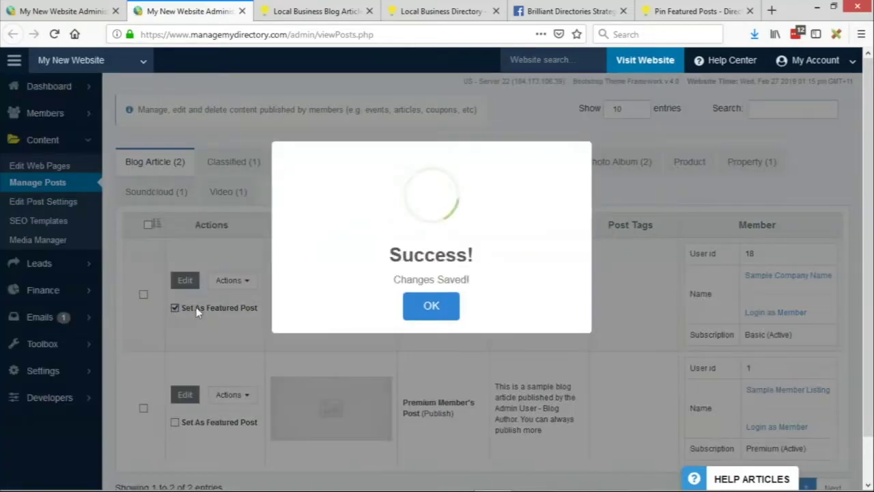
left_click(426, 307)
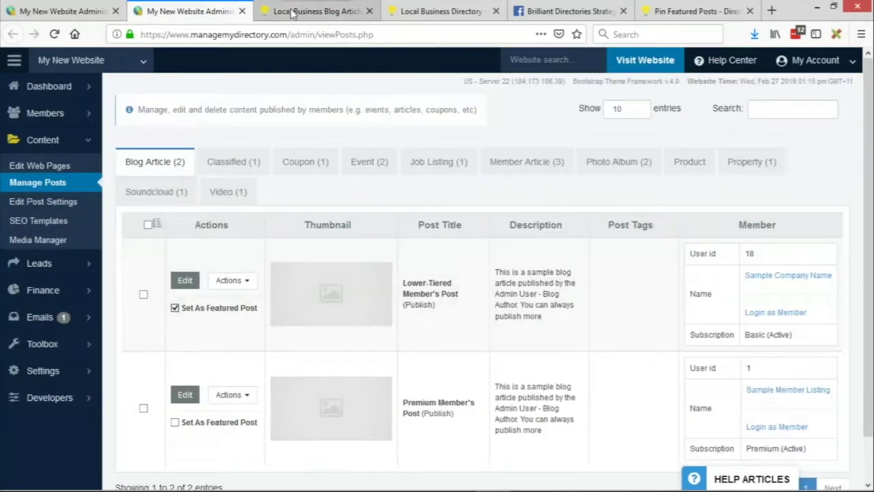
left_click(314, 11)
left_click(55, 34)
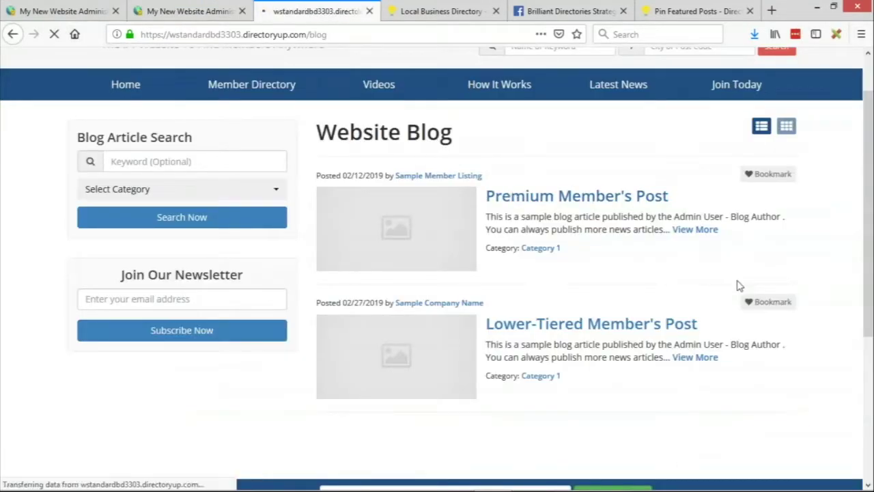
- Scroll the reloaded blog to confirm Lower-Tiered Member's Post sits above Premium Member's Post
scroll(667, 220, "down", 2)
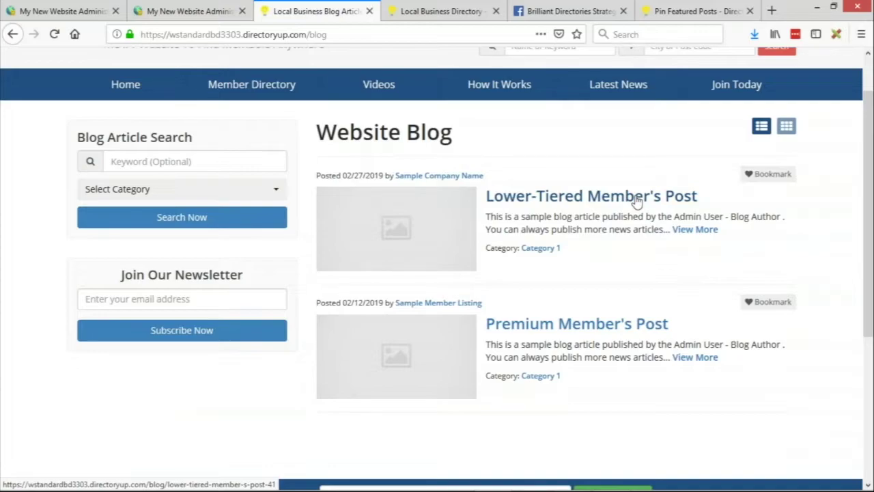
scroll(637, 198, "down", 2)
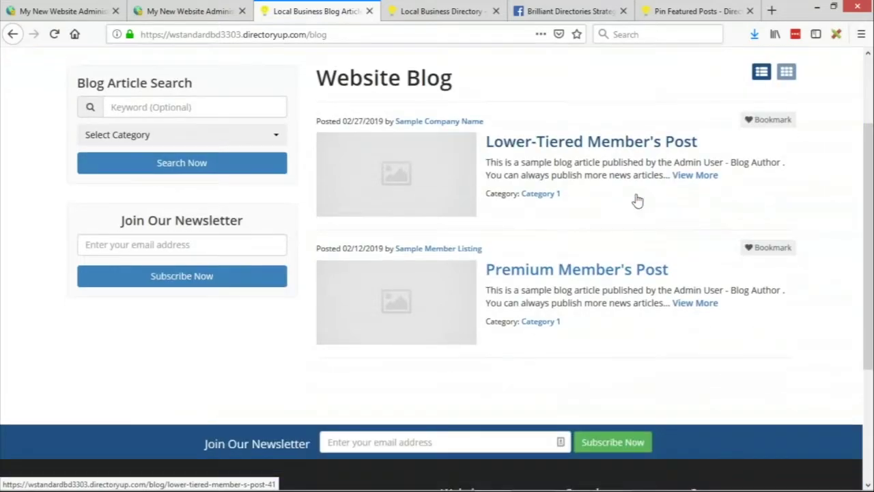
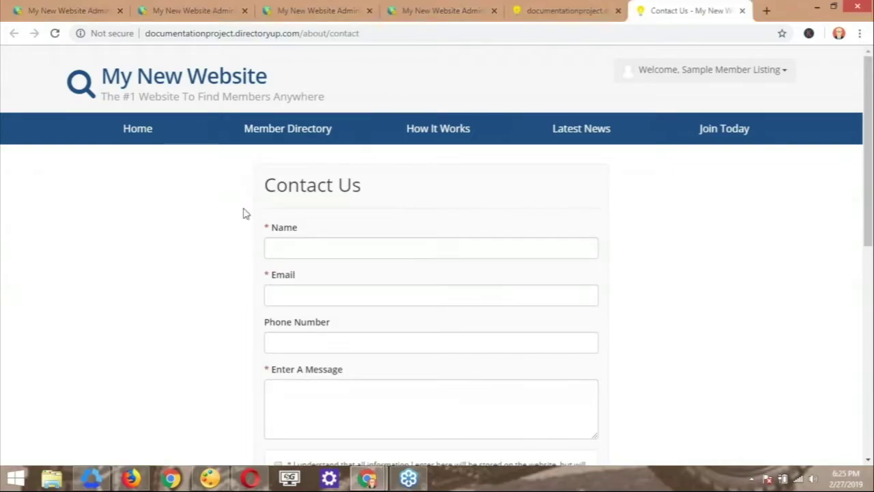
- Review the live Contact Us form, then switch to the New Form With More Info page
scroll(245, 211, "down", 1)
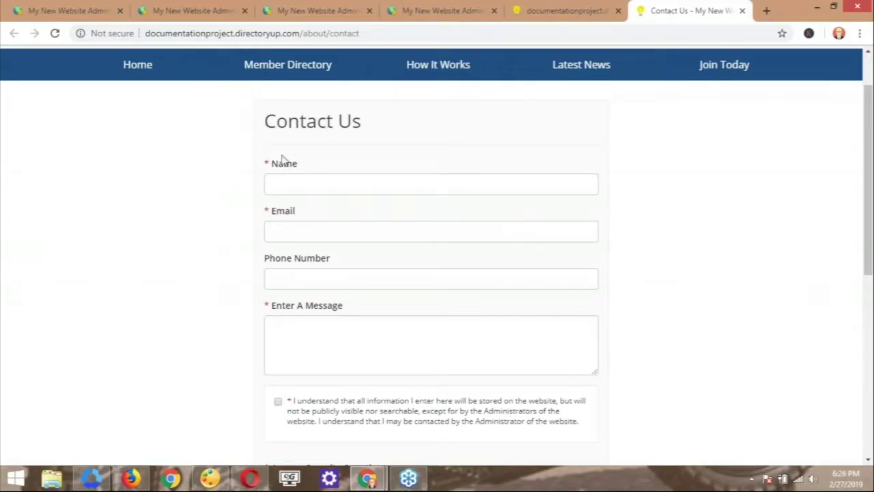
scroll(284, 161, "down", 1)
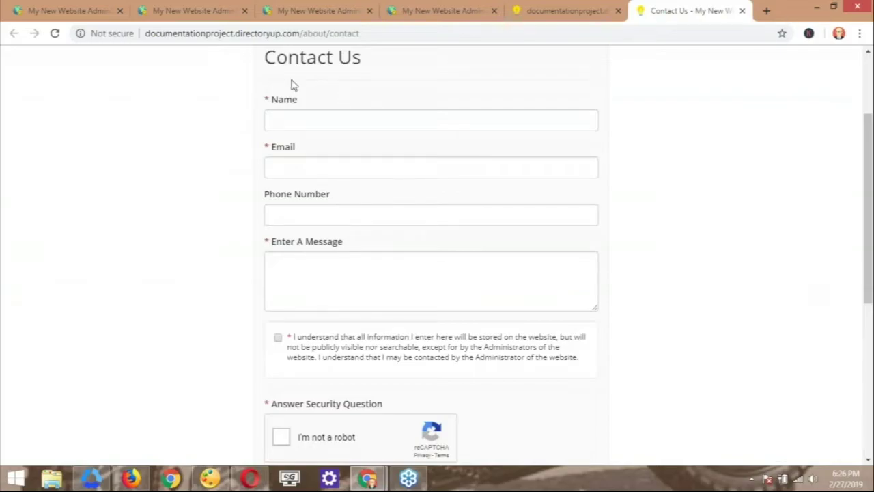
scroll(322, 191, "down", 1)
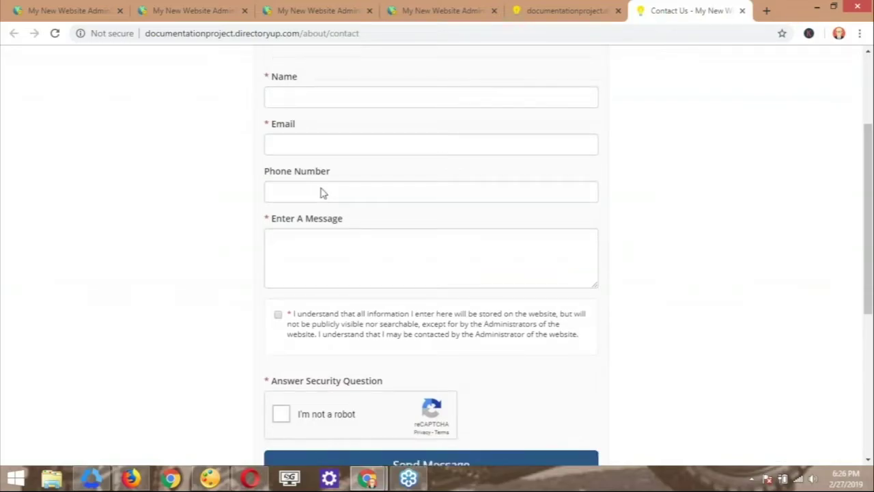
scroll(491, 282, "up", 1)
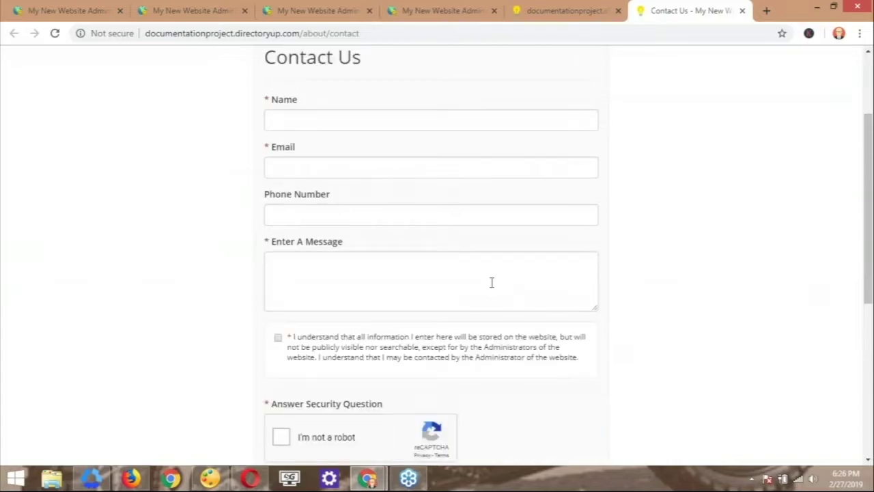
scroll(491, 282, "up", 1)
scroll(287, 169, "down", 1)
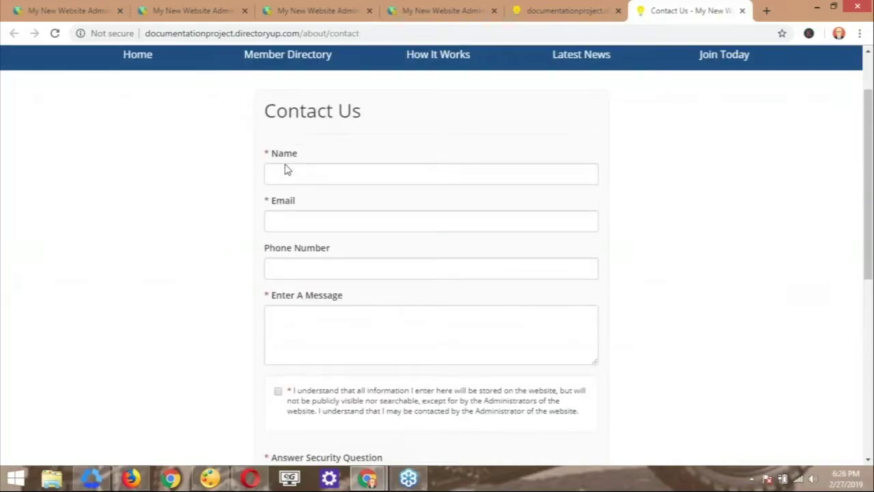
scroll(287, 169, "down", 1)
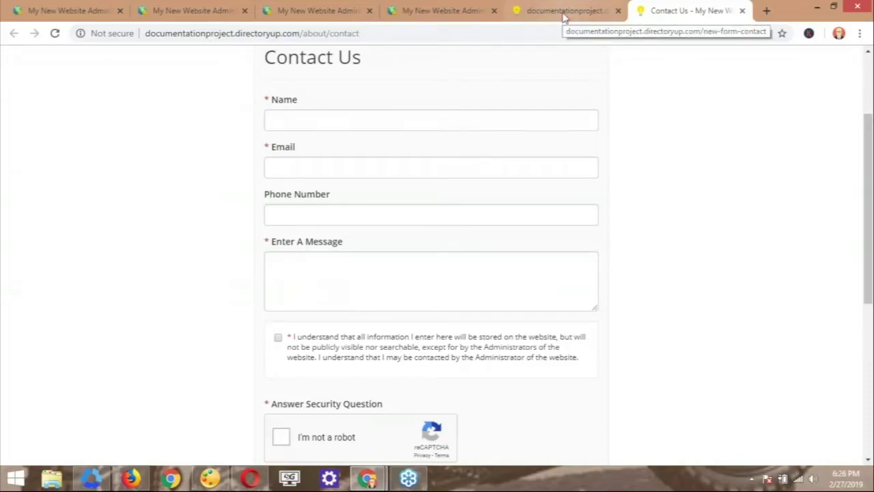
left_click(564, 13)
- Tick all four Riding Type checkboxes: Track, Flat Track, Enduro and MX
scroll(415, 121, "down", 2)
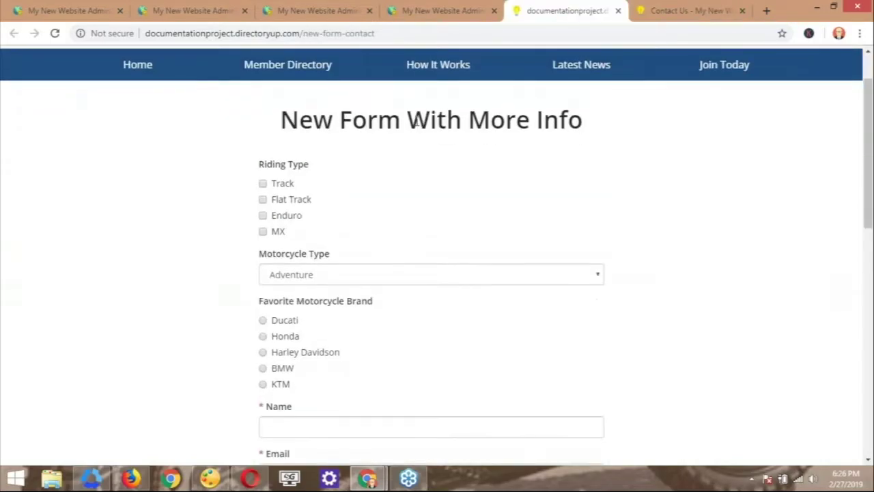
scroll(326, 133, "down", 4)
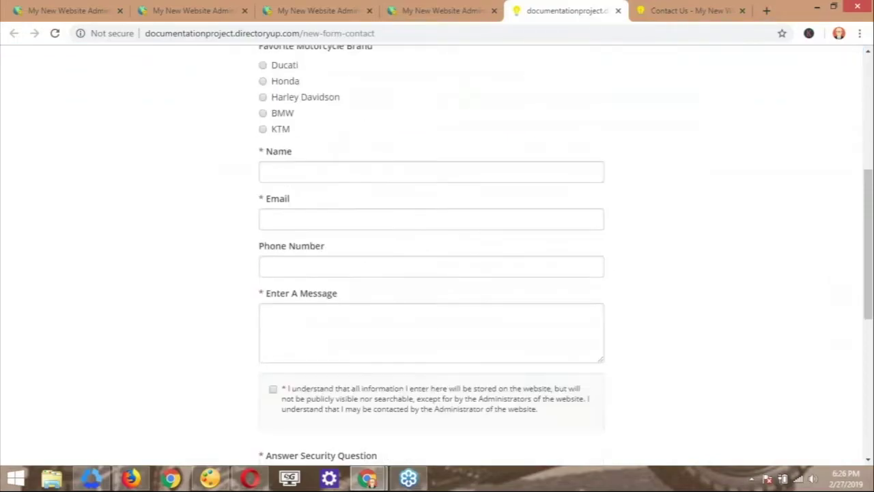
scroll(347, 191, "up", 4)
scroll(312, 236, "down", 1)
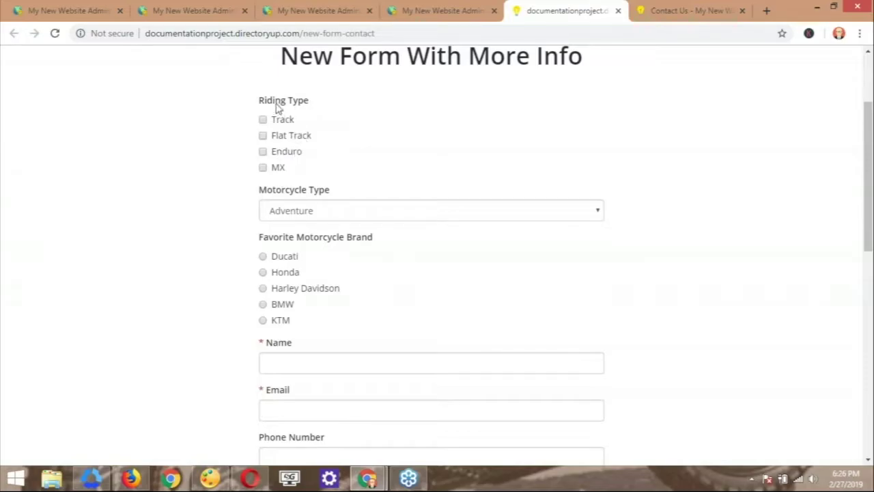
left_click(263, 120)
left_click(273, 135)
left_click(266, 153)
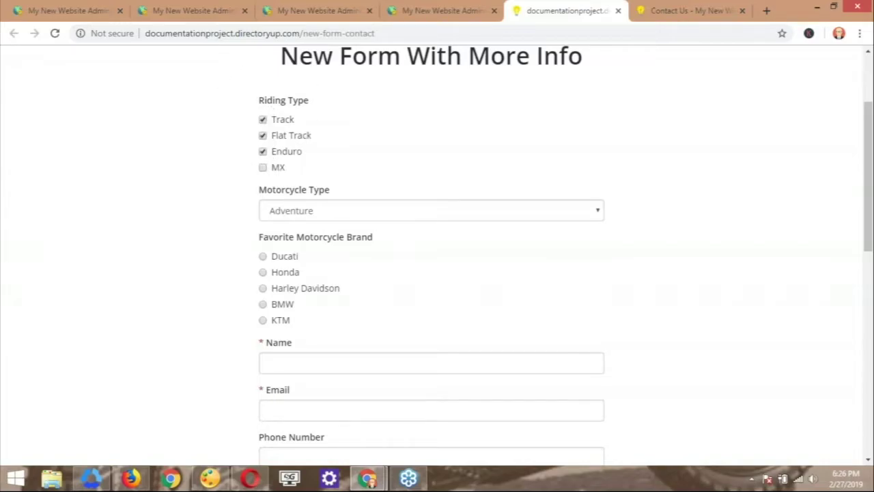
left_click(270, 170)
- Keep Motorcycle Type on Adventure and try each brand radio, ending on Ducati
left_click(291, 211)
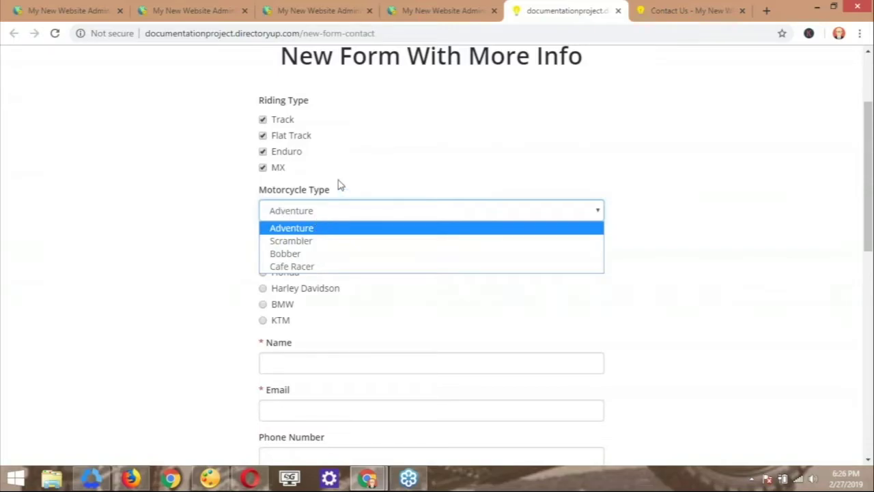
left_click(313, 213)
scroll(313, 213, "down", 1)
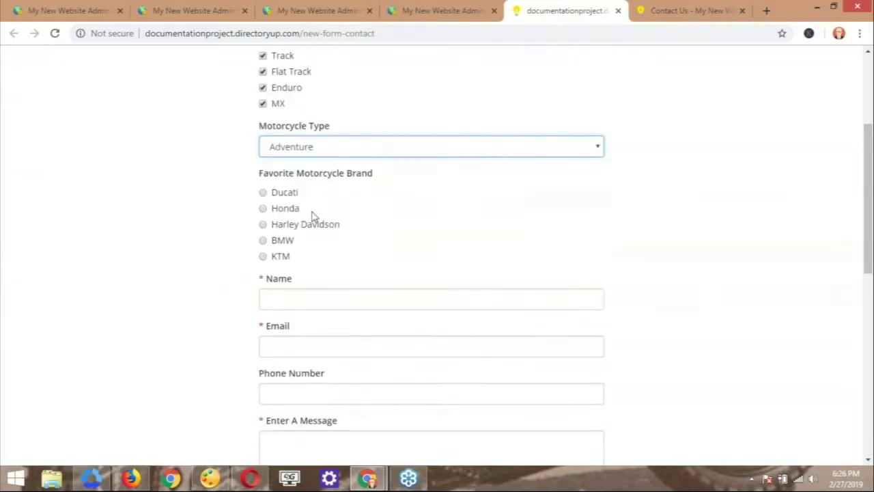
left_click(264, 209)
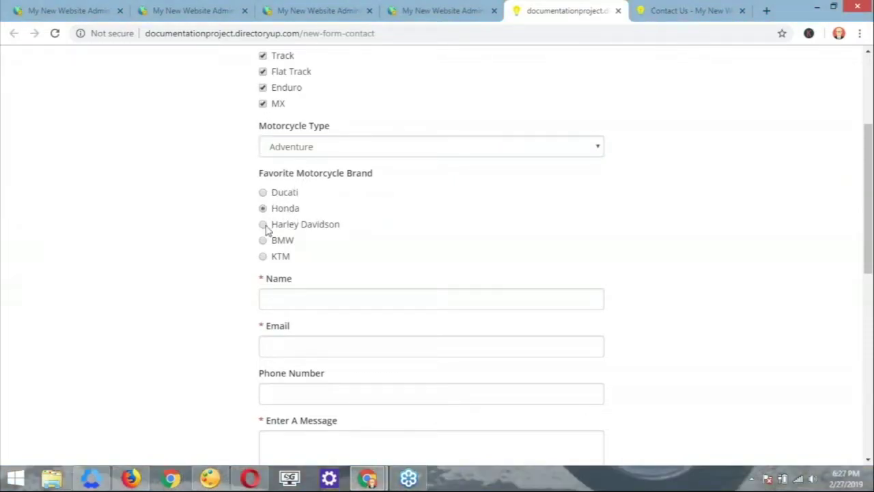
left_click(264, 226)
left_click(263, 241)
left_click(264, 256)
left_click(263, 193)
- Review the filled-in test form, then return to the admin page editor
scroll(425, 238, "up", 1)
scroll(423, 239, "up", 1)
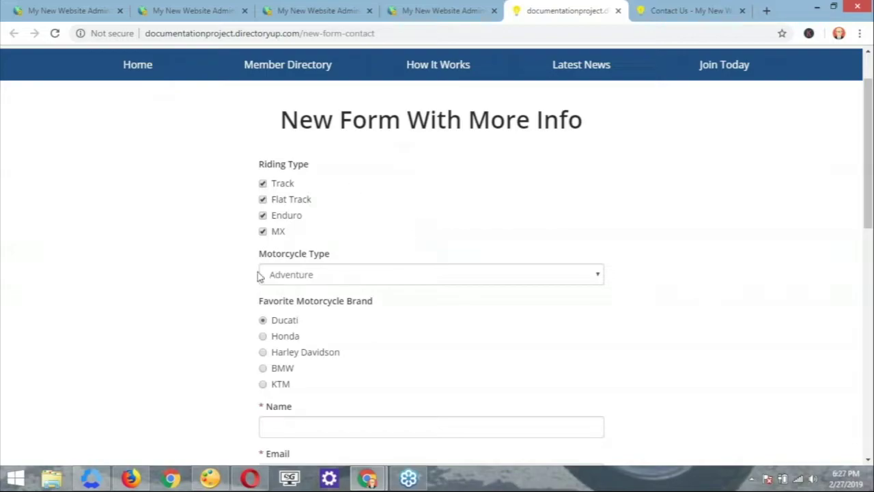
scroll(273, 272, "down", 1)
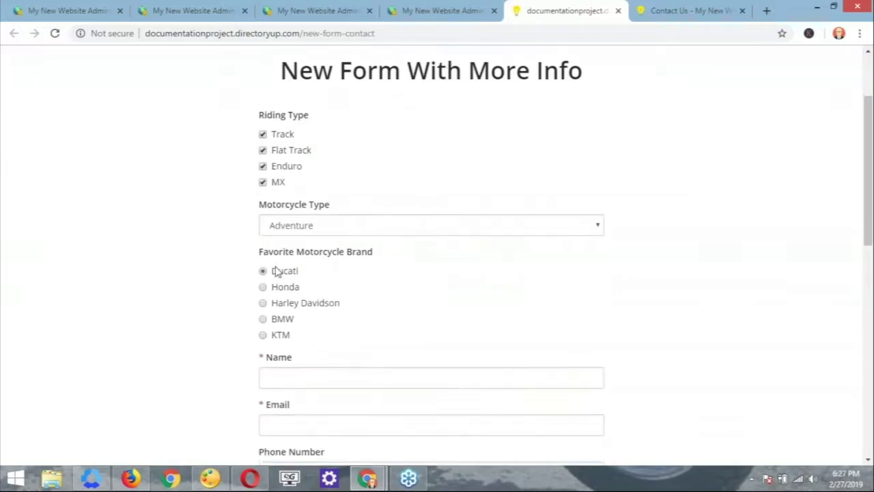
scroll(358, 324, "up", 1)
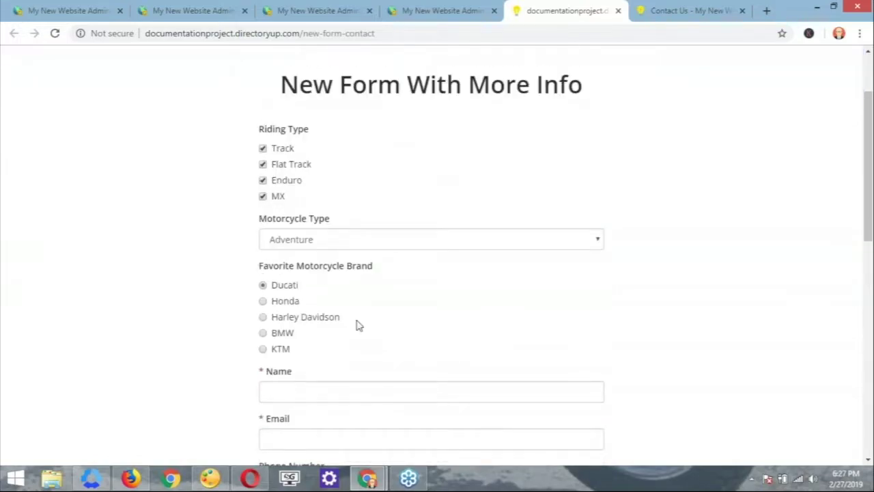
scroll(357, 325, "up", 1)
left_click(427, 12)
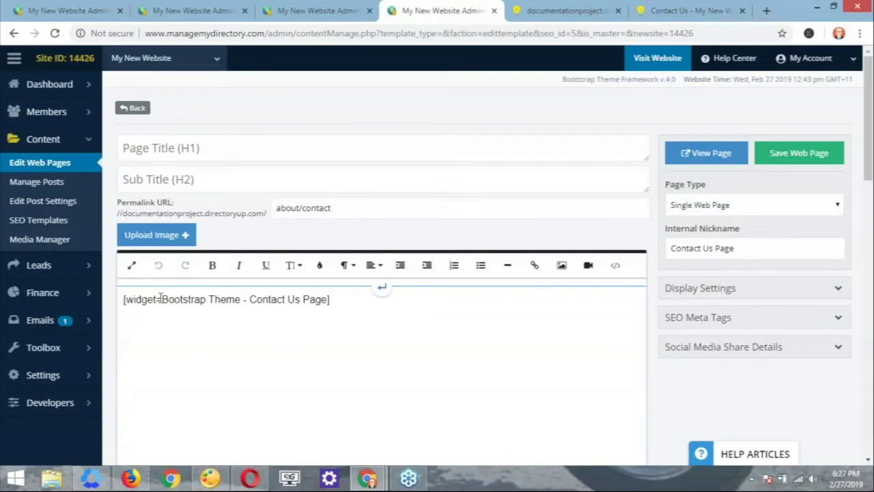
- Close the extra admin tab and select the form shortcode in the New Form With More Info content
middle_click(420, 17)
left_click(327, 11)
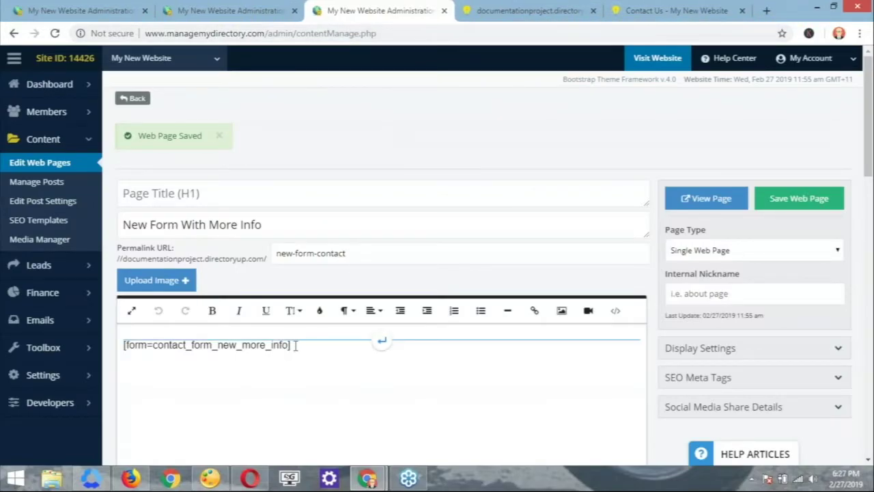
left_click_drag(295, 344, 125, 345)
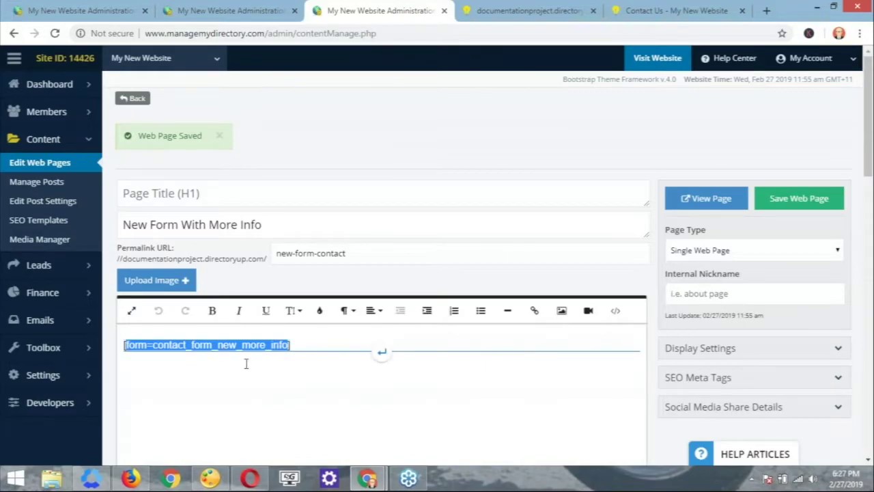
- Open Toolbox > Form Manager to list all website forms
left_click(226, 12)
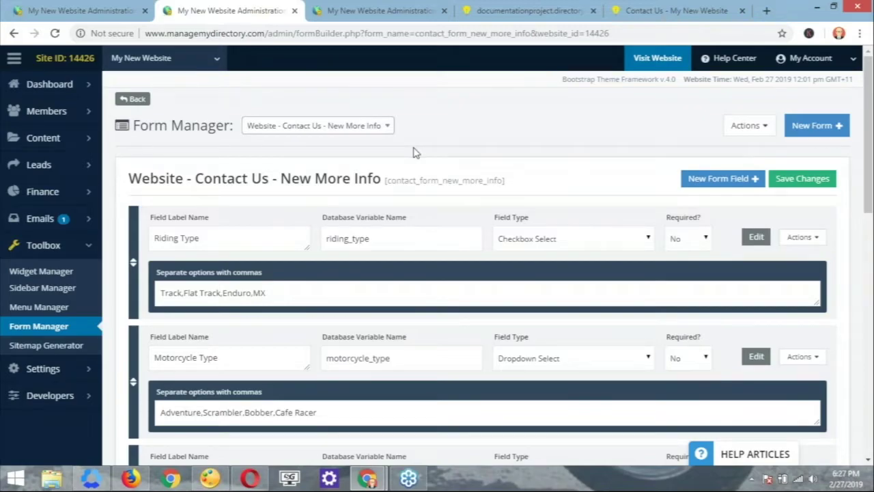
scroll(415, 152, "down", 1)
scroll(381, 312, "up", 1)
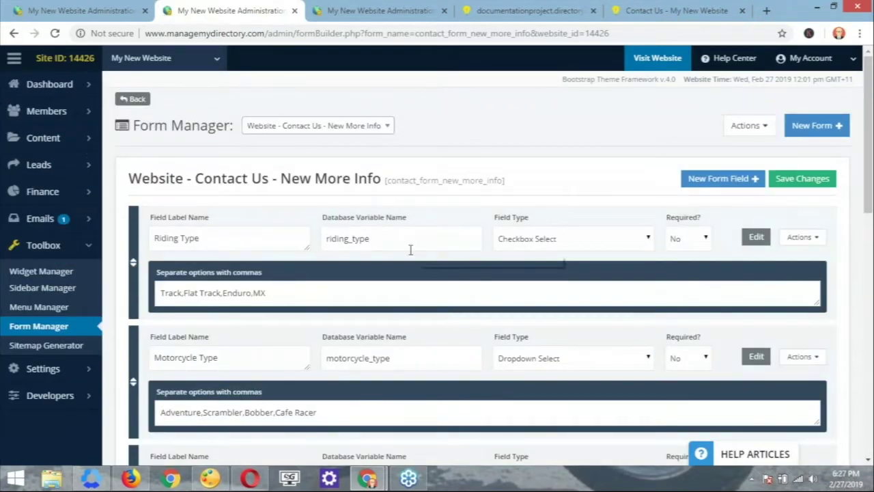
left_click(85, 10)
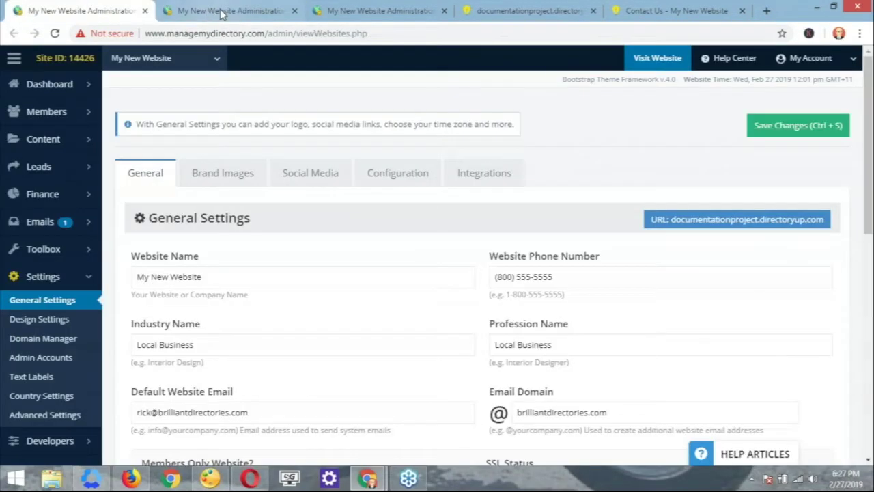
left_click(223, 11)
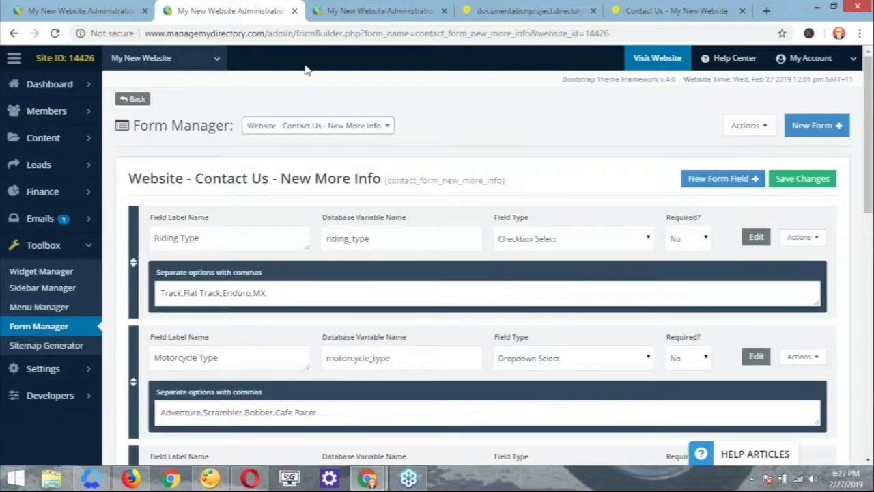
left_click(60, 328)
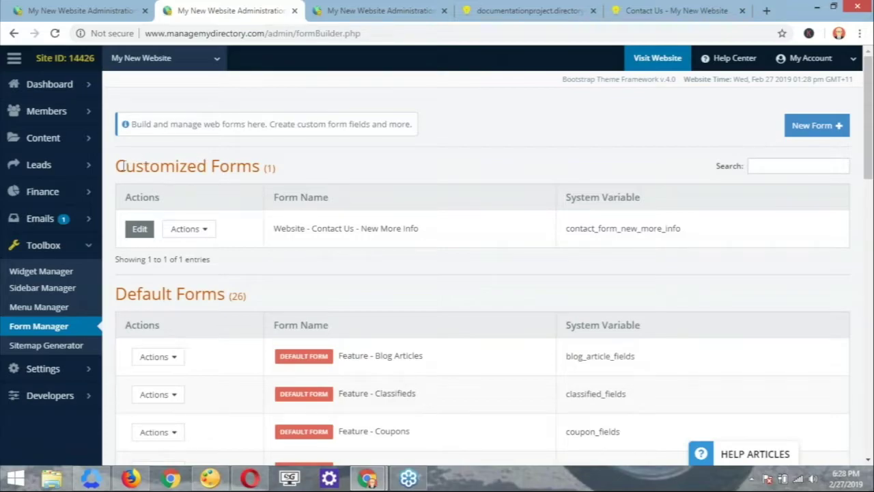
- Edit 'Website - Contact Us - New More Info' from the Customized Forms list
left_click_drag(125, 166, 340, 232)
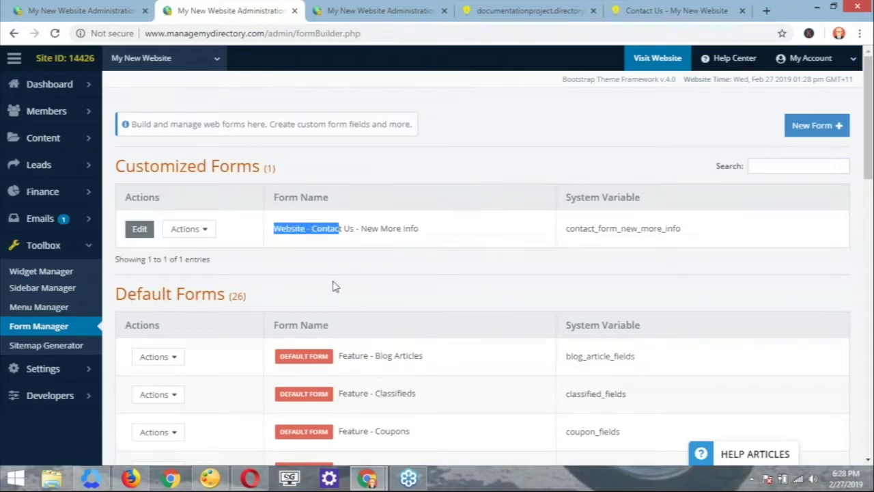
scroll(335, 287, "down", 2)
double_click(375, 259)
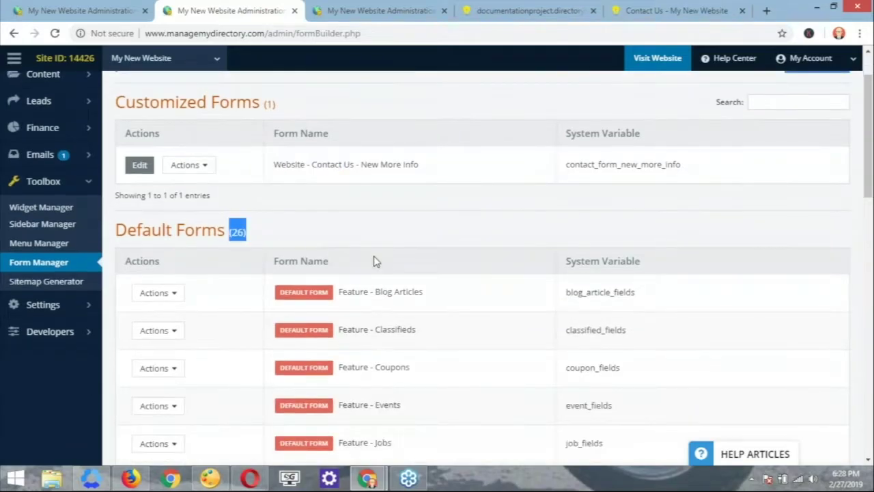
scroll(409, 254, "up", 2)
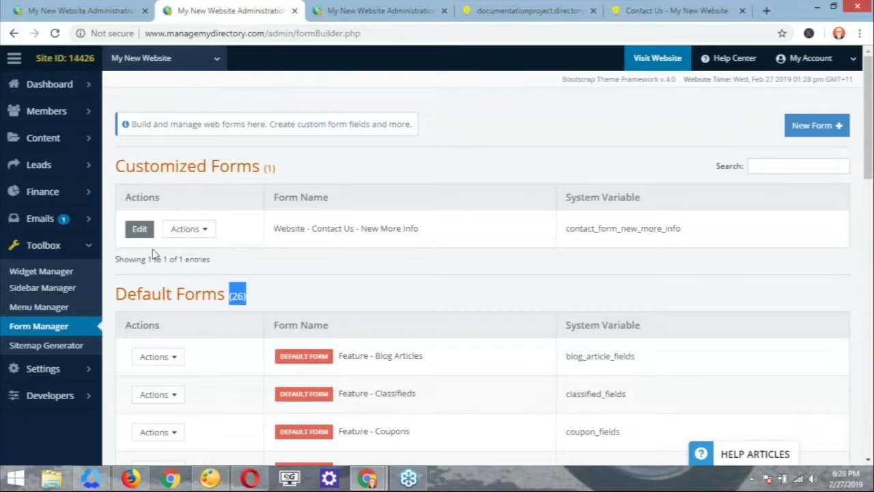
left_click(140, 229)
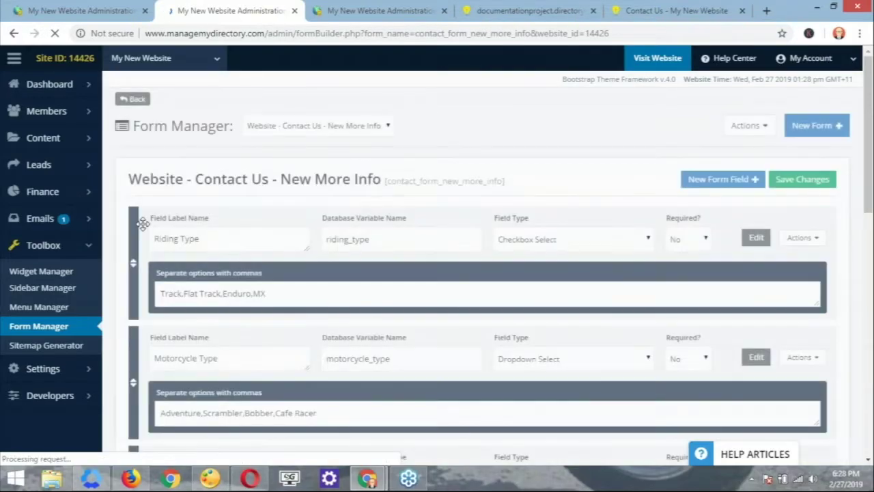
left_click(742, 128)
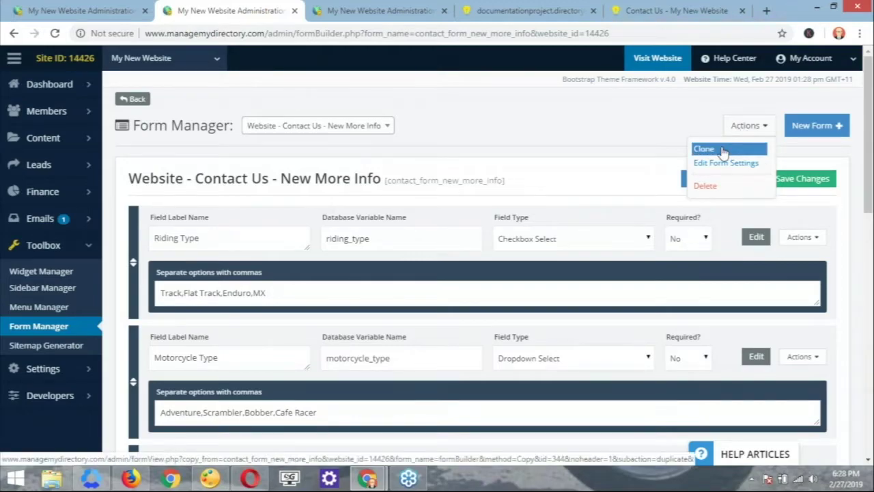
left_click(720, 151)
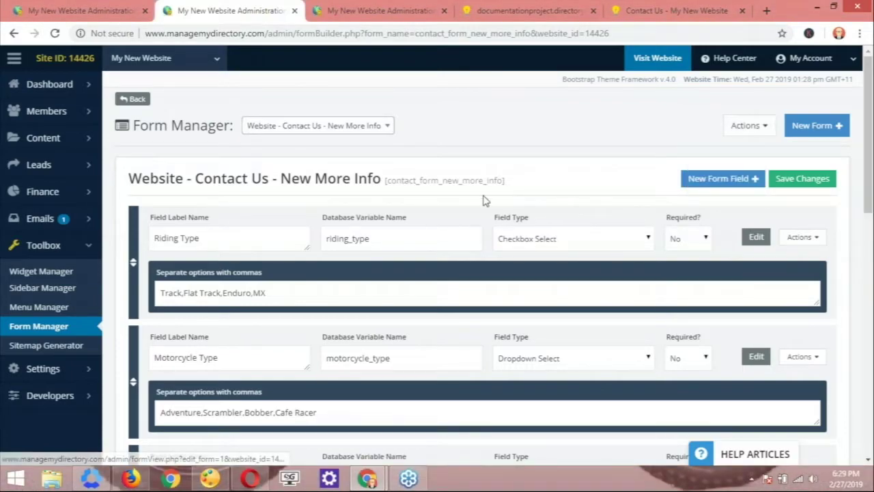
scroll(335, 191, "down", 1)
scroll(335, 191, "down", 1)
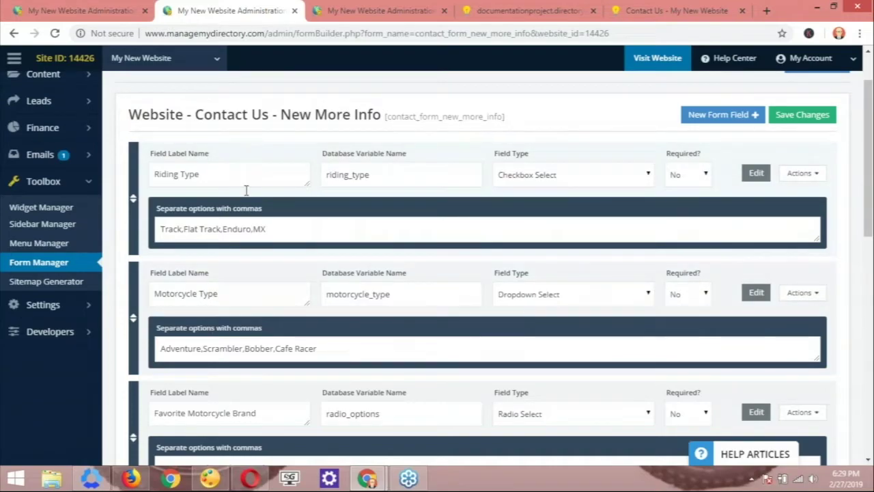
scroll(221, 273, "down", 1)
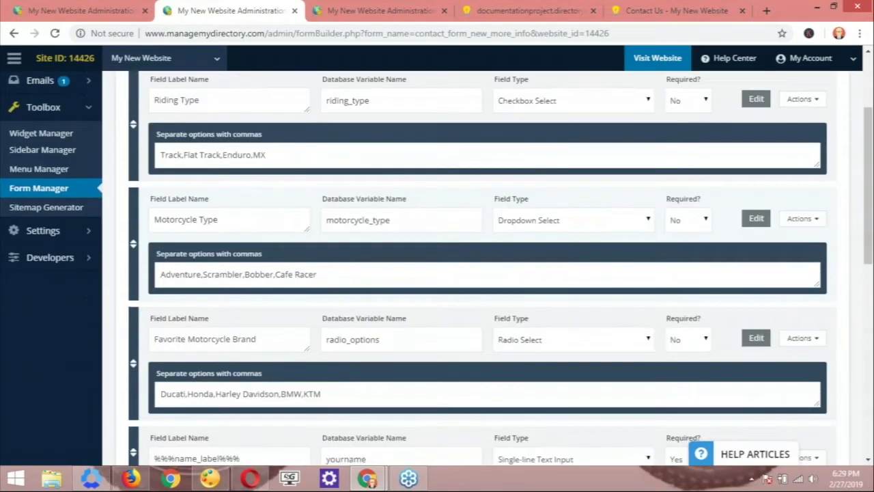
scroll(221, 275, "down", 1)
scroll(506, 240, "up", 3)
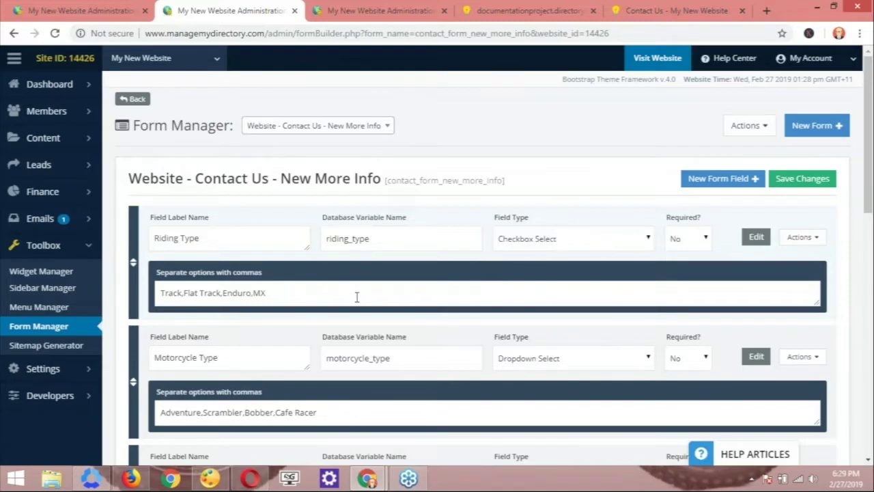
left_click_drag(268, 294, 214, 304)
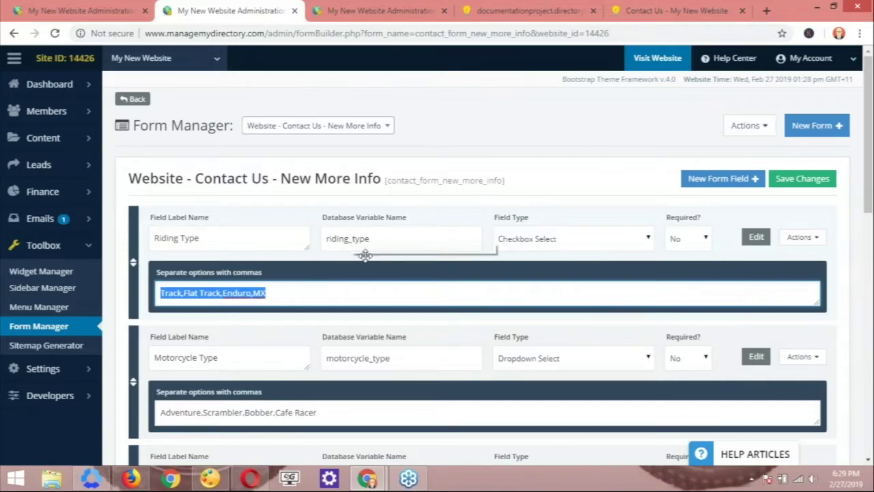
left_click_drag(382, 239, 322, 235)
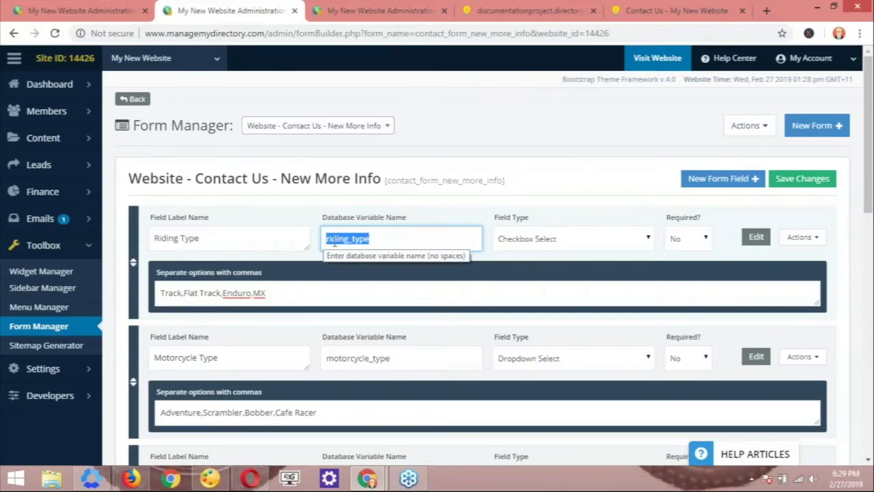
left_click(394, 244)
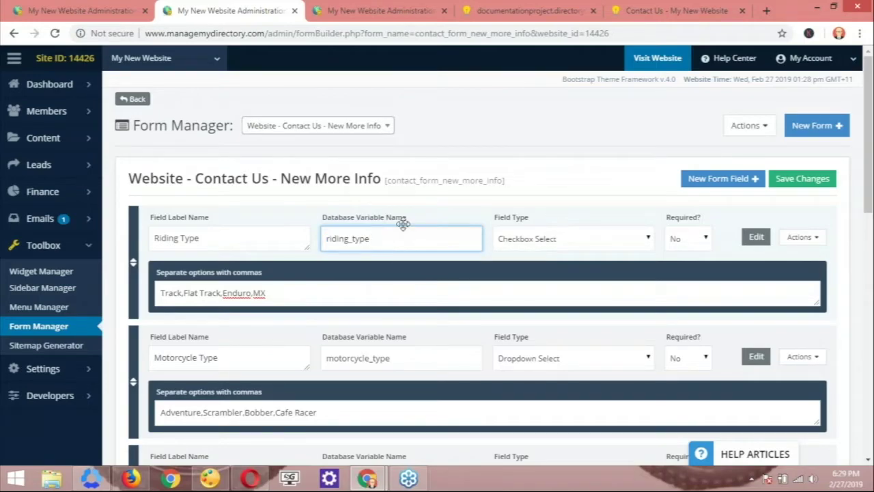
left_click_drag(271, 232, 146, 230)
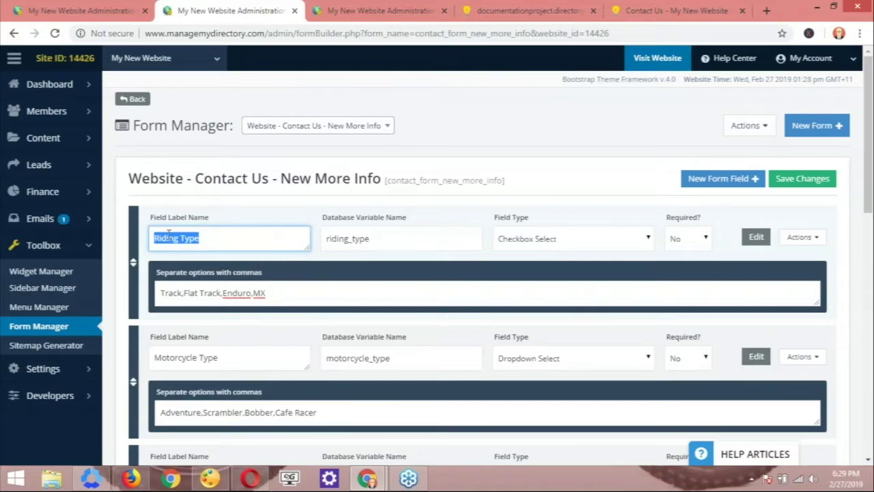
left_click(550, 242)
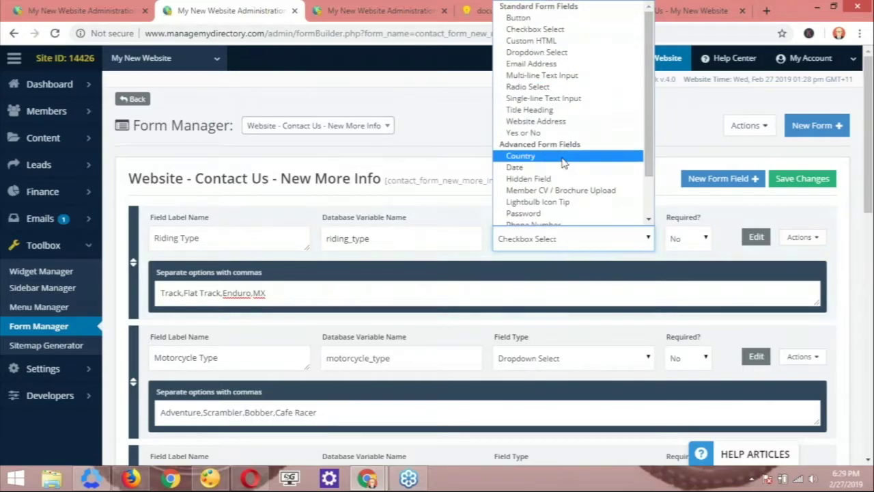
key("Down")
key("Down")
key("Down")
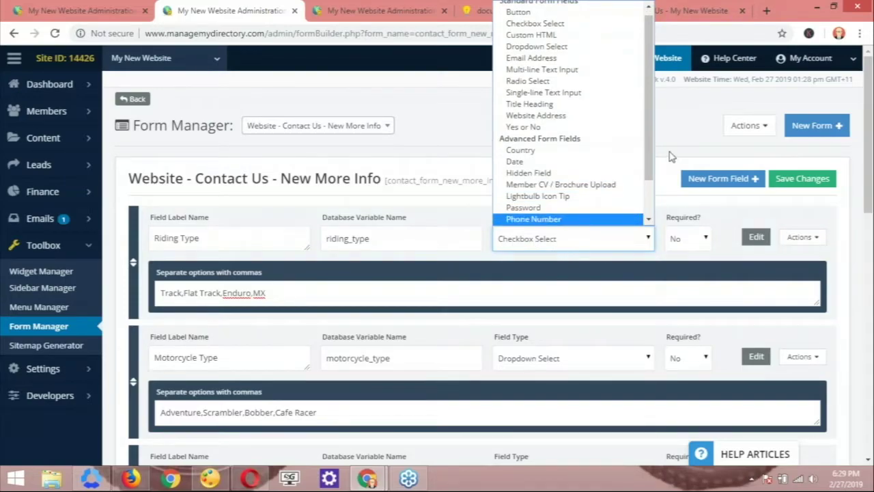
left_click(666, 177)
scroll(619, 255, "down", 1)
scroll(619, 256, "down", 1)
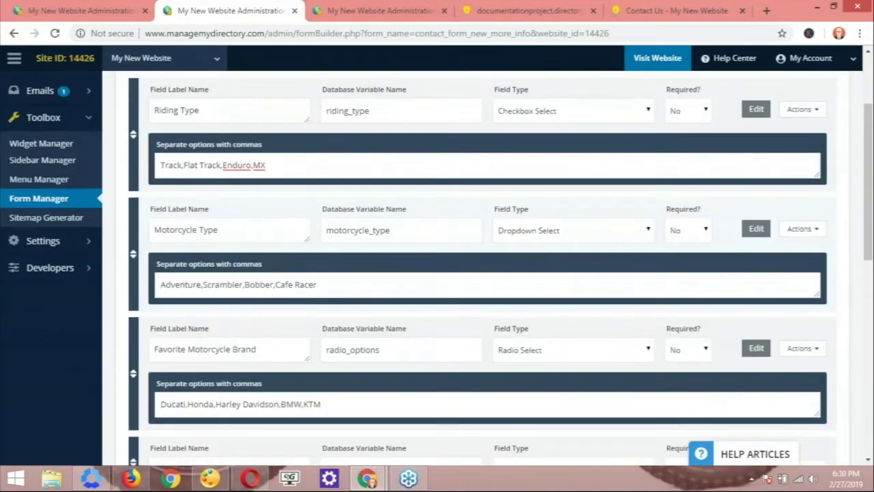
left_click(535, 232)
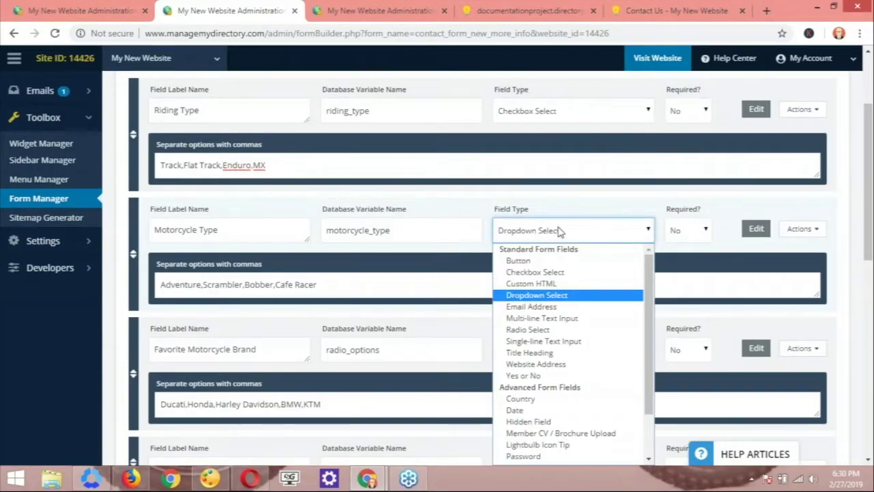
left_click(557, 229)
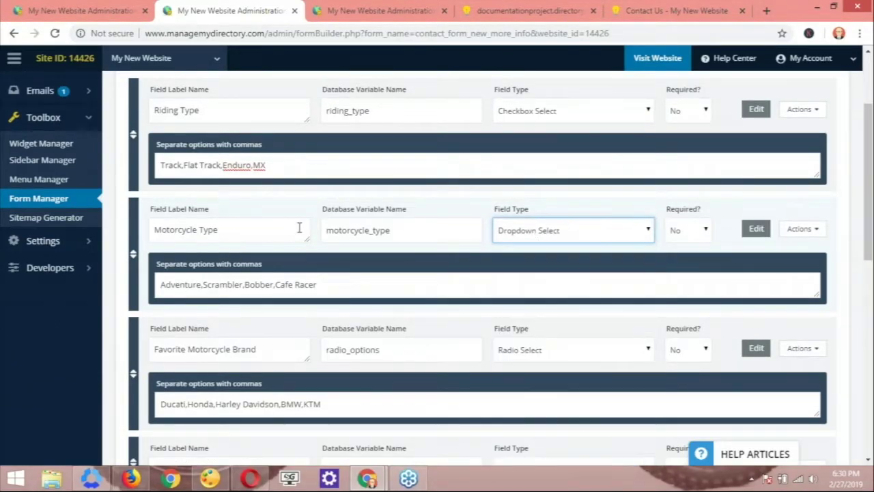
left_click(258, 286)
triple_click(257, 286)
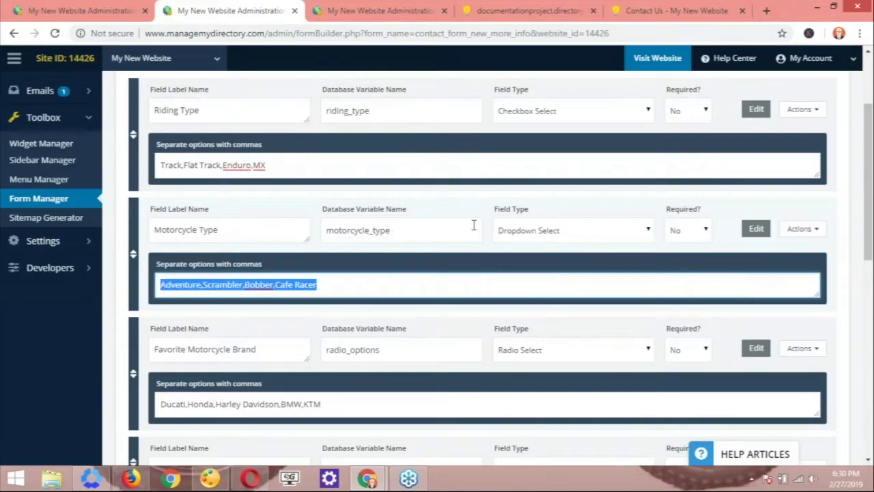
scroll(473, 225, "down", 1)
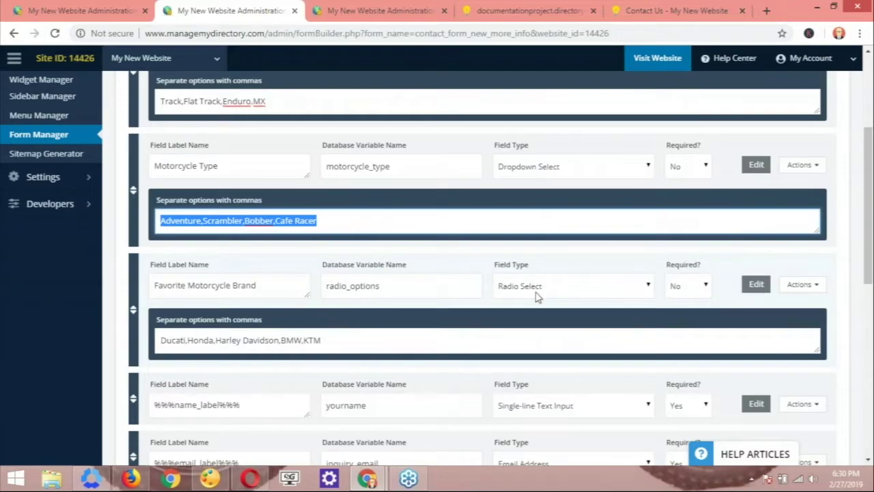
left_click_drag(321, 340, 162, 340)
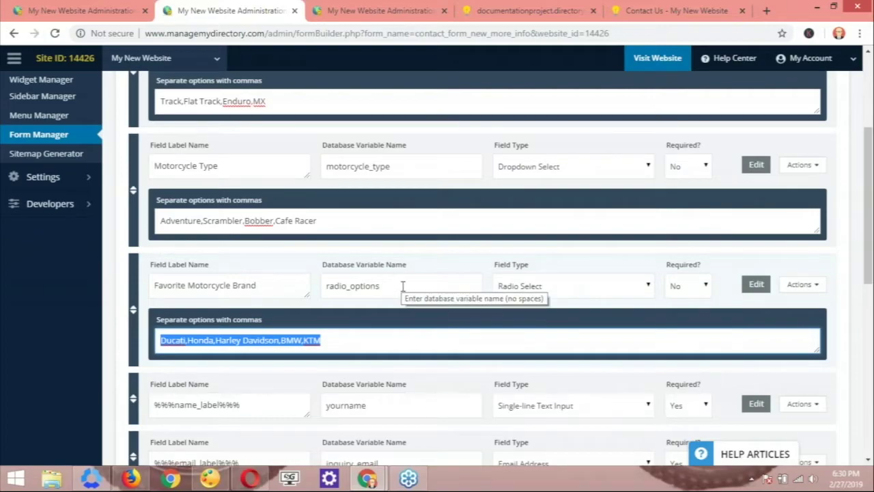
scroll(402, 285, "up", 1)
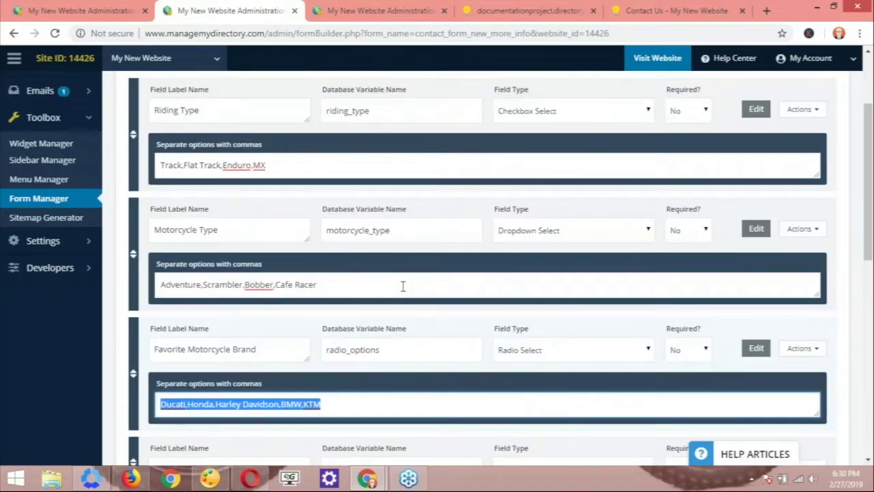
scroll(403, 285, "up", 2)
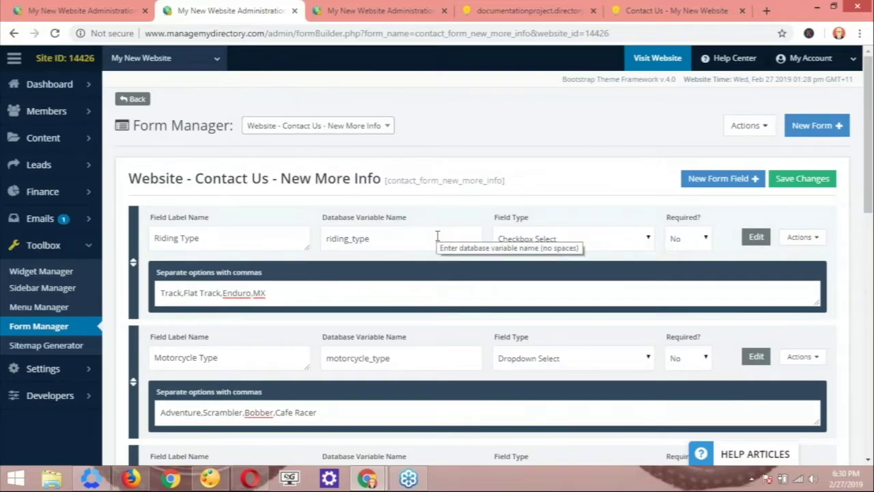
scroll(437, 235, "down", 1)
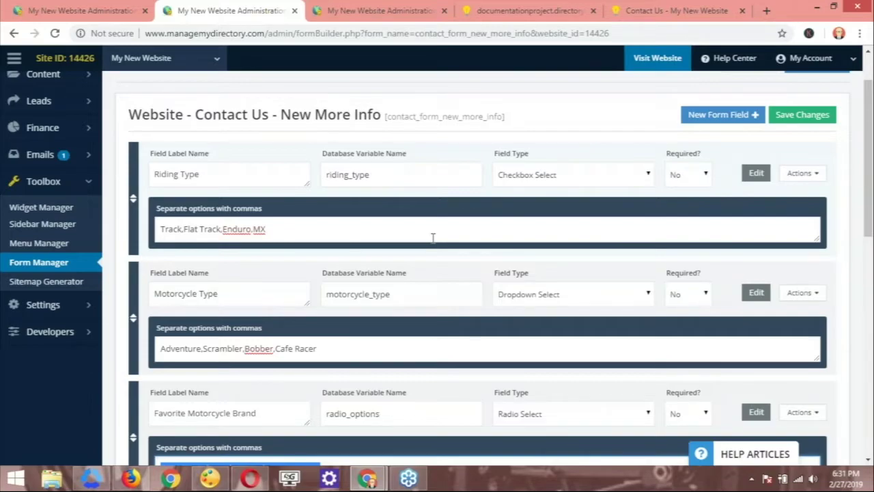
left_click(370, 294)
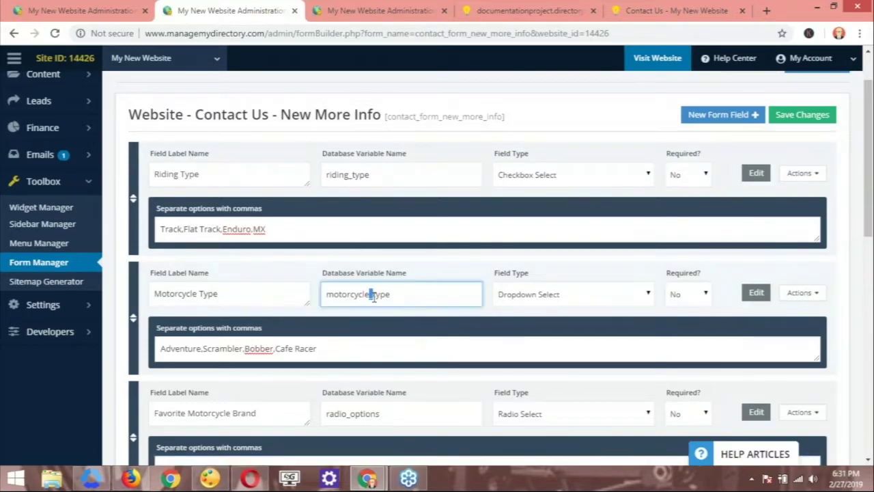
left_click_drag(370, 296, 377, 295)
left_click(364, 298)
scroll(410, 246, "up", 1)
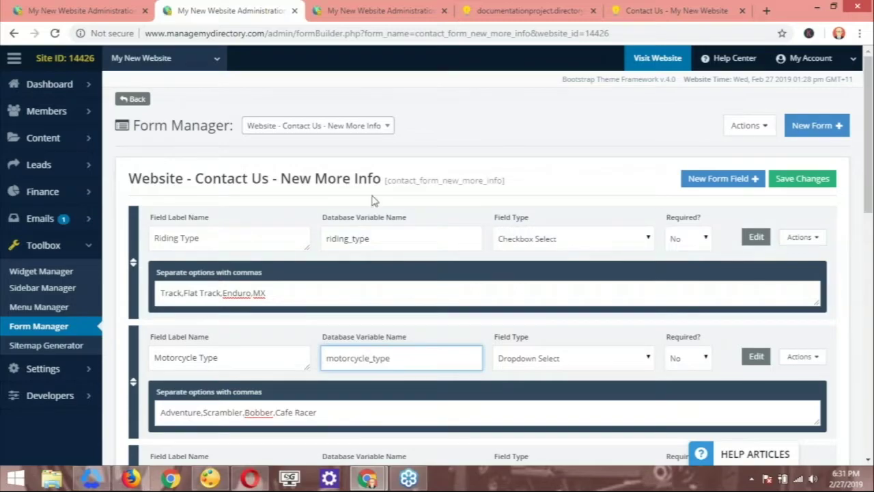
- Choose Edit Form Settings from the New More Info form's Actions menu
left_click(742, 136)
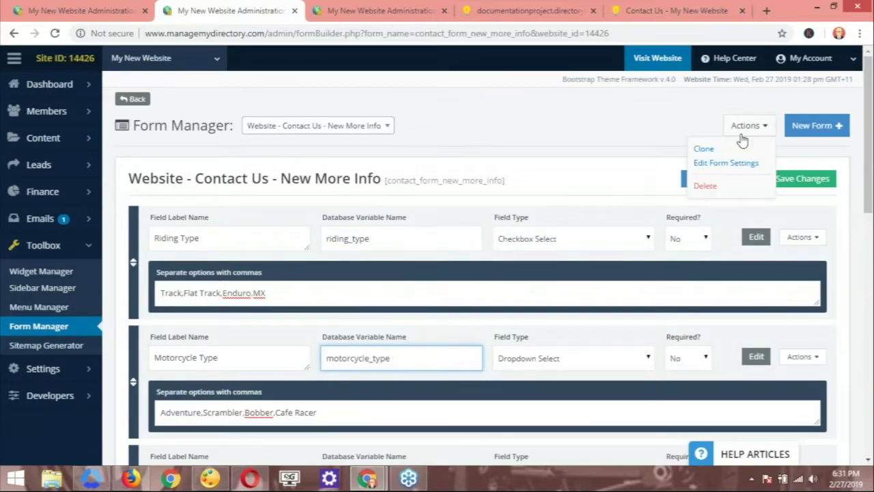
left_click(742, 138)
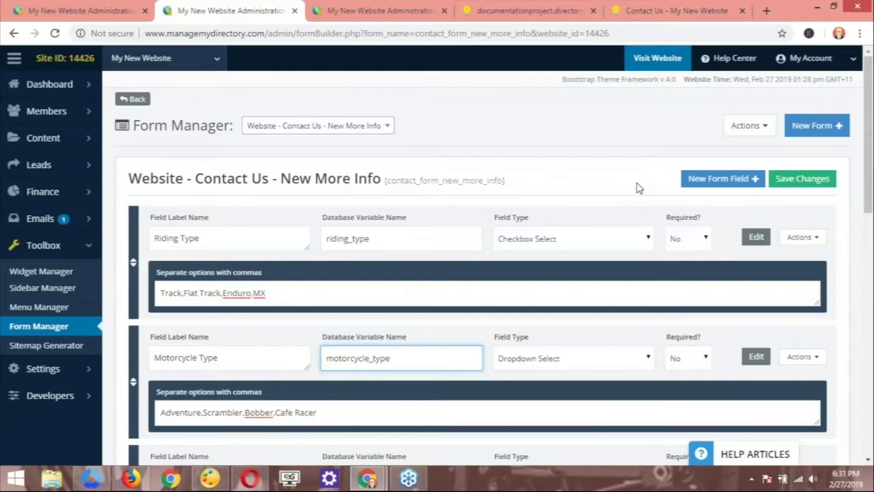
left_click(749, 125)
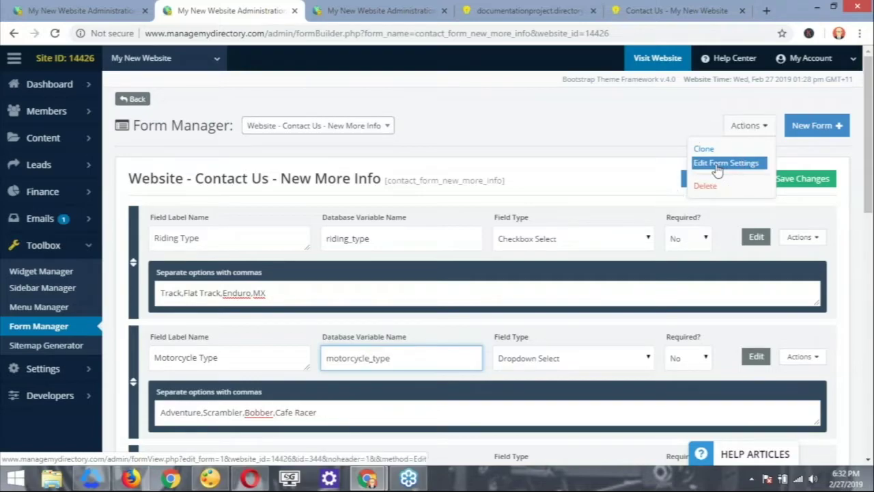
left_click(715, 166)
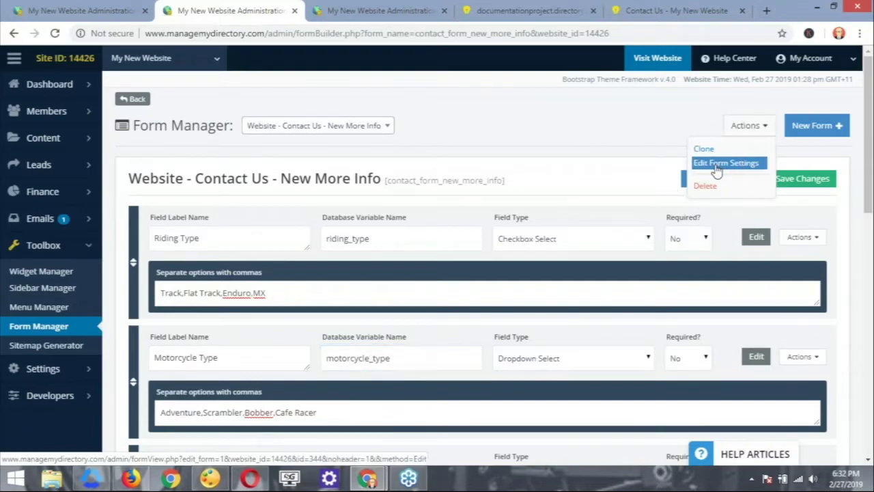
left_click(715, 165)
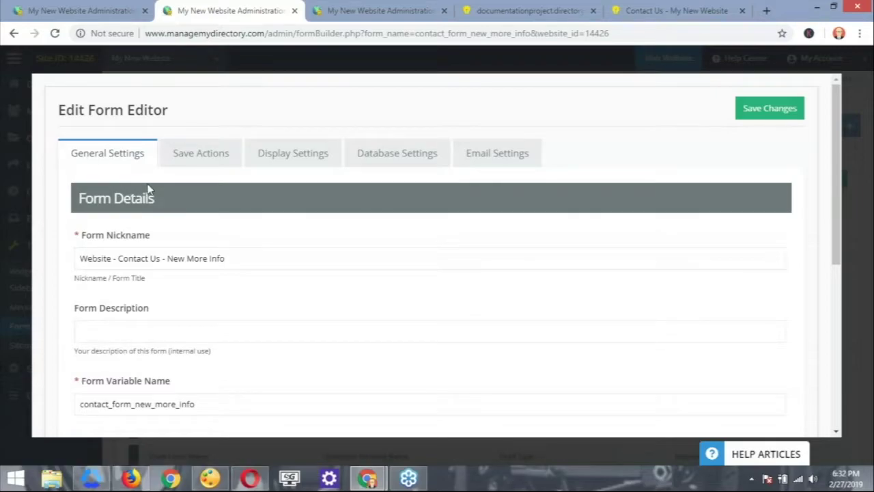
scroll(148, 189, "down", 1)
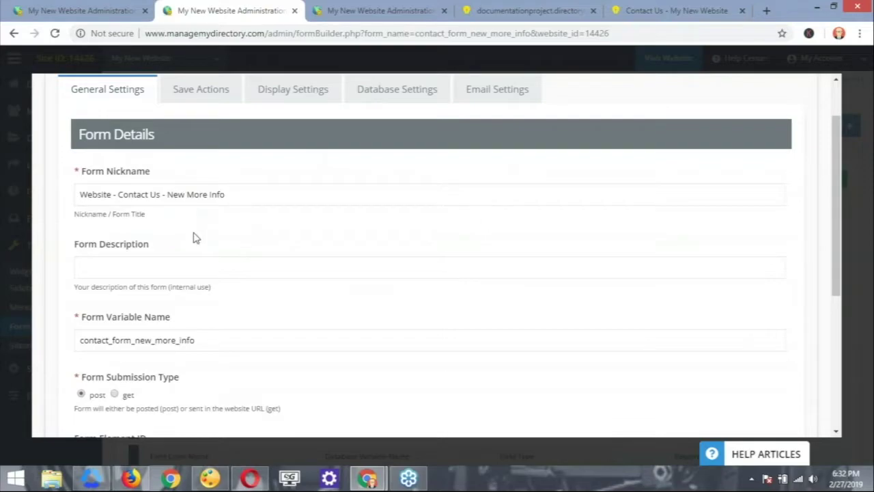
left_click_drag(82, 194, 257, 191)
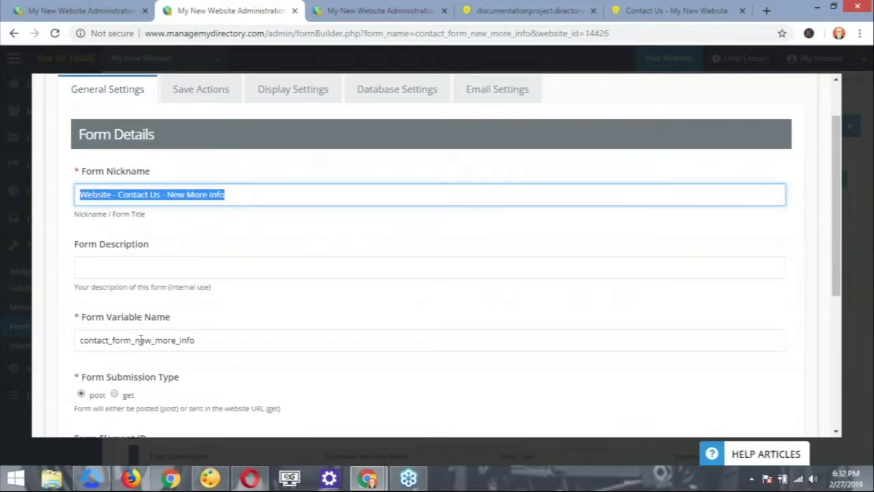
scroll(140, 338, "down", 1)
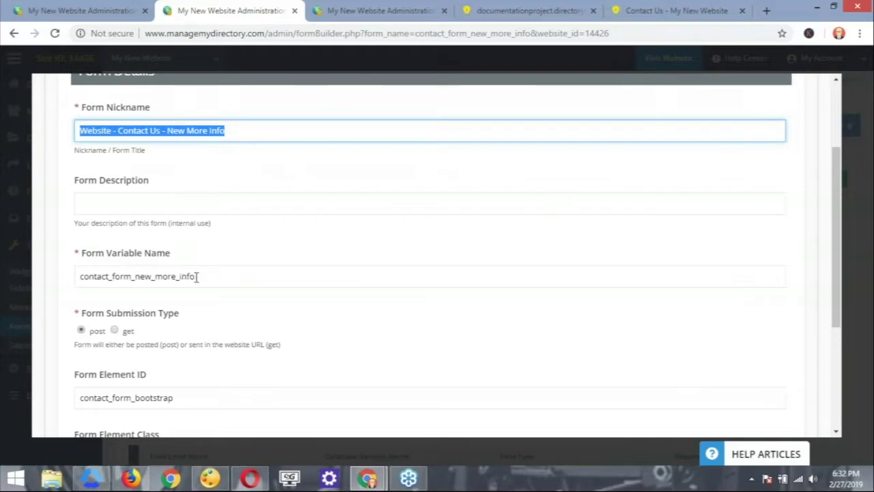
left_click_drag(197, 276, 66, 274)
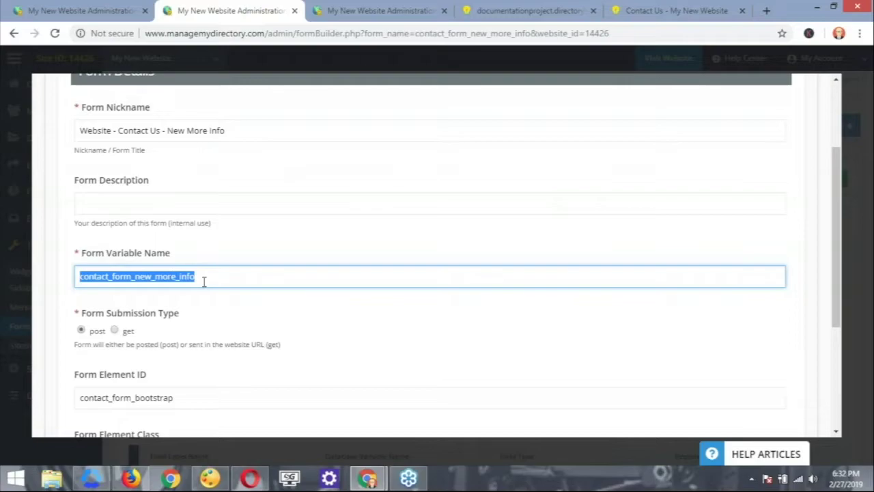
scroll(235, 270, "up", 1)
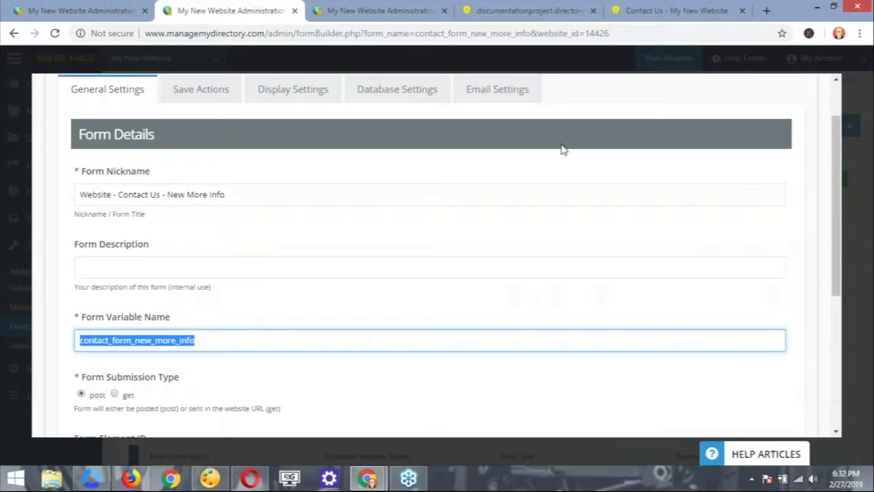
scroll(551, 146, "up", 1)
scroll(494, 162, "up", 1)
left_click(495, 159)
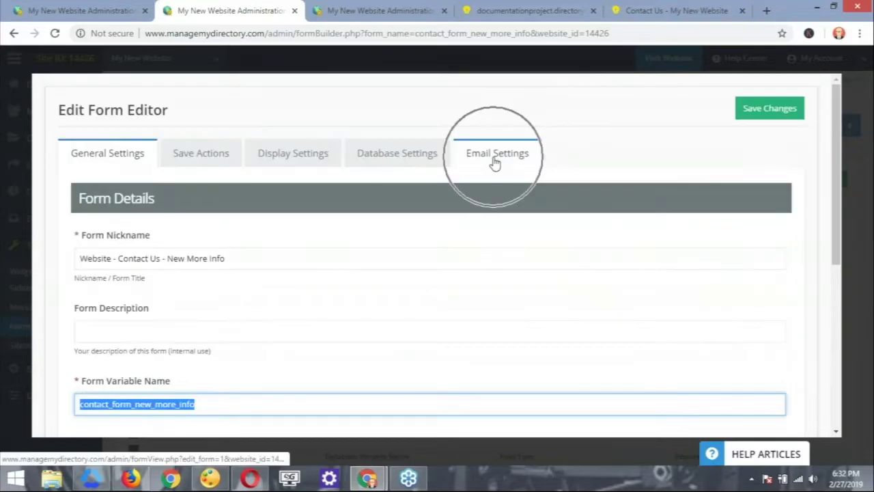
- In Email Settings, keep contact-us as the Email Template to Send Submitter
left_click(494, 158)
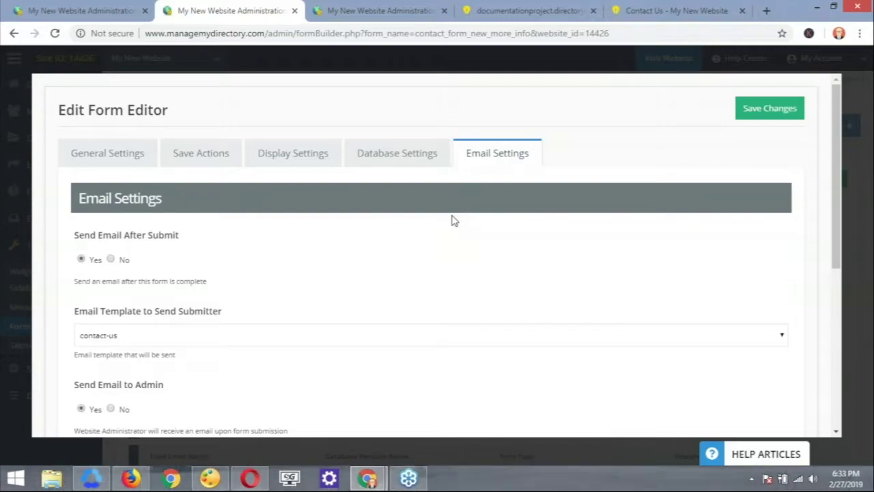
scroll(196, 275, "down", 1)
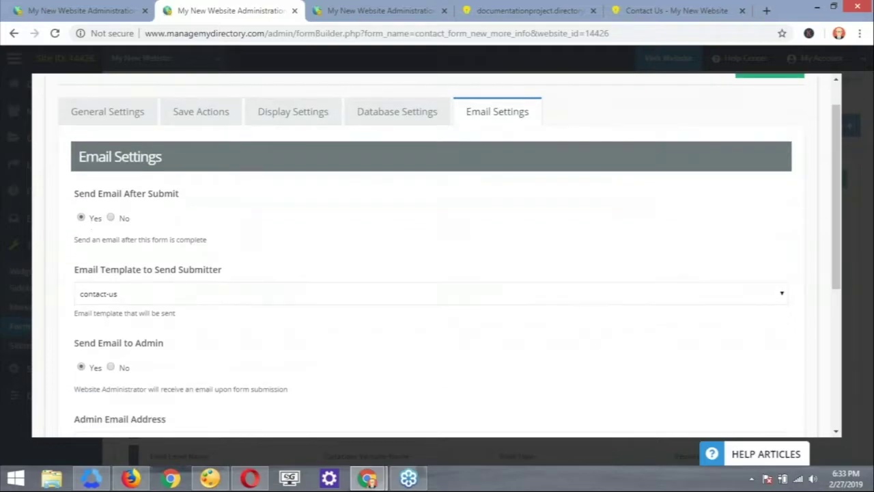
scroll(113, 211, "down", 1)
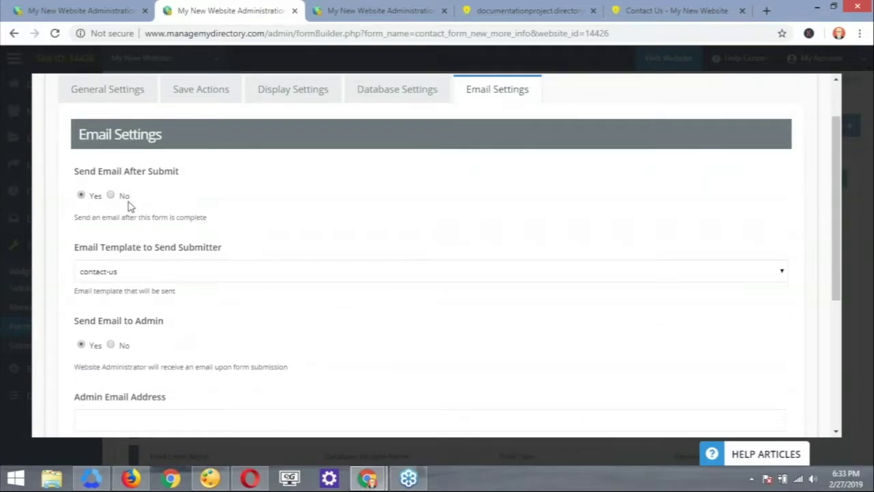
left_click(81, 196)
scroll(106, 240, "down", 1)
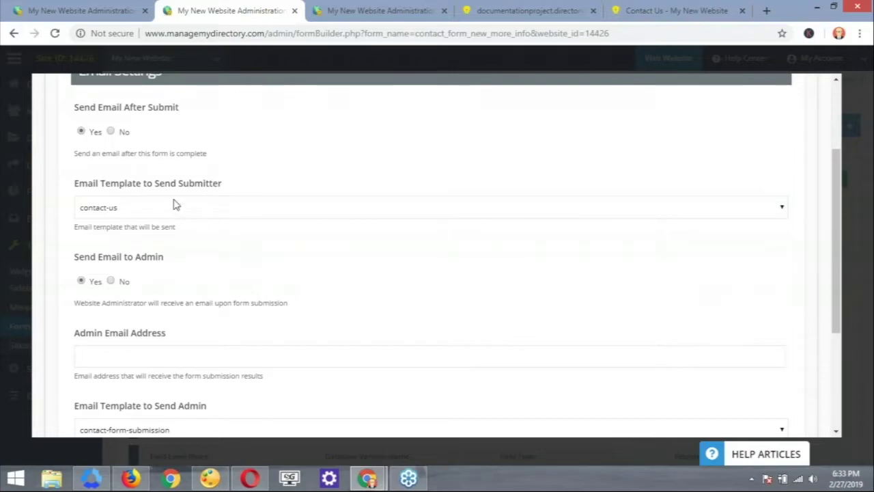
left_click(172, 205)
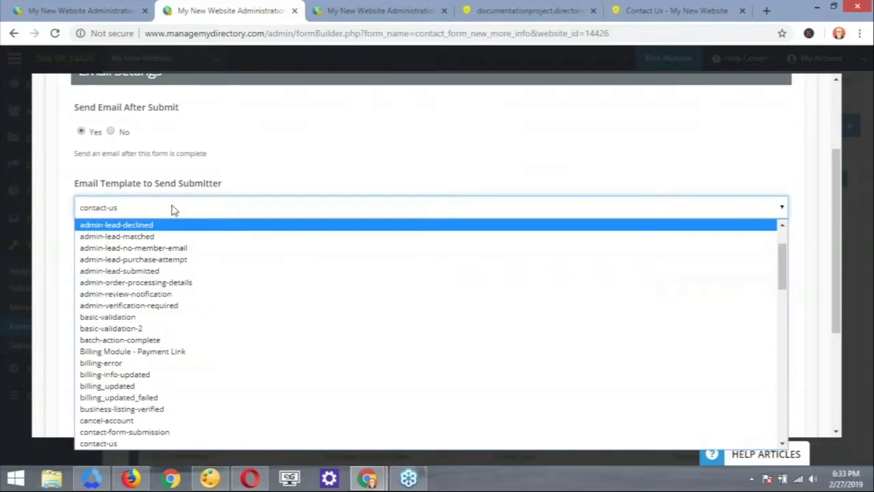
left_click(123, 212)
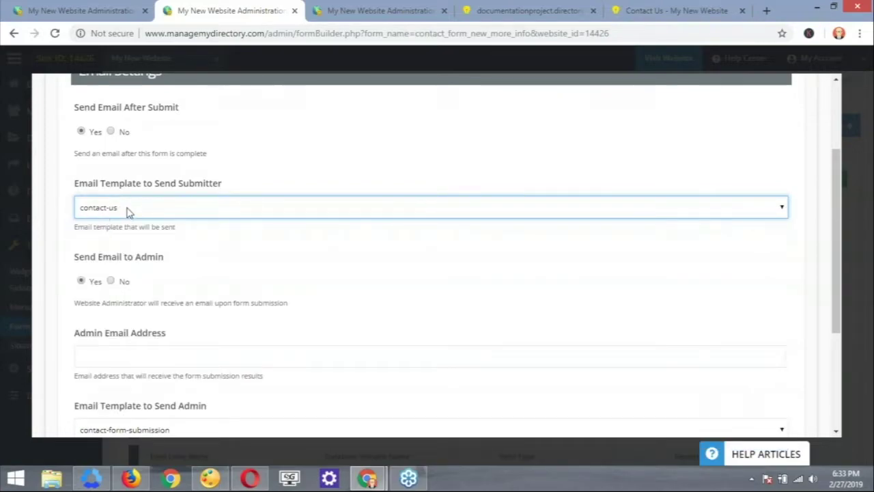
- Leave Admin Email Address empty and scroll down to Save Changes
scroll(126, 212, "down", 1)
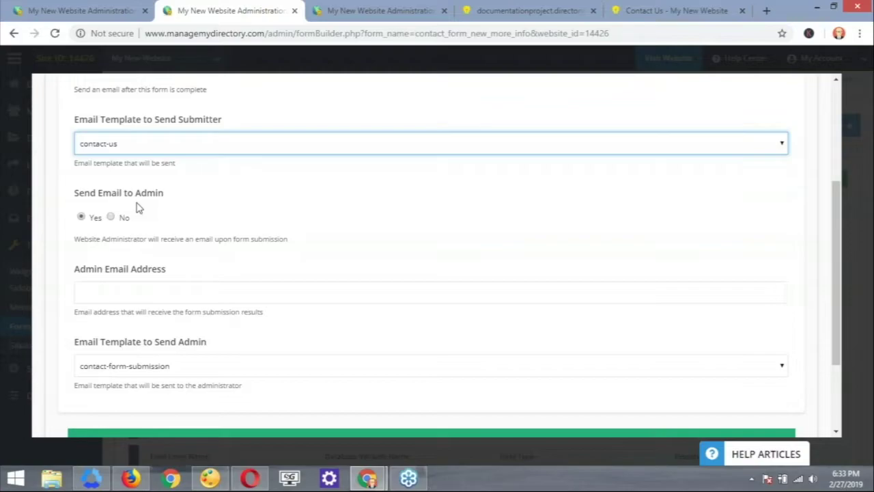
left_click(106, 292)
left_click(106, 291)
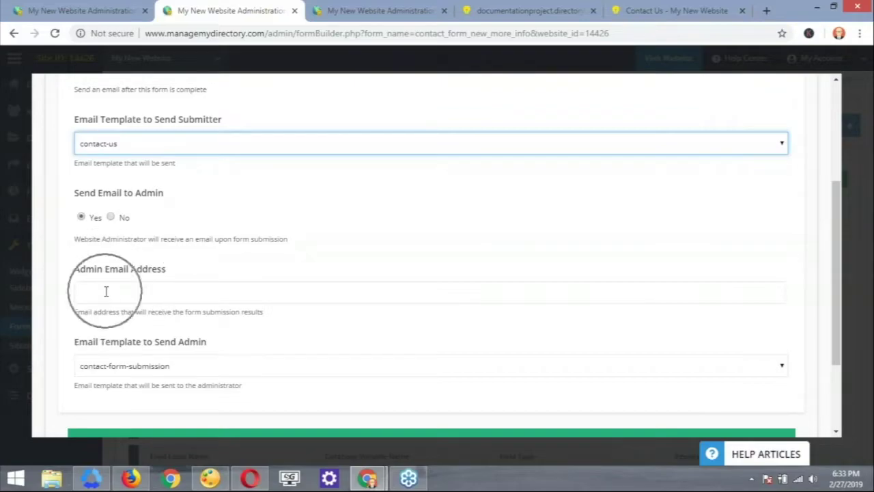
left_click(106, 290)
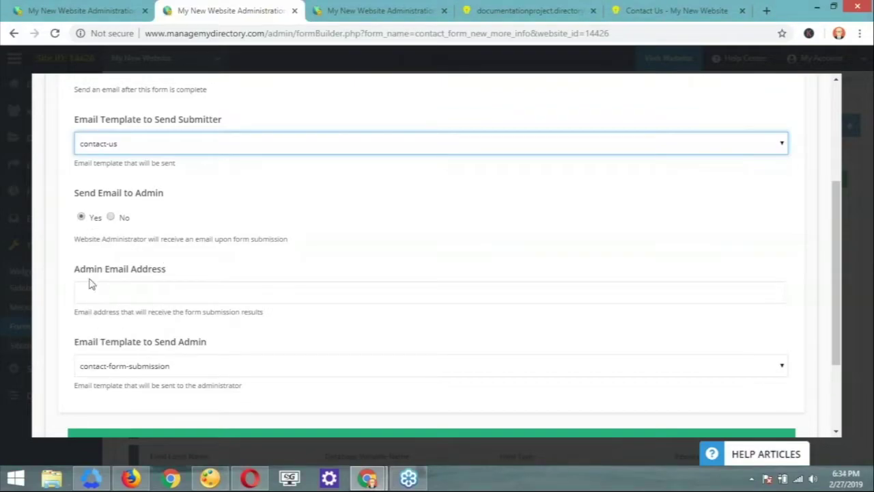
left_click(149, 290)
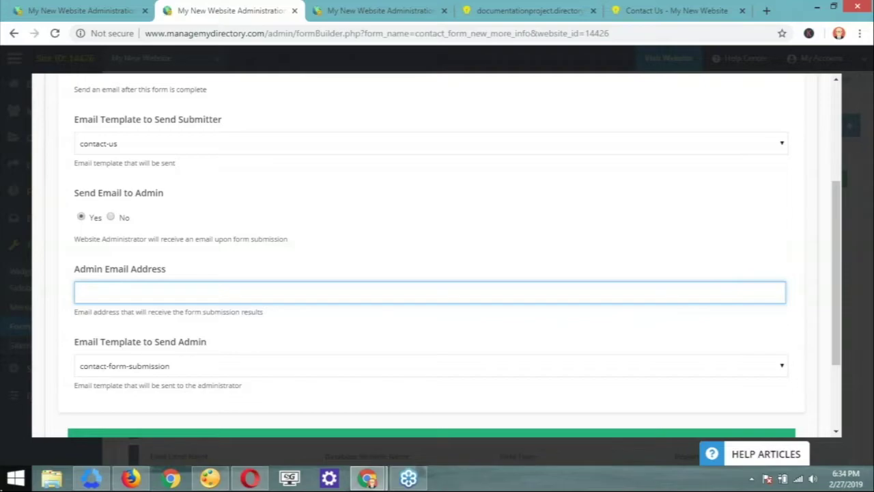
scroll(280, 318, "down", 3)
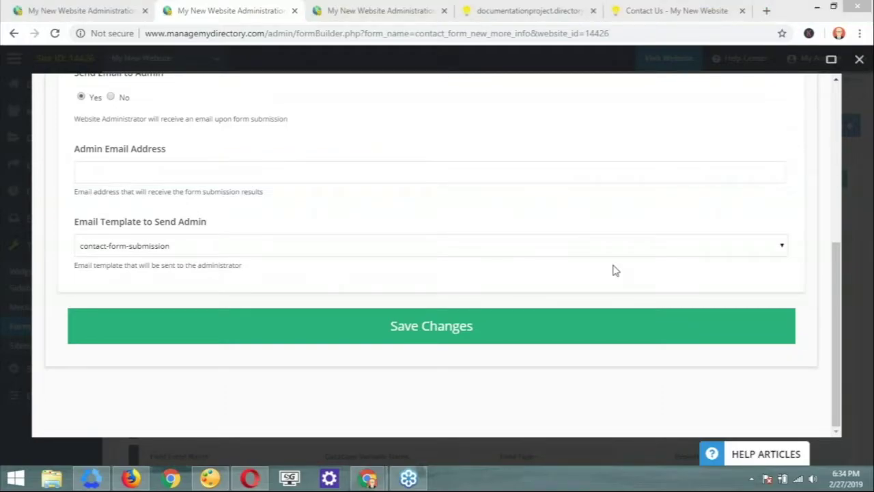
left_click(839, 269)
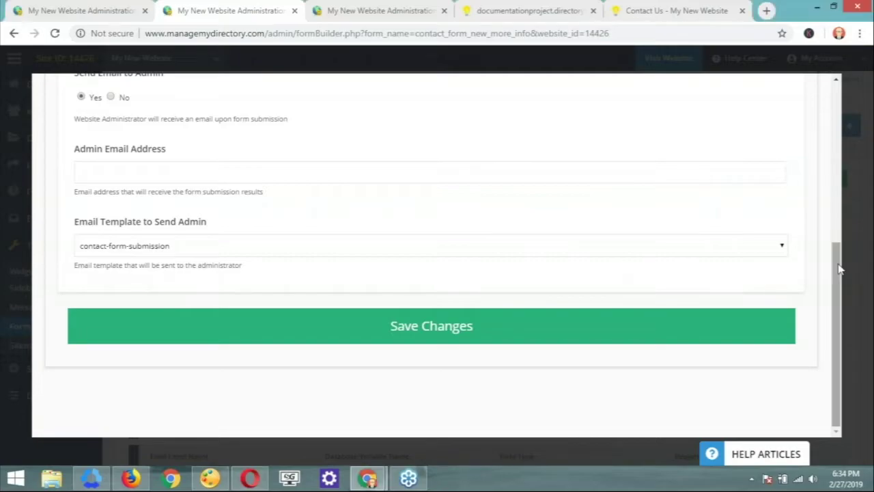
left_click_drag(839, 269, 842, 133)
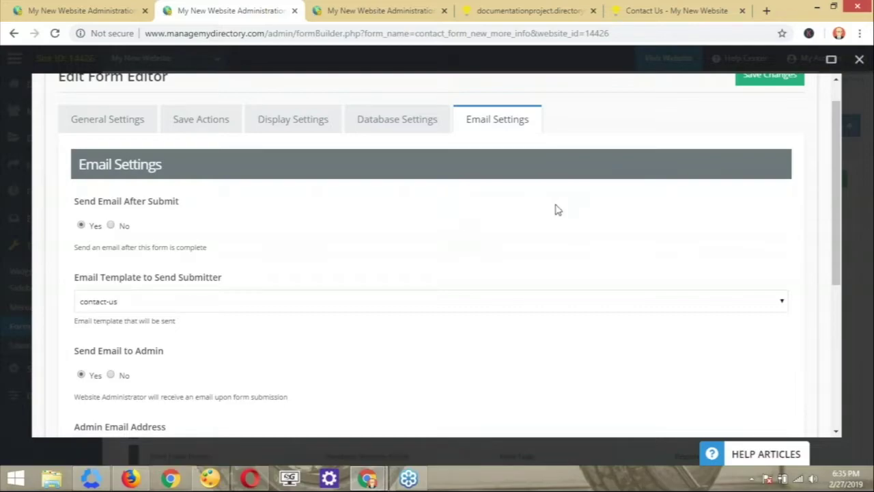
scroll(556, 210, "up", 1)
scroll(556, 210, "up", 1)
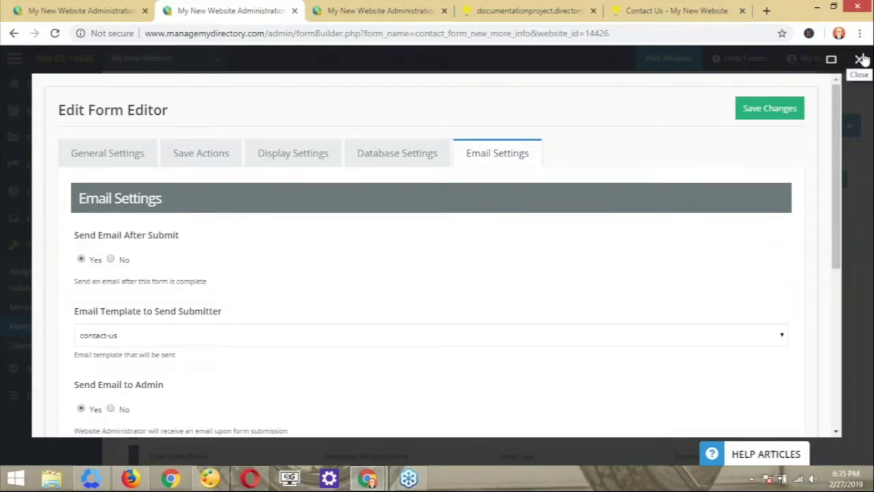
left_click(862, 60)
- Check the Form Variable Name contact_form_new_more_info in General Settings
left_click(114, 157)
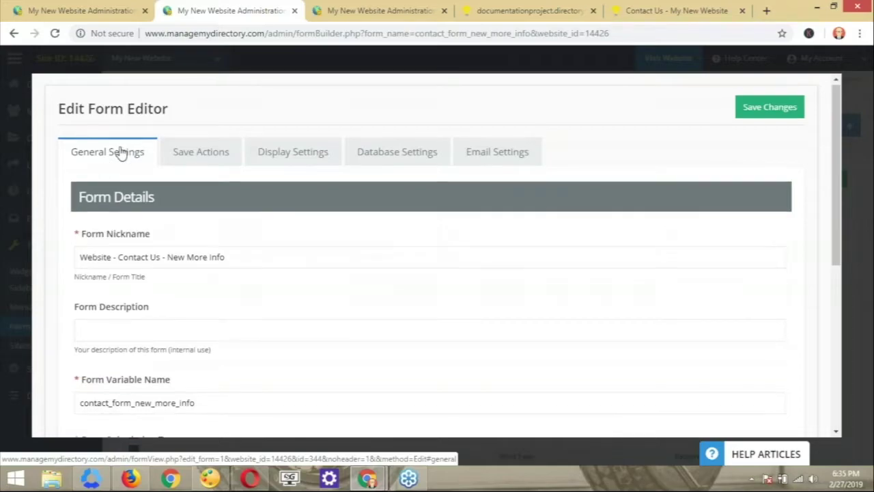
scroll(121, 150, "down", 1)
scroll(121, 151, "down", 1)
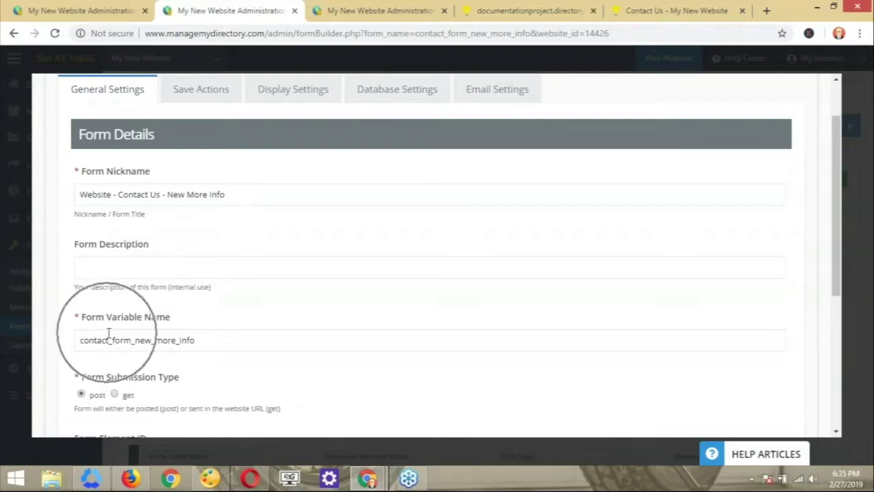
left_click(193, 342)
left_click_drag(195, 340, 79, 340)
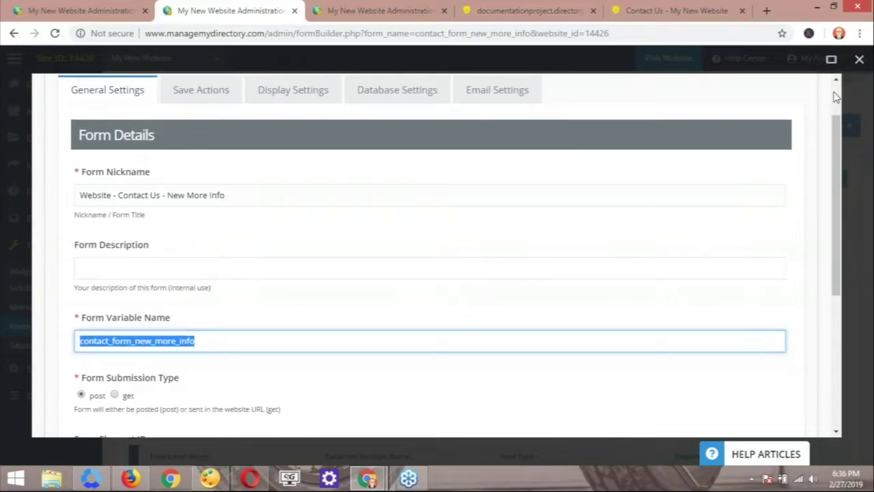
scroll(836, 98, "up", 2)
- Close the form editor and highlight the variable name beside the form title
left_click(859, 62)
left_click_drag(505, 179, 129, 180)
left_click(385, 180)
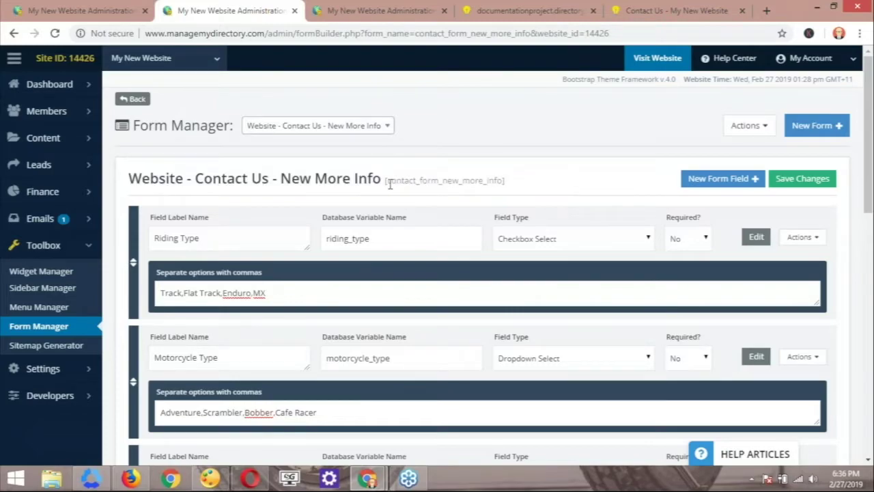
left_click_drag(388, 180, 505, 180)
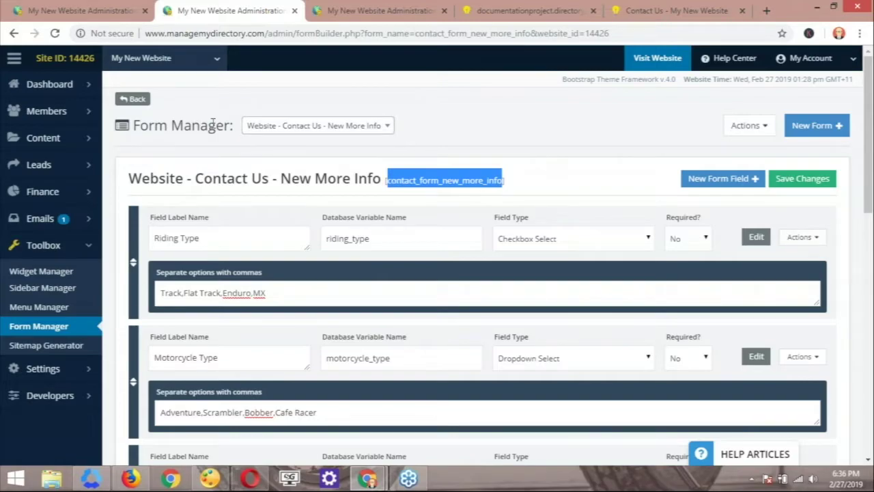
left_click(408, 17)
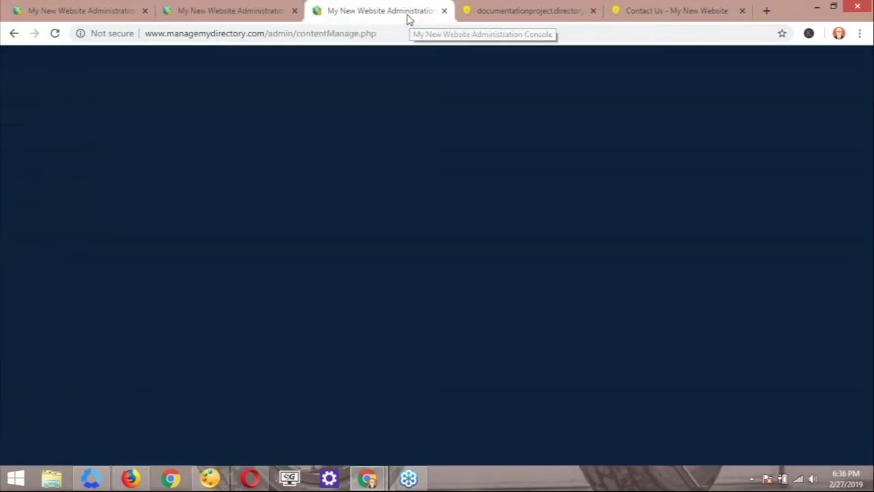
scroll(247, 78, "down", 1)
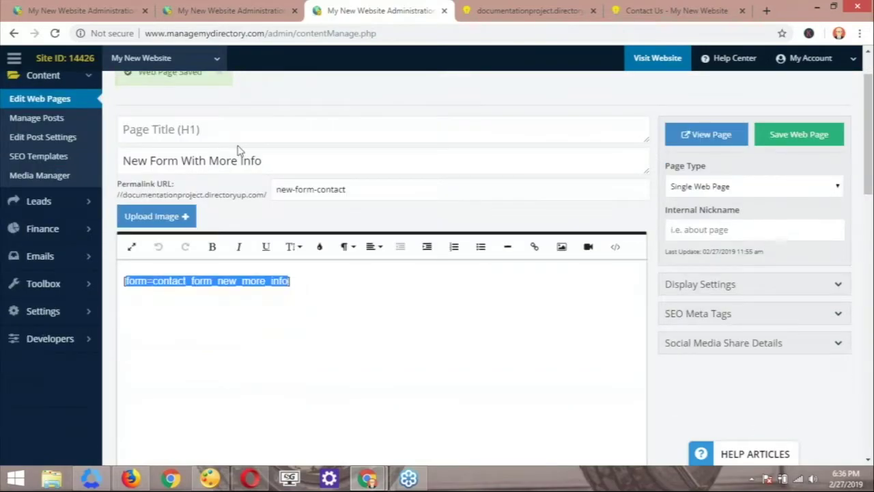
scroll(238, 146, "up", 1)
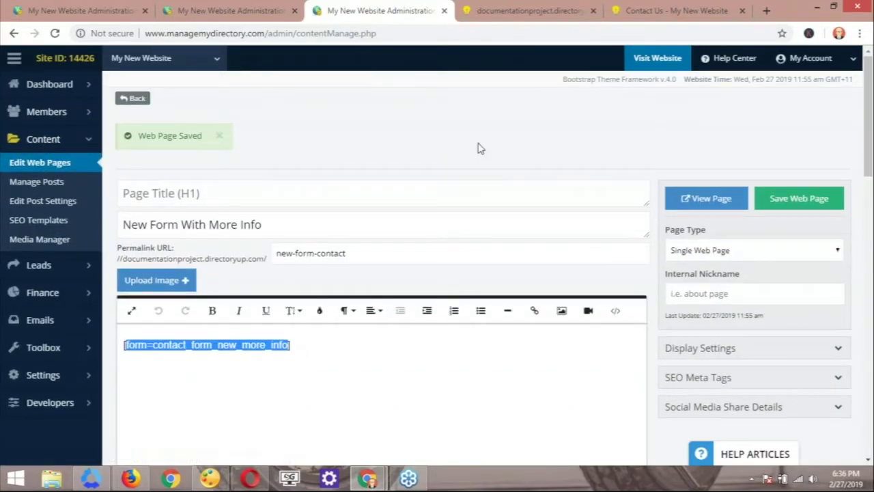
scroll(477, 146, "down", 1)
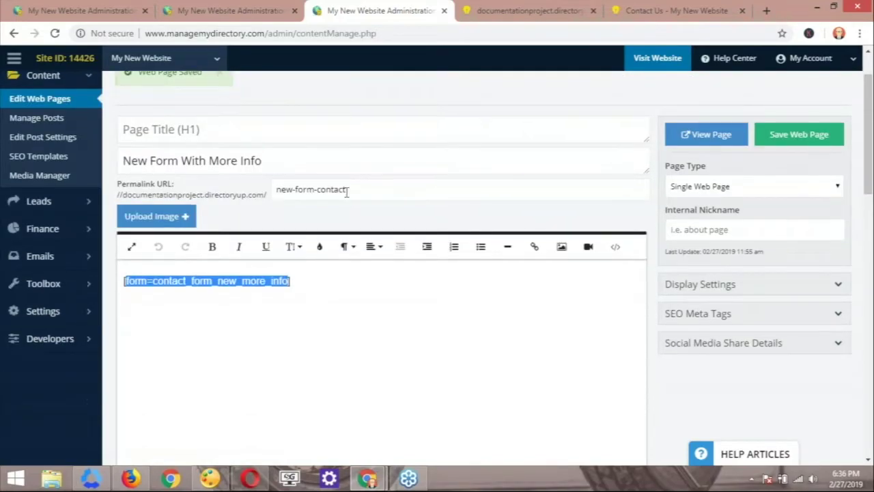
triple_click(345, 190)
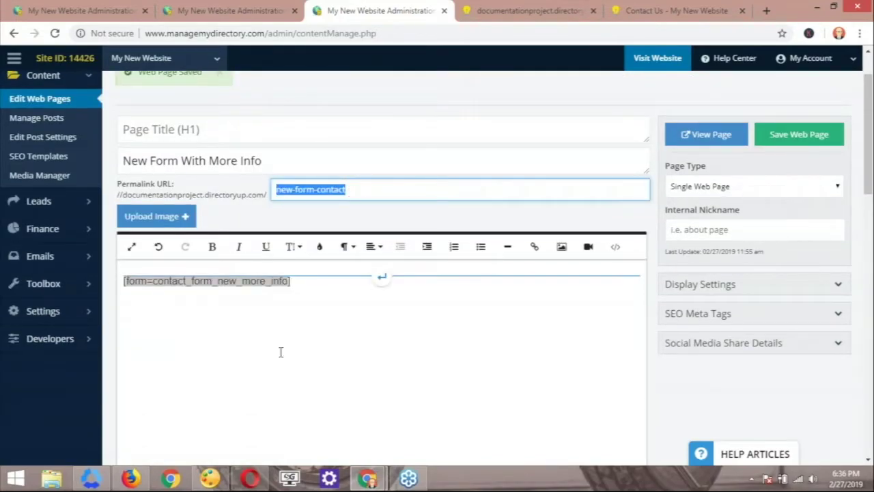
left_click(308, 285)
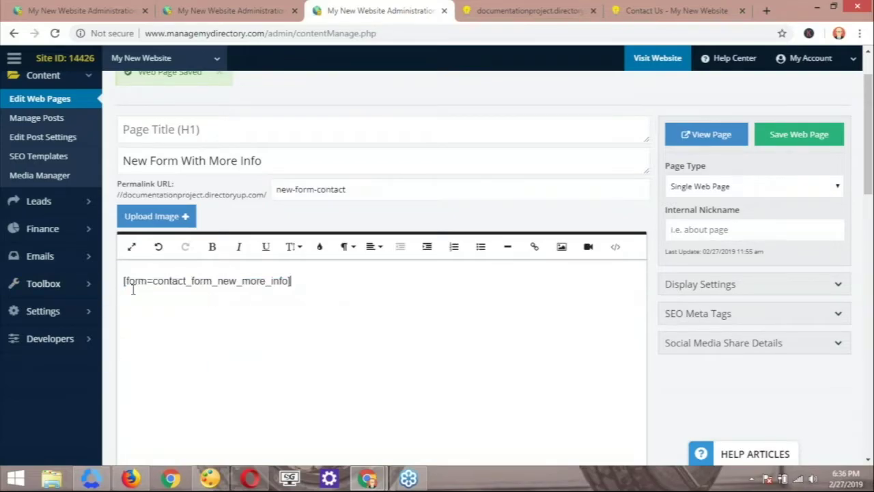
left_click_drag(152, 282, 289, 288)
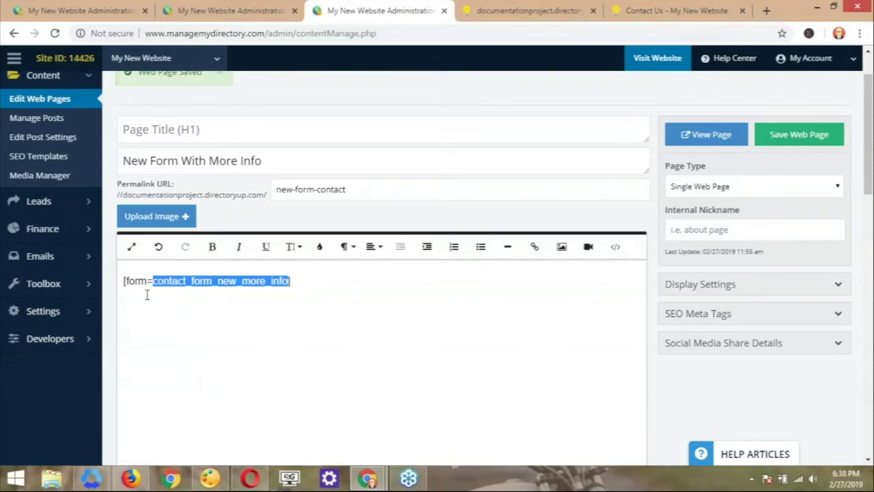
- Check the live page's riding-type checkboxes, Motorcycle Type choices (Adventure) and brand options
left_click(517, 11)
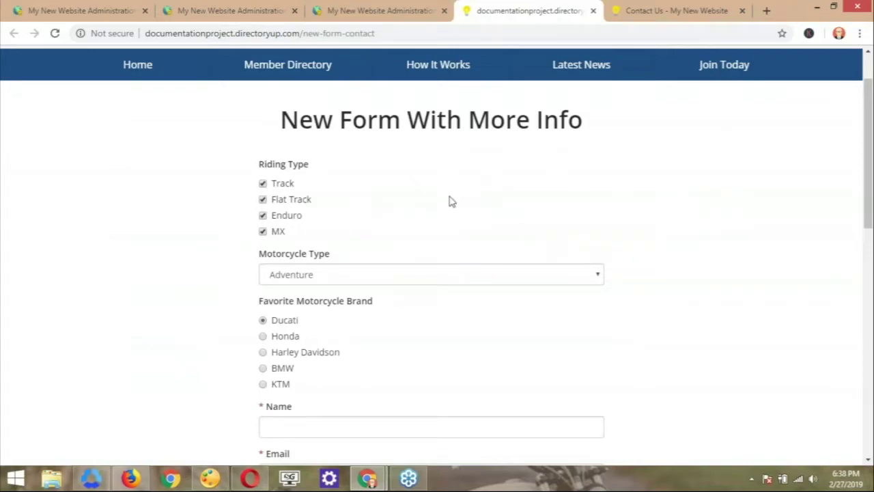
scroll(451, 200, "down", 3)
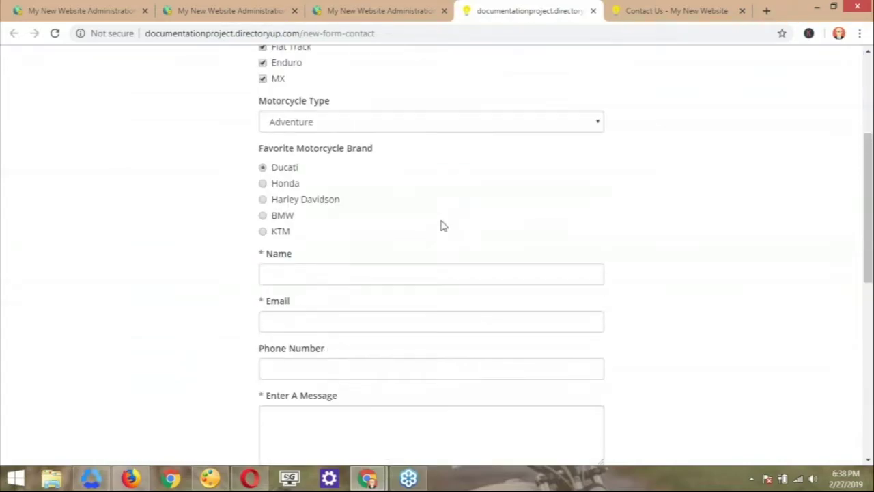
scroll(443, 226, "up", 2)
scroll(443, 150, "up", 1)
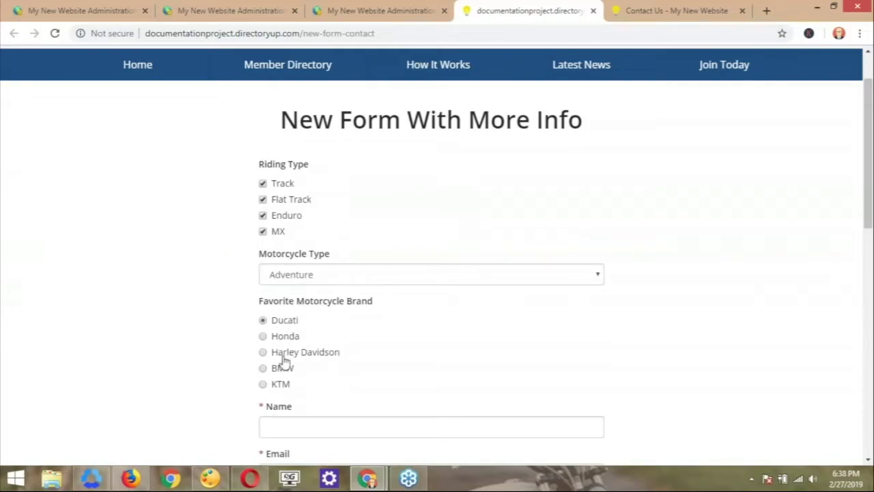
left_click(309, 273)
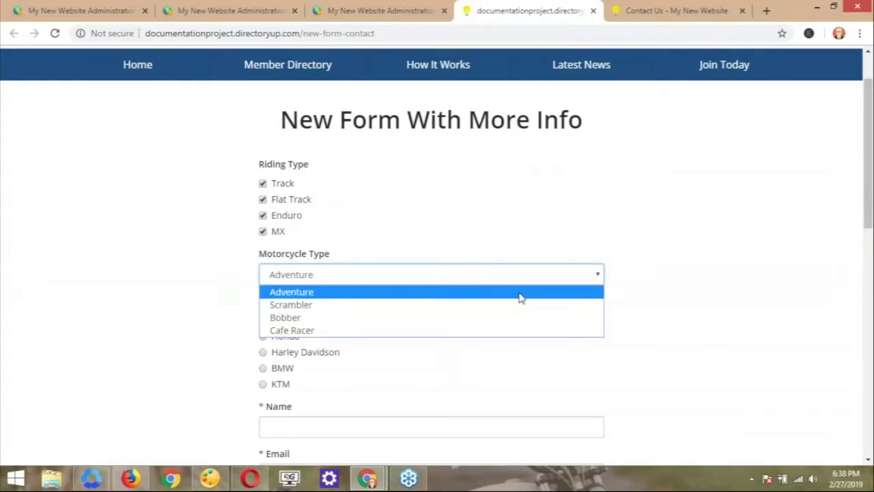
left_click(717, 280)
scroll(498, 282, "down", 4)
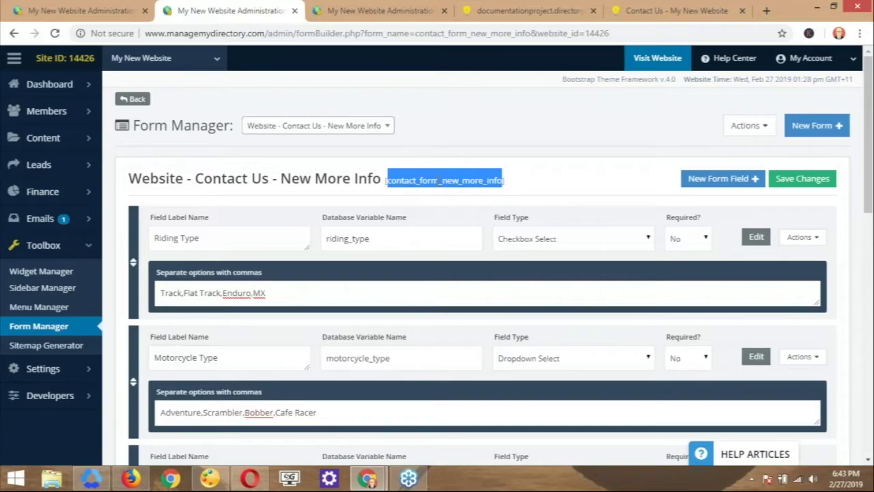
- Deselect the highlighted variable name next to the New More Info form title
left_click(511, 183)
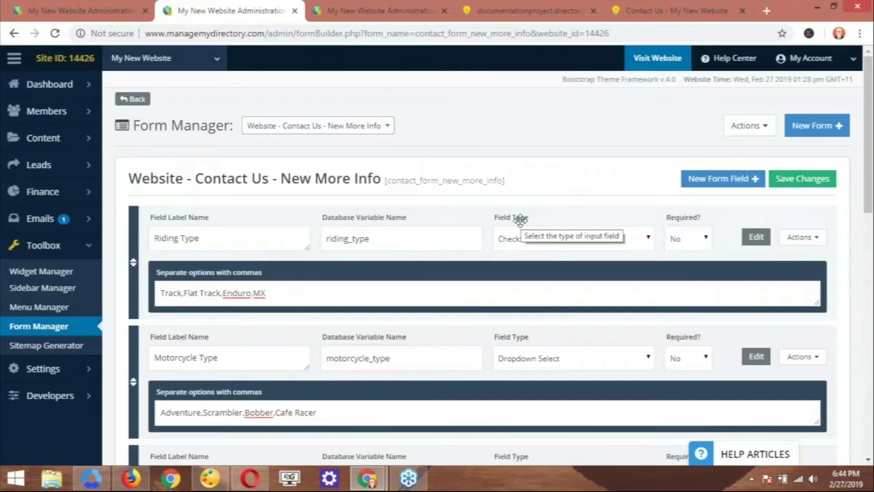
- Switch to the Firefox admin window showing Content > Manage Posts for Blog Articles
mouse_move(95, 232)
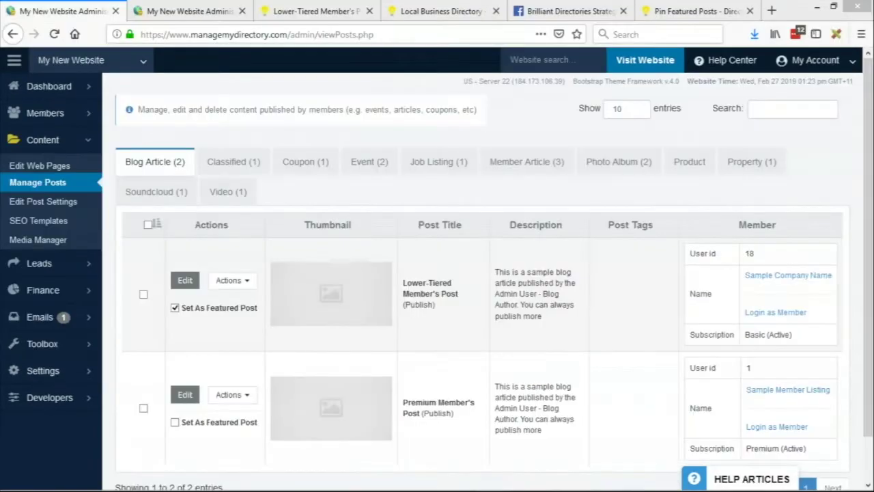
- Switch to the PowerPoint slide show of the Webinar Wednesday presentation
key("alt+Tab")
key("alt+Tab")
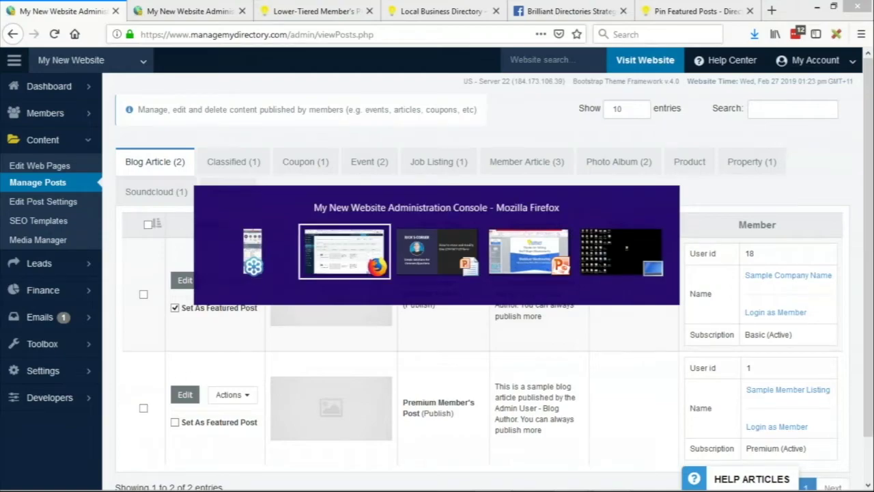
key("alt+Tab")
key("alt+Tab")
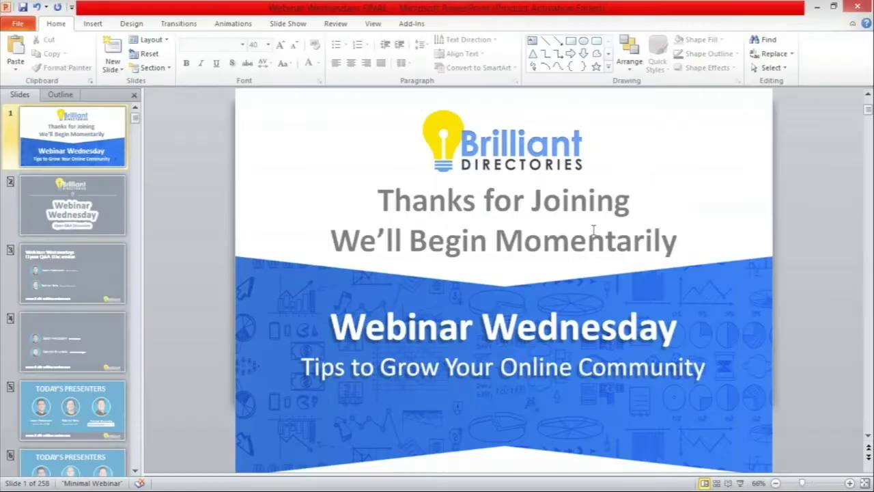
key("alt+Tab")
key("alt+Tab")
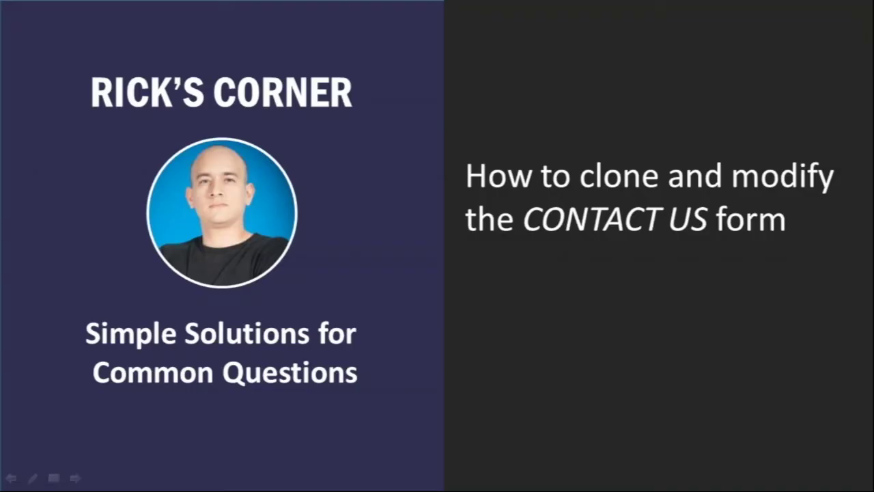
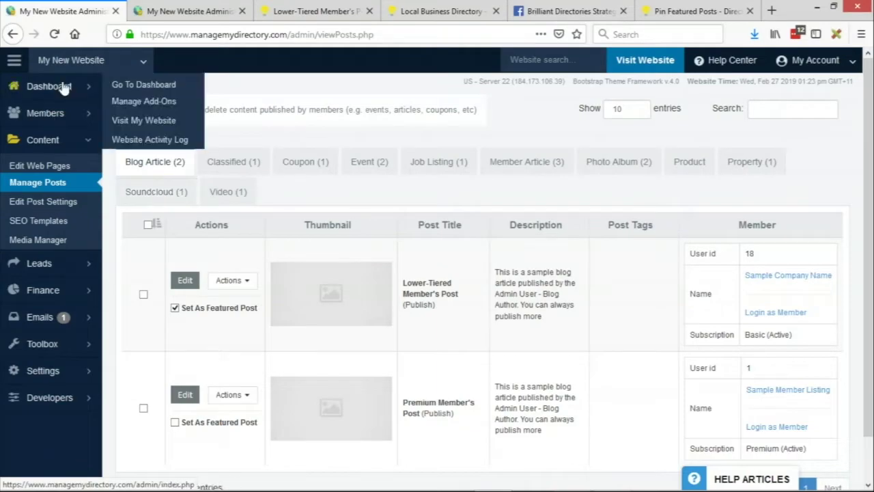
- From Search Members, log in as Basic member #18 using its Actions menu
left_click(64, 89)
left_click(243, 11)
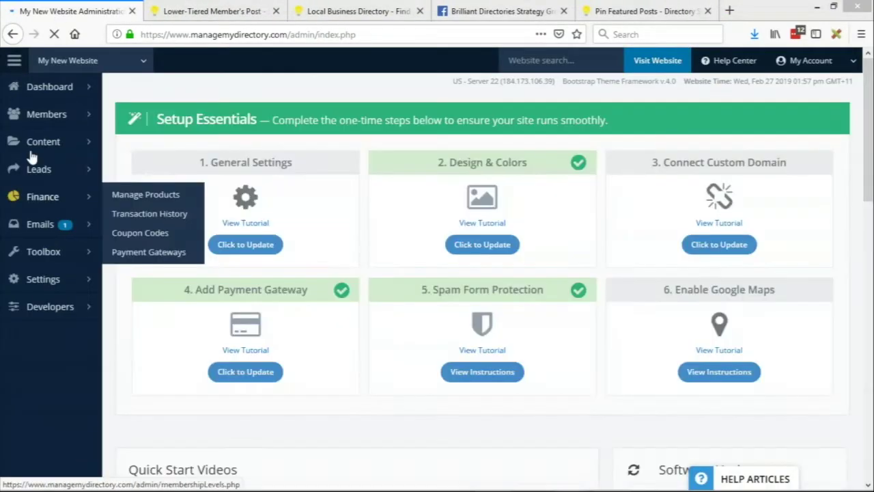
left_click(32, 122)
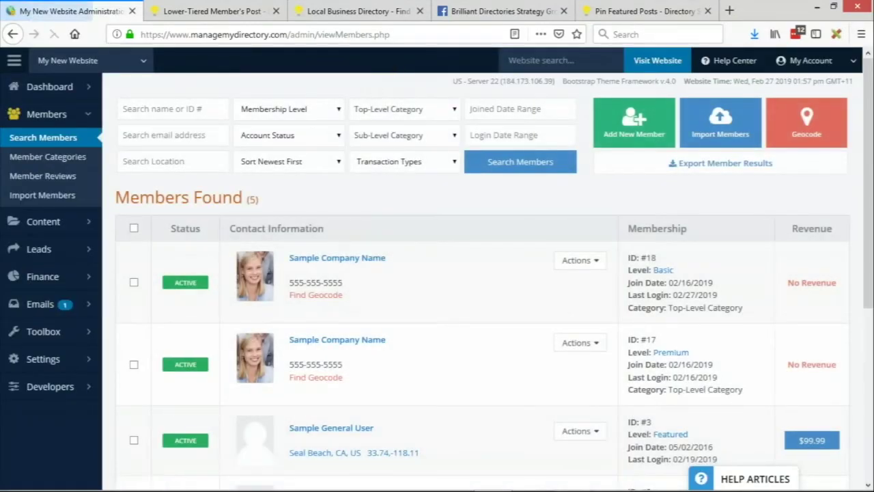
left_click(599, 264)
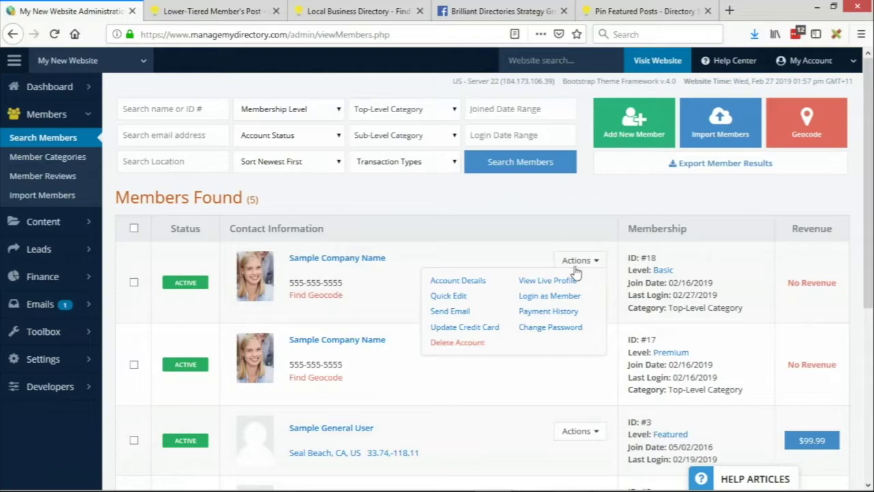
left_click(550, 295)
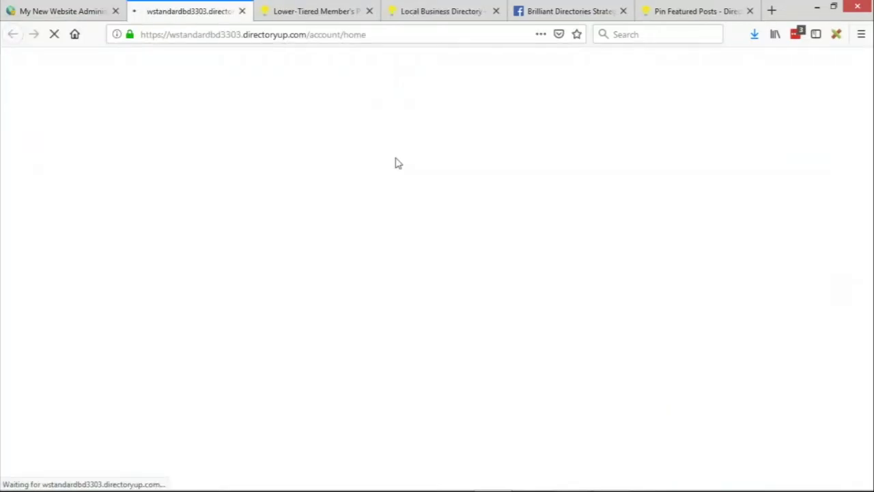
- Scroll through member #18's dashboard, then return to the admin Members list
scroll(518, 221, "down", 1)
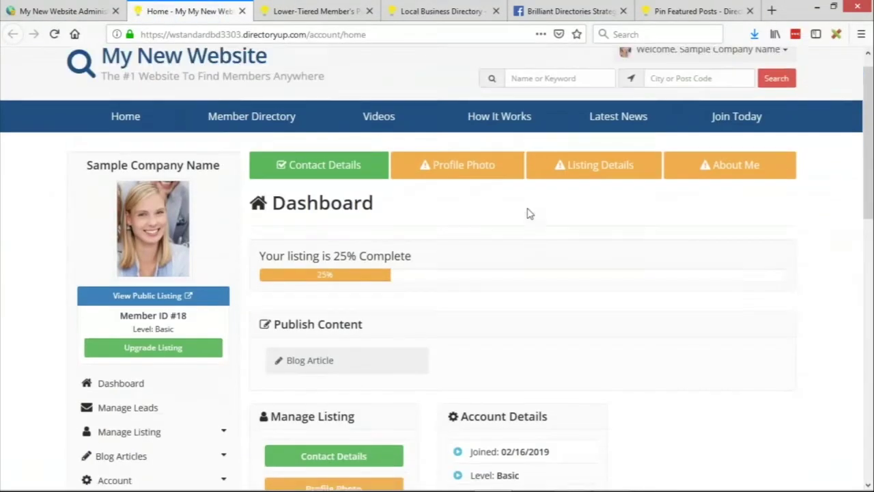
scroll(526, 217, "up", 2)
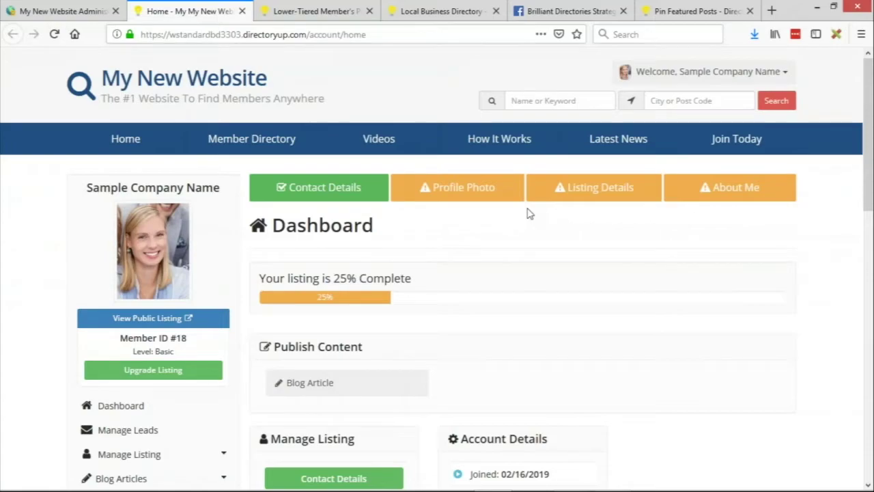
scroll(405, 321, "down", 3)
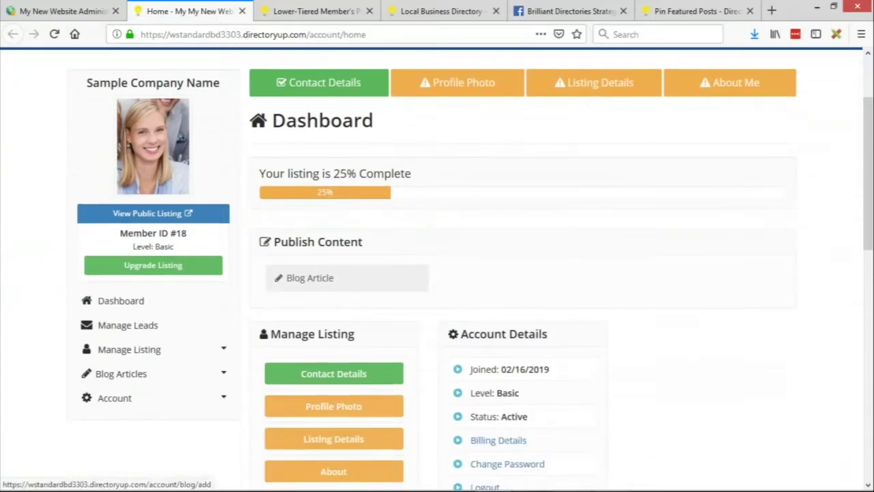
scroll(307, 277, "up", 3)
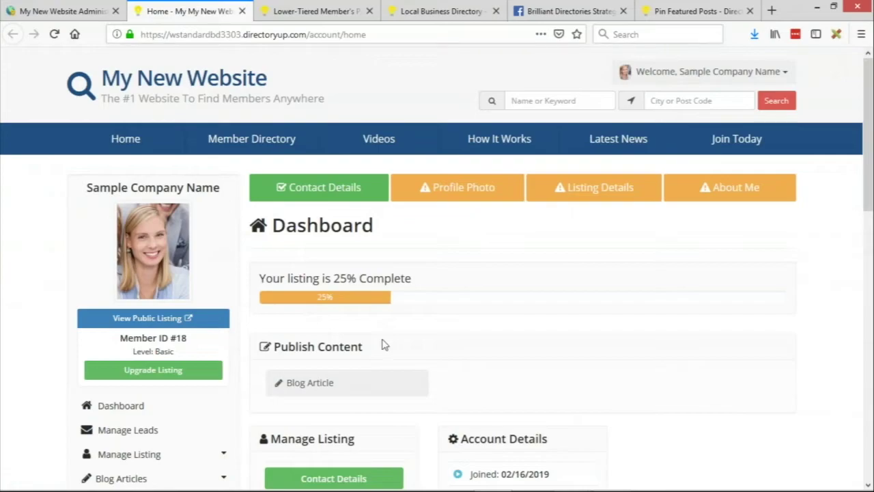
scroll(464, 270, "down", 2)
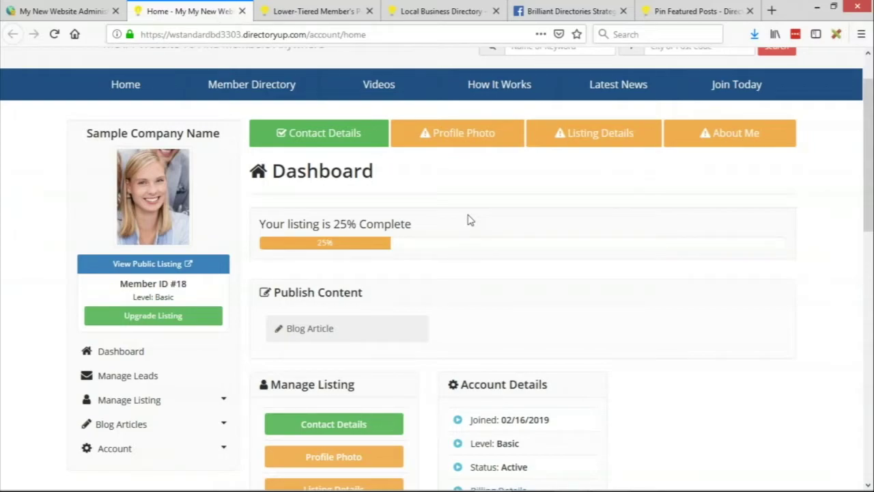
scroll(478, 225, "up", 2)
left_click(69, 13)
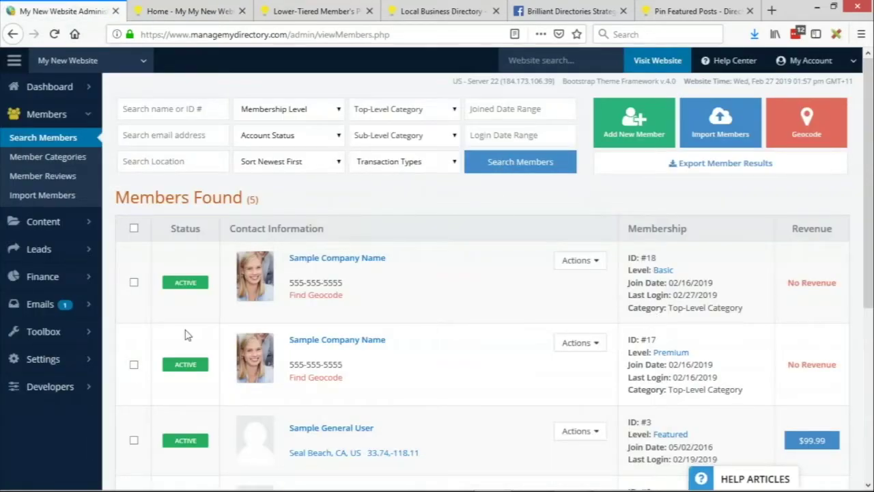
mouse_move(74, 280)
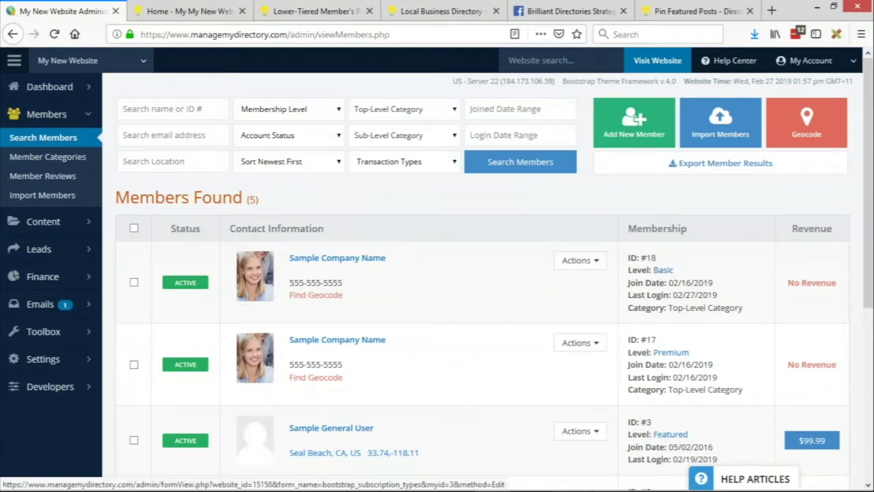
- Open the Basic membership's Additional Settings, comparing against the member's current dashboard
left_click(662, 270)
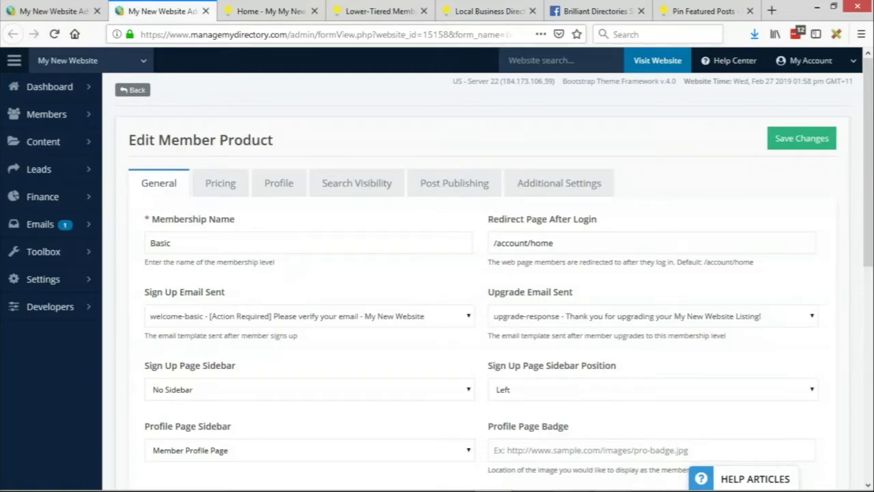
left_click(266, 11)
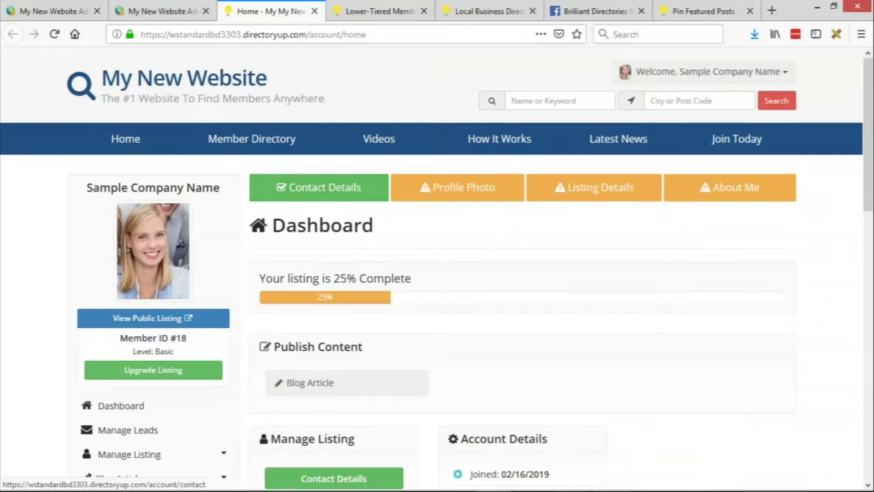
left_click(162, 11)
left_click(562, 185)
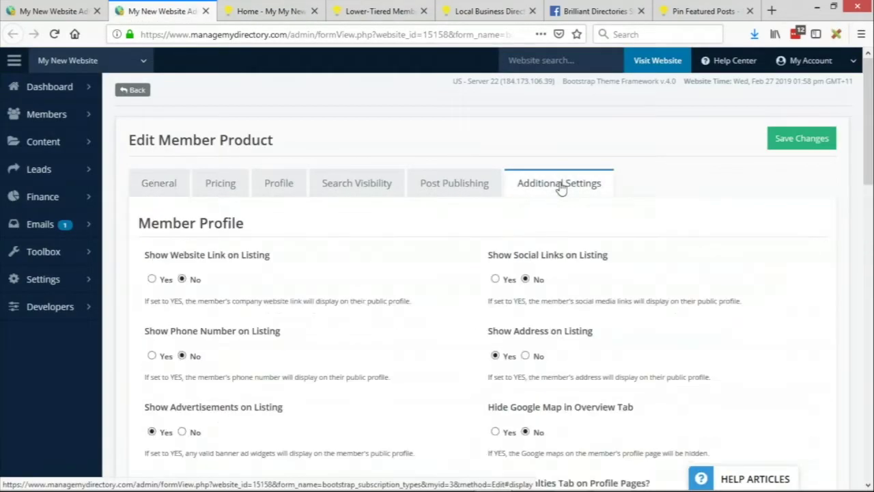
scroll(557, 148, "down", 1)
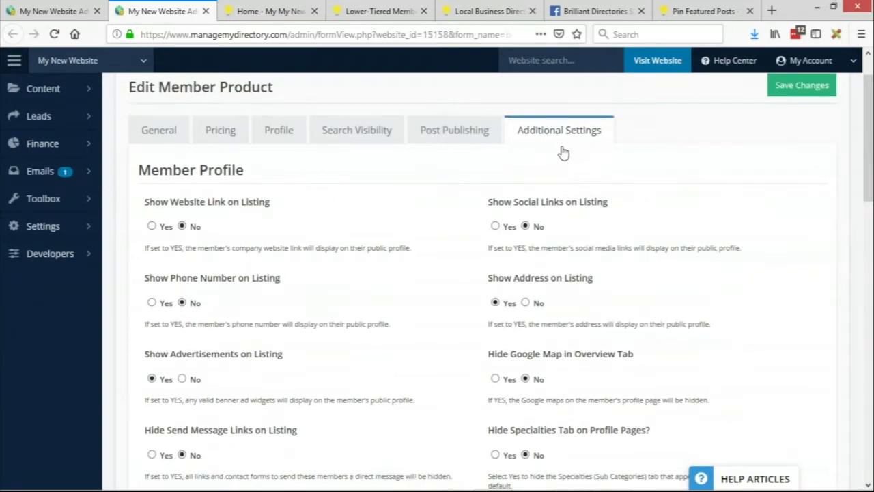
scroll(564, 150, "up", 1)
scroll(439, 228, "down", 8)
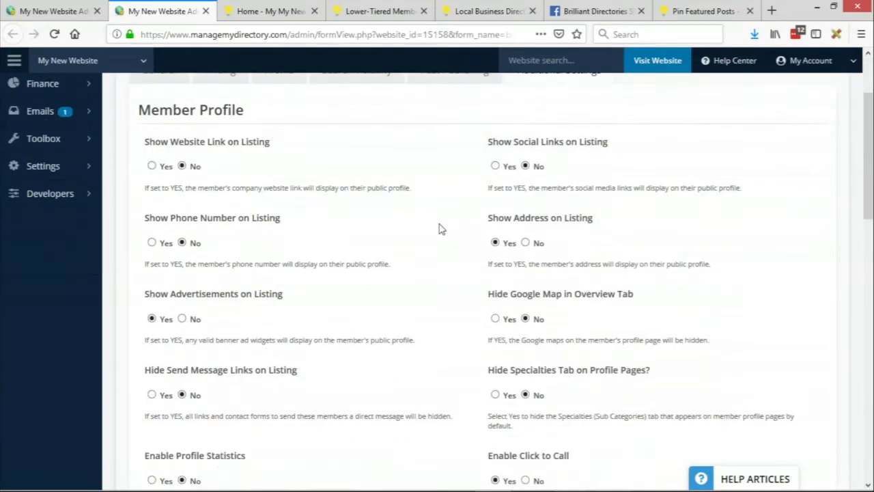
scroll(384, 242, "down", 1)
left_click_drag(137, 172, 282, 160)
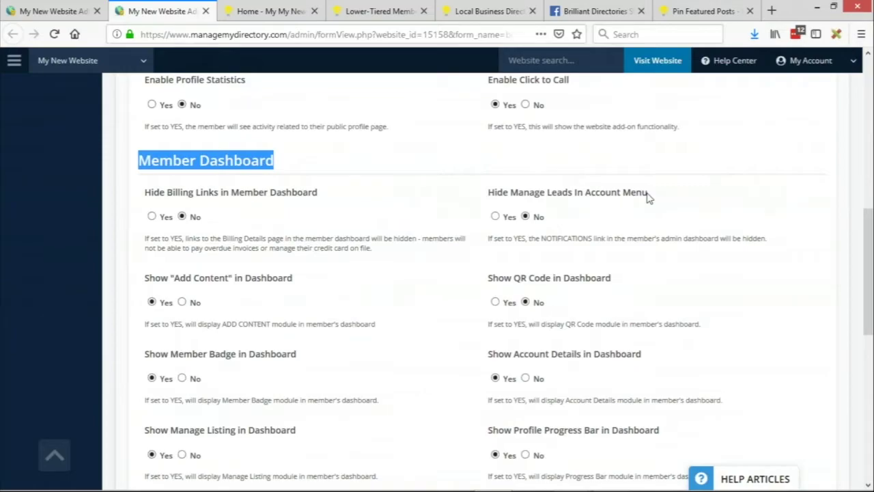
scroll(656, 195, "down", 3)
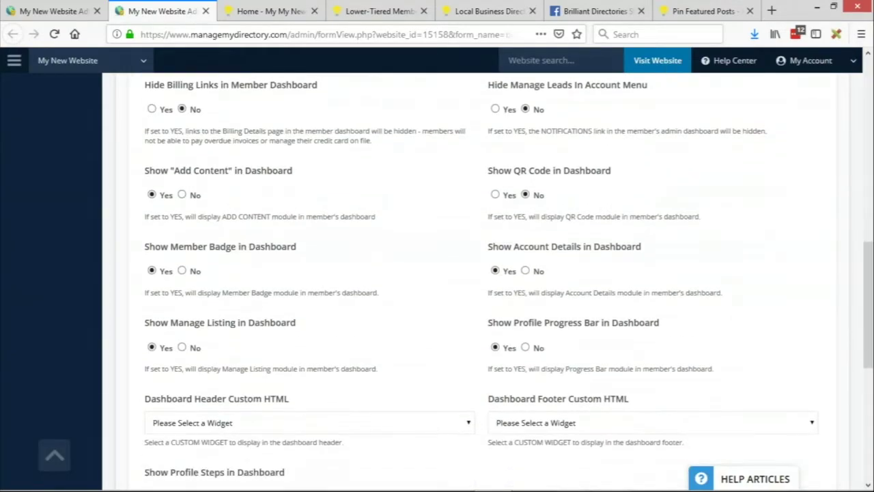
- Set Show Profile Progress Bar and Show Profile Steps to No, save, and reload the member dashboard
left_click(525, 346)
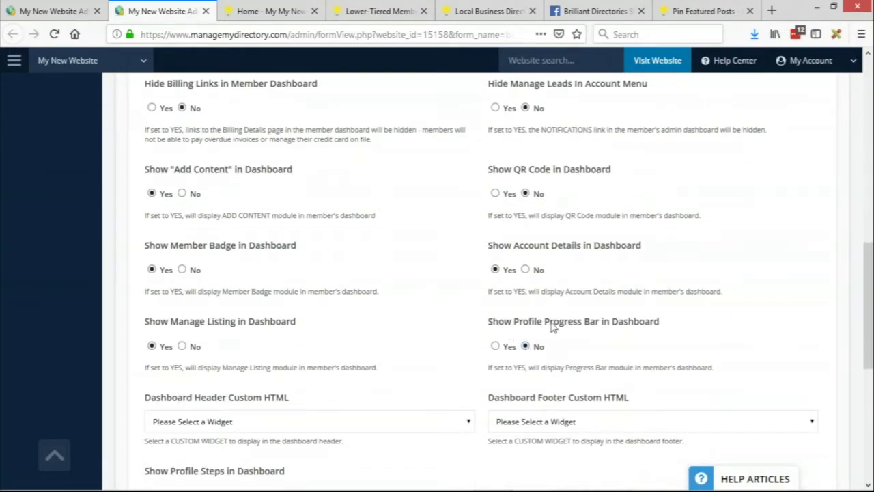
scroll(355, 272, "down", 2)
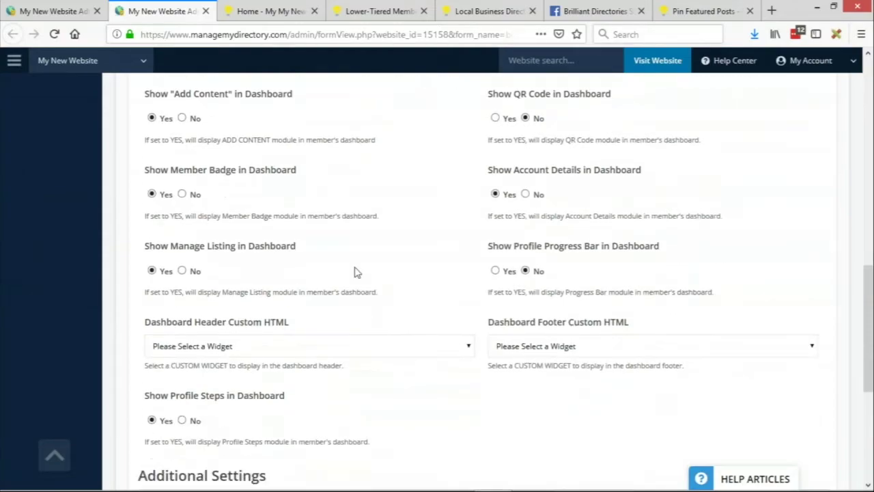
scroll(355, 272, "down", 2)
left_click(182, 333)
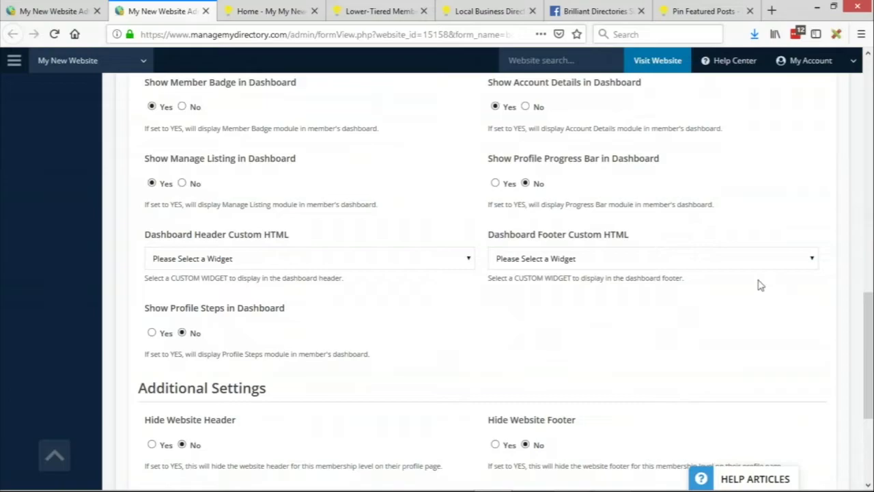
scroll(759, 286, "up", 15)
left_click(802, 139)
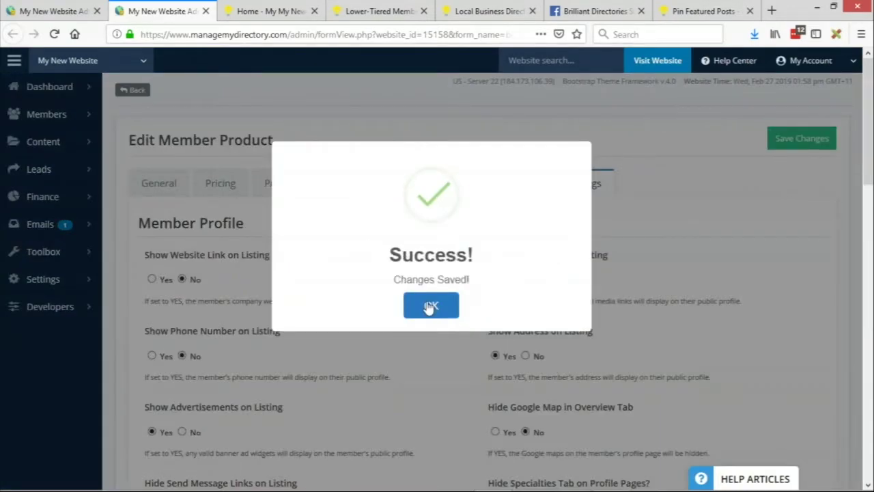
left_click(430, 306)
left_click(268, 11)
left_click(55, 35)
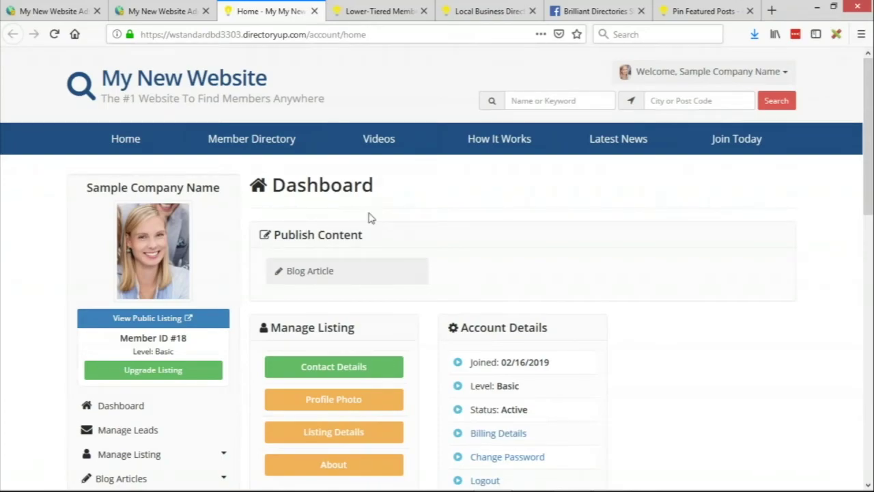
- Review the Basic plan's Member Dashboard options and header widget list, leaving no widget chosen
left_click(132, 7)
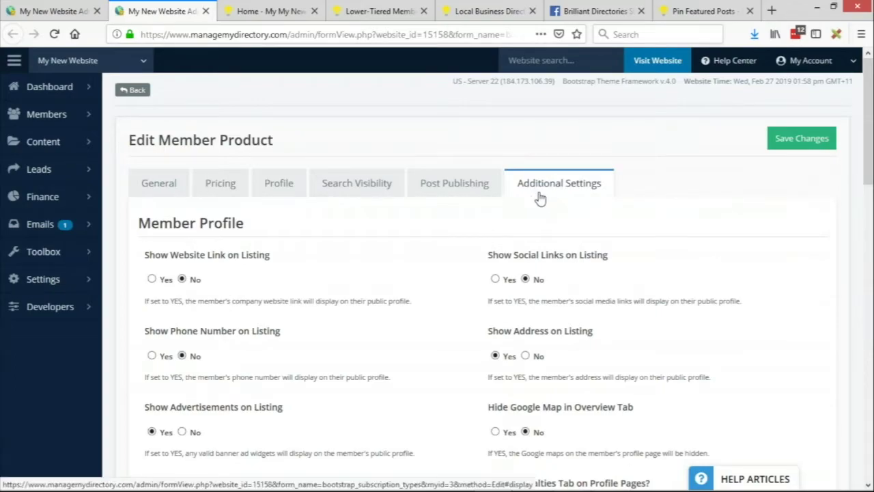
scroll(418, 229, "down", 5)
scroll(415, 225, "down", 3)
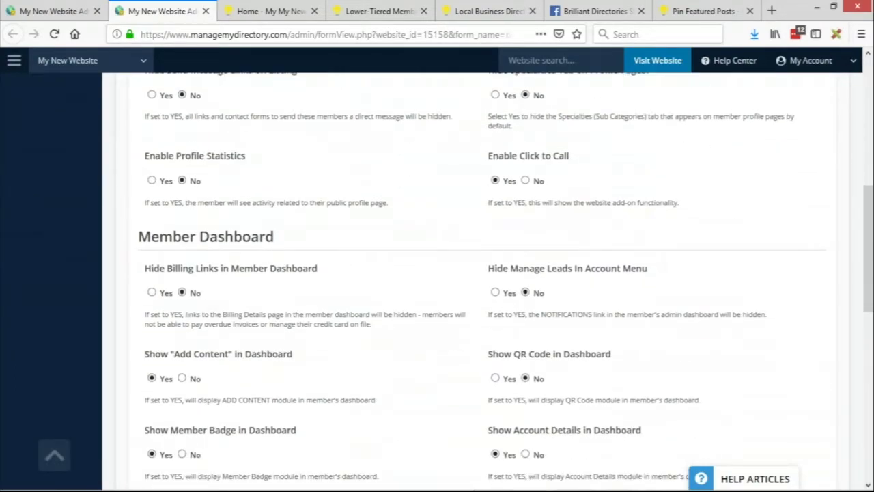
left_click_drag(141, 214, 274, 215)
scroll(426, 188, "down", 7)
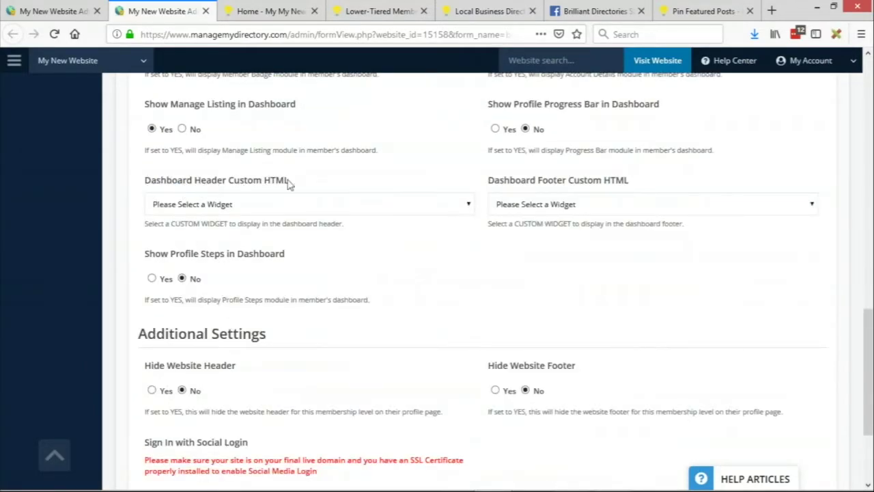
left_click(343, 208)
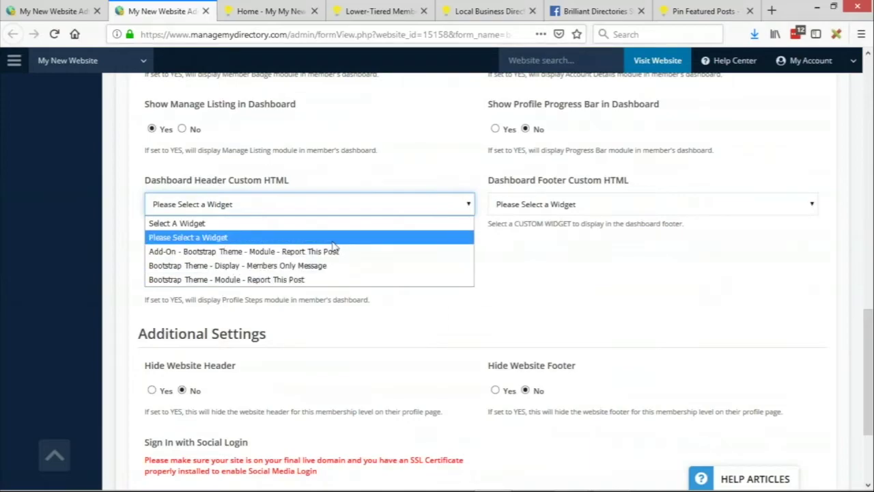
left_click(588, 277)
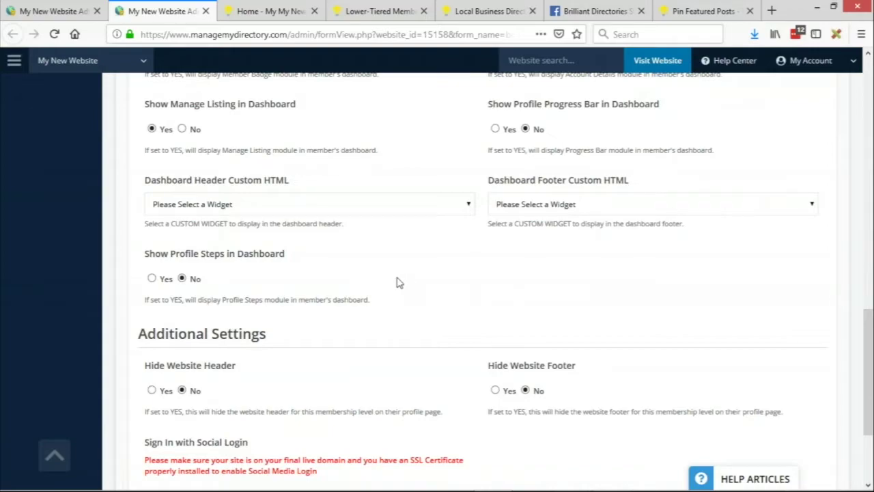
scroll(355, 338, "up", 3)
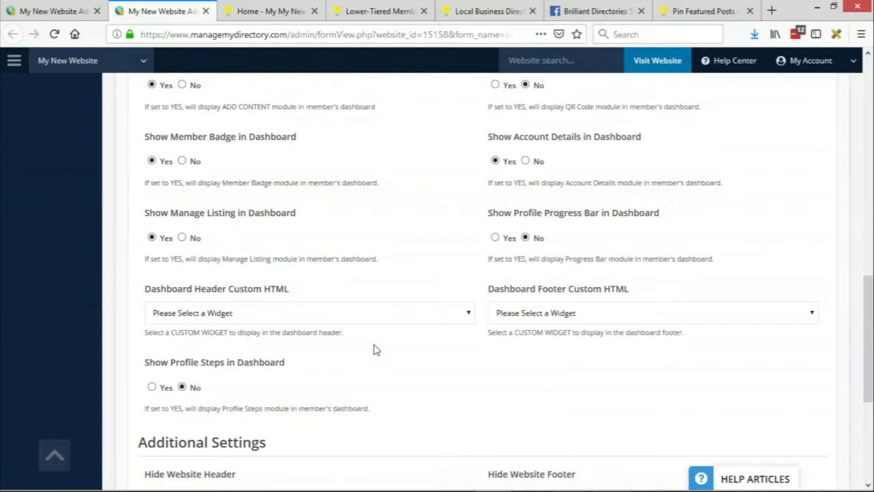
scroll(332, 353, "up", 15)
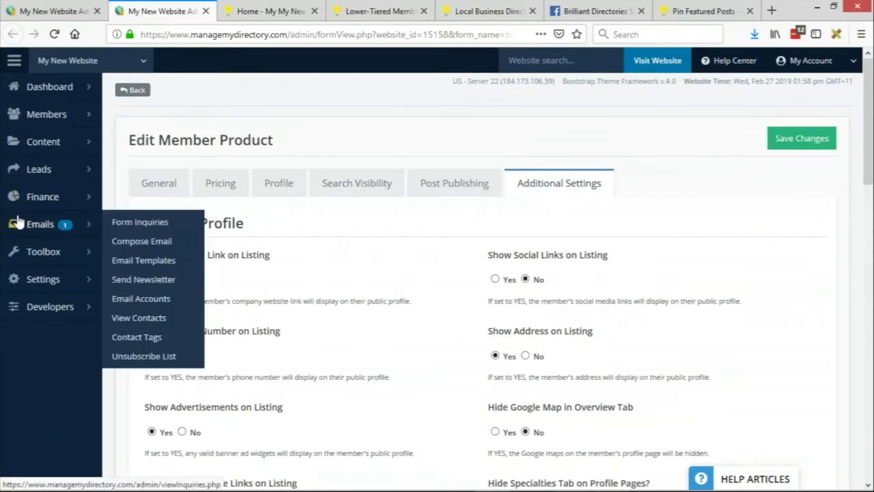
- Create and save a 'Basic Member Dashboard' widget with a 'Don't forget to upgrade your membership' message
left_click(81, 254)
middle_click(39, 277)
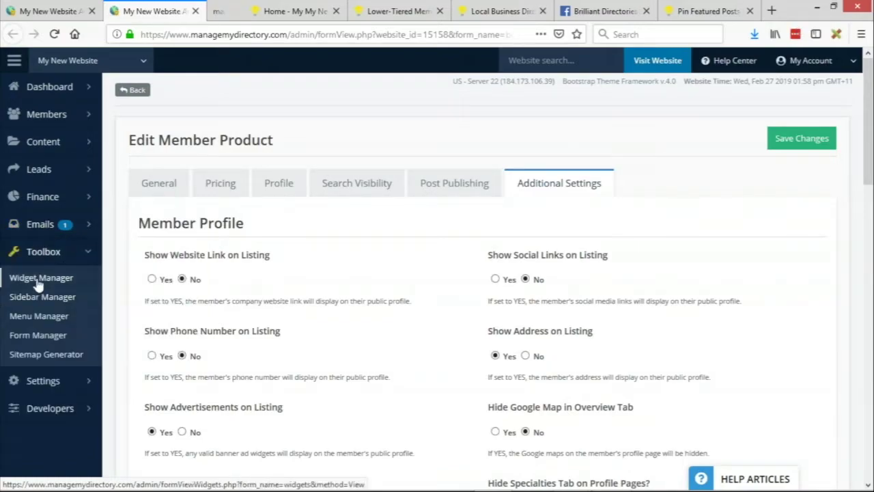
left_click(226, 11)
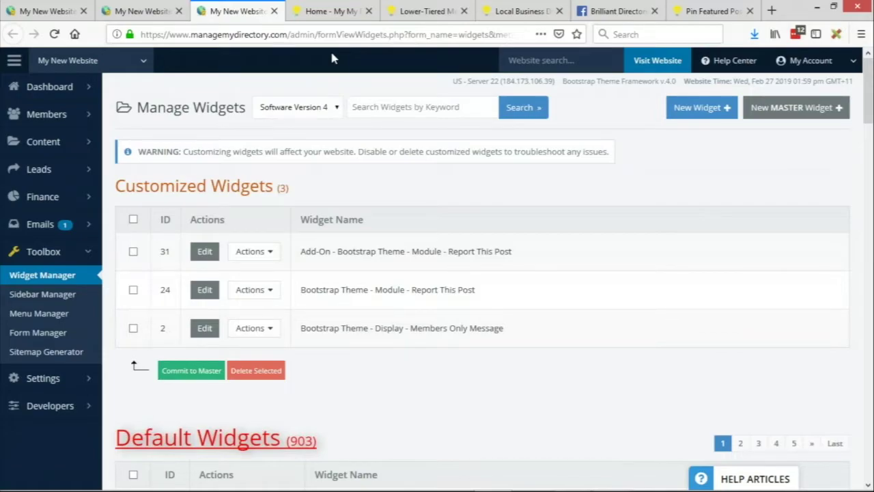
left_click(699, 117)
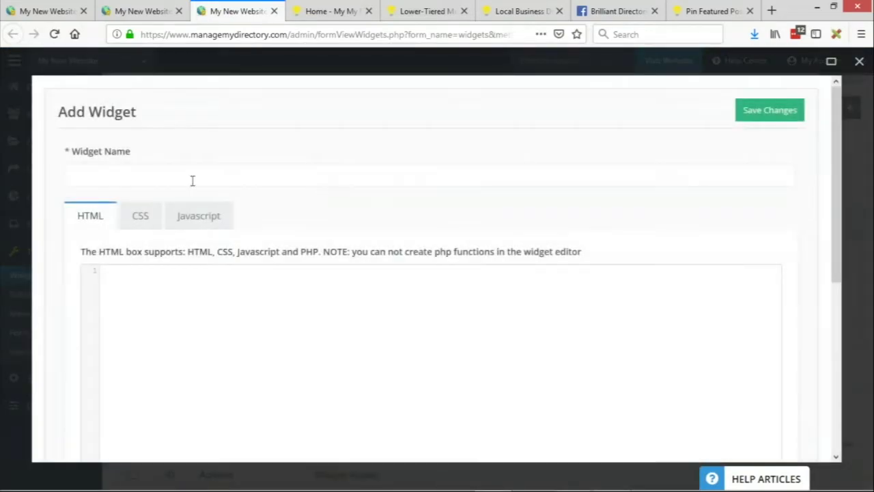
left_click(191, 174)
type("Basic Member Dashboard")
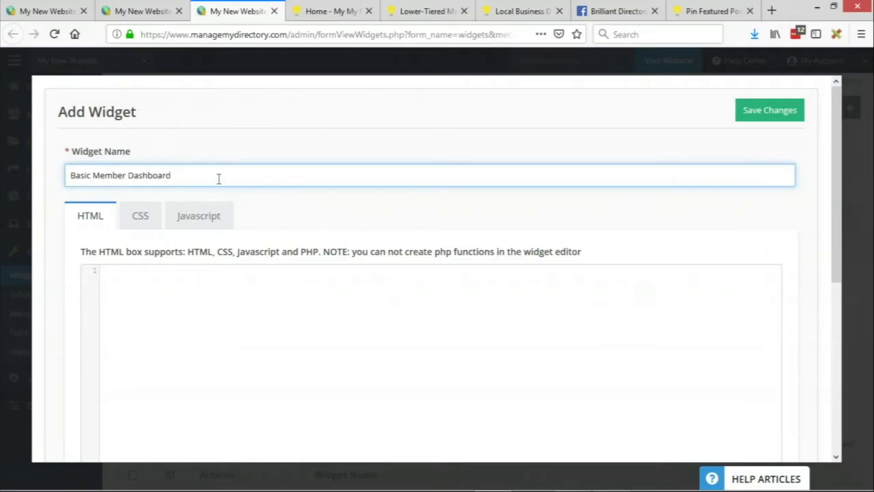
left_click(232, 353)
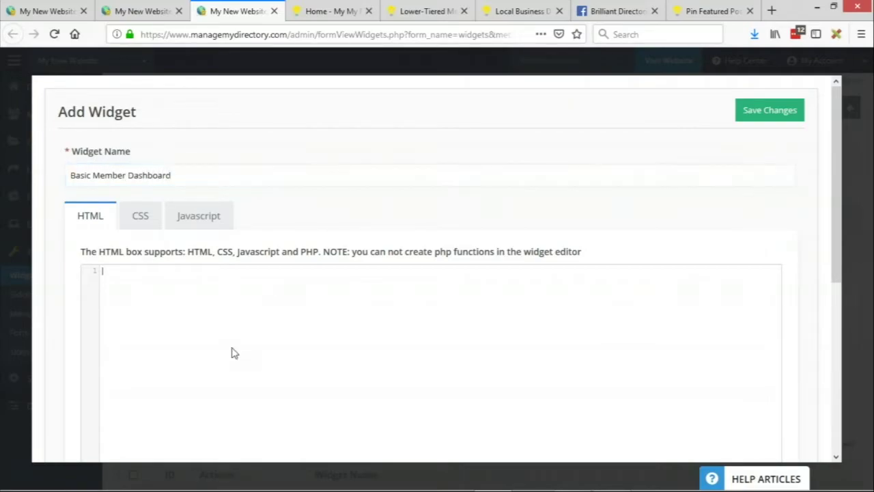
type("Don't forget to upgrade your membership level for more visibility!")
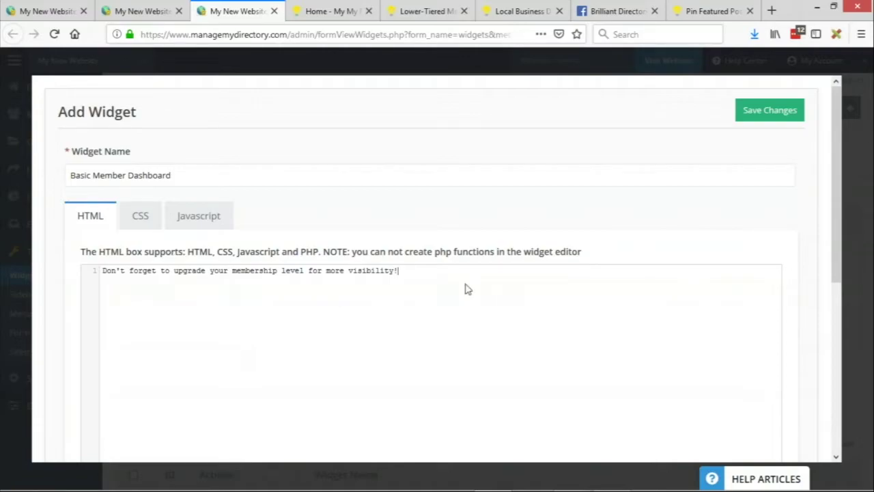
left_click(751, 112)
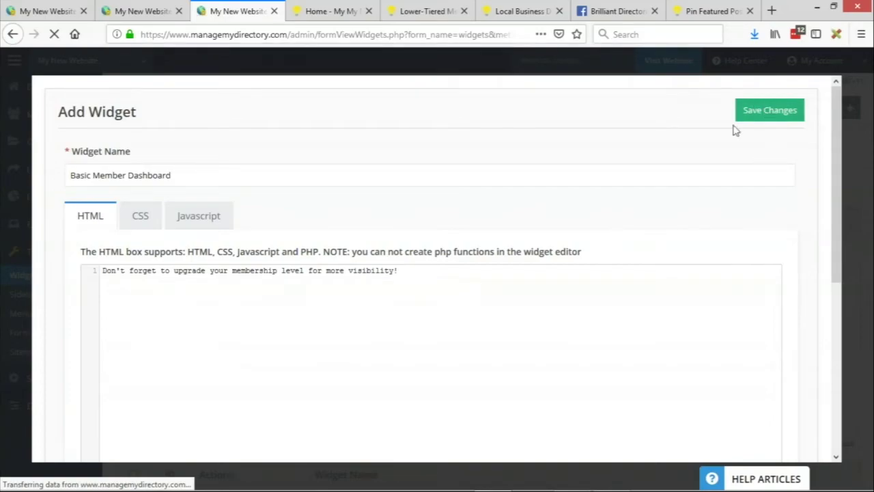
- Return to the admin product editor and open Finance > Manage Products
scroll(346, 291, "down", 5)
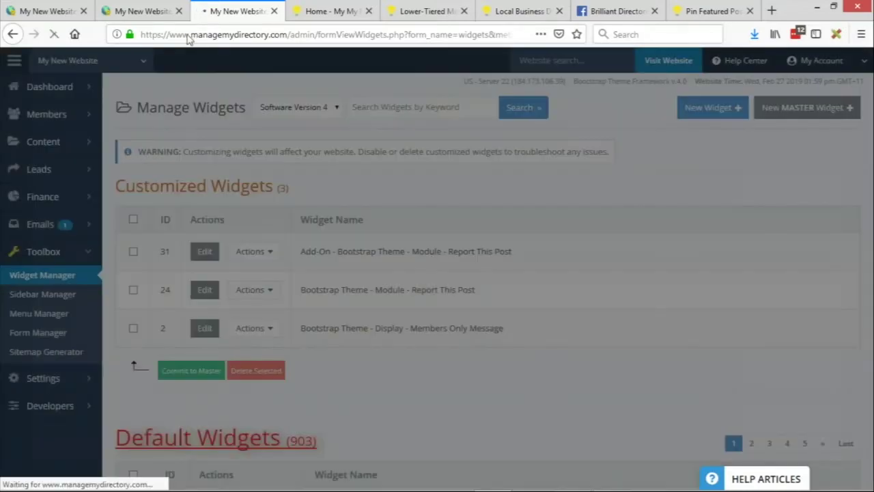
left_click(140, 10)
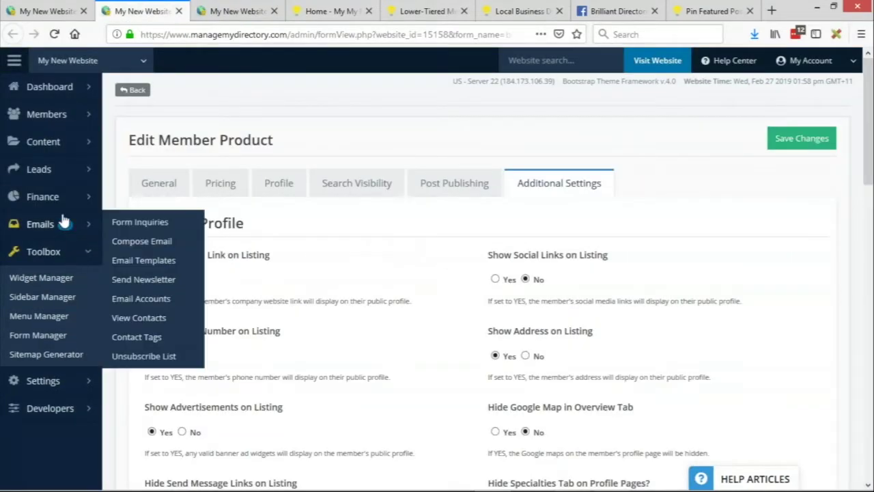
mouse_move(90, 196)
left_click(147, 196)
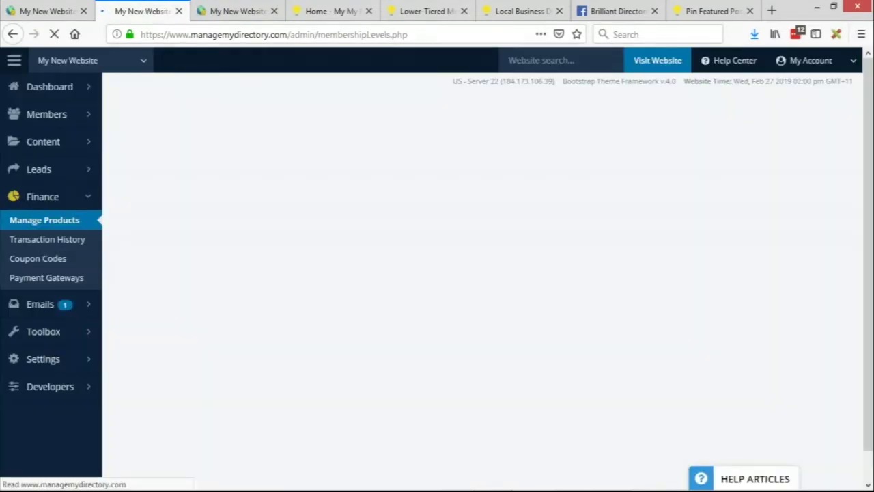
- Set the Basic plan's Dashboard Header Custom HTML to the Basic Member Dashboard widget and save
scroll(327, 207, "down", 3)
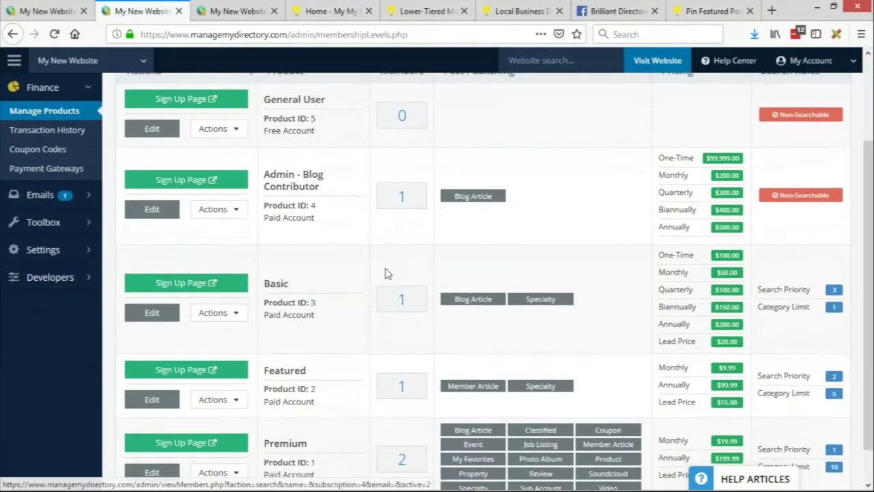
left_click(218, 273)
left_click(151, 273)
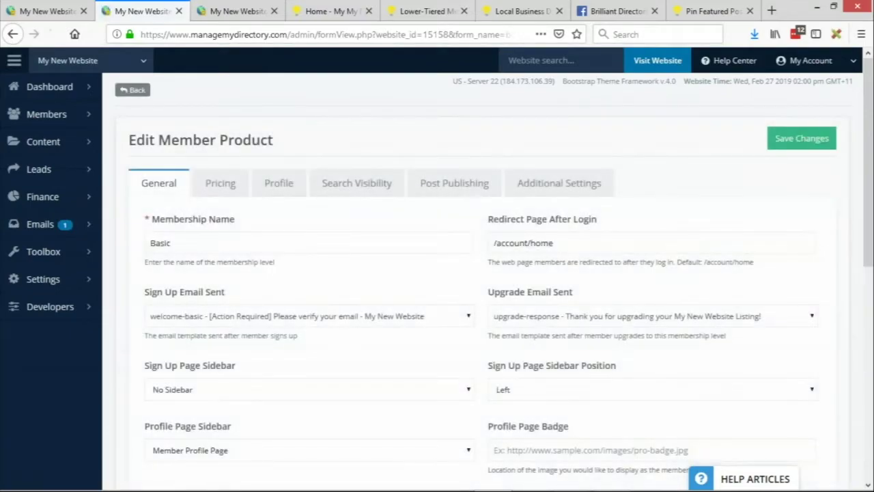
left_click(595, 188)
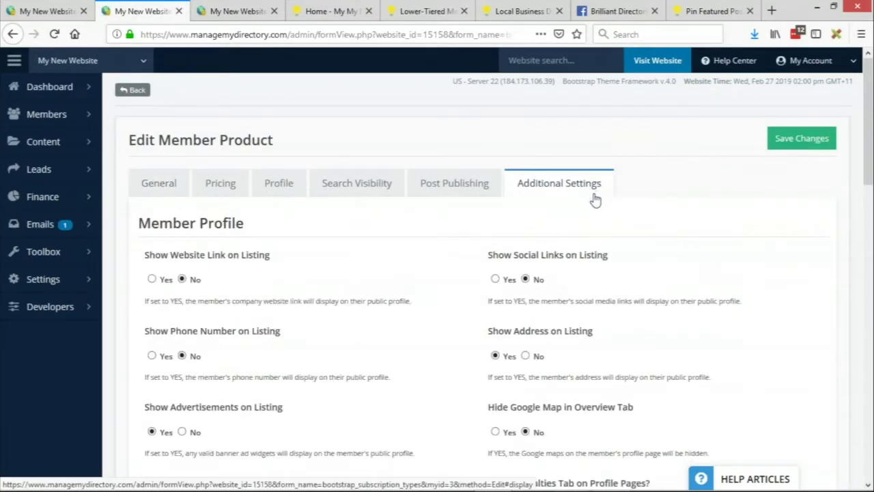
scroll(366, 233, "down", 13)
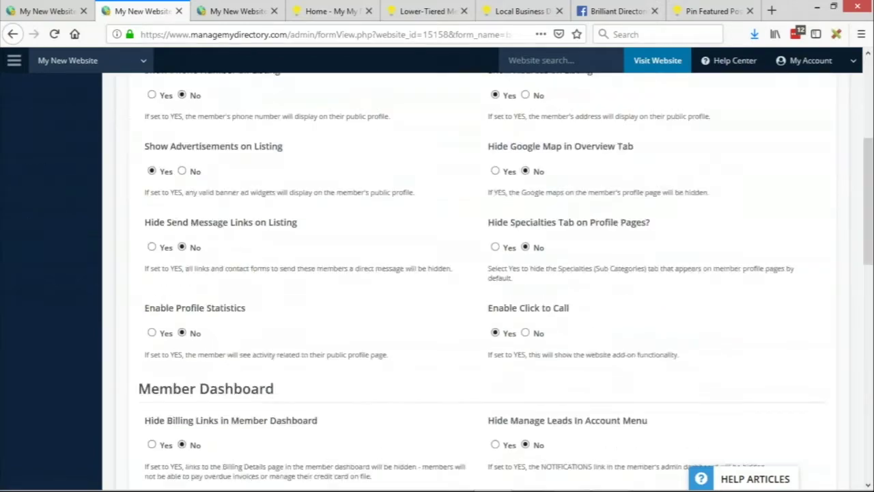
scroll(253, 234, "up", 1)
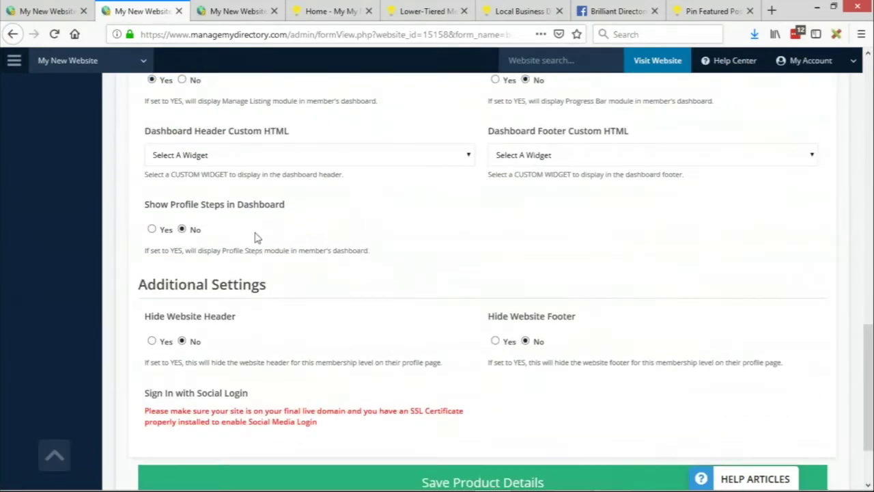
left_click(289, 205)
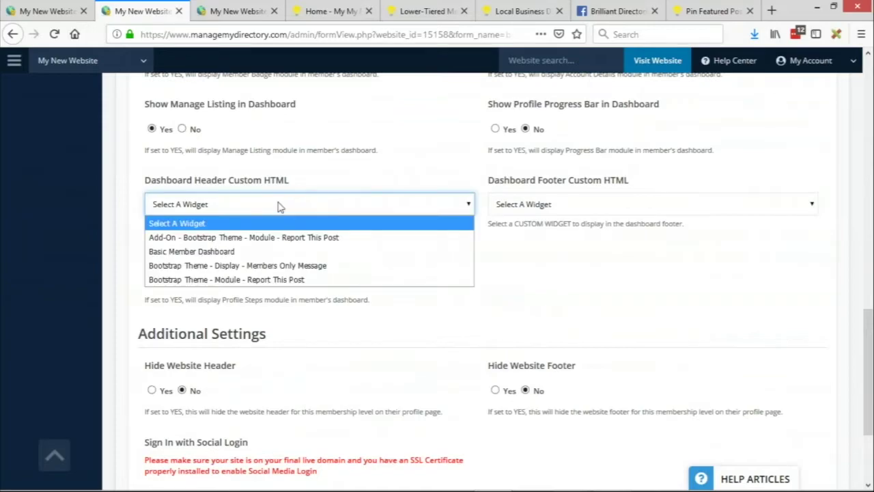
left_click(221, 252)
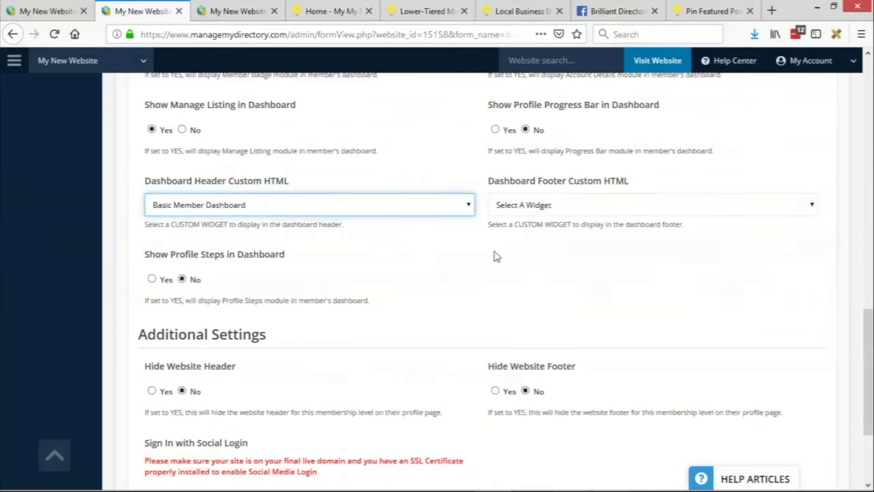
scroll(634, 260, "up", 10)
scroll(703, 232, "up", 3)
left_click(801, 139)
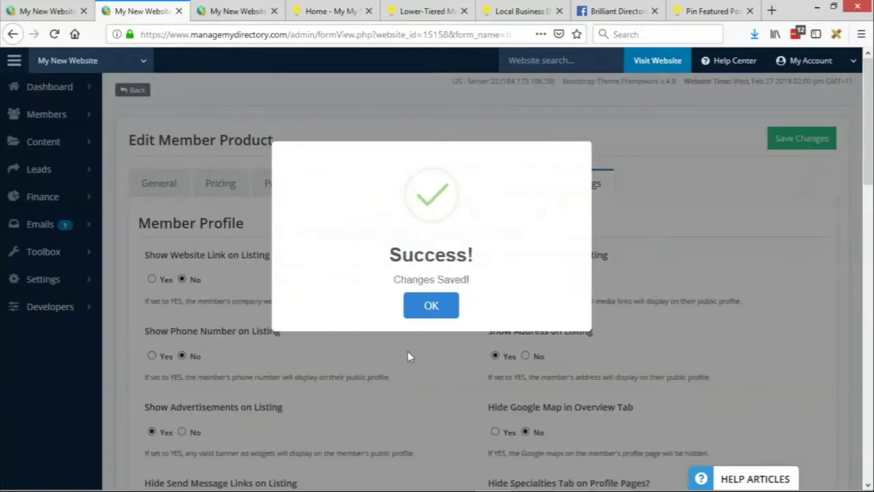
left_click(445, 303)
- Reload the member's dashboard and highlight the new upgrade reminder line above Publish Content
left_click(331, 11)
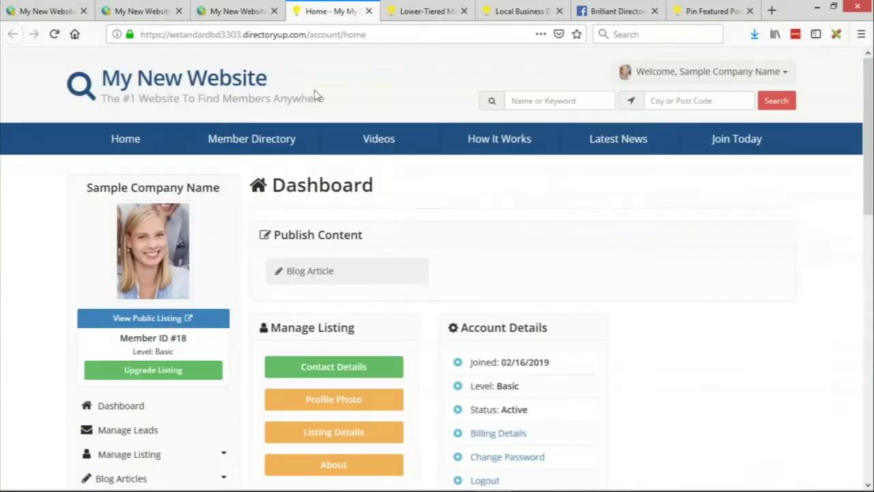
left_click(55, 35)
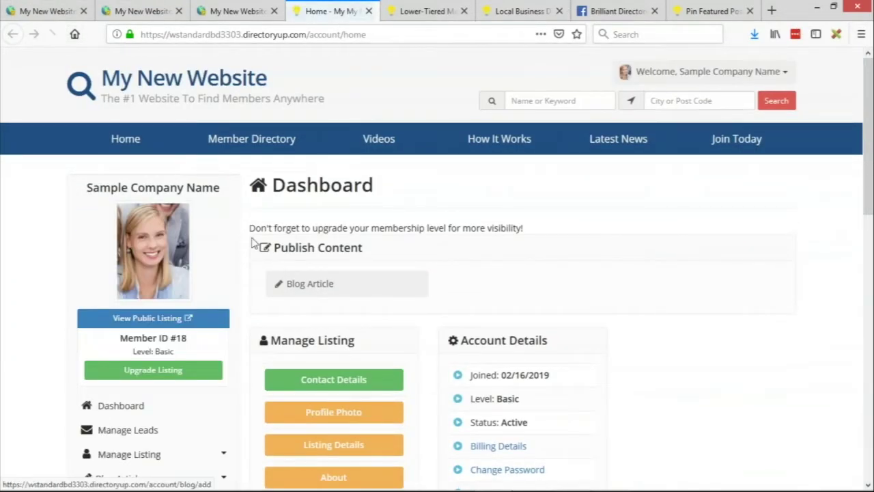
left_click_drag(250, 227, 565, 224)
left_click(565, 224)
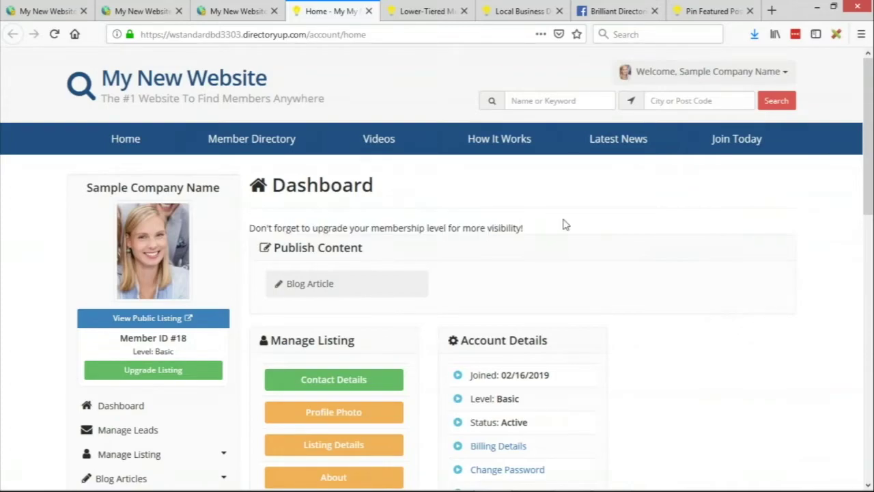
triple_click(494, 228)
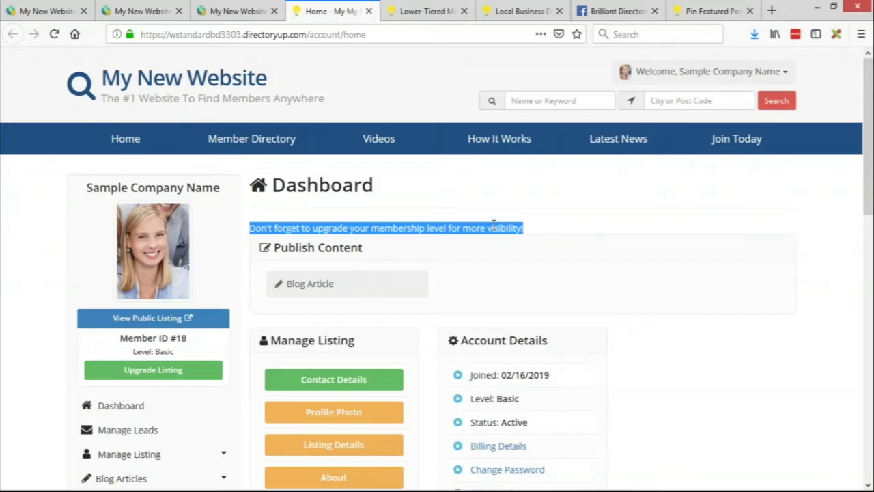
left_click(464, 228)
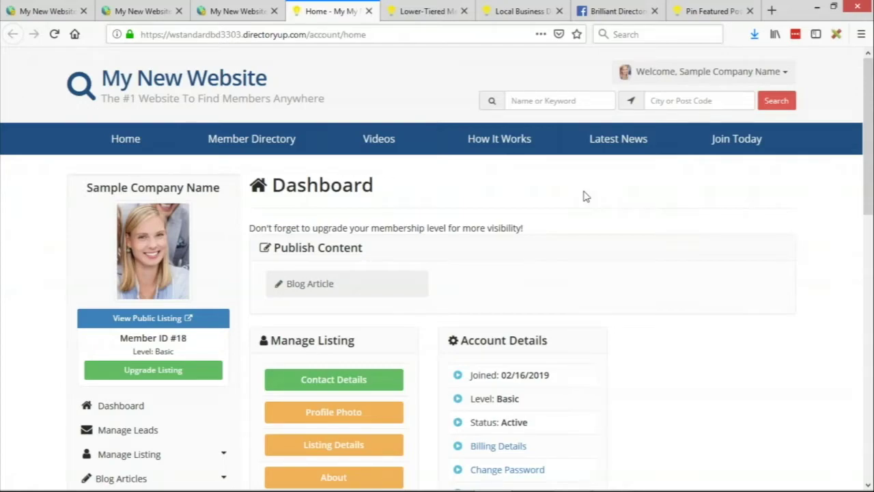
scroll(584, 197, "down", 2)
scroll(583, 196, "up", 1)
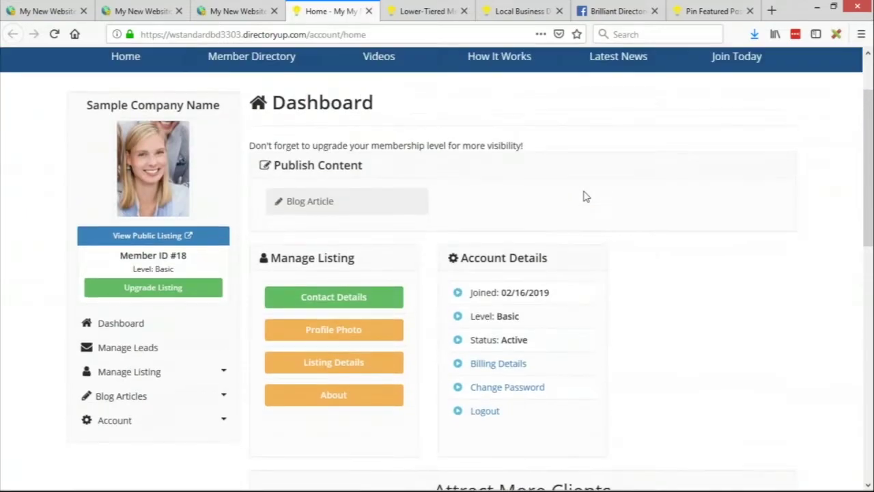
left_click_drag(265, 173, 403, 169)
left_click(404, 168)
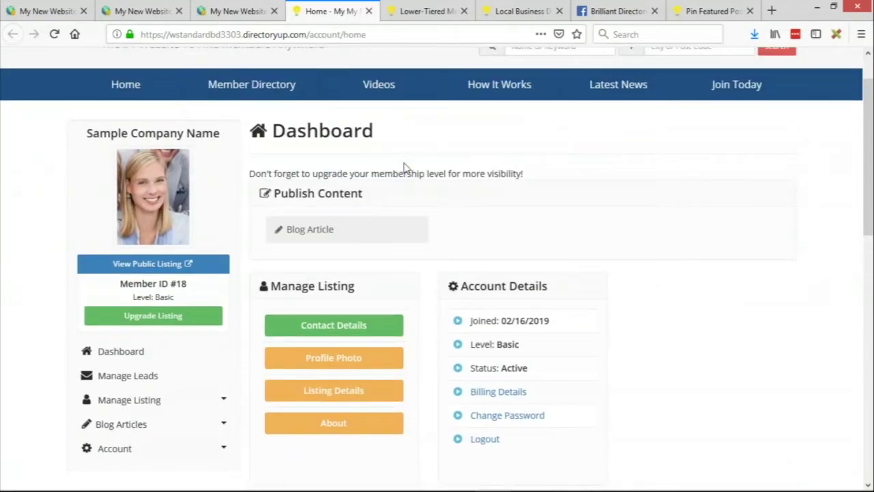
triple_click(419, 169)
left_click(418, 169)
key("alt+Tab")
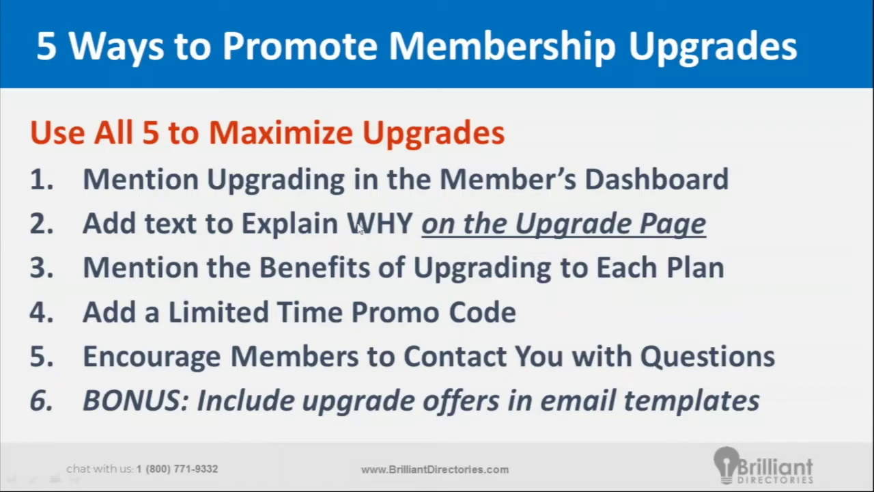
key("alt+Tab")
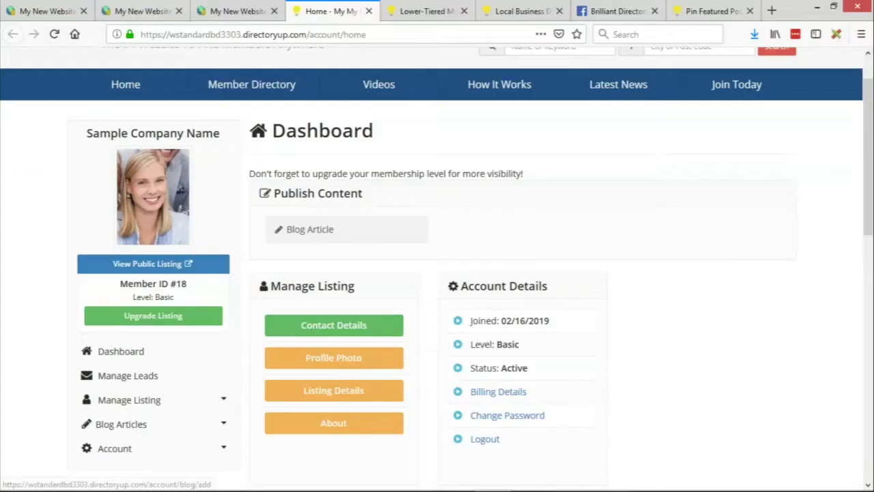
- Open the member's upgrade page, select its call-us banner text, then switch back to Edit Member Product
left_click(155, 317)
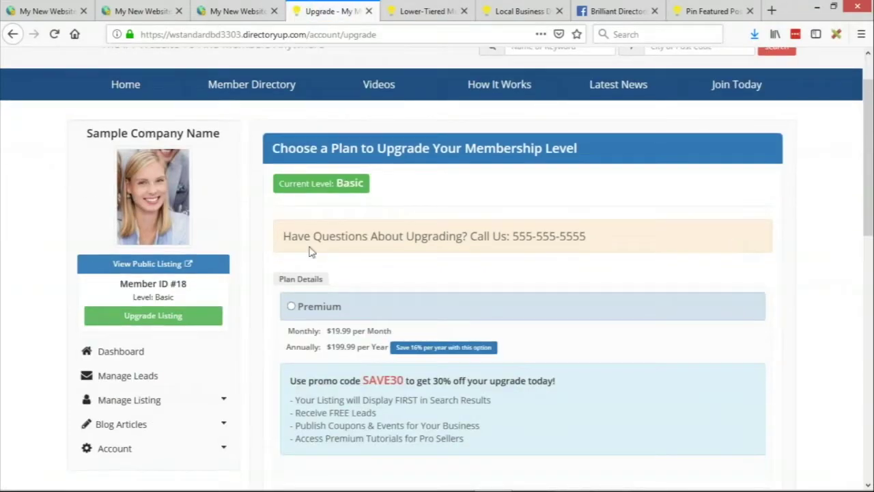
left_click_drag(284, 235, 589, 235)
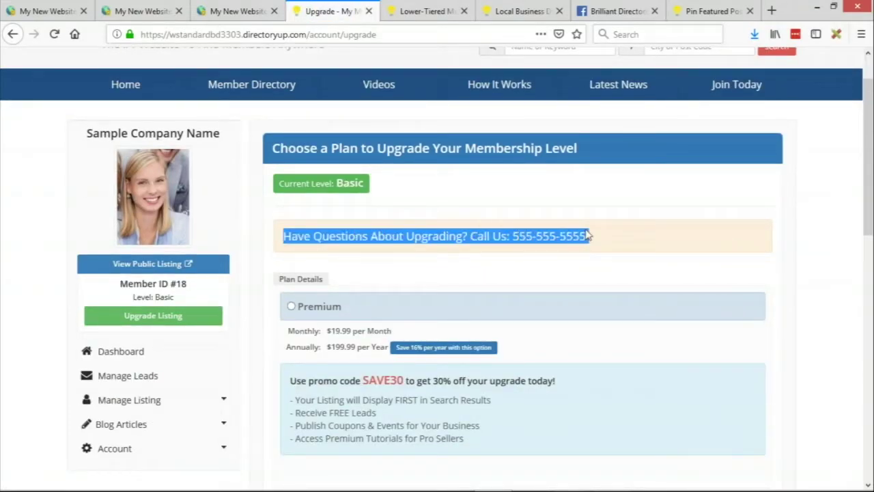
left_click(558, 234)
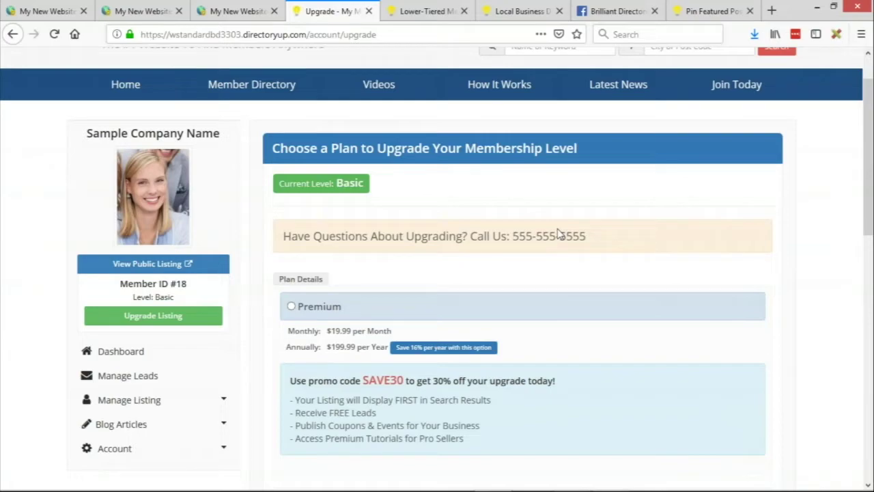
left_click(226, 14)
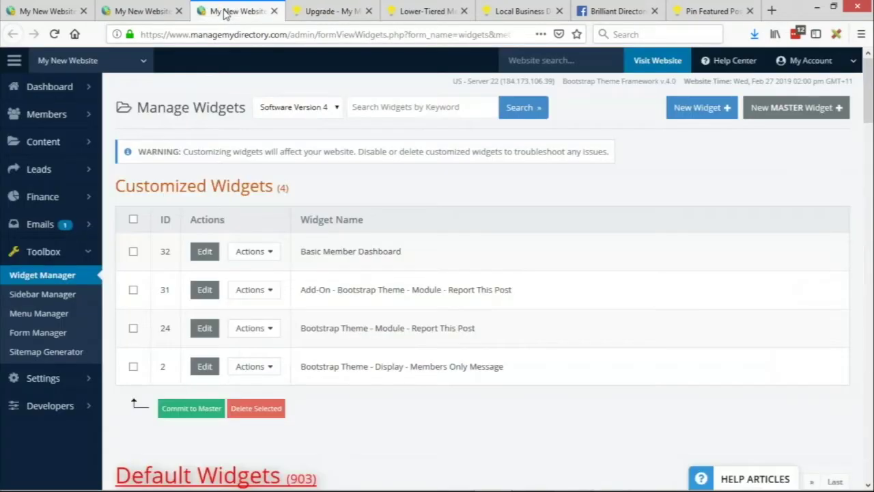
left_click(152, 11)
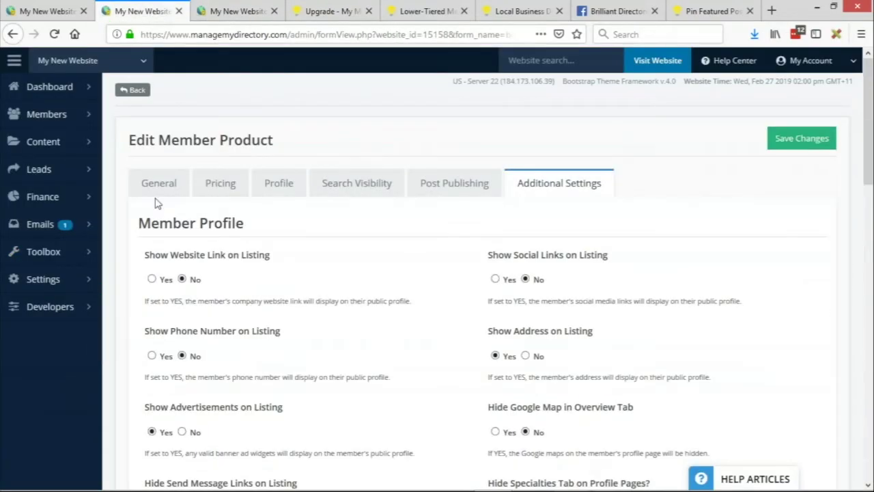
- Empty the Pricing tab's Upgrade Page Header Content, save product details, and reload the upgrade page
left_click(157, 185)
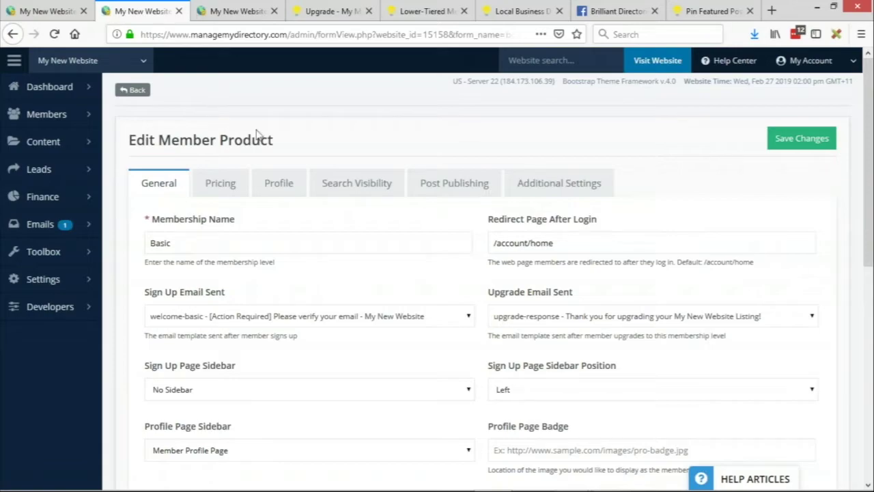
left_click(243, 188)
scroll(243, 187, "down", 12)
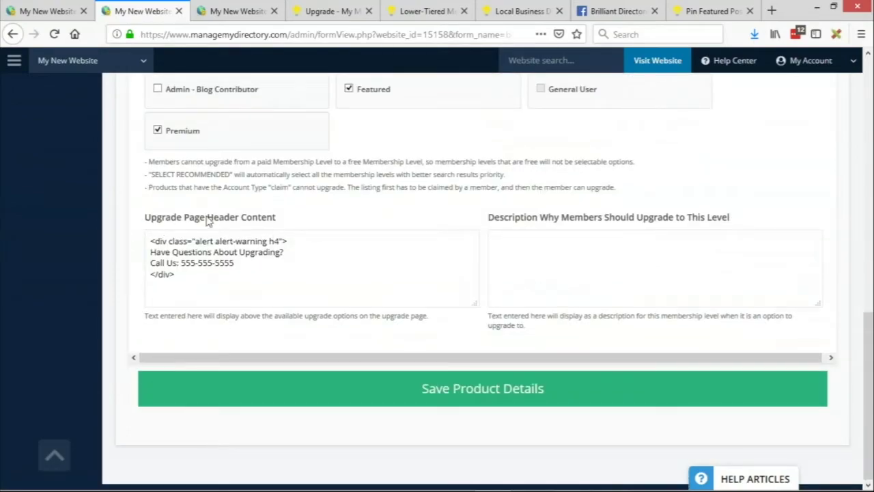
left_click_drag(289, 220, 146, 218)
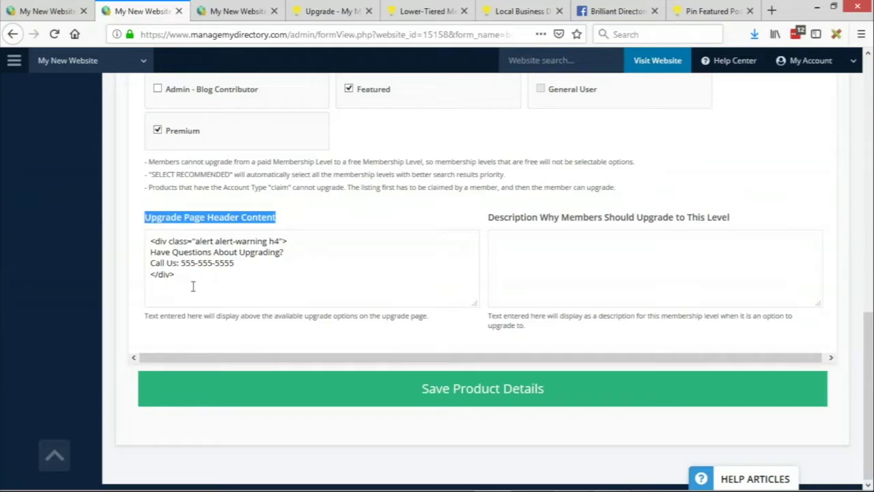
left_click_drag(200, 291, 131, 234)
key("ctrl+c")
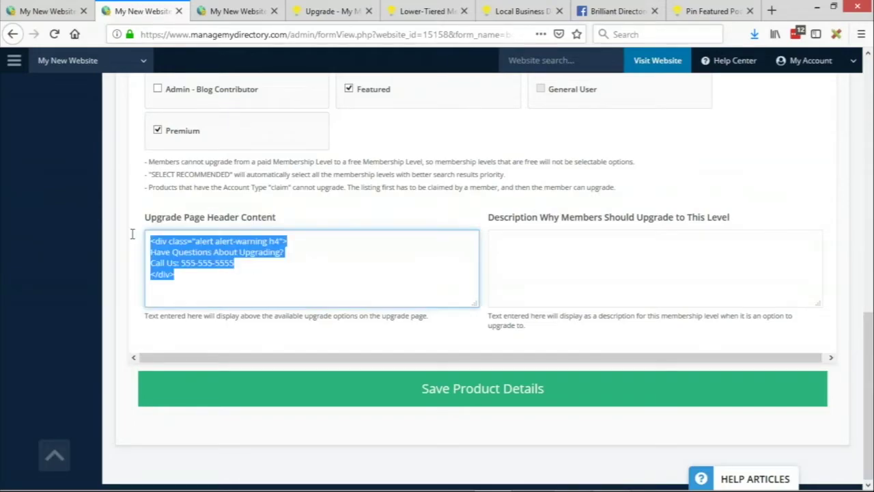
key("BackSpace")
left_click(462, 400)
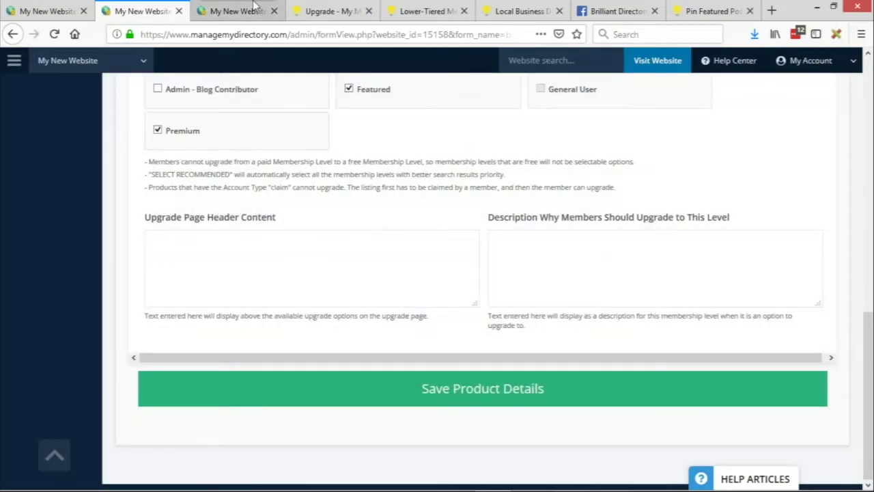
left_click(314, 10)
left_click(54, 34)
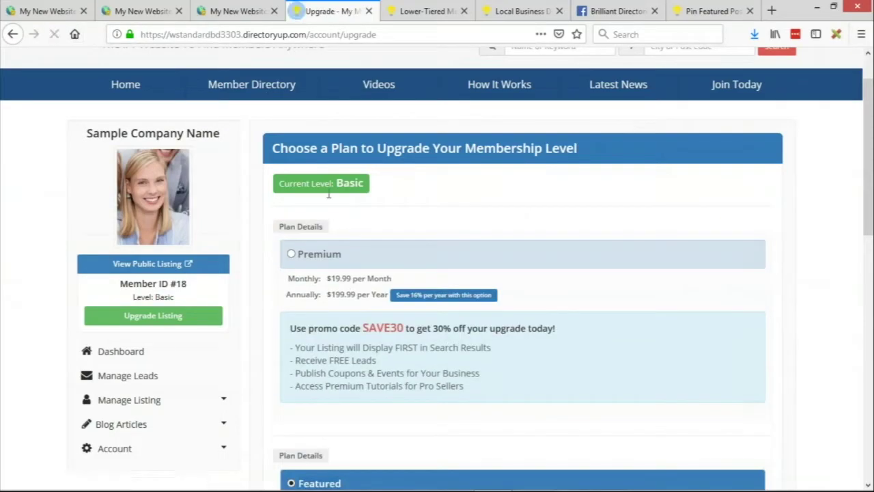
- Scroll the reloaded upgrade page to confirm the banner is gone and Premium at $19.99/month appears
scroll(761, 294, "down", 2)
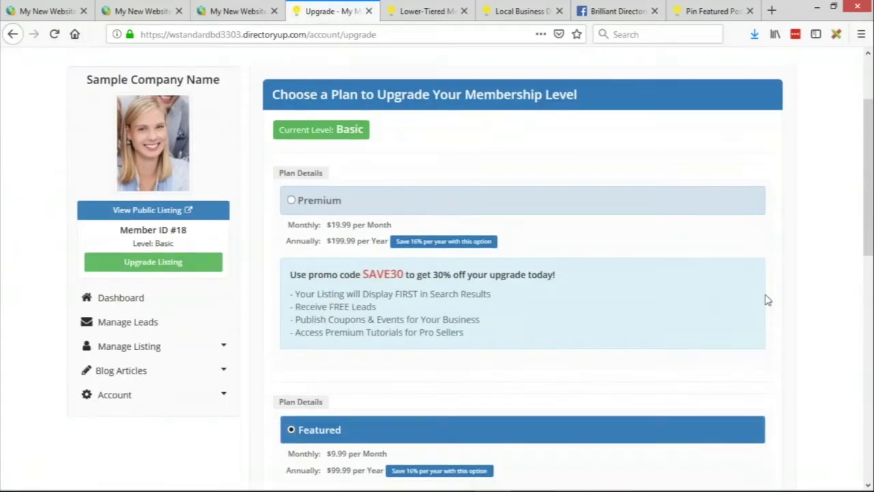
scroll(523, 269, "down", 5)
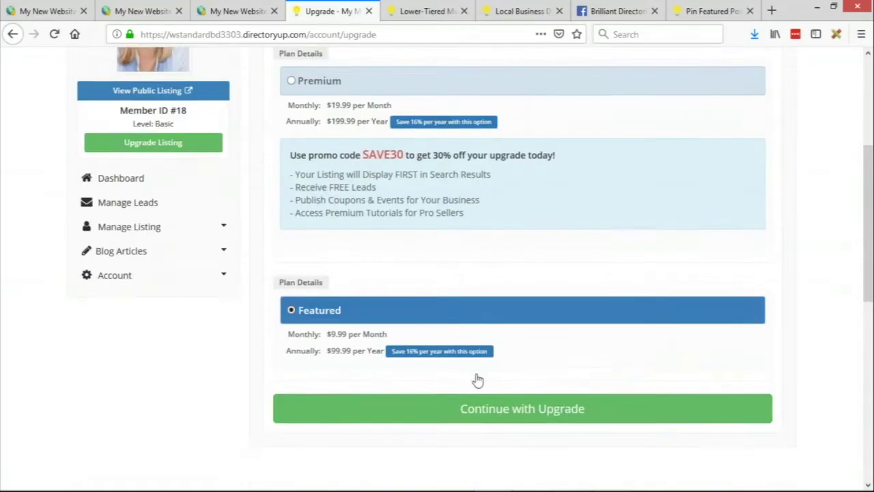
scroll(529, 333, "up", 3)
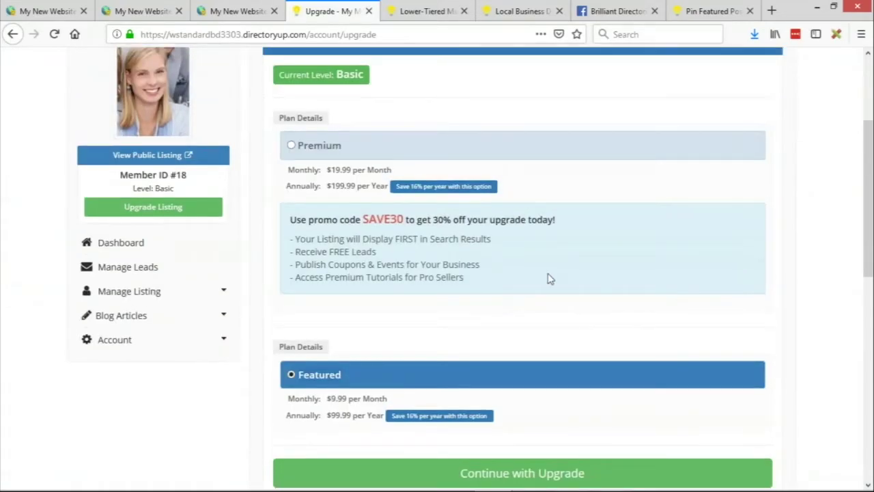
scroll(548, 277, "down", 2)
scroll(597, 316, "up", 8)
scroll(478, 308, "up", 1)
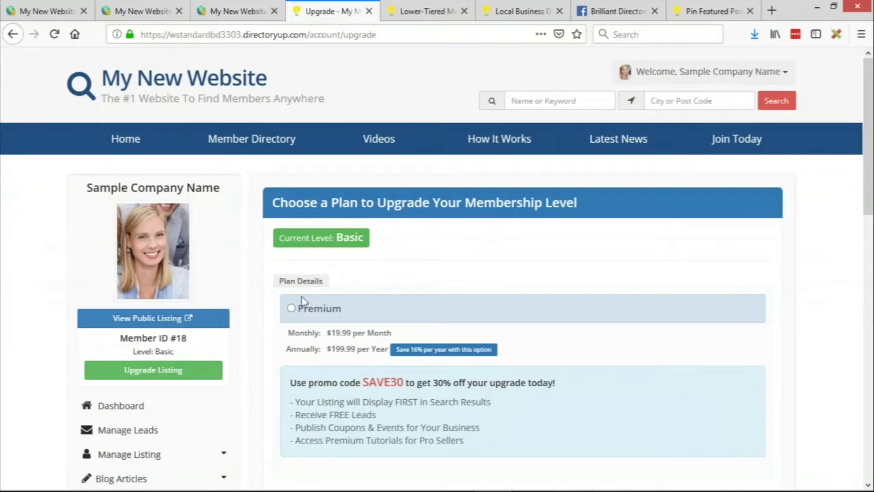
- Paste the four-line call-us alert HTML back into Upgrade Page Header Content, save, and reload the upgrade page
left_click(143, 11)
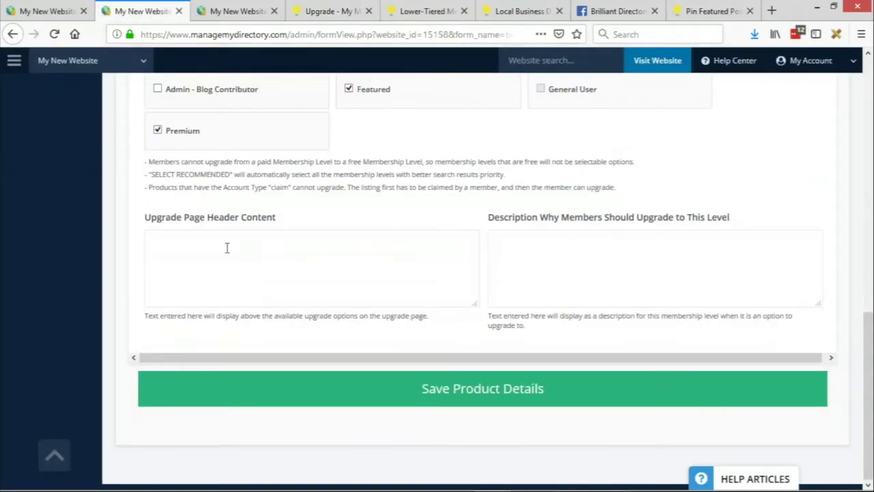
left_click(189, 247)
key("ctrl+v")
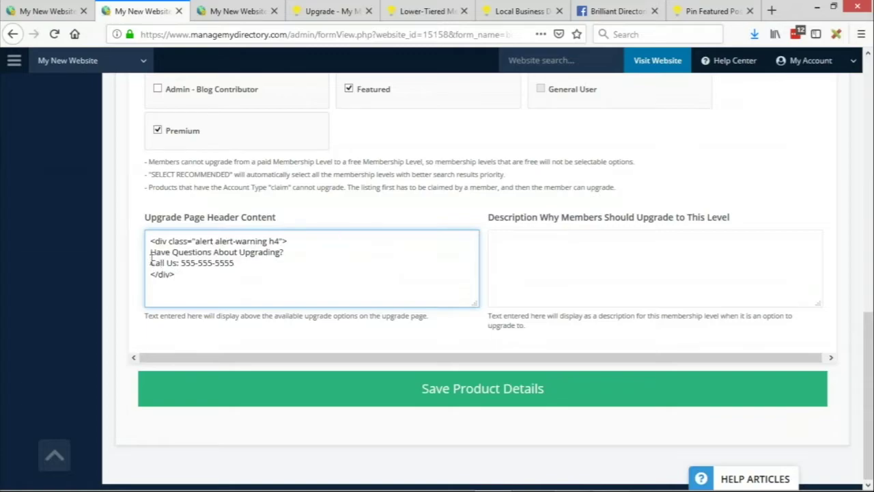
left_click_drag(150, 252, 134, 265)
left_click(188, 268)
left_click(522, 393)
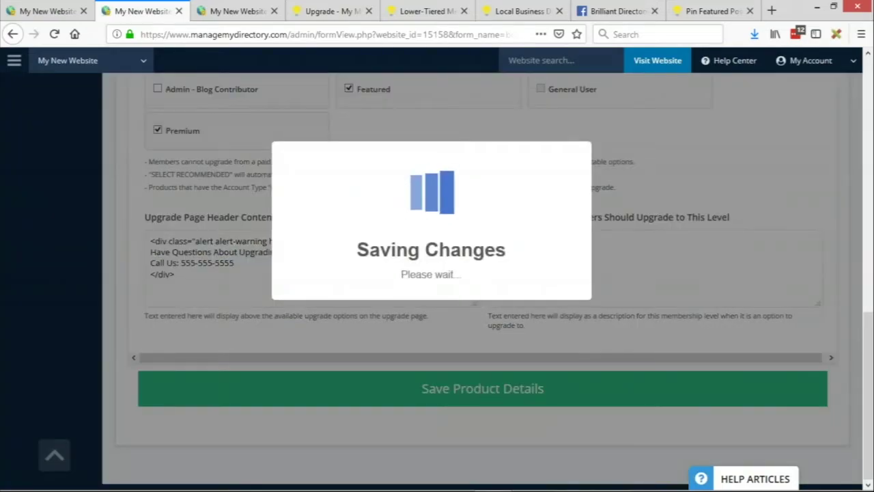
left_click(431, 305)
left_click(331, 11)
left_click(54, 34)
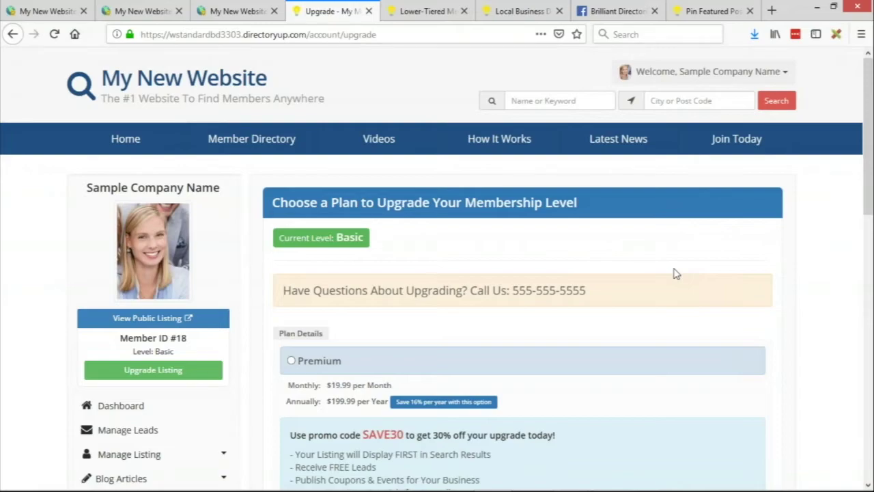
- Scroll through the reloaded upgrade page, checking the call-us banner and promo text
scroll(676, 273, "down", 1)
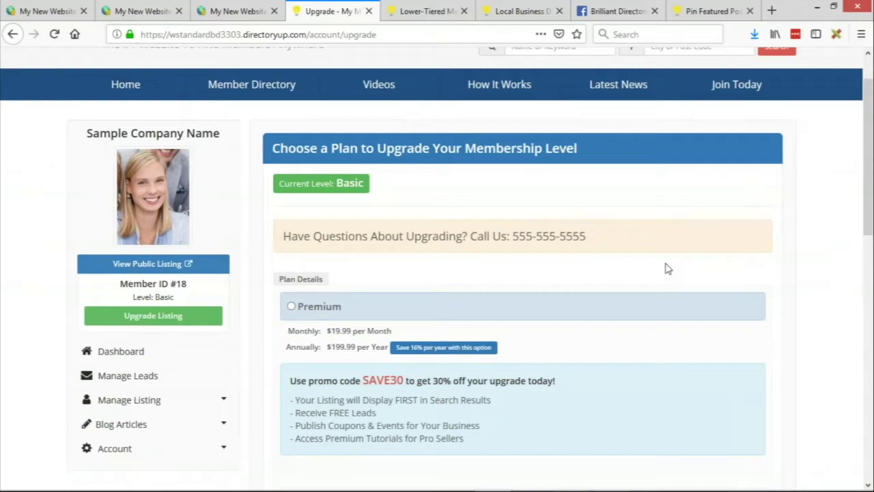
scroll(666, 268, "down", 1)
scroll(724, 258, "up", 2)
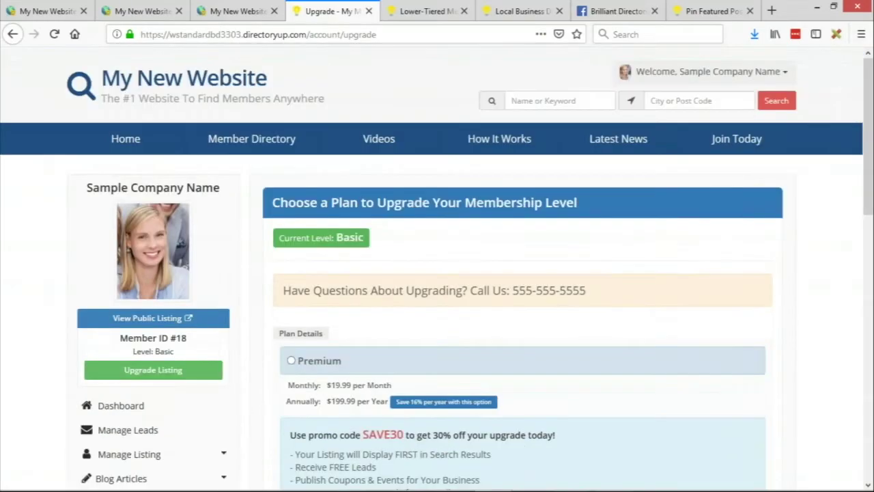
scroll(741, 249, "down", 1)
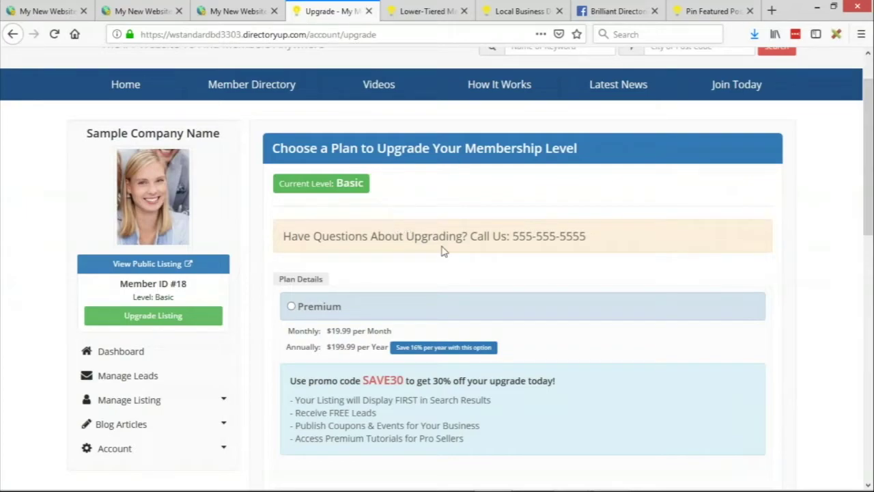
scroll(808, 228, "down", 2)
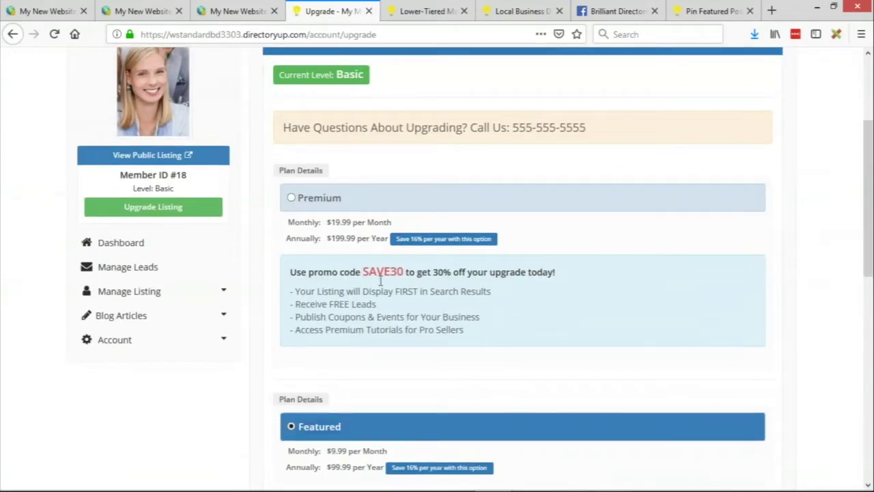
scroll(301, 214, "down", 1)
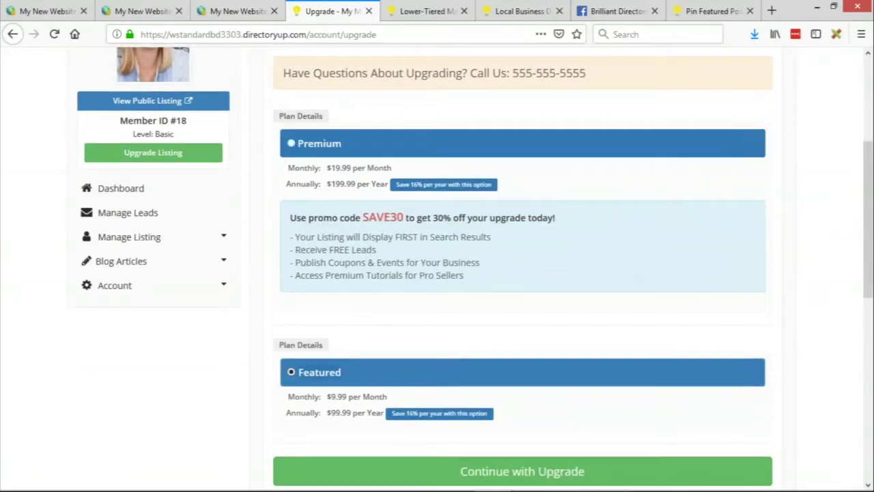
scroll(372, 308, "down", 1)
scroll(372, 309, "down", 1)
left_click_drag(491, 221, 290, 163)
left_click(256, 301)
scroll(296, 285, "up", 1)
scroll(308, 328, "down", 1)
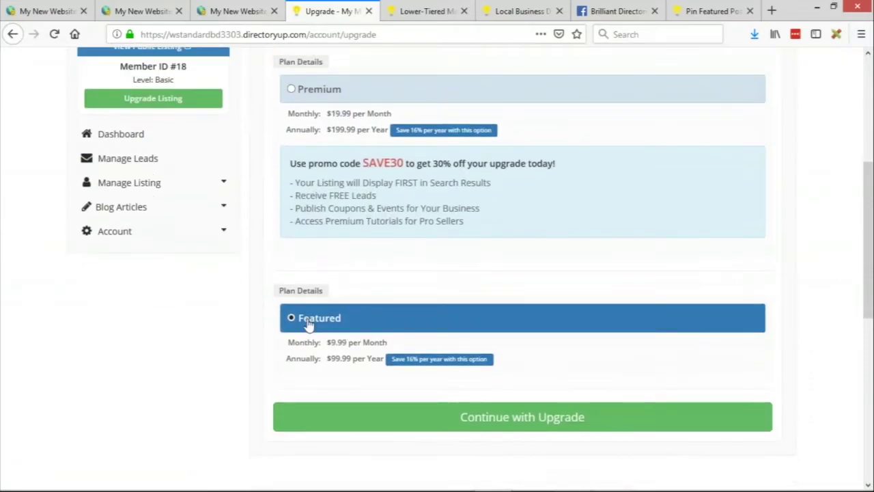
- Try the Featured and Premium plan options, highlight SAVE30, and return to the admin product form
left_click(317, 321)
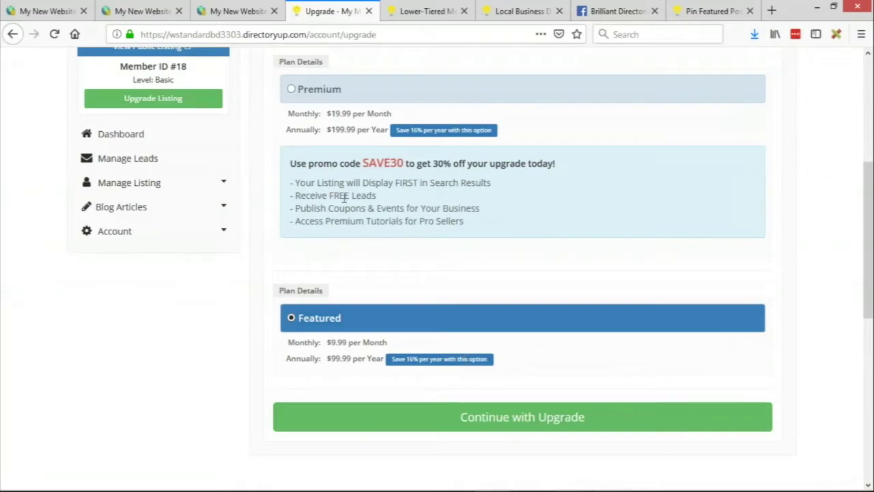
left_click_drag(291, 163, 503, 231)
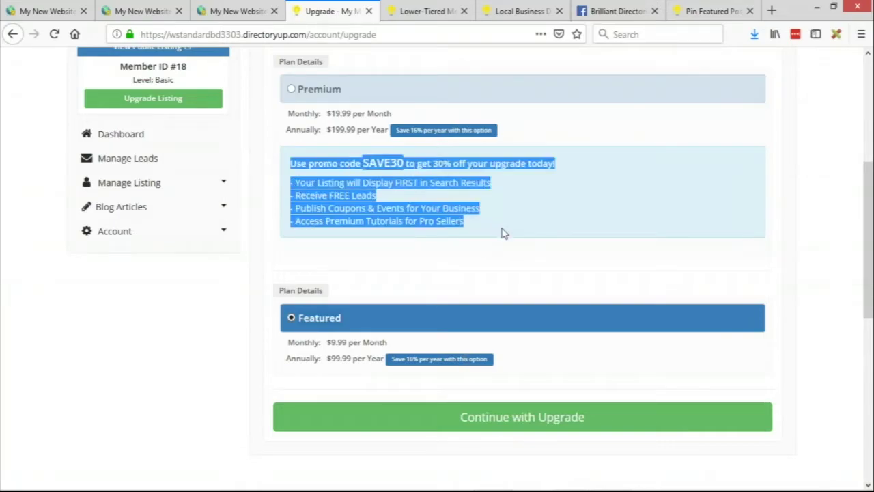
left_click(503, 230)
left_click_drag(364, 162, 404, 163)
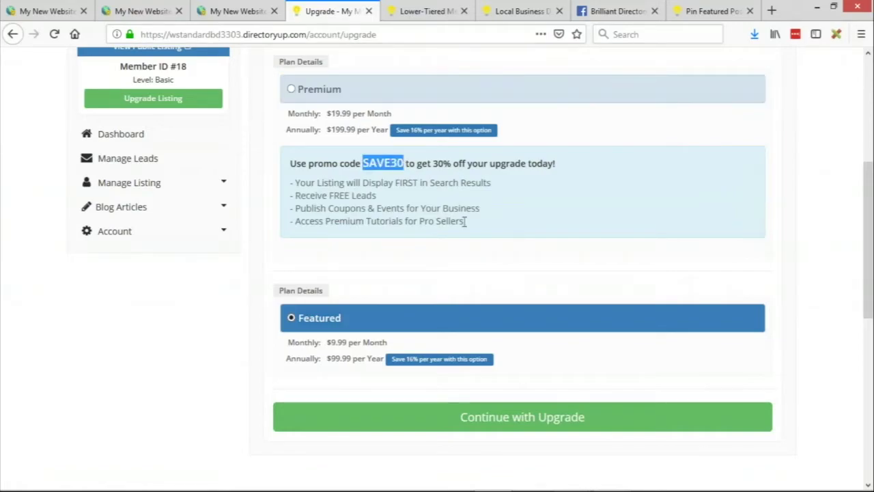
left_click(384, 205)
scroll(481, 331, "up", 2)
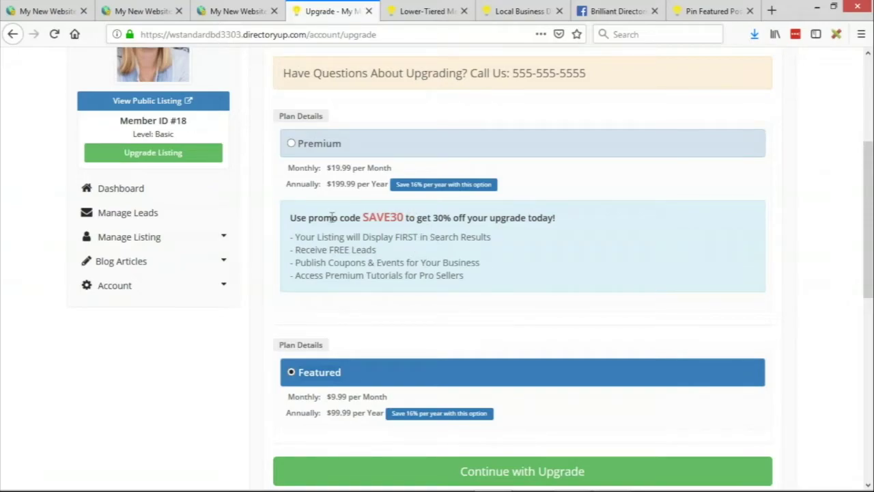
left_click(345, 154)
left_click(137, 10)
scroll(576, 294, "up", 1)
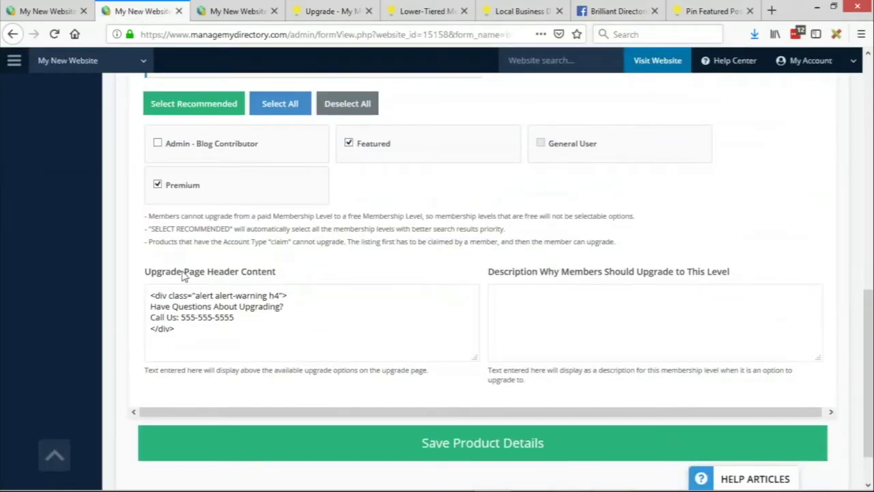
scroll(249, 295, "up", 5)
scroll(307, 256, "down", 5)
left_click_drag(146, 271, 232, 273)
left_click(185, 326)
key("ctrl+a")
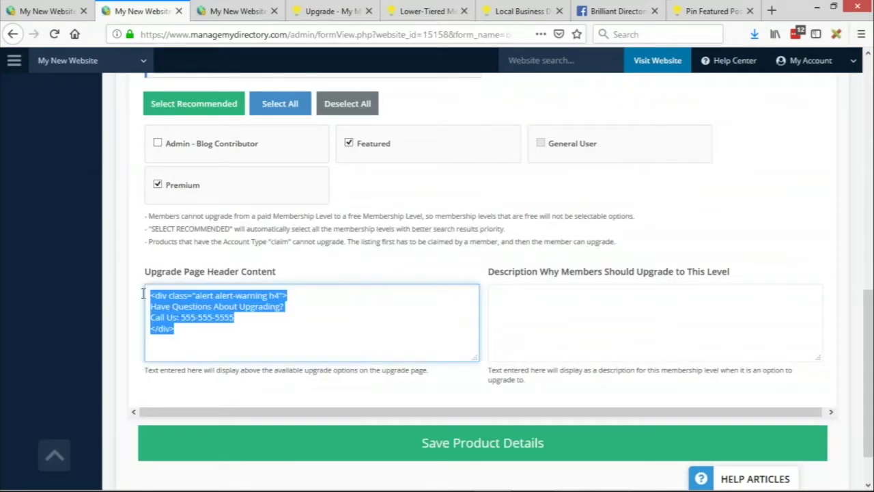
left_click(144, 294)
left_click(534, 299)
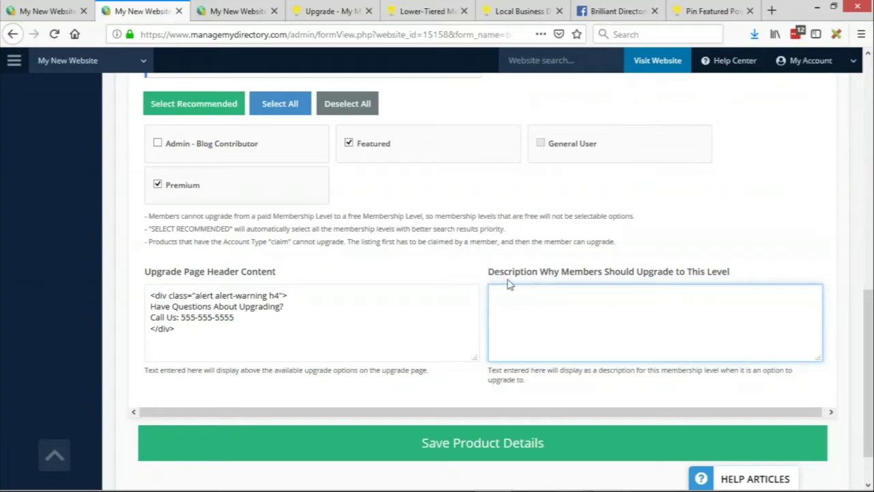
left_click_drag(731, 271, 486, 271)
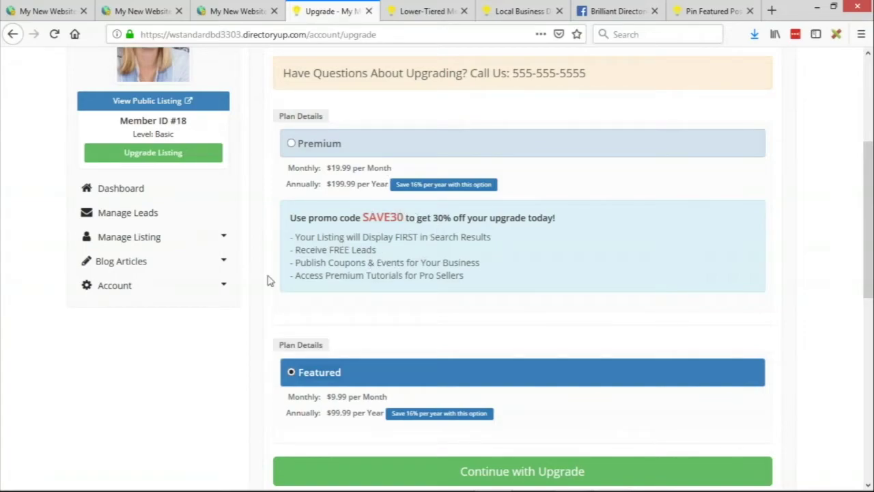
left_click(140, 11)
scroll(123, 275, "up", 3)
scroll(123, 275, "up", 5)
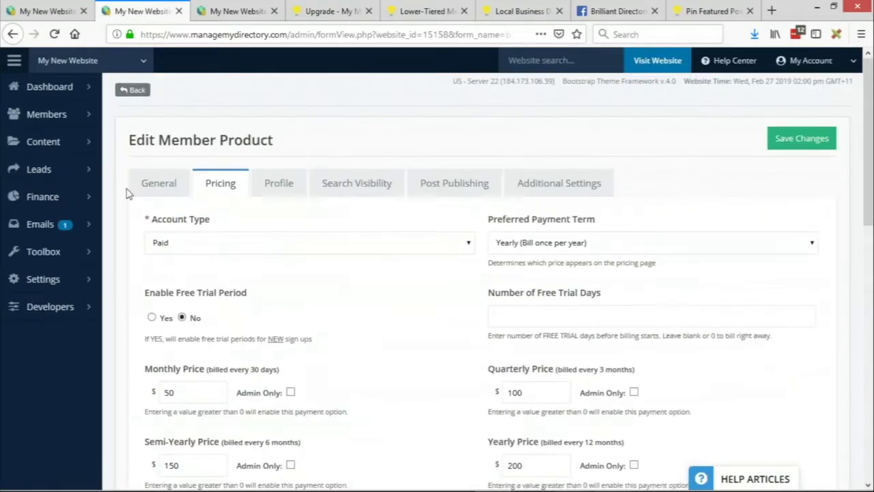
- Open the Premium plan's pricing settings from the membership products list
left_click(135, 95)
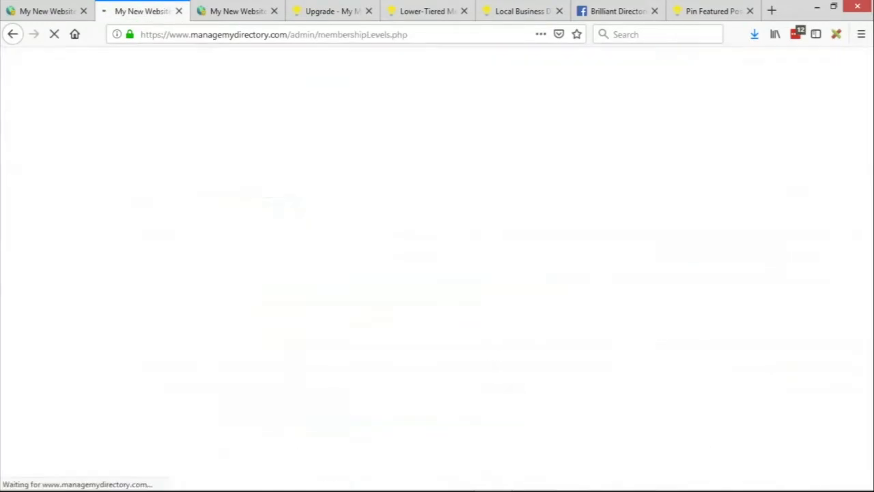
scroll(288, 189, "down", 1)
scroll(288, 189, "down", 3)
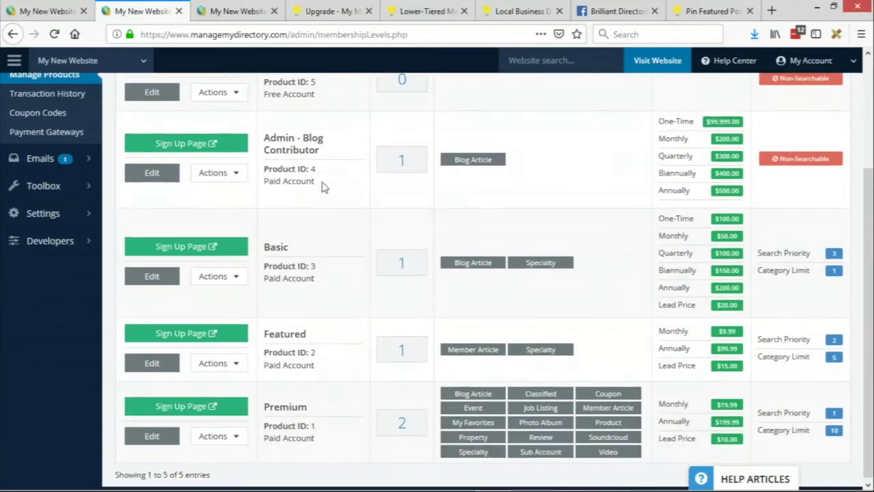
left_click(138, 434)
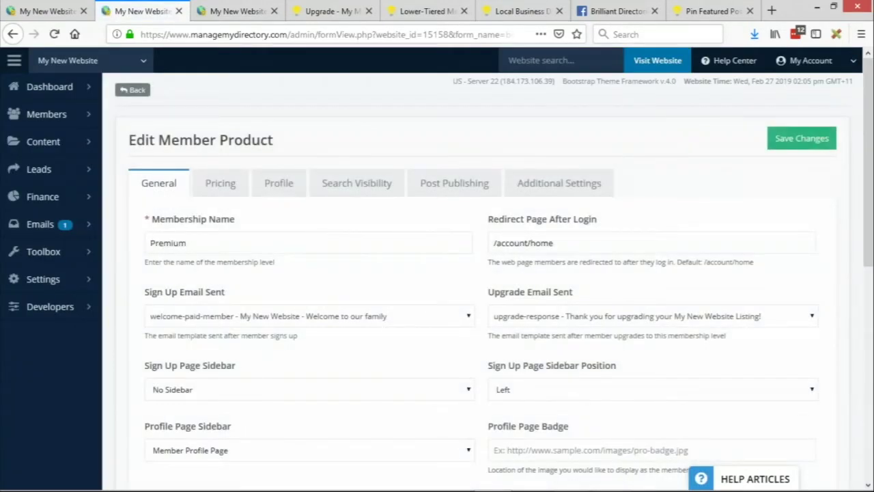
left_click(232, 193)
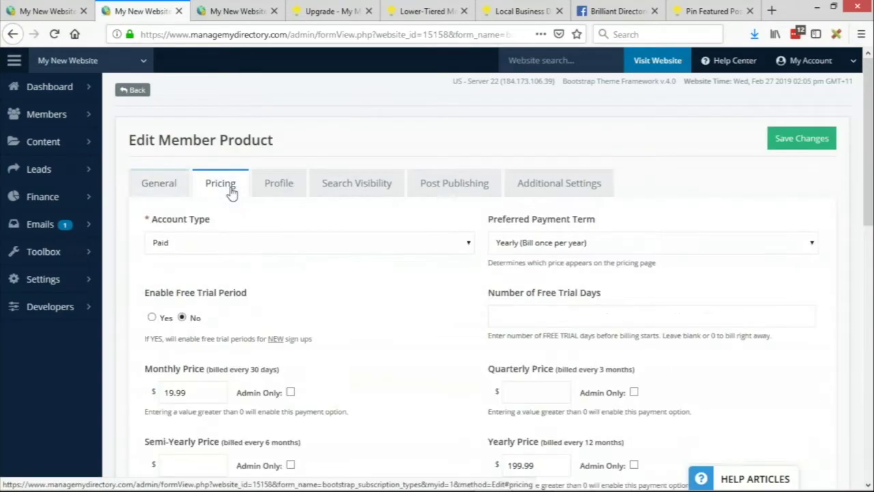
scroll(458, 240, "down", 5)
scroll(462, 237, "down", 4)
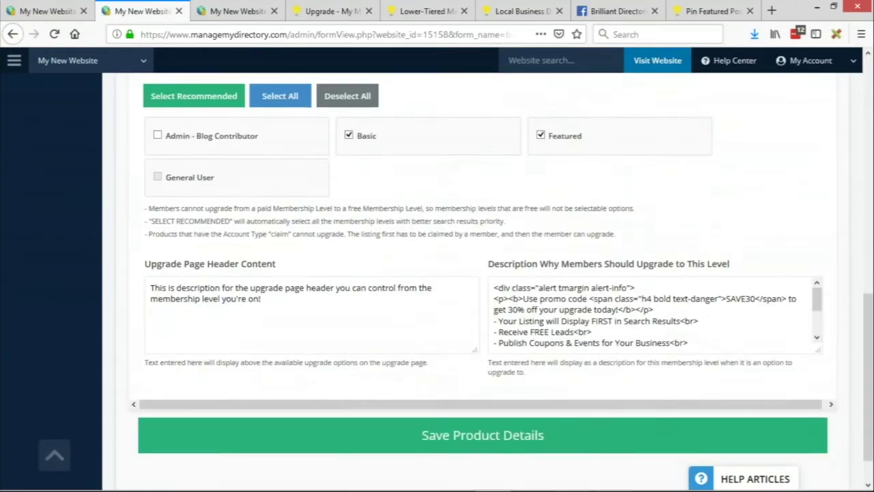
- Reformat the upgrade description HTML so the promo sentence and closing tags sit on separate lines
left_click_drag(819, 309, 823, 413)
left_click(494, 351)
left_click(522, 252)
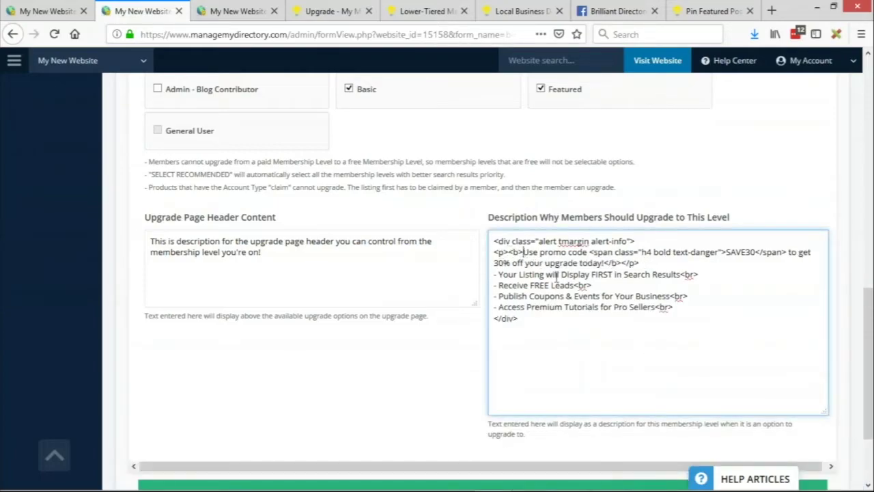
key("Return")
left_click(573, 273)
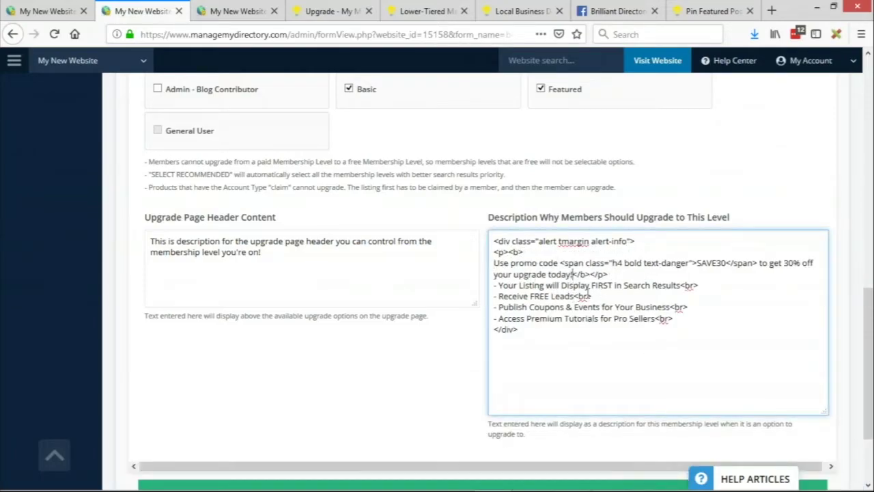
key("Return")
left_click_drag(493, 263, 547, 263)
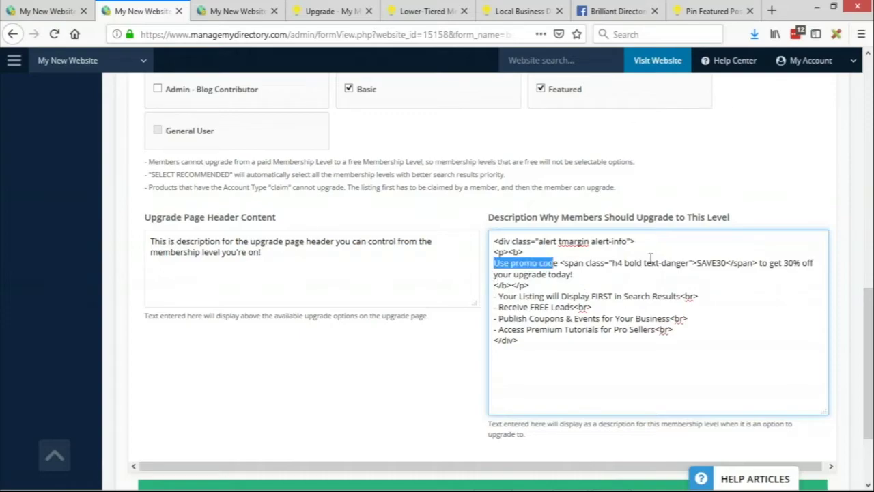
left_click_drag(494, 285, 529, 285)
left_click(598, 258)
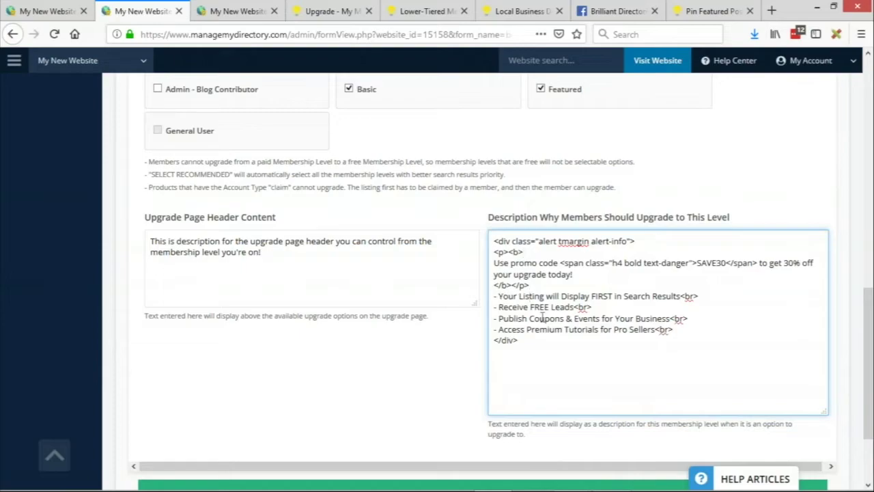
- Delete all the upgrade description HTML and save the Premium product details
left_click_drag(543, 346, 462, 238)
key("ctrl+c")
key("Delete")
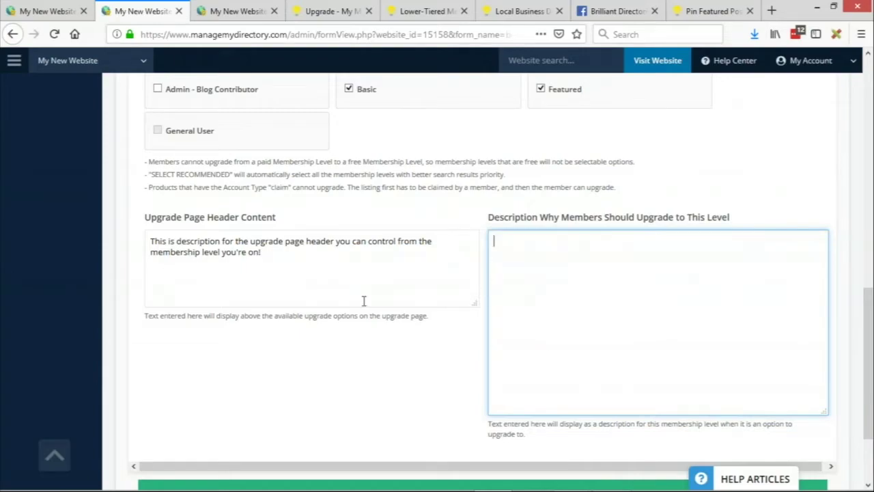
scroll(373, 305, "down", 3)
left_click(518, 401)
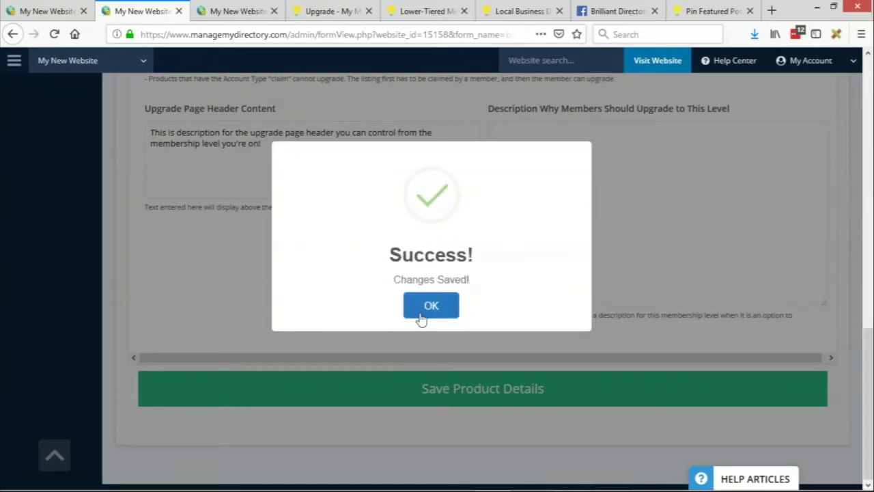
left_click(404, 315)
- Check the member upgrade page without a promo box and select Premium ($19.99 monthly, $199.99 yearly)
left_click(314, 10)
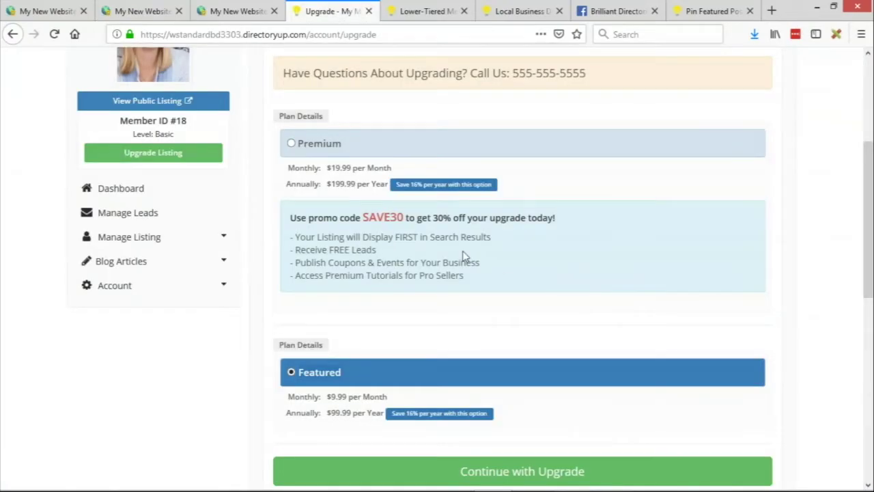
scroll(464, 255, "up", 1)
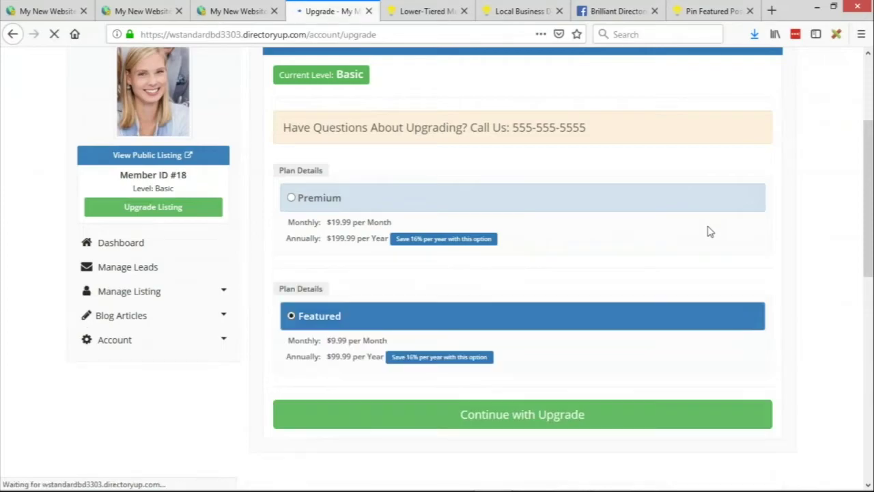
scroll(706, 267, "up", 1)
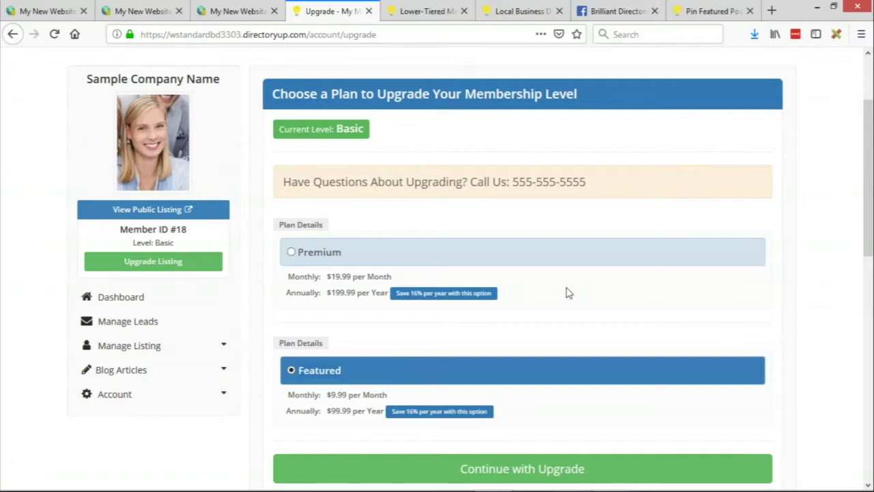
left_click(565, 292)
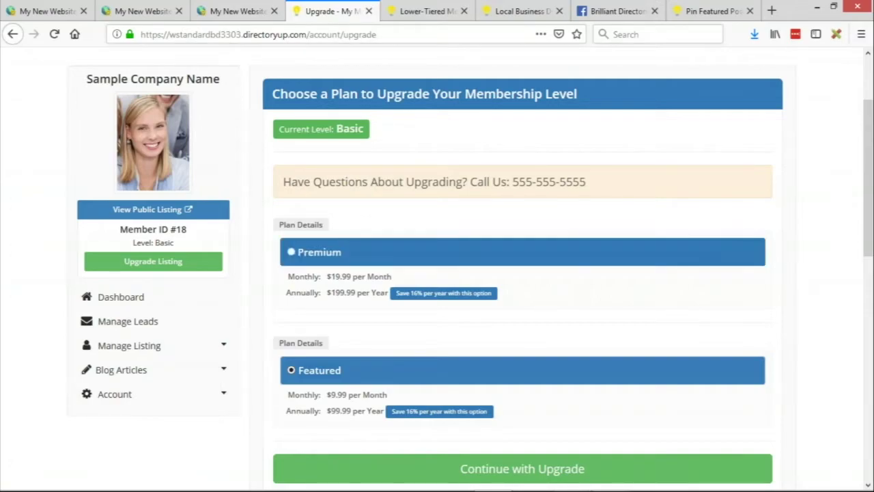
left_click(531, 291)
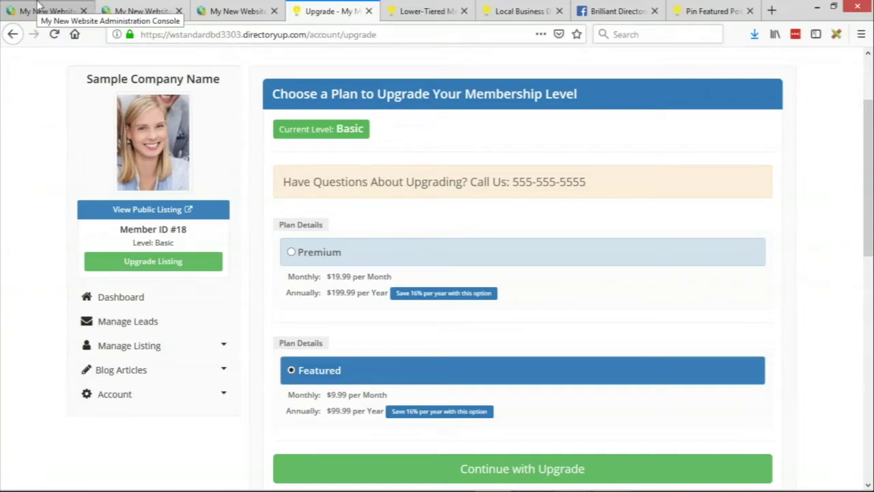
- Paste the promo HTML back into Premium's upgrade description field
left_click(136, 11)
left_click(613, 183)
key("ctrl+v")
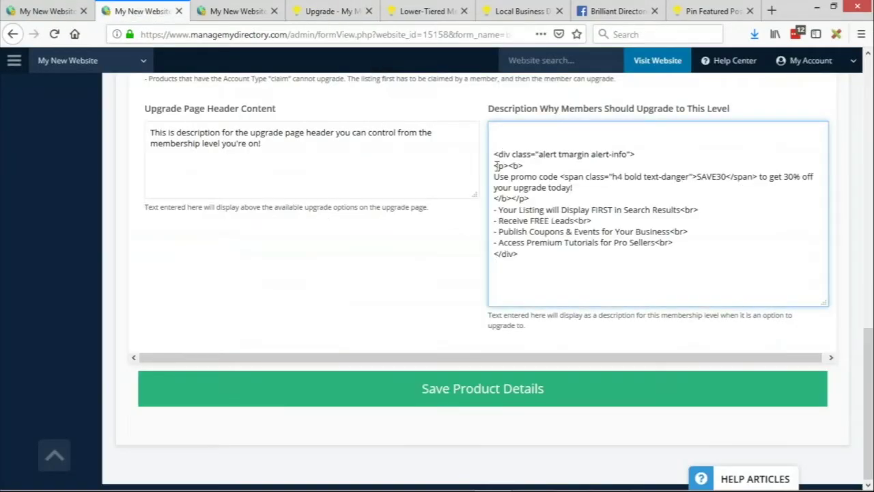
left_click_drag(653, 152, 485, 154)
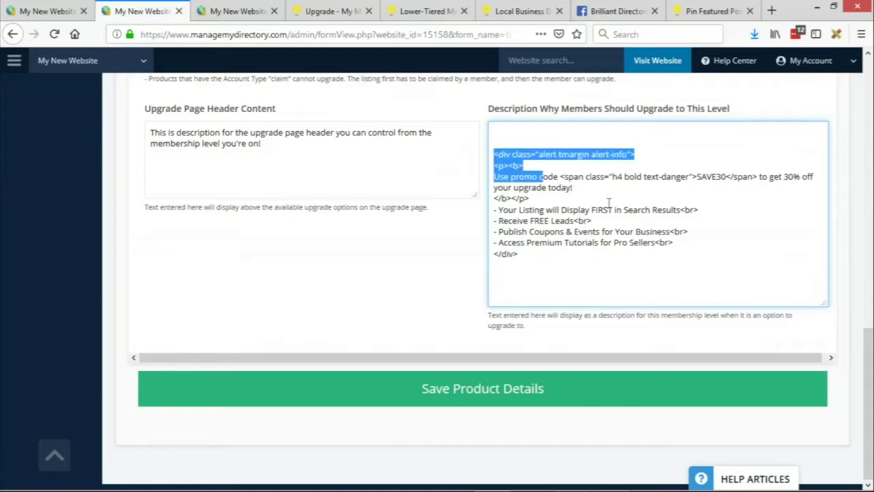
left_click(607, 202)
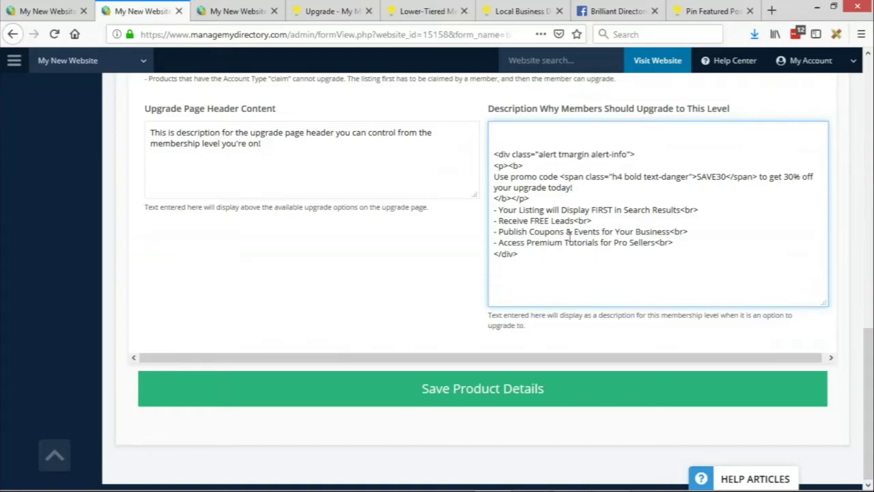
- Open Content > Edit Web Pages in a new tab and view the web pages list
scroll(361, 257, "up", 15)
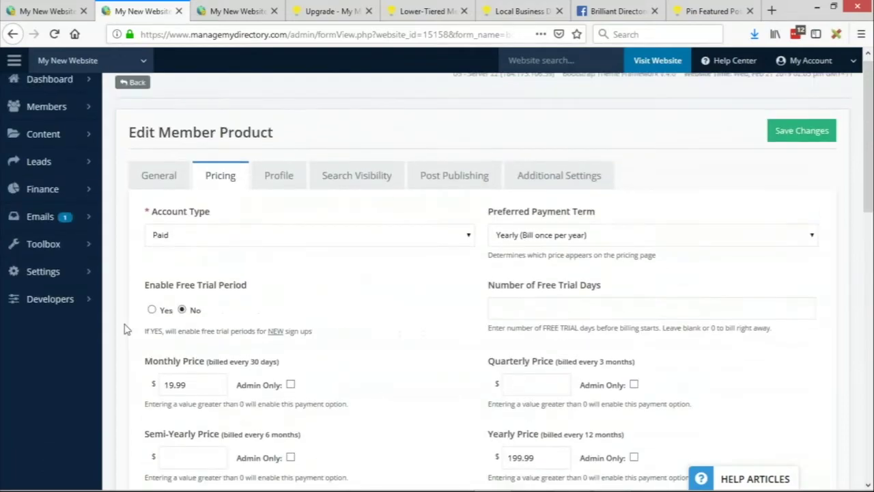
mouse_move(41, 141)
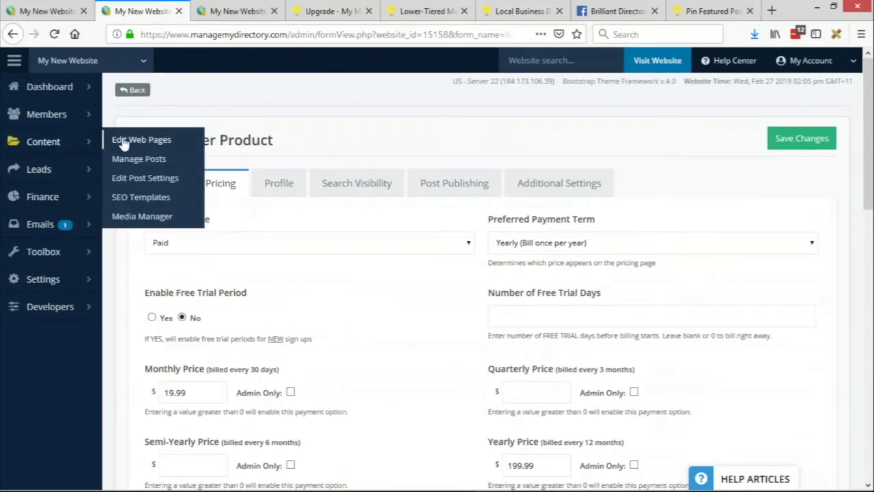
middle_click(126, 141)
left_click(205, 11)
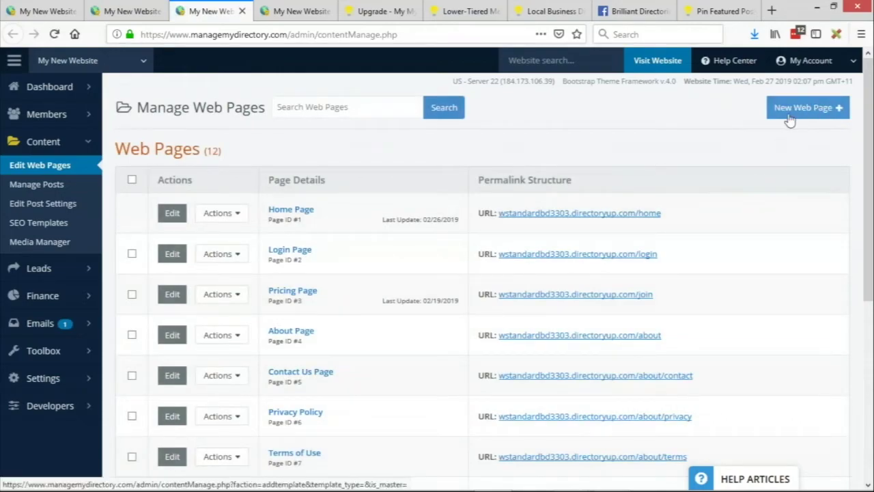
- Start a new web page and copy 'Use promo code' from the product description
left_click(808, 107)
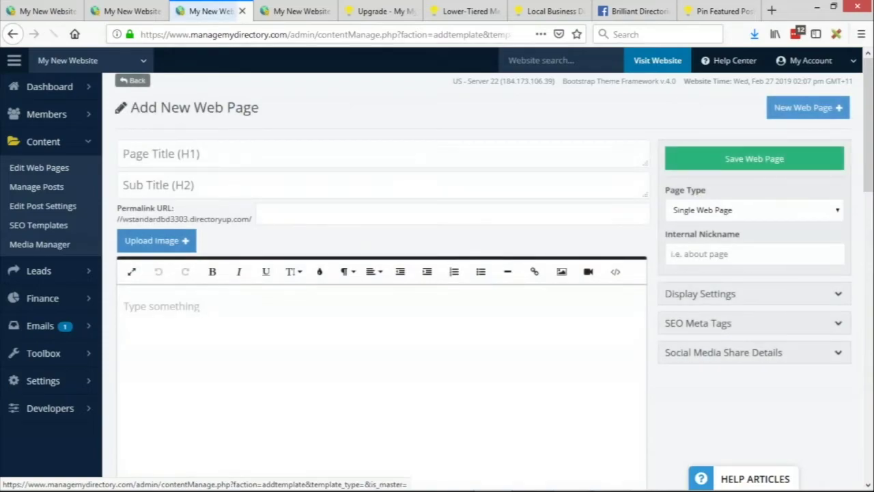
left_click(284, 318)
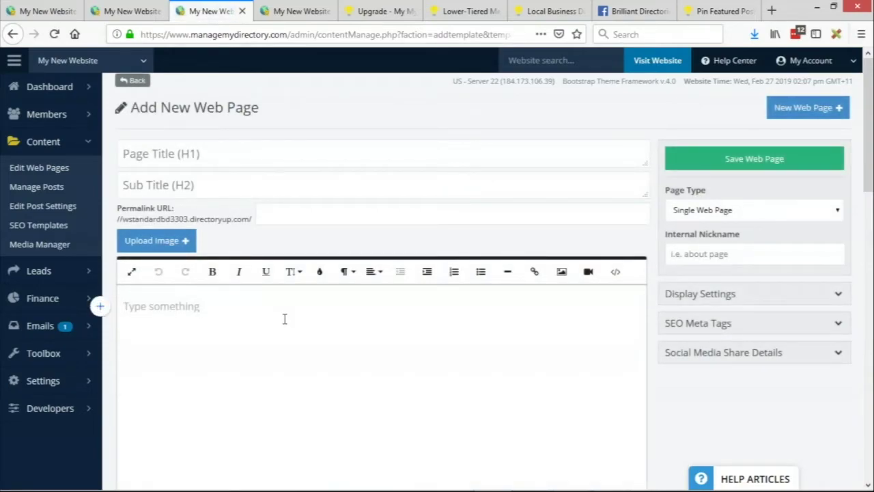
left_click(128, 11)
scroll(419, 245, "down", 10)
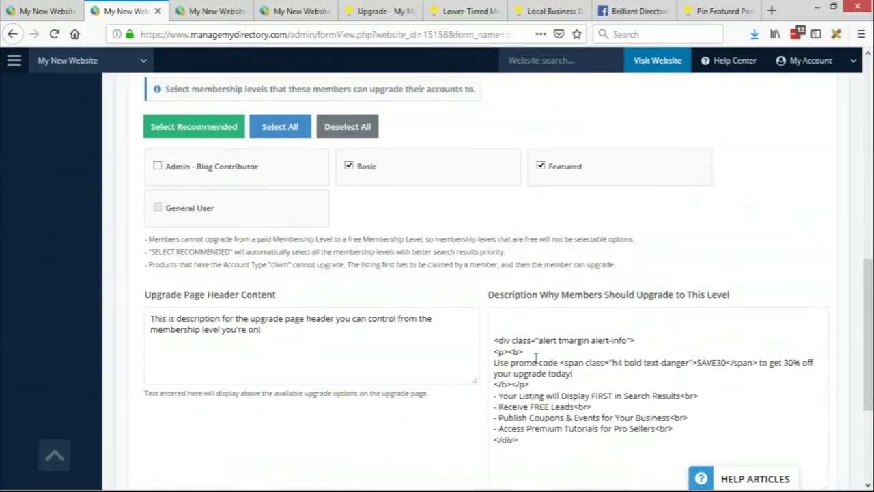
left_click_drag(493, 363, 572, 373)
left_click(554, 362)
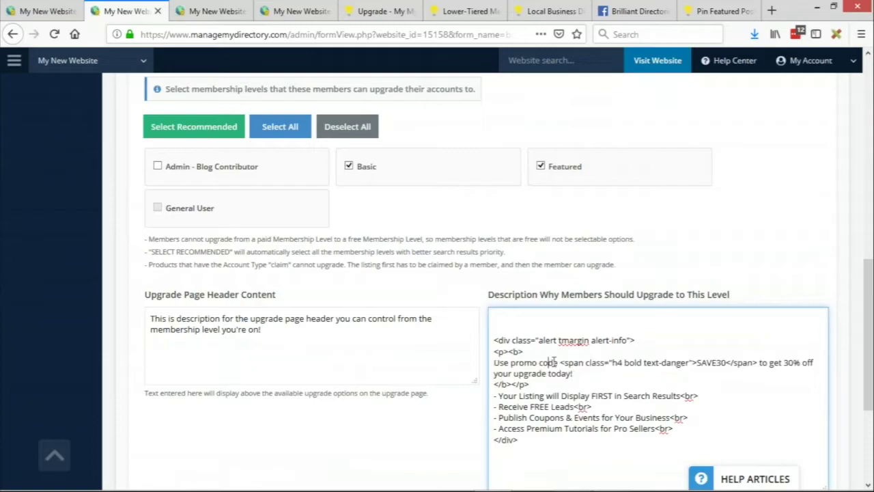
left_click_drag(577, 374, 494, 362)
left_click(556, 362)
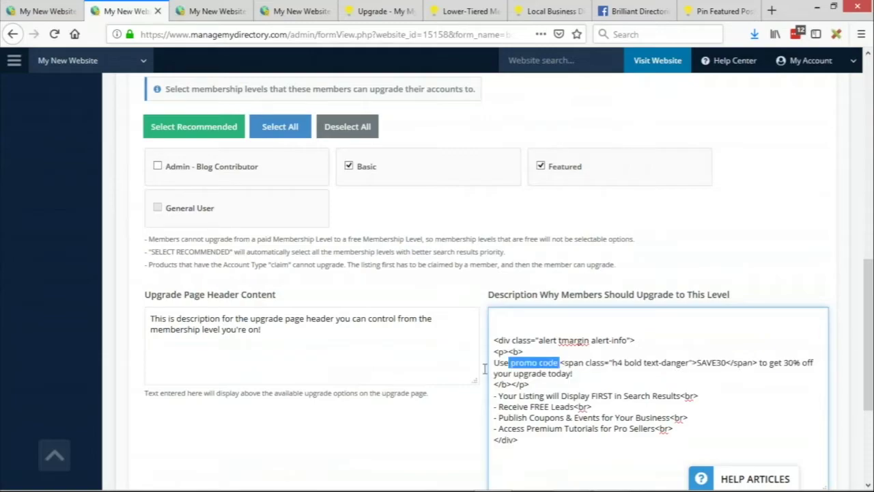
key("shift+End")
left_click_drag(556, 361, 494, 363)
key("ctrl+c")
- Paste 'Use promo code' into the new page editor, bold, at size 18
left_click(212, 11)
left_click(261, 309)
key("ctrl+v")
left_click_drag(192, 305, 74, 303)
left_click(212, 271)
left_click(294, 271)
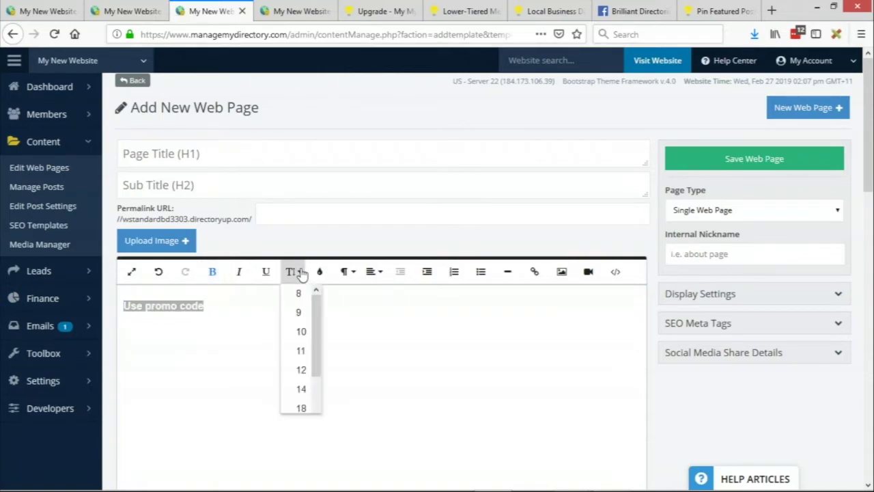
left_click(304, 406)
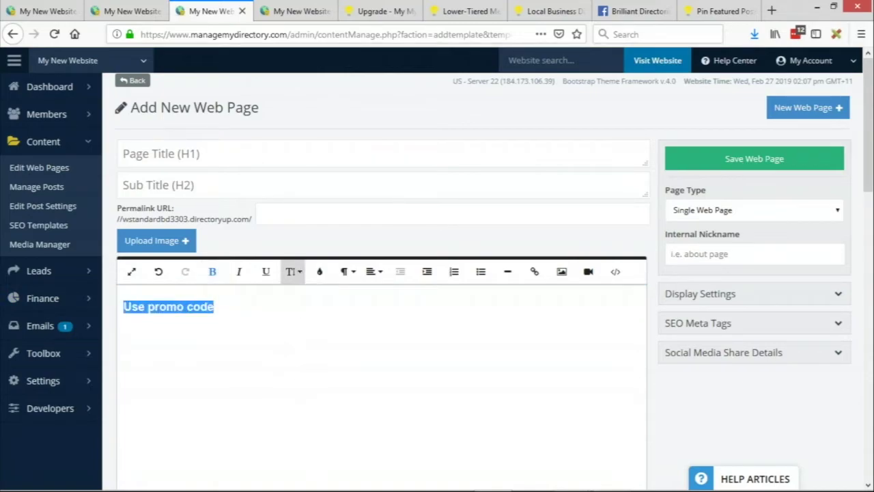
left_click(250, 303)
- Add the code SAVE30 after the phrase and colour it red
type("SAVE#)")
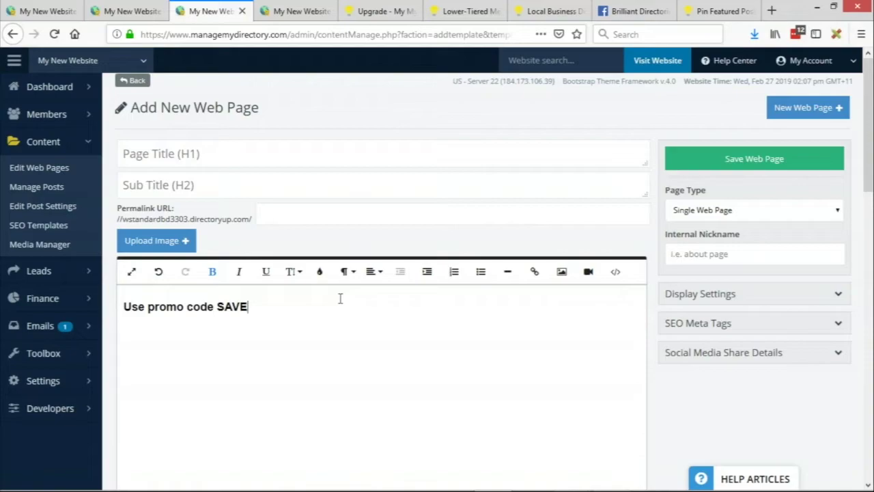
left_click_drag(216, 306, 261, 307)
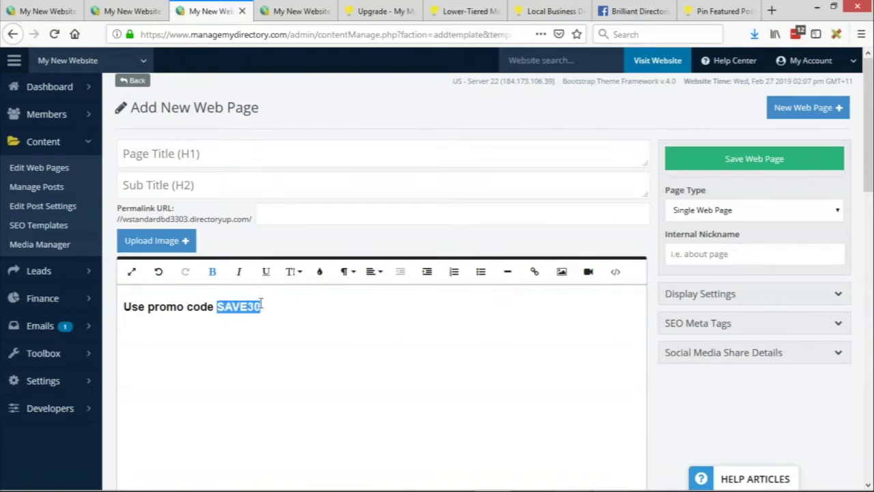
left_click(319, 273)
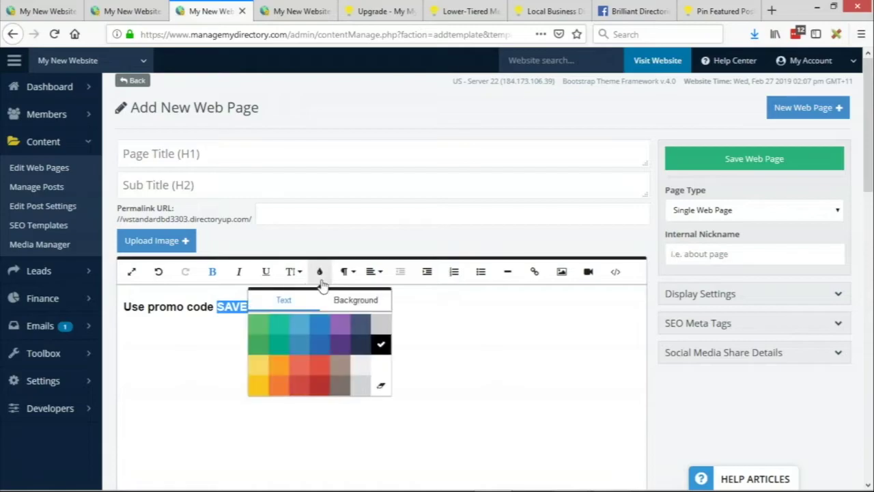
left_click(322, 384)
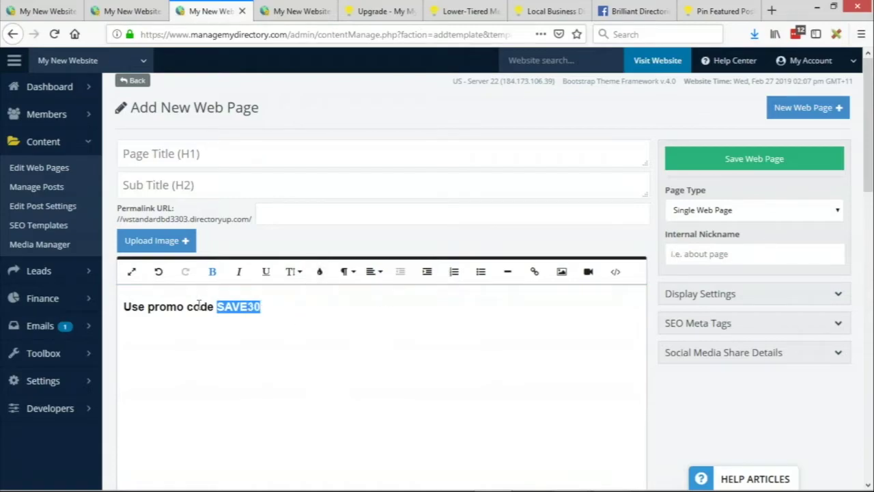
left_click(290, 306)
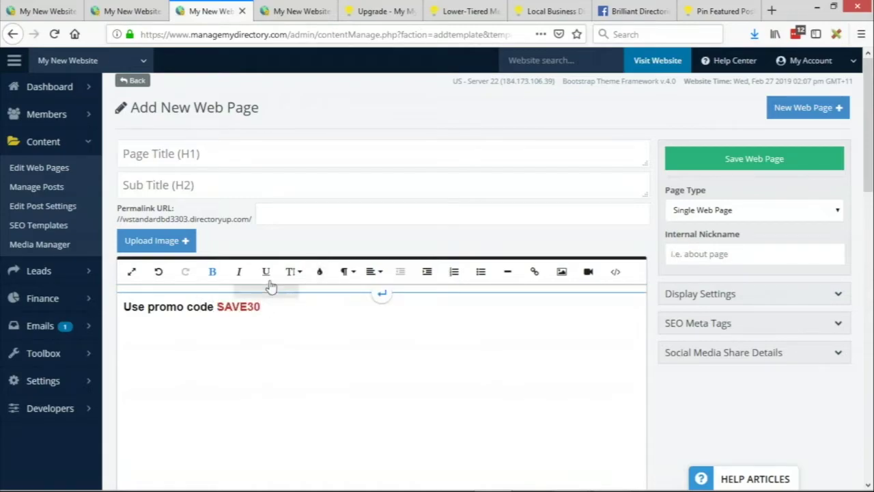
left_click(292, 271)
left_click(318, 272)
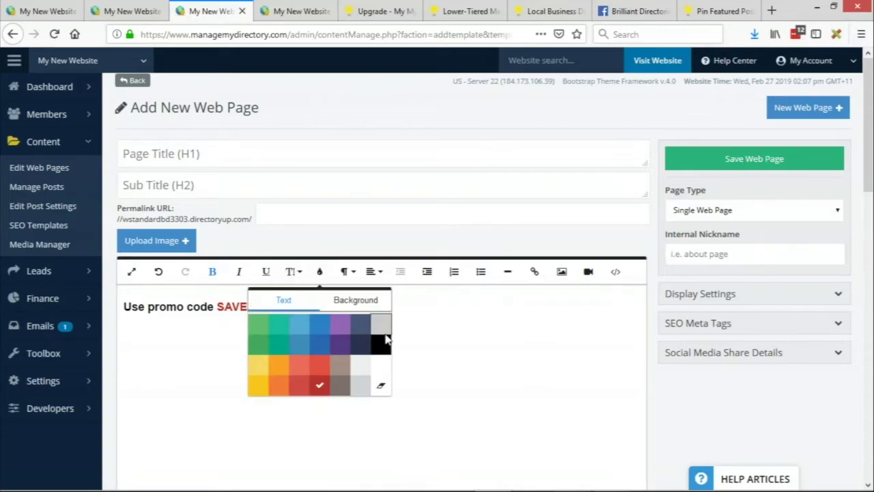
key("Escape")
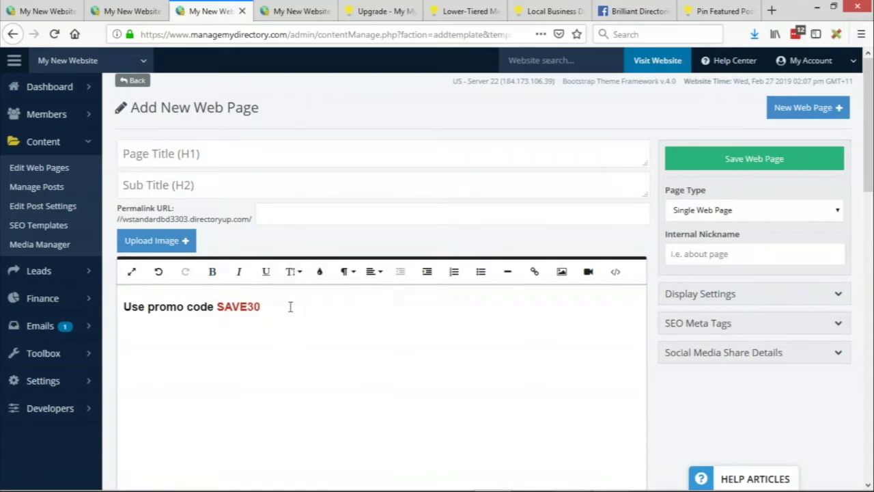
- Append '30% off TODAY!', bold the whole line, and enlarge SAVE30 to size 24
type("30% off")
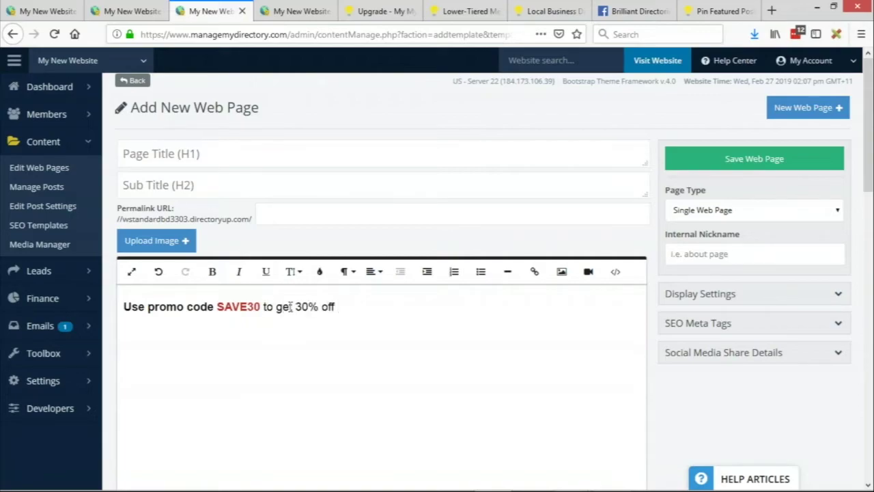
type(" TODAY!")
left_click(264, 308, "shift")
left_click(355, 322)
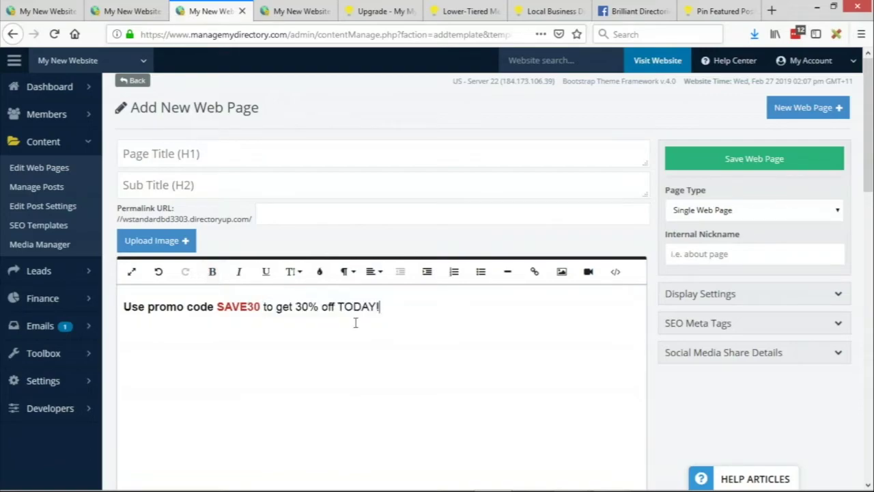
left_click(131, 315, "shift")
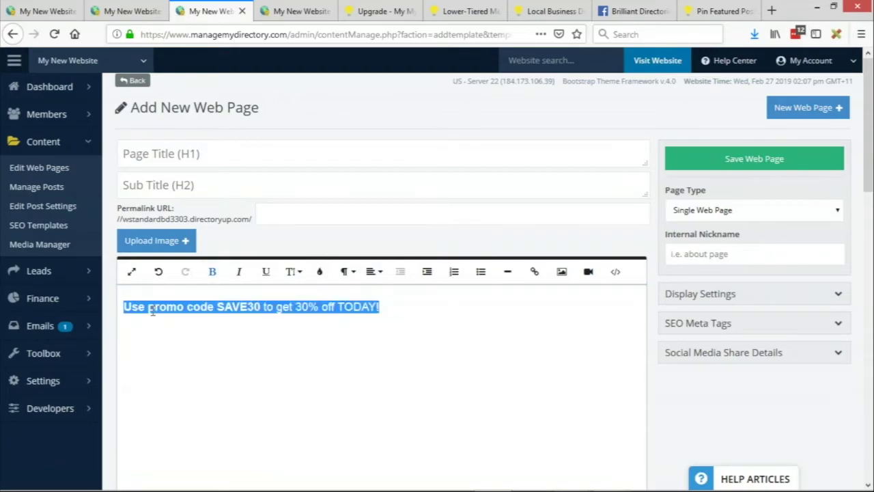
left_click(212, 272)
left_click(212, 271)
left_click(356, 307)
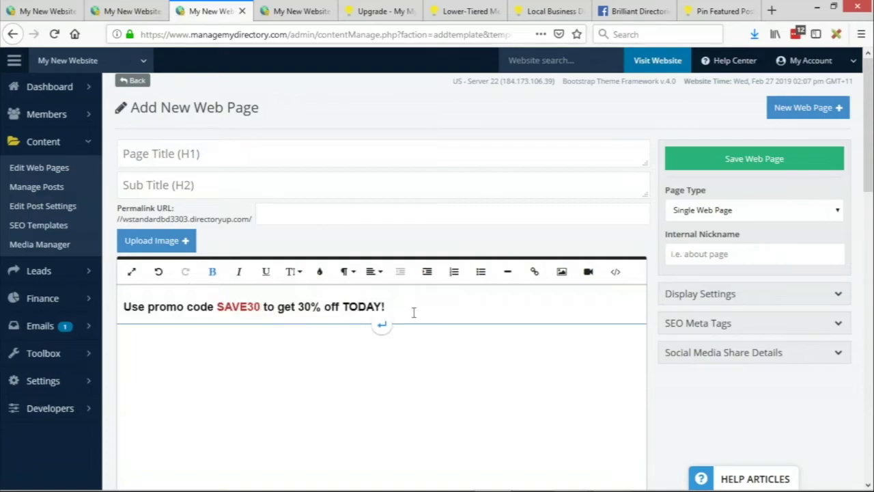
left_click_drag(217, 306, 256, 306)
left_click(292, 272)
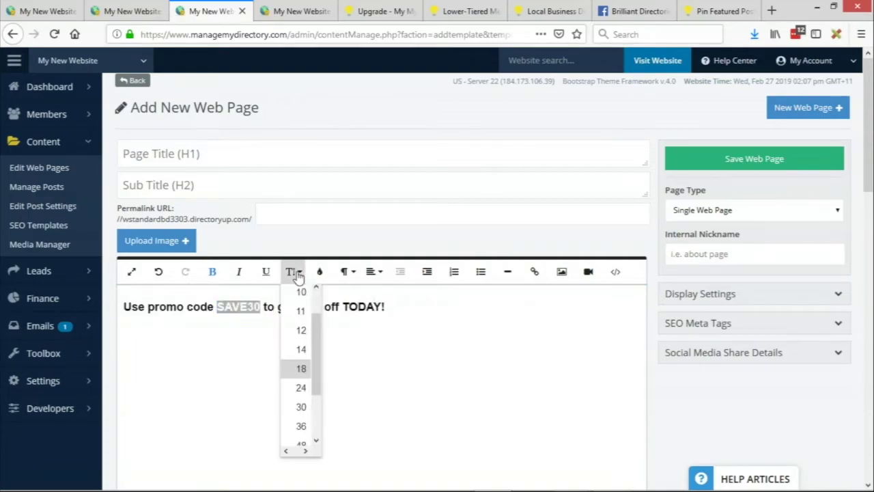
left_click(300, 388)
left_click(446, 333)
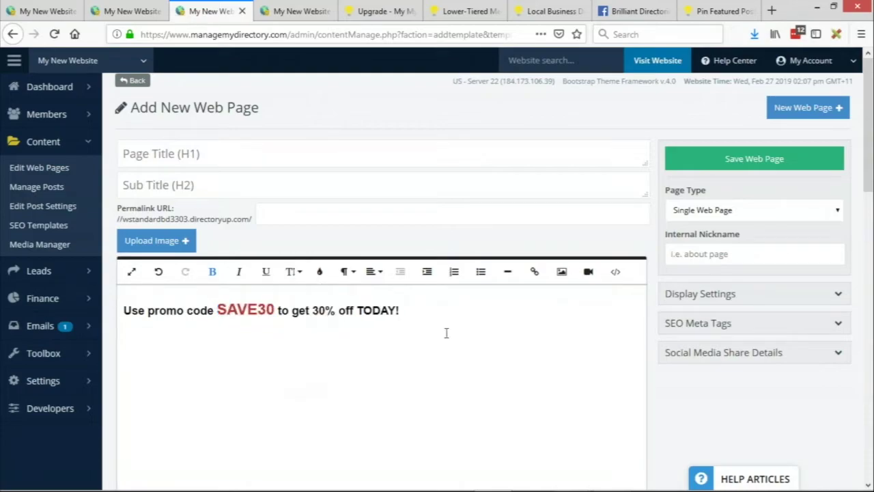
- Copy the page's HTML source and paste it over the Premium upgrade description HTML
left_click(624, 276)
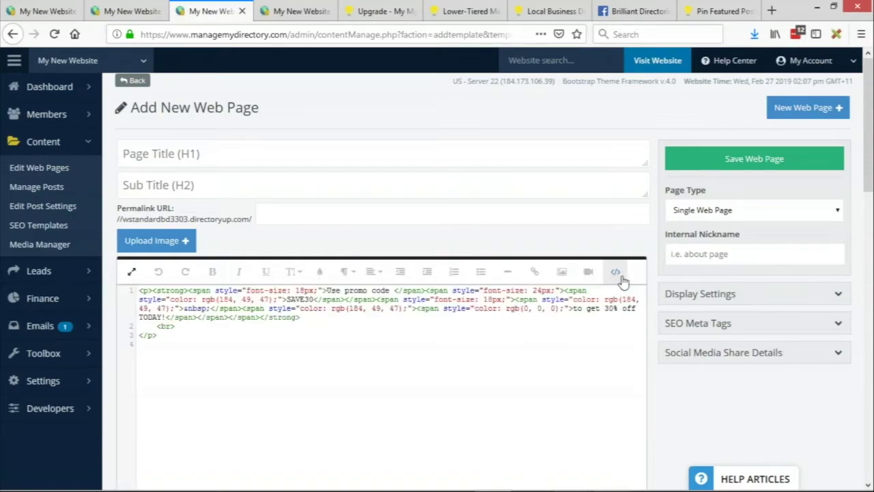
left_click_drag(159, 337, 133, 290)
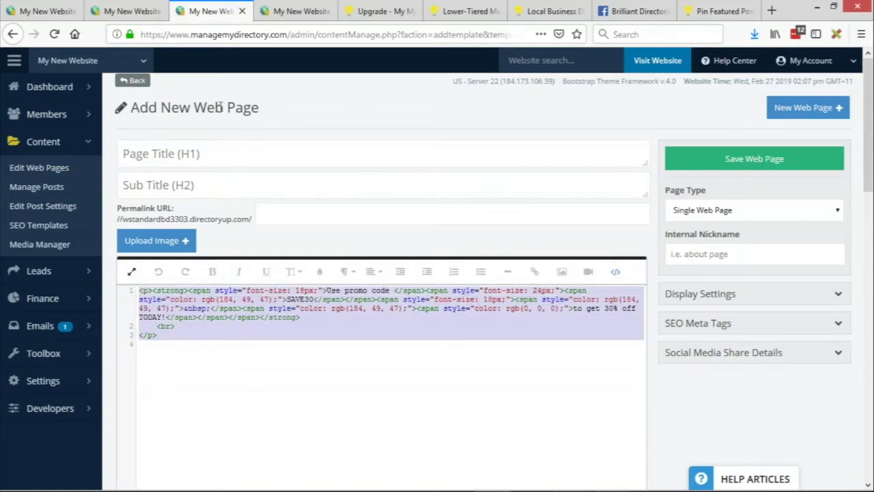
left_click(128, 13)
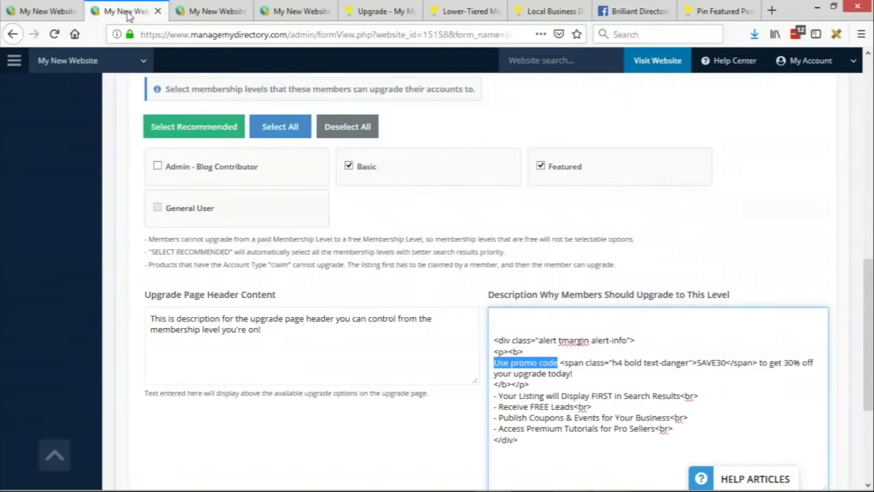
left_click(582, 387)
key("ctrl+a")
key("ctrl+v")
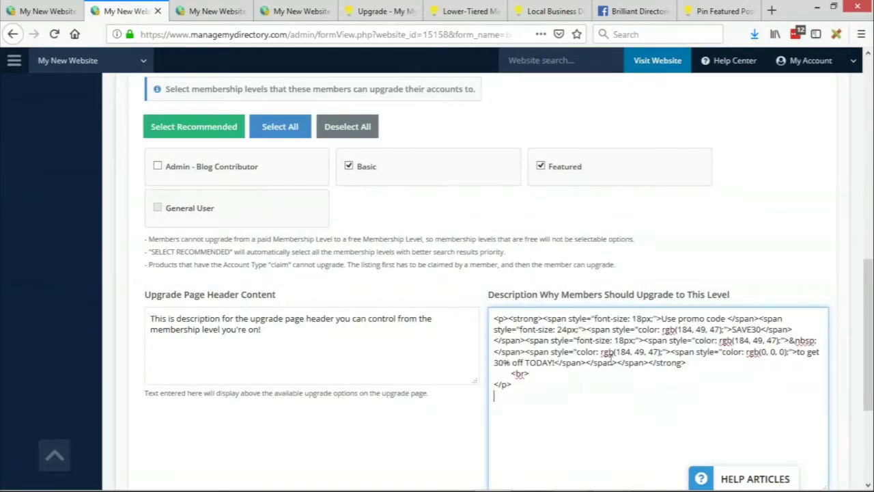
- Save the Premium product details and dismiss the success message
scroll(398, 302, "down", 5)
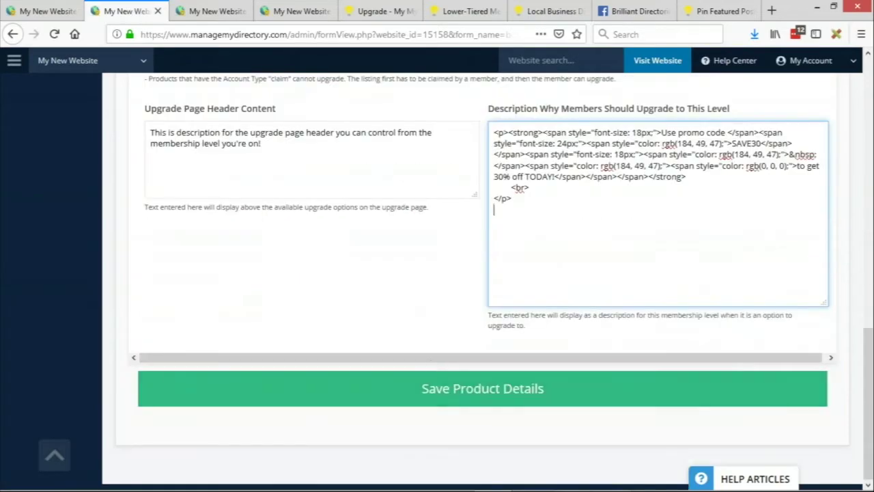
left_click(580, 388)
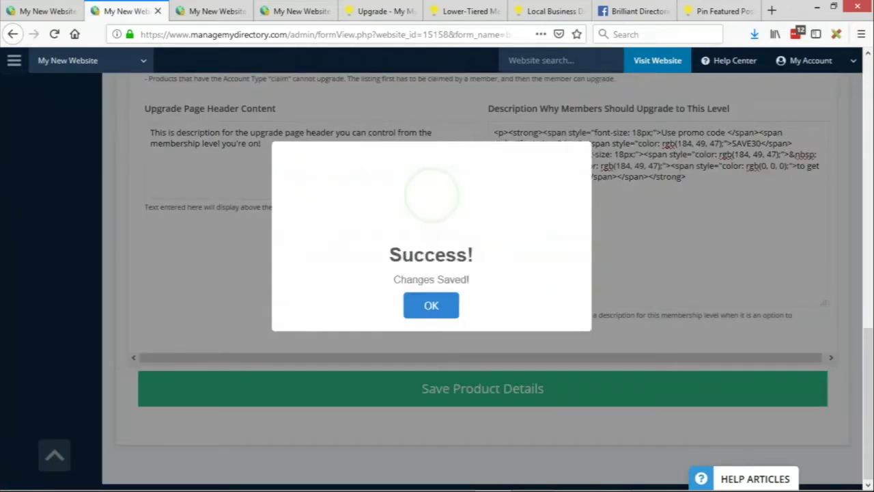
left_click(441, 307)
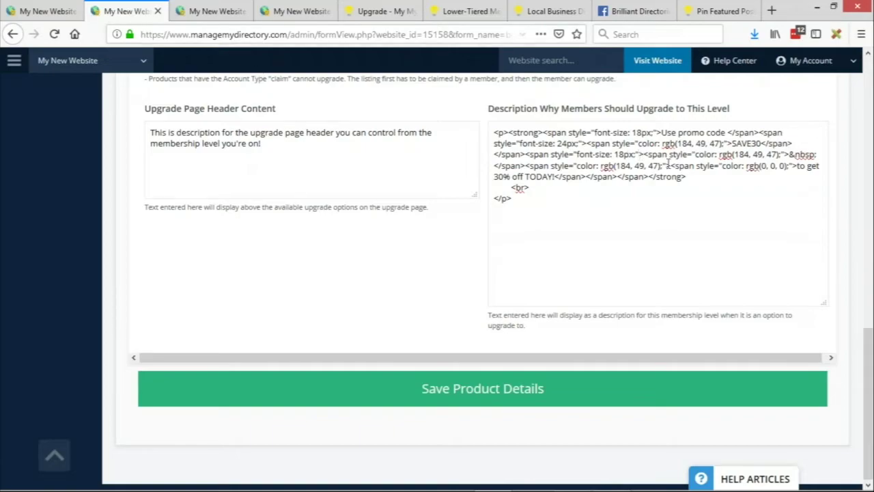
- Reload the member upgrade page and view the new large red SAVE30 promo line
left_click(382, 11)
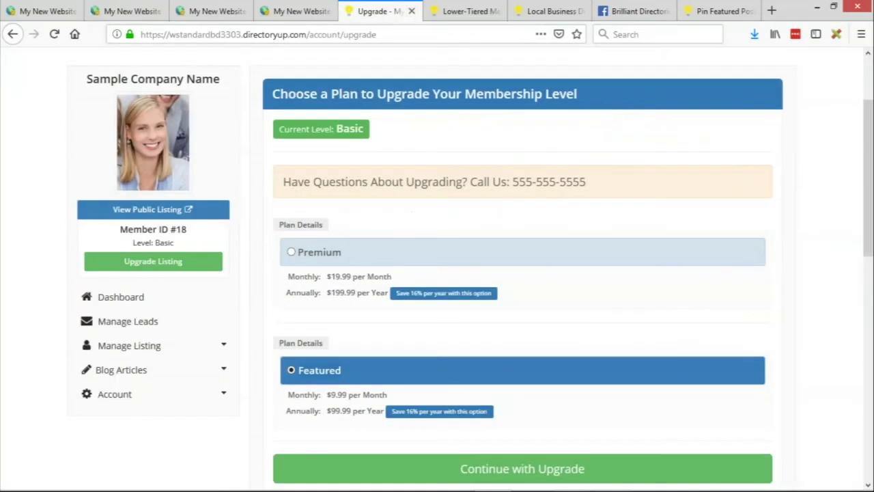
left_click(53, 34)
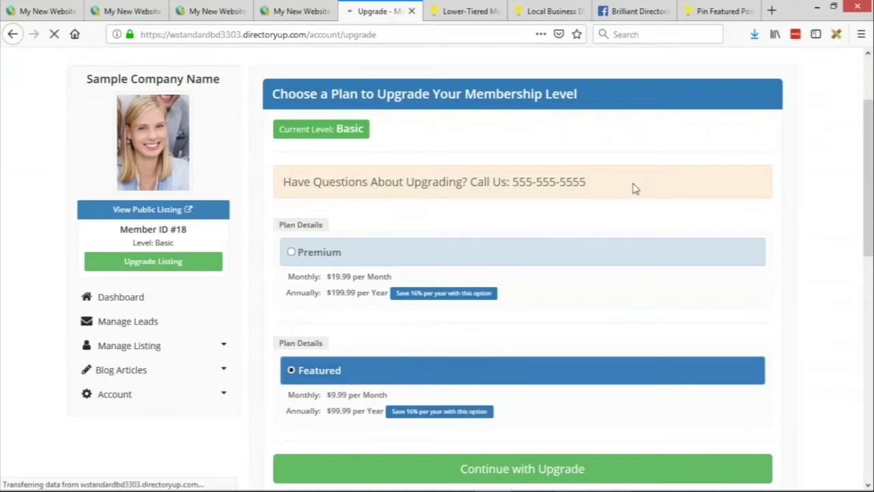
scroll(456, 260, "down", 3)
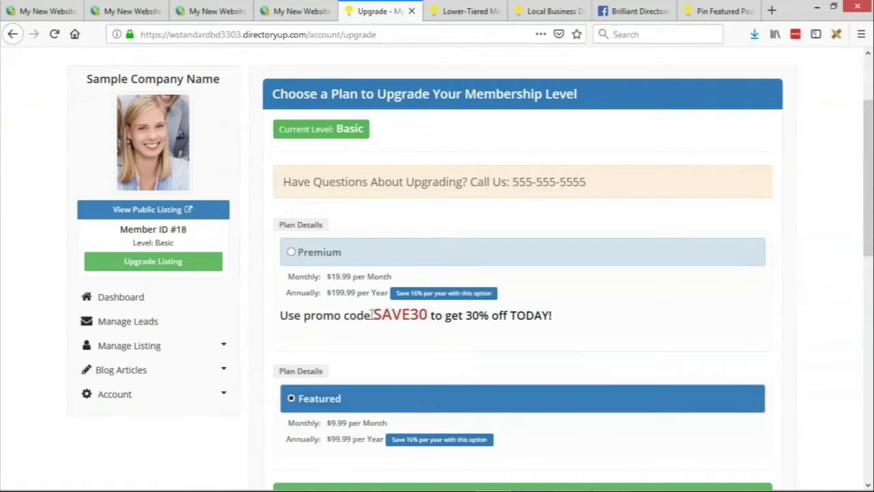
left_click_drag(577, 316, 369, 316)
left_click(346, 313)
scroll(669, 308, "down", 3)
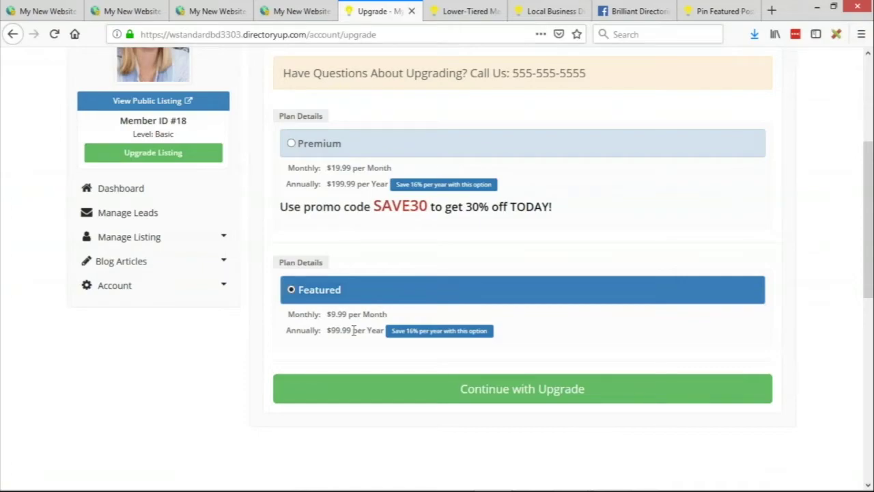
scroll(352, 330, "up", 1)
- Glance at the slide show, highlight SAVE30 on the upgrade page, then return to the admin settings
key("alt+Tab")
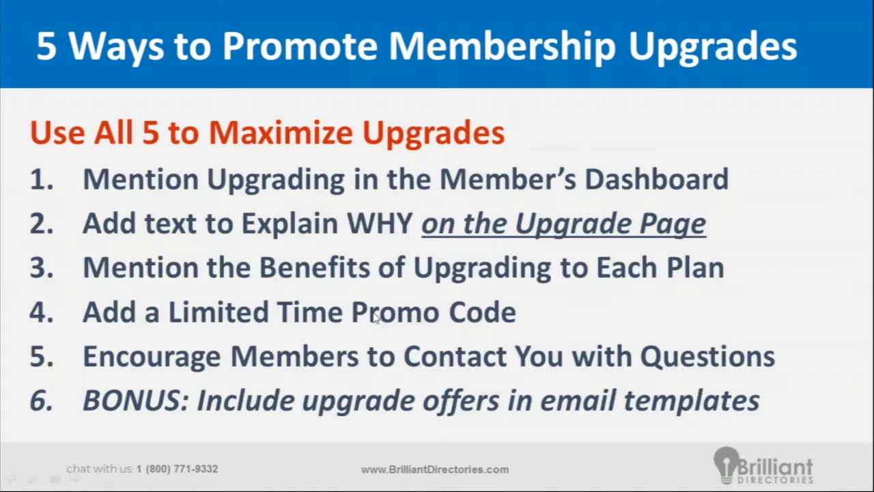
key("alt+Tab")
scroll(388, 300, "up", 3)
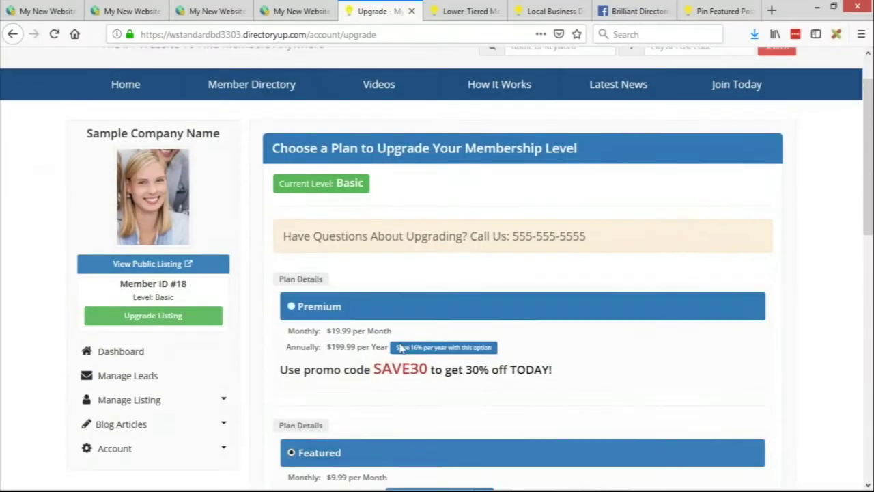
left_click_drag(376, 368, 429, 368)
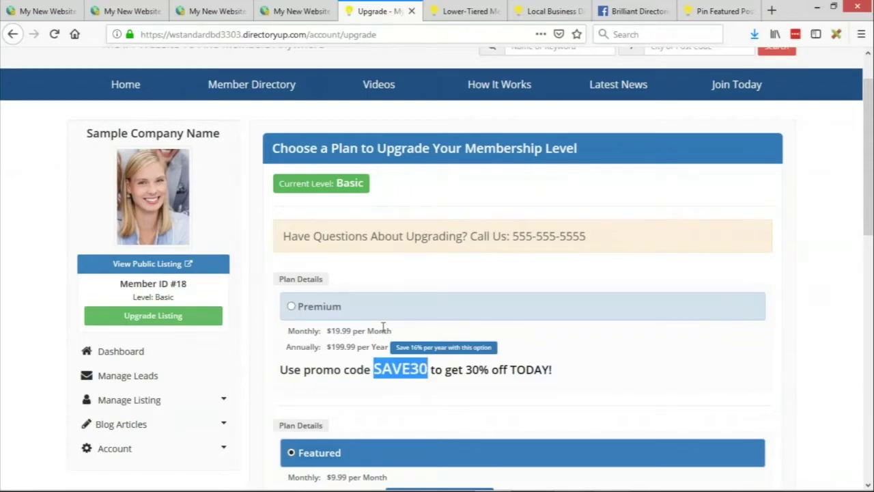
scroll(382, 326, "up", 2)
left_click(132, 10)
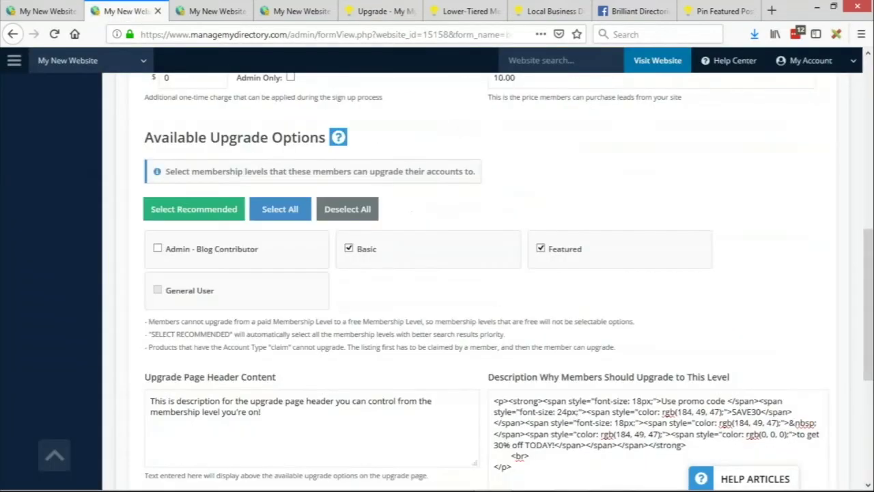
- Open the admin dashboard in a new tab and start a new coupon under Finance > Coupon Codes
left_click(68, 60)
middle_click(60, 86)
left_click(183, 12)
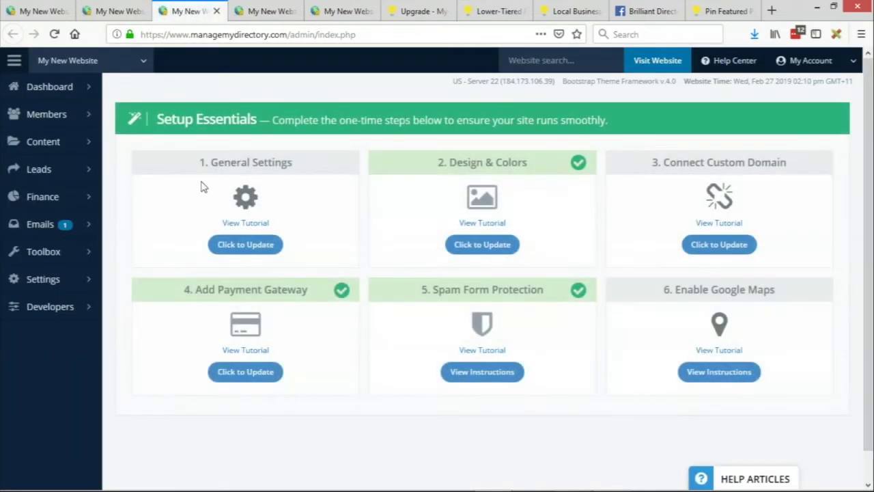
mouse_move(86, 195)
left_click(147, 238)
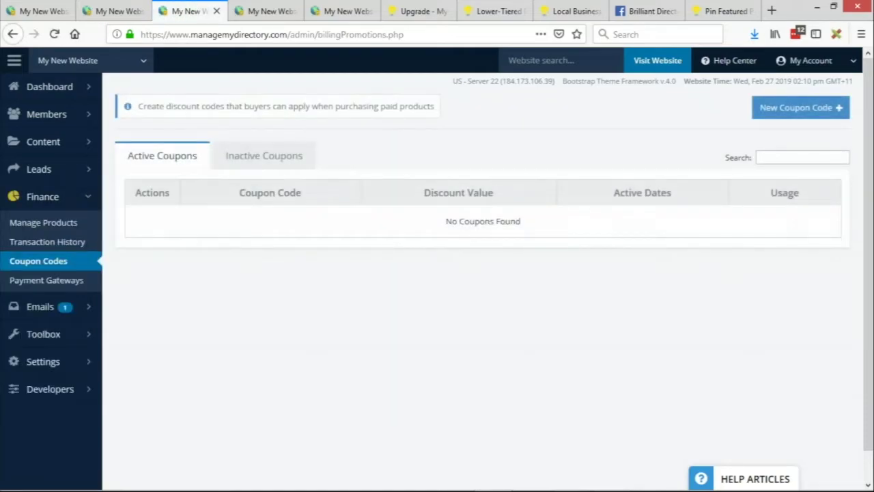
left_click(799, 109)
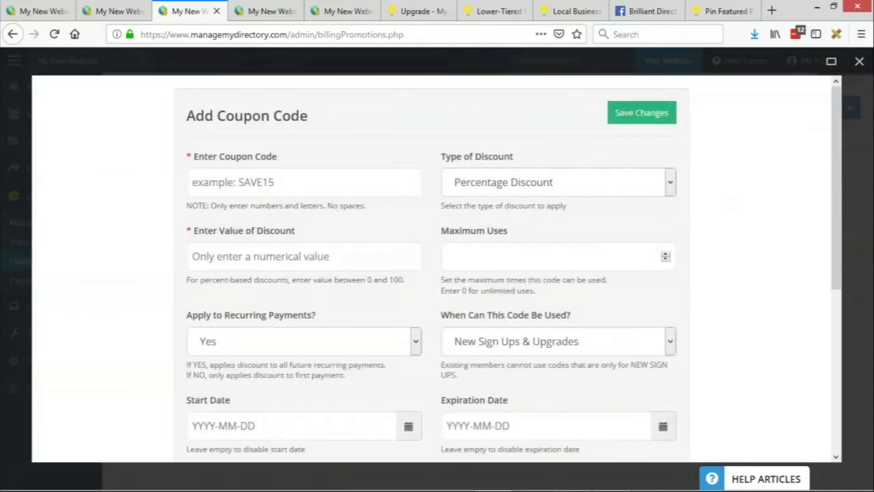
- Enter coupon code SAVE30 with a 30 discount value, restricted to the Premium plan
left_click(249, 181)
type("SAVE30")
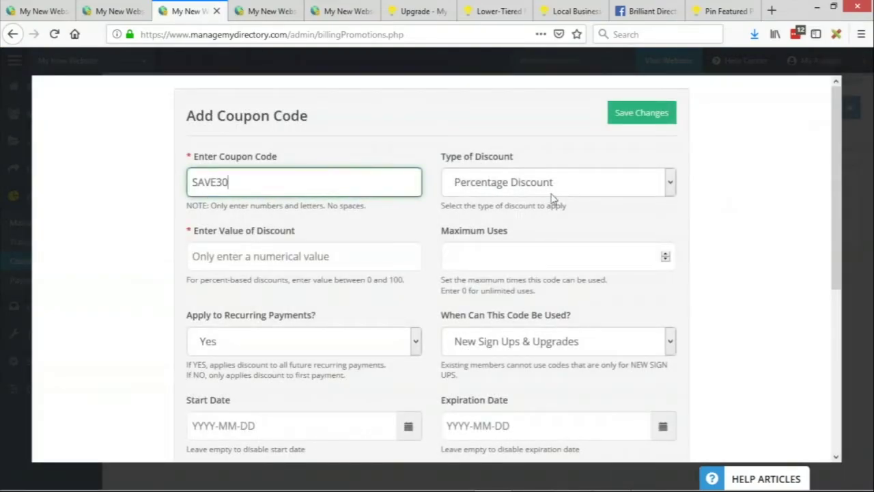
left_click(304, 266)
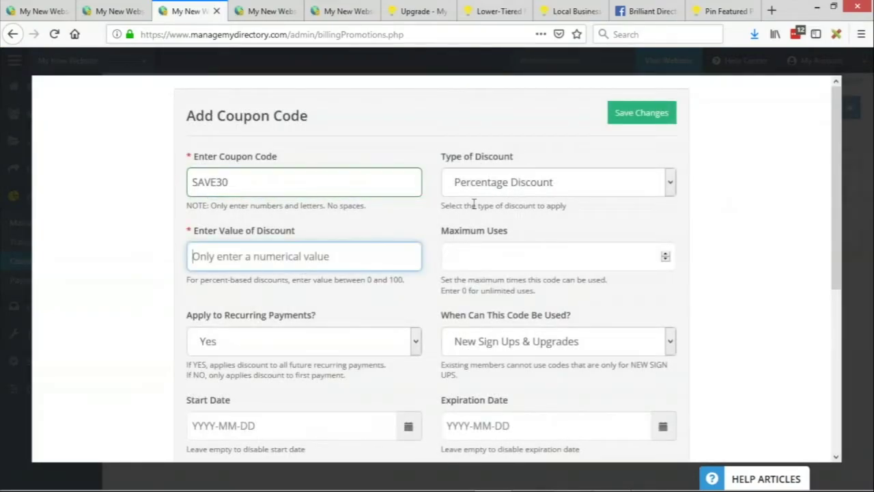
type("30")
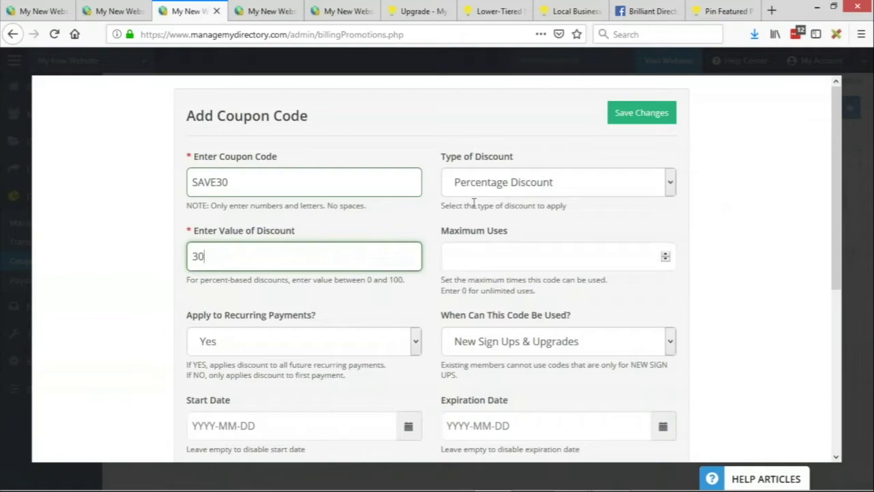
scroll(254, 251, "down", 2)
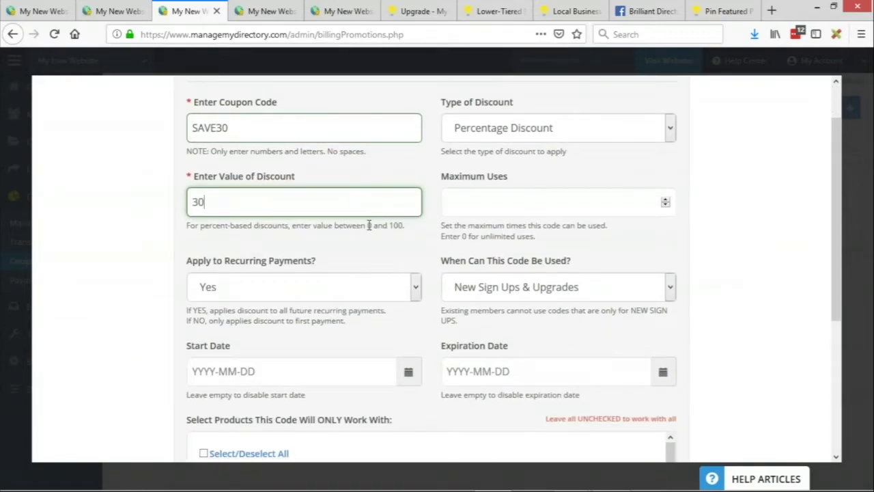
scroll(368, 225, "down", 5)
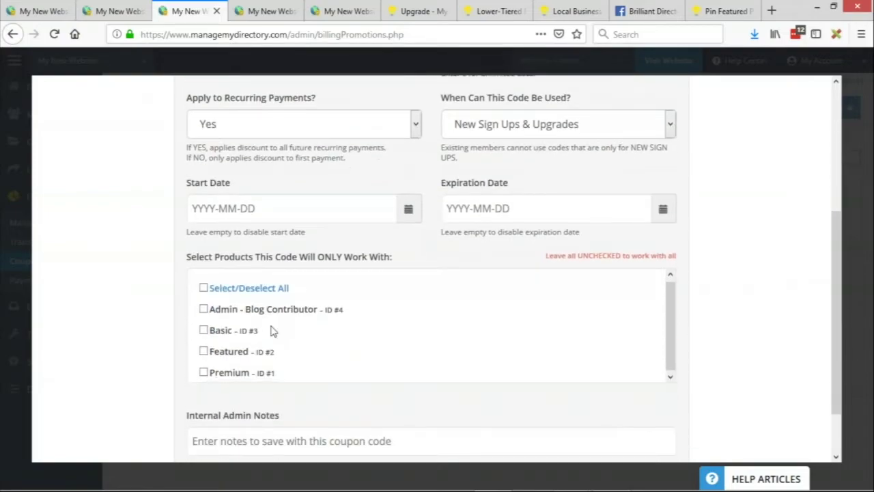
scroll(203, 355, "down", 2)
left_click(203, 317)
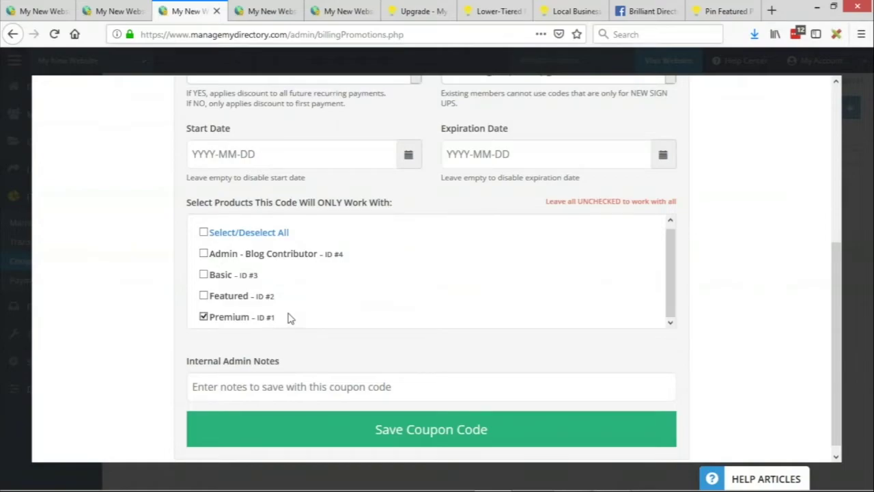
- Set maximum uses to 10, leave start and expiration dates empty, and save the coupon
scroll(737, 308, "up", 7)
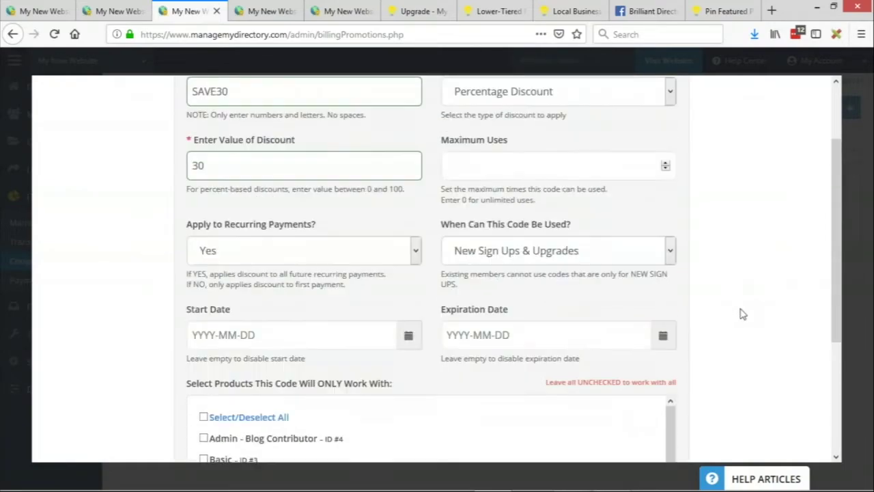
scroll(740, 300, "down", 2)
left_click(664, 146)
triple_click(665, 146)
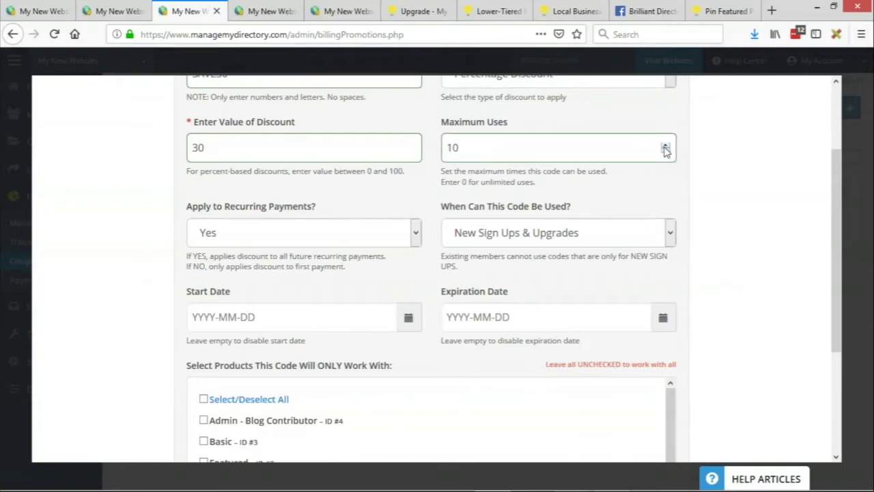
scroll(665, 150, "down", 2)
left_click(250, 262)
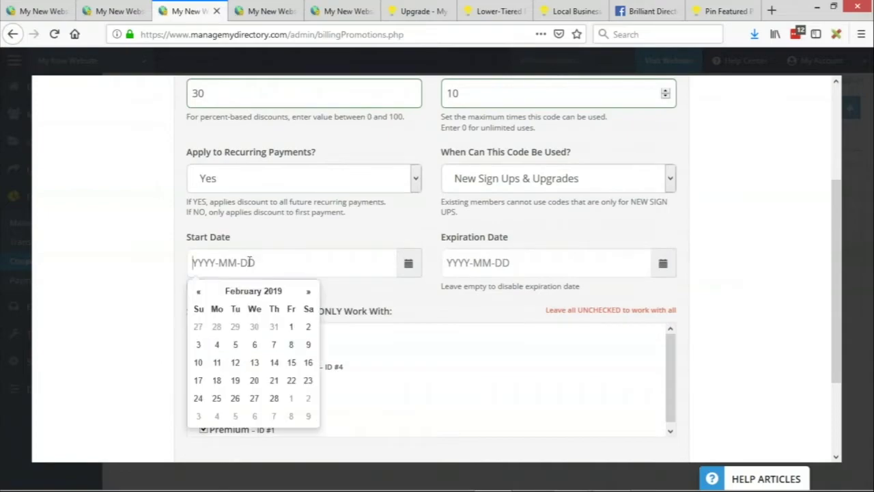
left_click(550, 259)
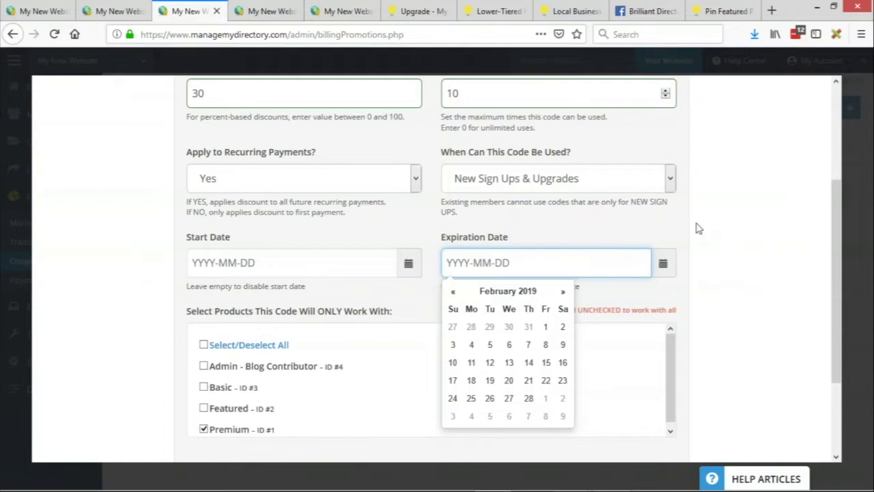
left_click(386, 227)
scroll(474, 211, "down", 3)
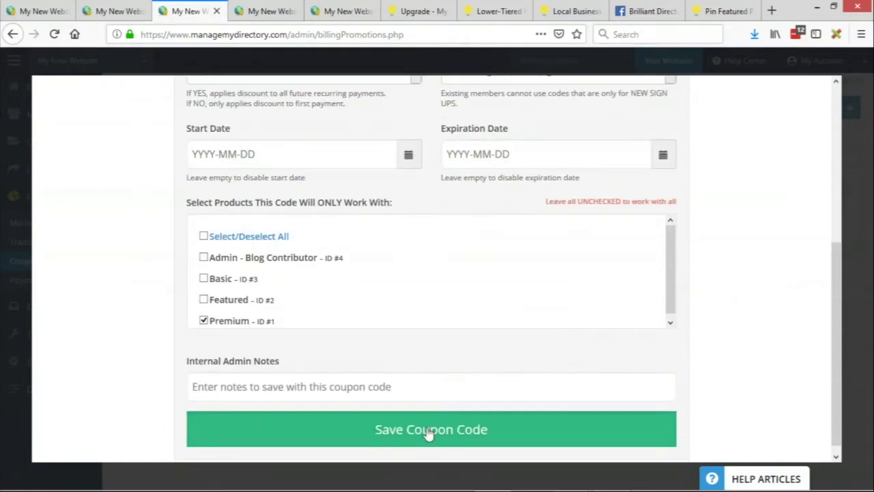
left_click(430, 433)
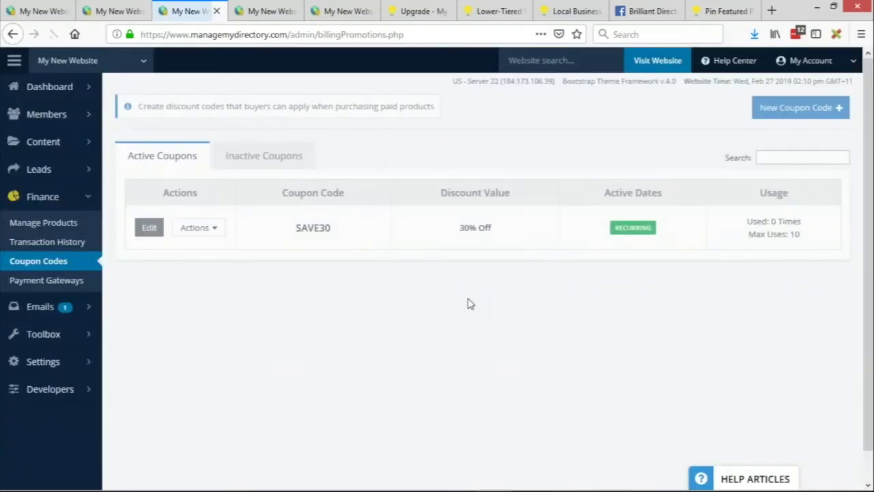
- Reload the member upgrade page to pick up the latest changes
left_click(424, 11)
scroll(392, 267, "down", 1)
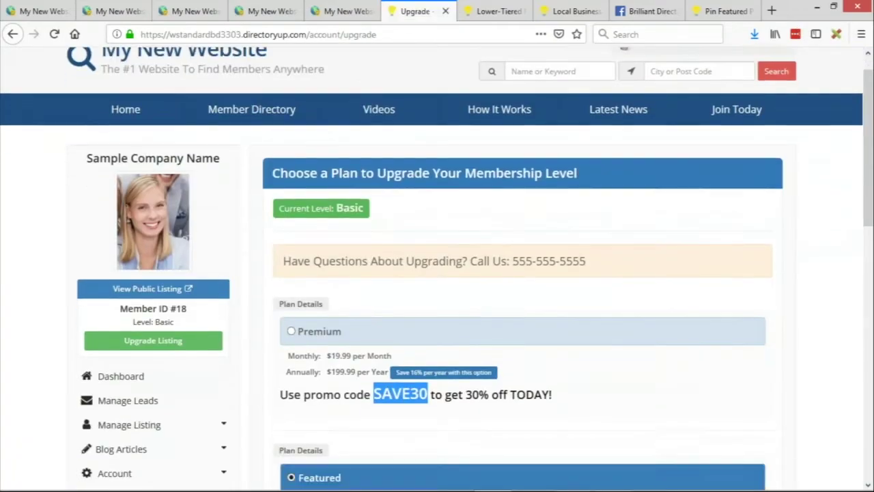
key("F5")
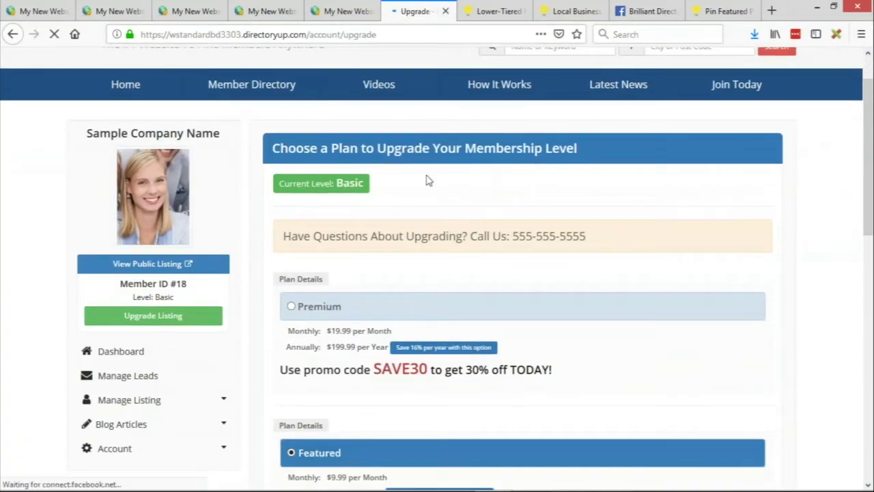
scroll(593, 185, "down", 3)
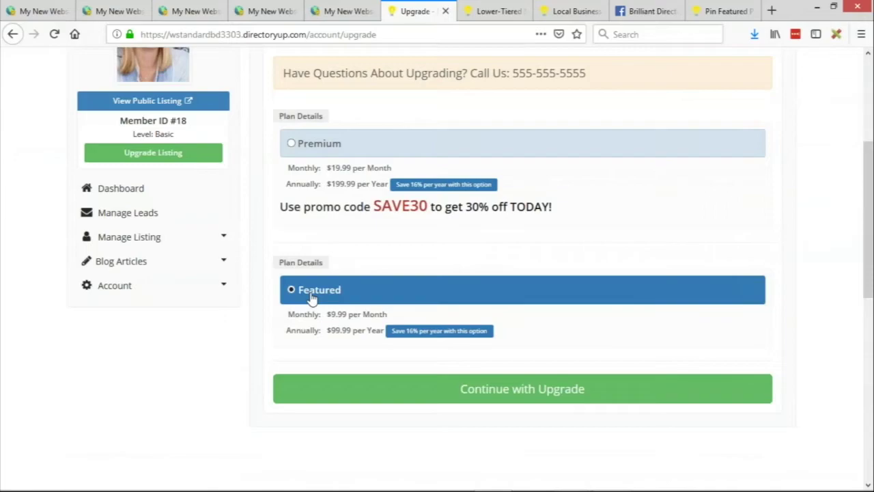
- Try applying the SAVE30 coupon to the Featured upgrade, which is rejected
left_click(502, 394)
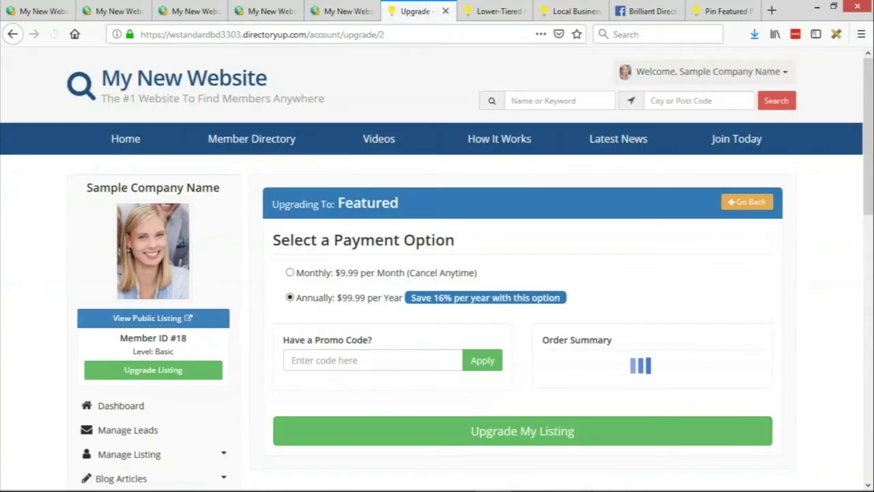
left_click(329, 359)
type("SAVE30")
left_click(487, 364)
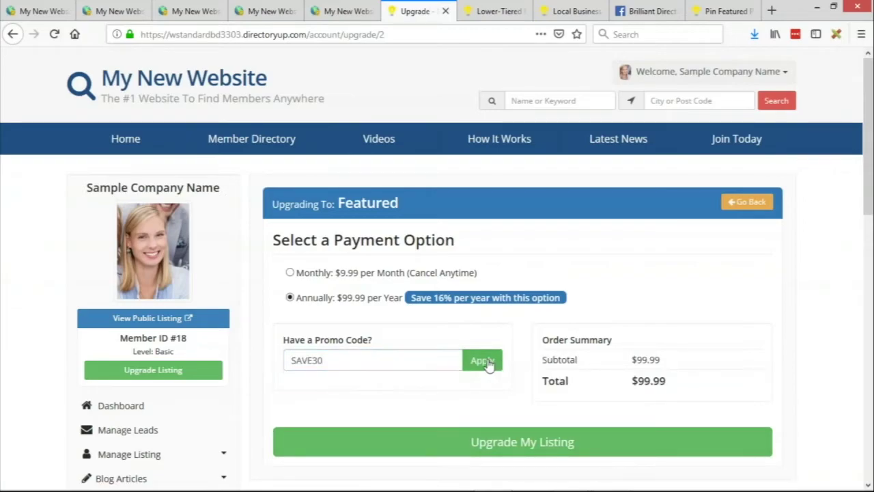
left_click(398, 359)
type("SAVE30")
key("Return")
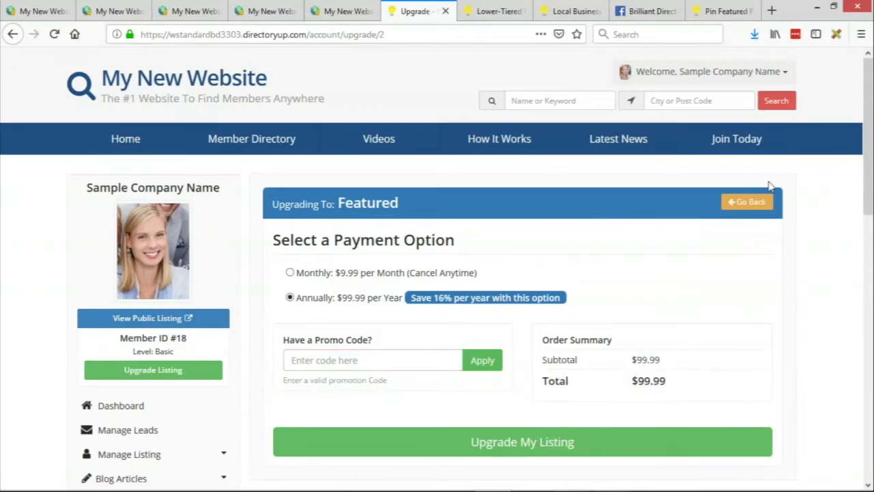
- Apply SAVE30 to the Premium upgrade, confirming the $139.99 total, then return to the slides
left_click(745, 206)
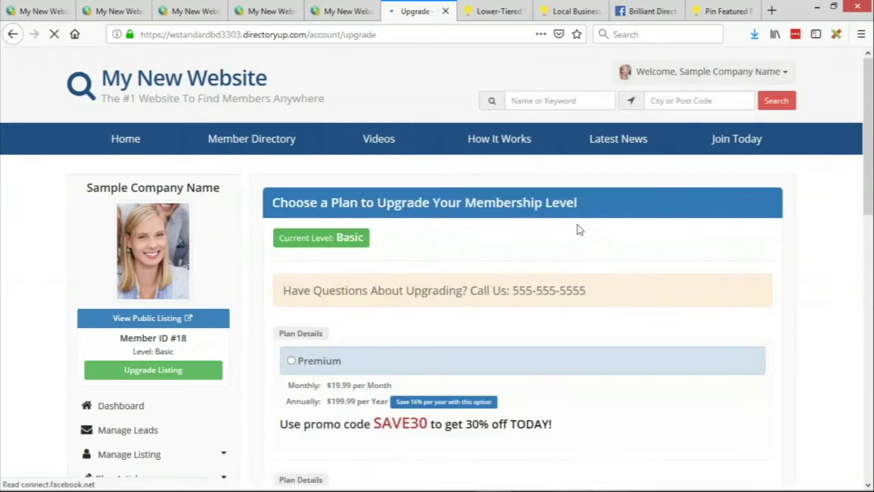
scroll(577, 228, "down", 4)
left_click(348, 205)
left_click(516, 444)
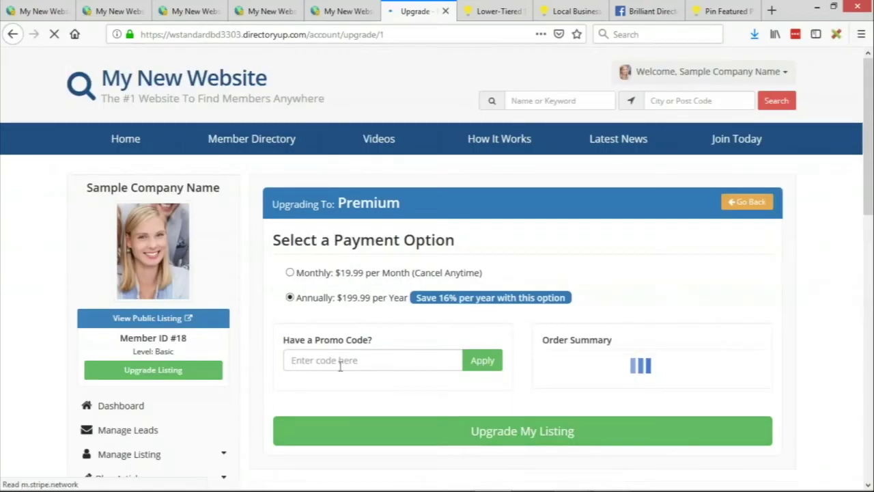
left_click(341, 361)
type("SAVE30")
left_click(483, 366)
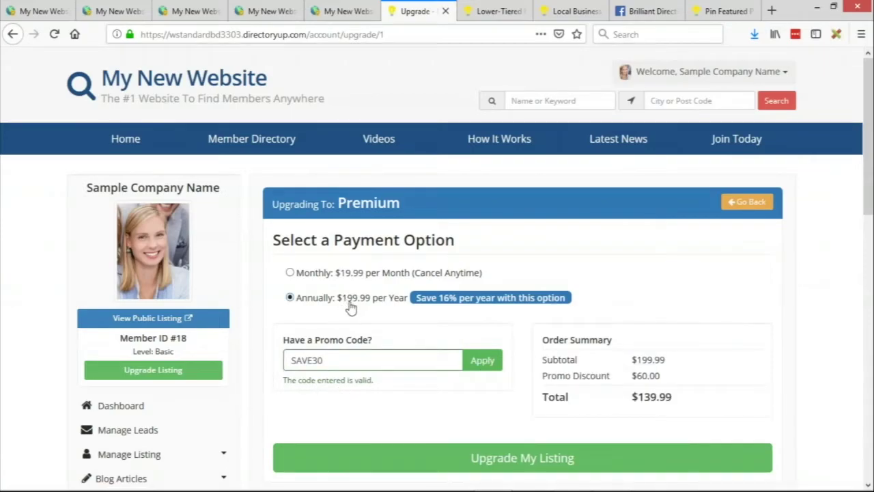
left_click_drag(637, 397, 672, 397)
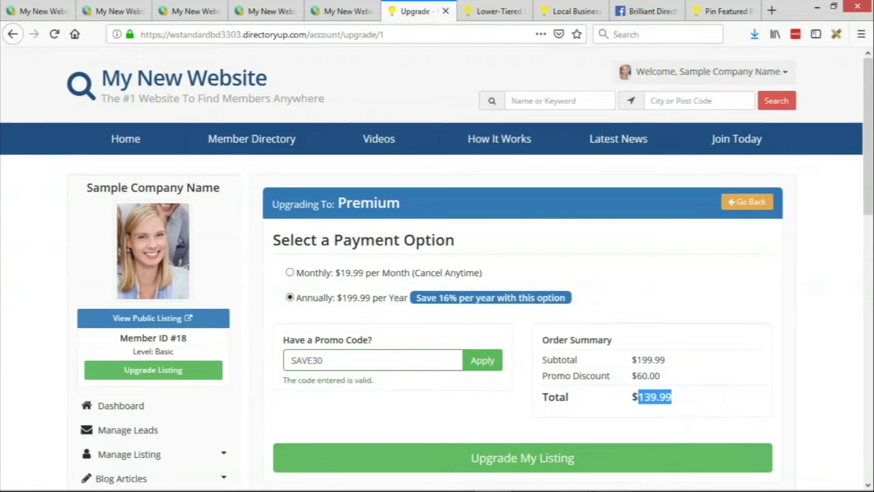
left_click(749, 203)
key("alt+Tab")
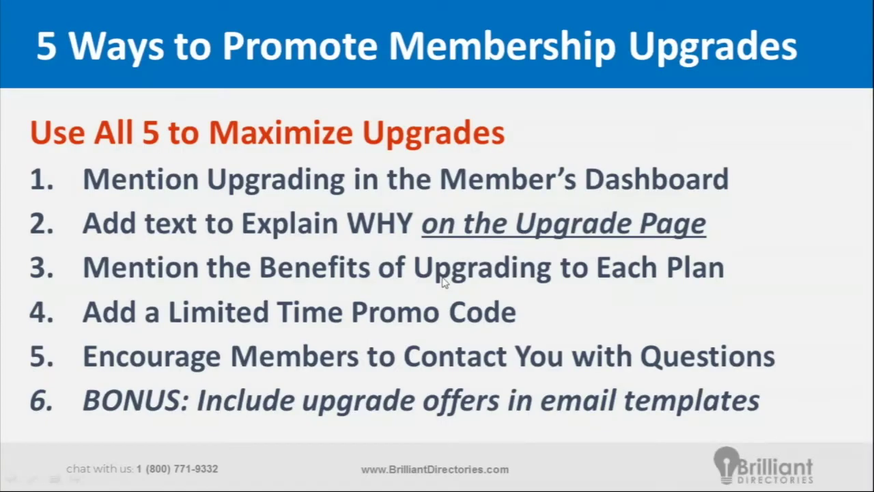
- Switch from the slides to the browser and scroll to the top of the upgrade page
key("alt+Tab")
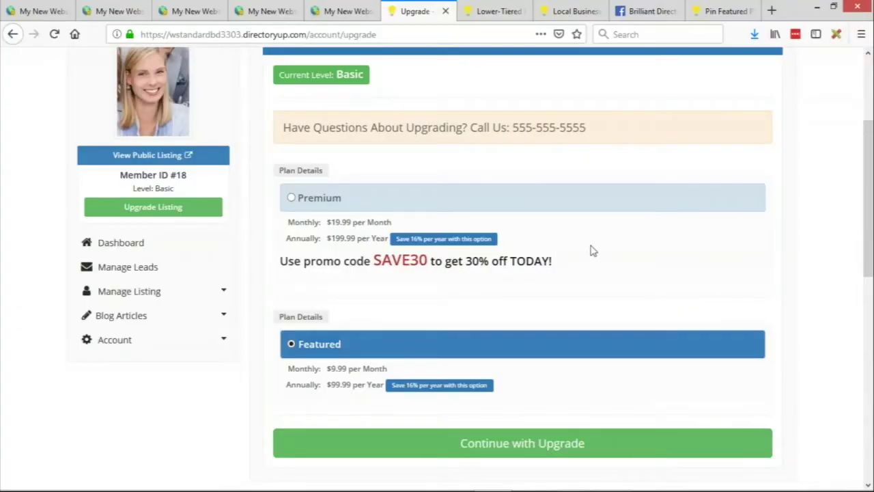
scroll(614, 263, "up", 1)
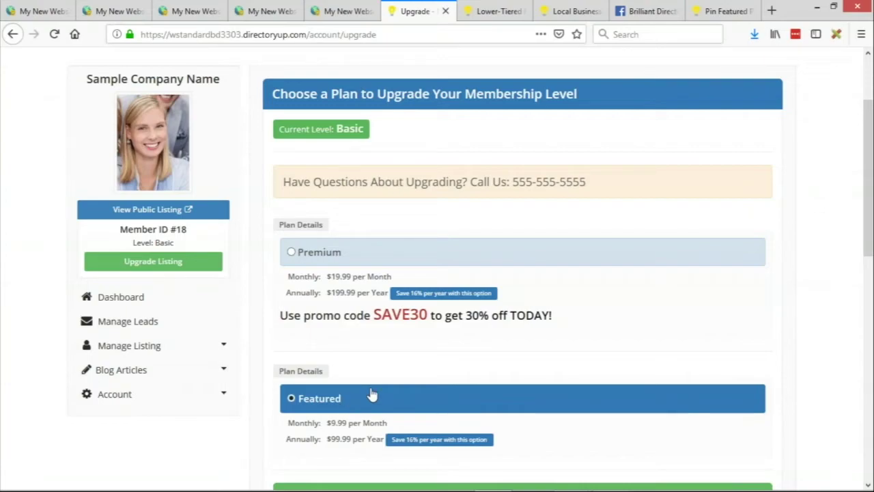
- In the admin site, open the Basic membership product for editing
scroll(437, 274, "up", 1)
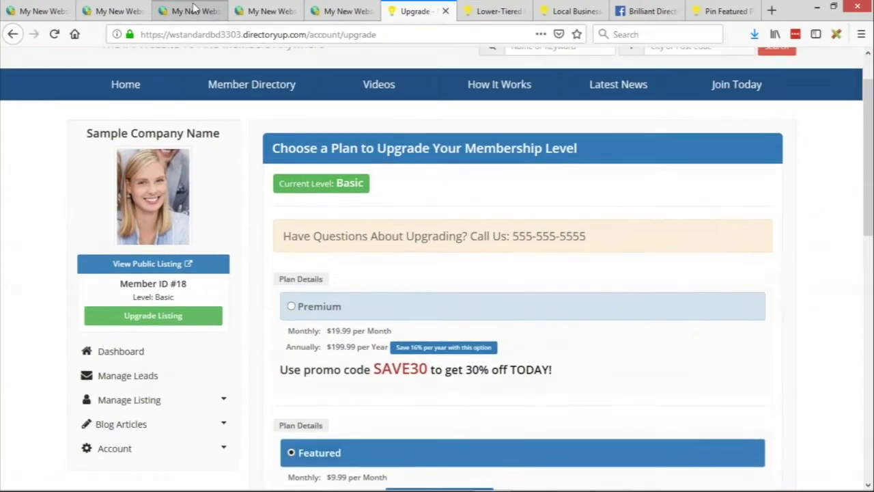
left_click(194, 10)
left_click(41, 223)
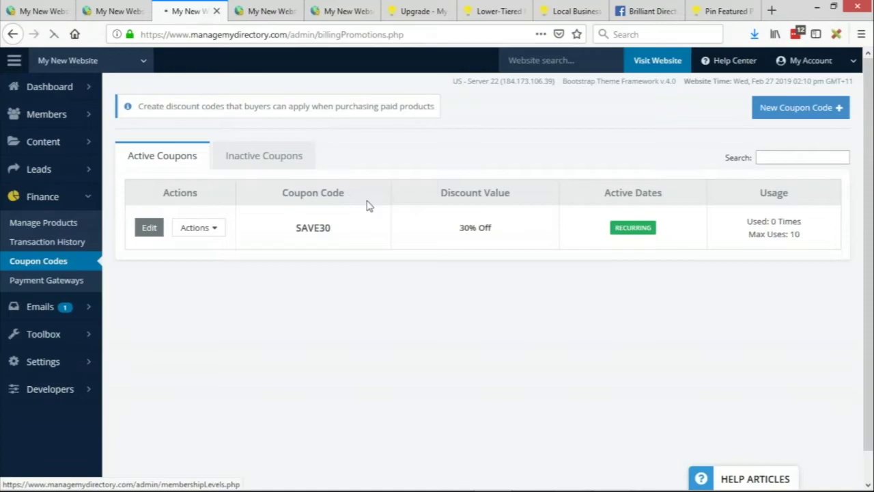
scroll(363, 208, "down", 3)
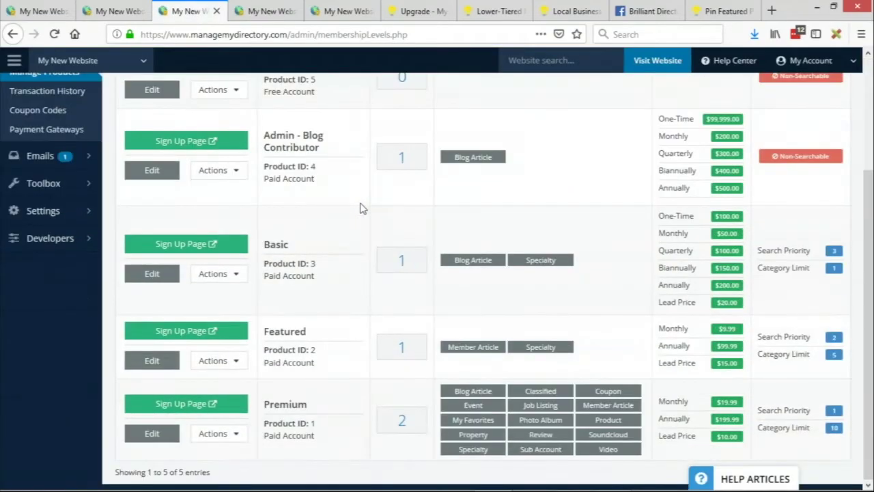
scroll(392, 232, "up", 3)
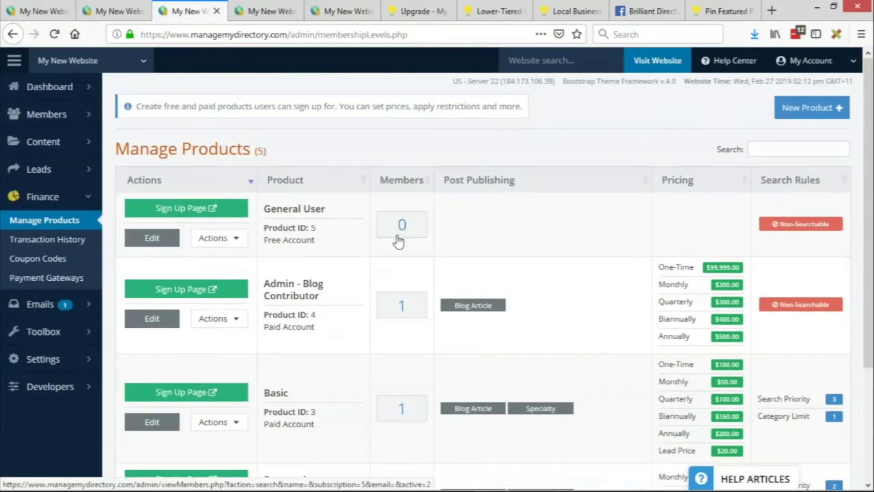
scroll(399, 241, "down", 3)
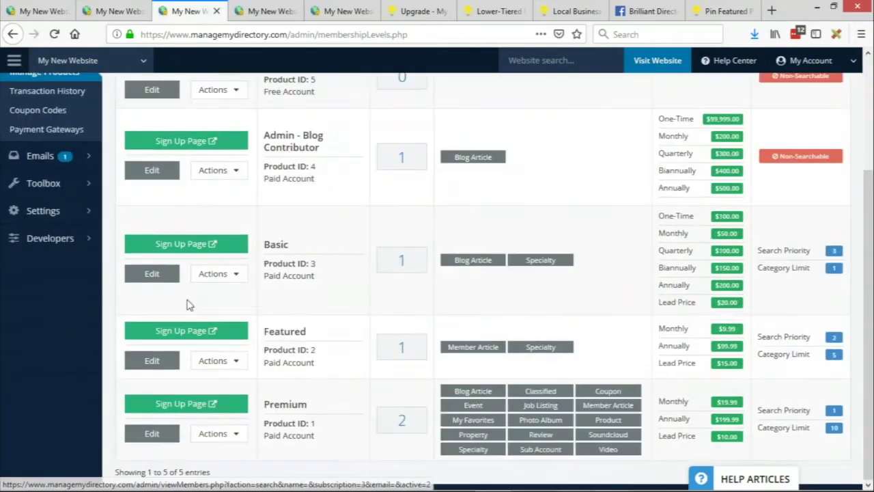
left_click(158, 283)
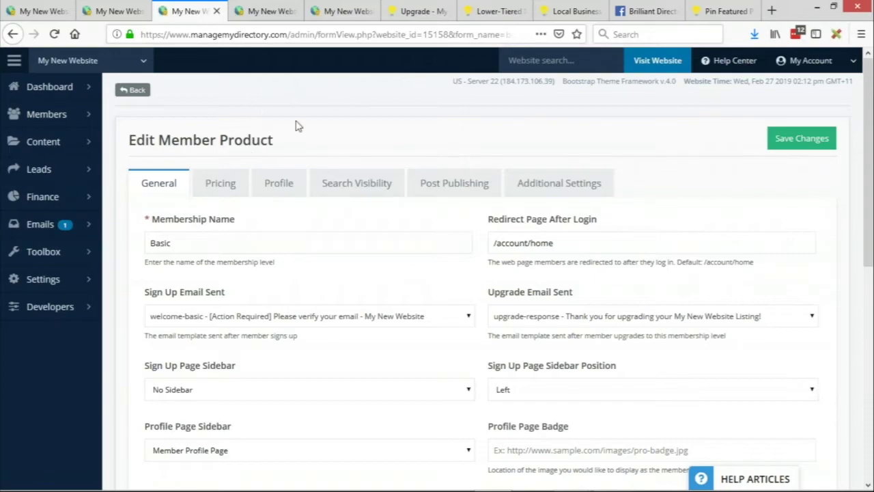
- Untick Featured under Basic's available upgrade options and save the product details
left_click(231, 192)
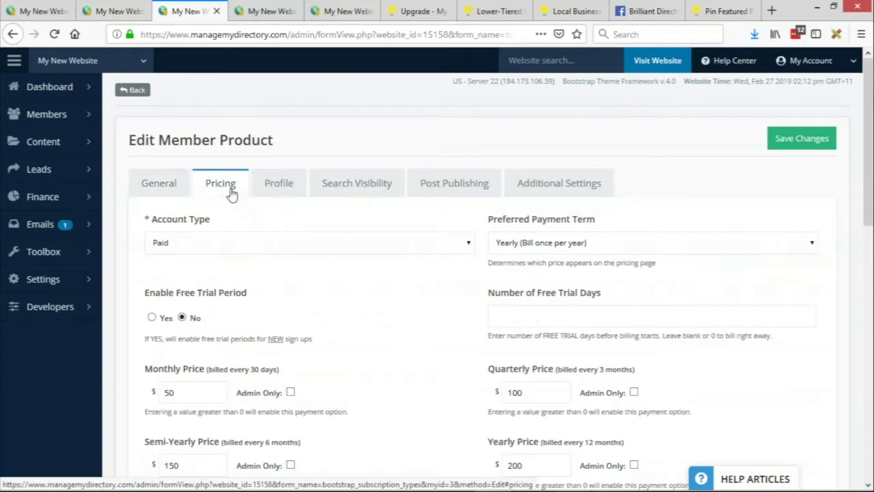
scroll(355, 245, "down", 6)
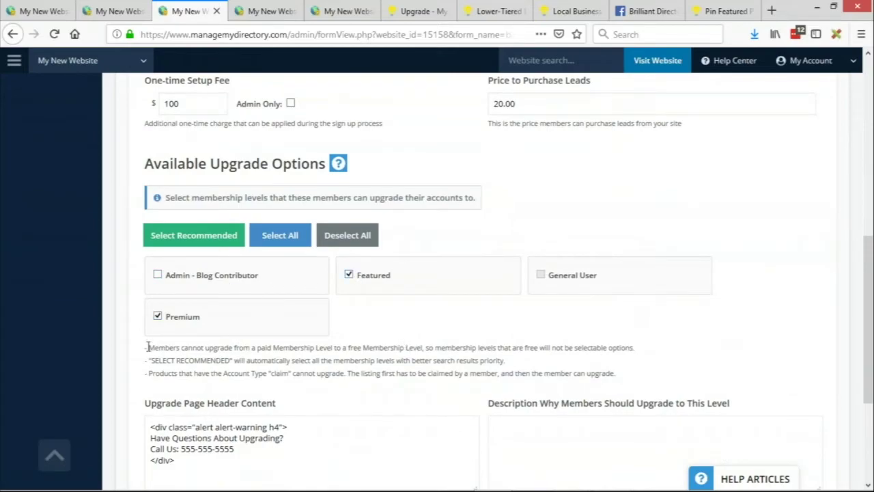
left_click(349, 276)
scroll(544, 242, "down", 3)
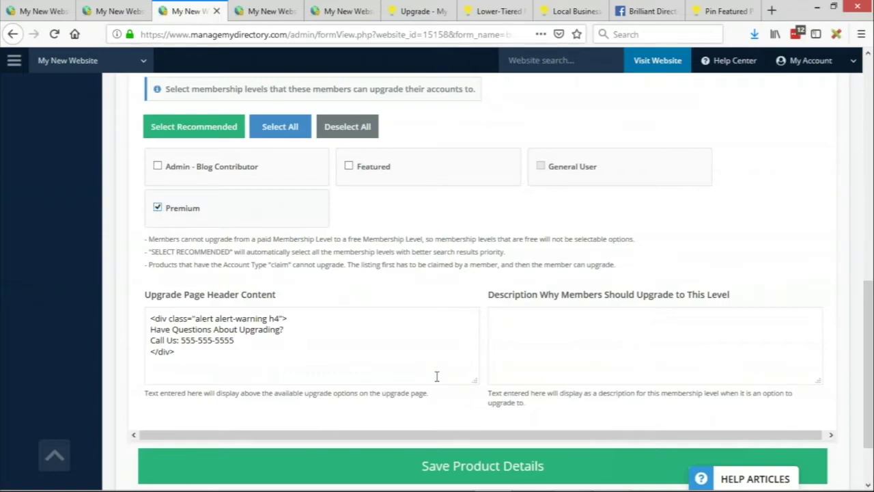
left_click(466, 465)
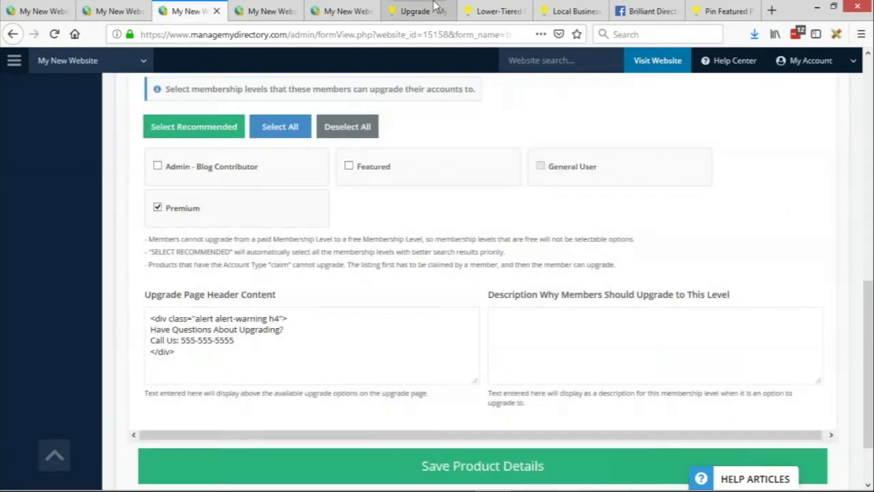
left_click(416, 11)
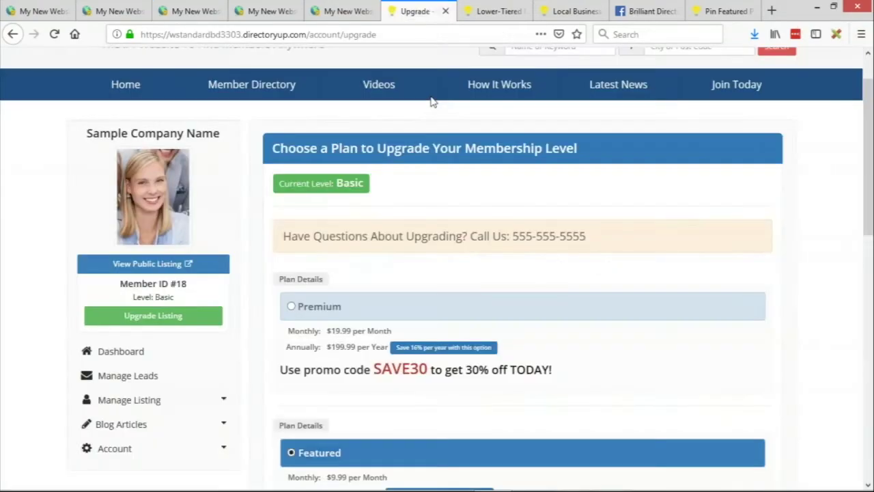
left_click(53, 34)
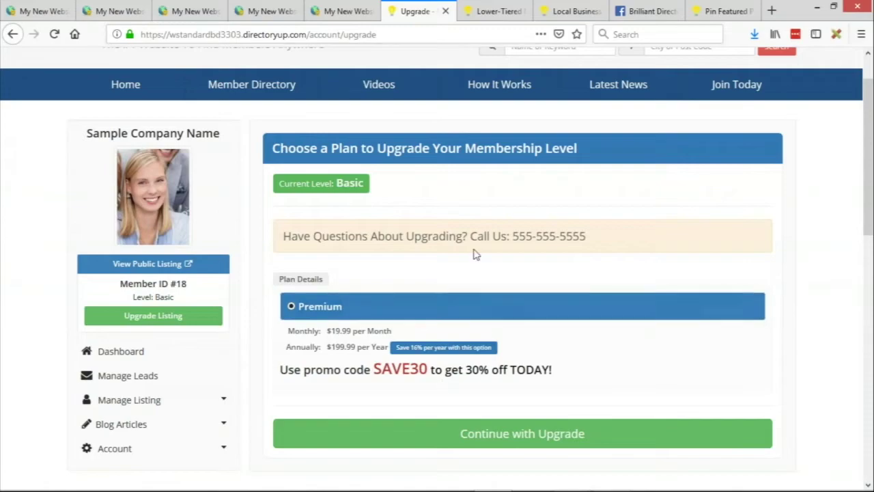
left_click_drag(471, 236, 592, 237)
left_click(591, 237)
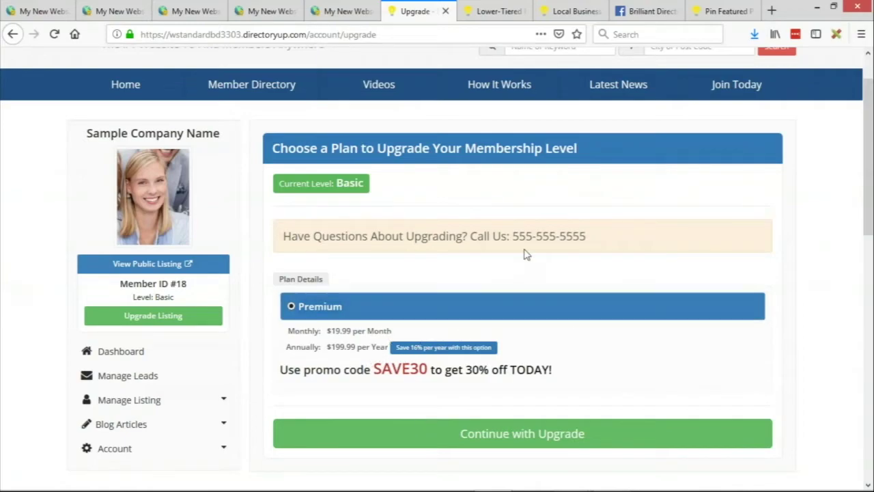
left_click_drag(512, 232, 595, 231)
- Open Email Templates and search for 'upgrade'
key("ctrl+1")
mouse_move(60, 307)
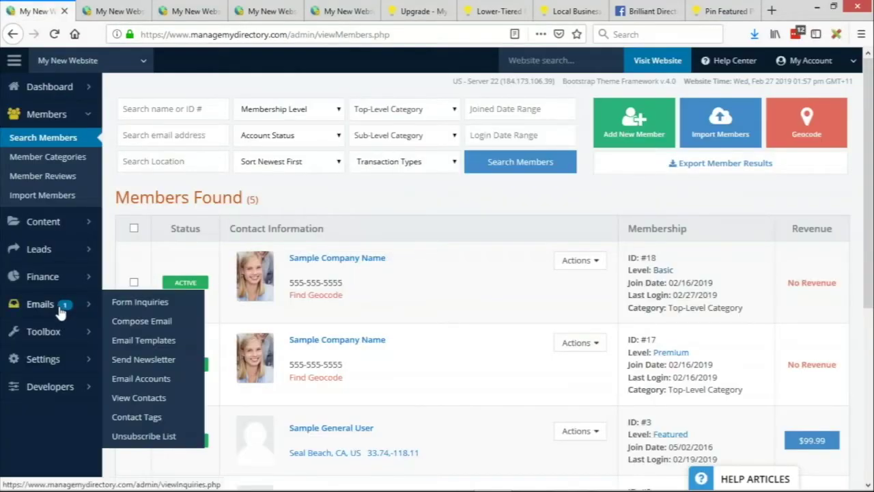
left_click(148, 338)
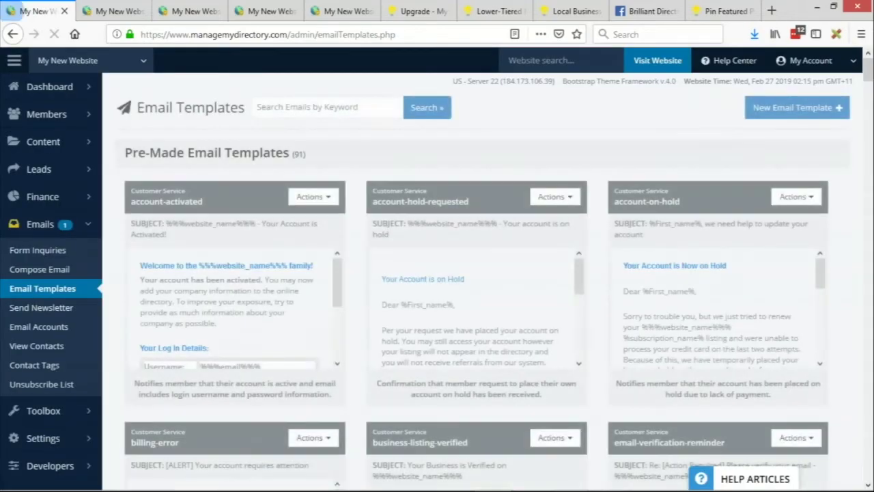
left_click(310, 108)
type("upgrade")
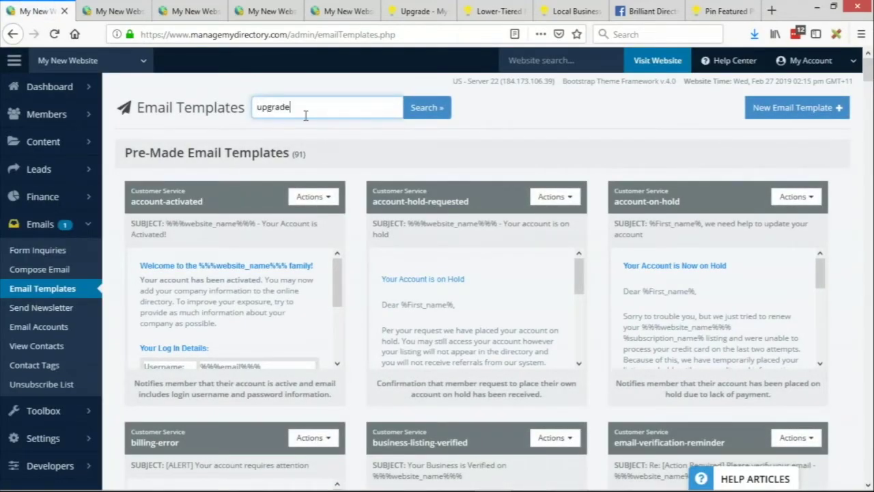
key("Return")
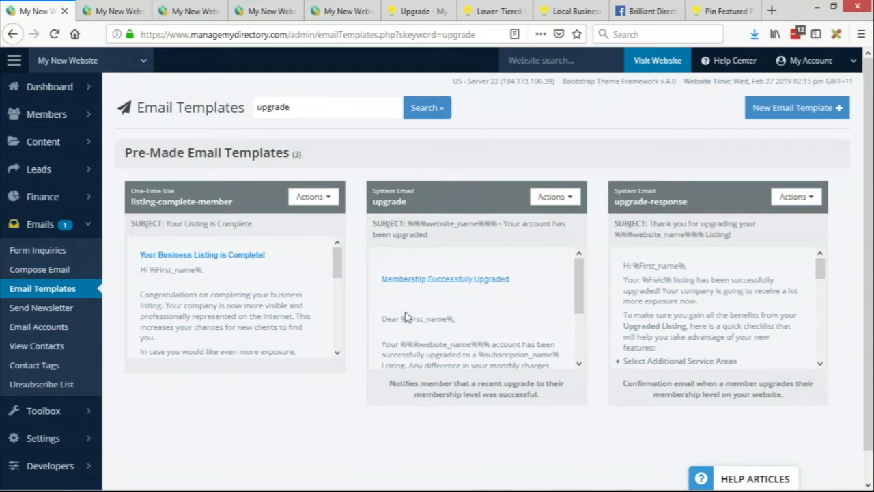
- Search the templates for 'welcome', view the account-activated template's actions, then return to the slides
double_click(307, 107)
type("welcome")
key("Return")
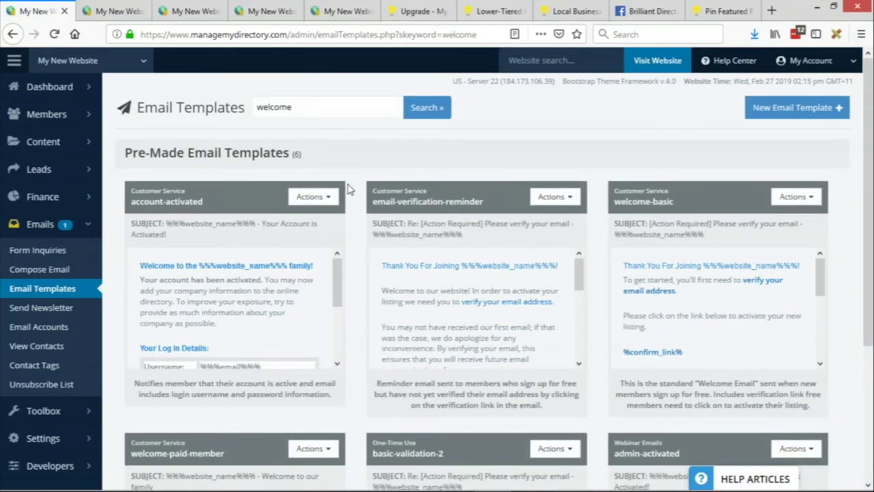
left_click(313, 196)
left_click(174, 272)
key("alt+Tab")
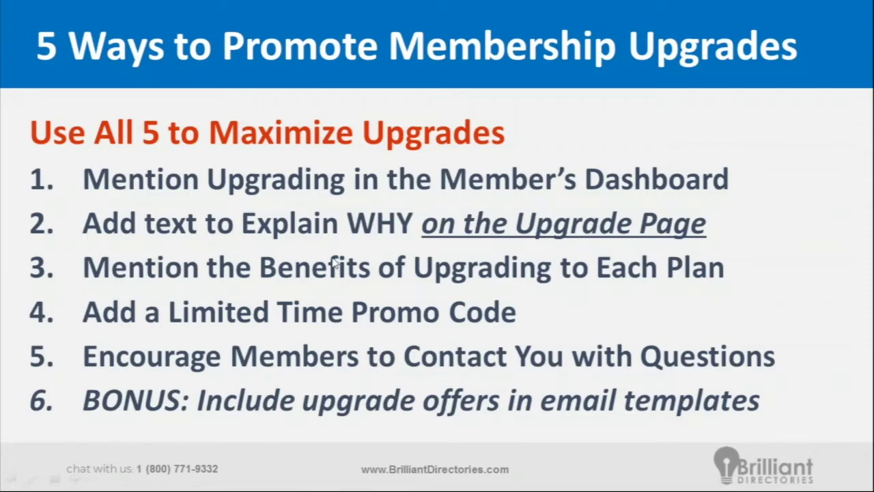
- Close three extra My New Website admin tabs, leaving the upgrade page, then return to the slides
key("alt+Tab")
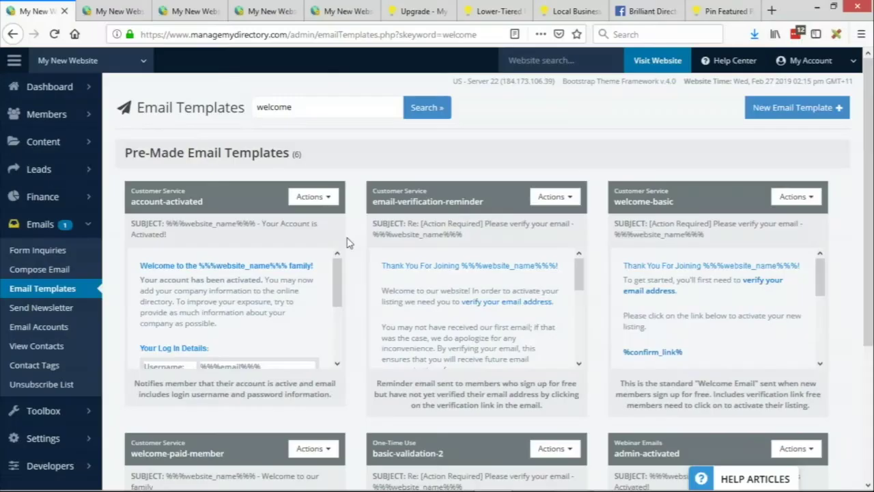
left_click(347, 245)
left_click(217, 11)
left_click(217, 11)
left_click(216, 11)
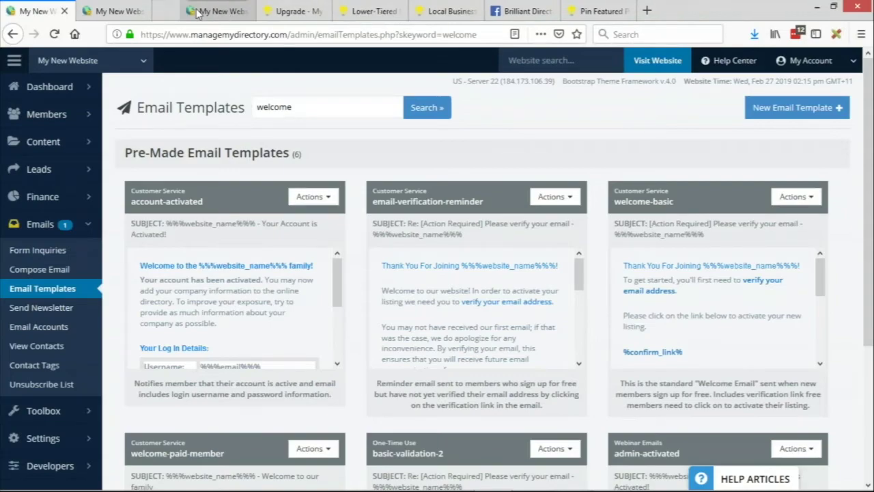
left_click(194, 11)
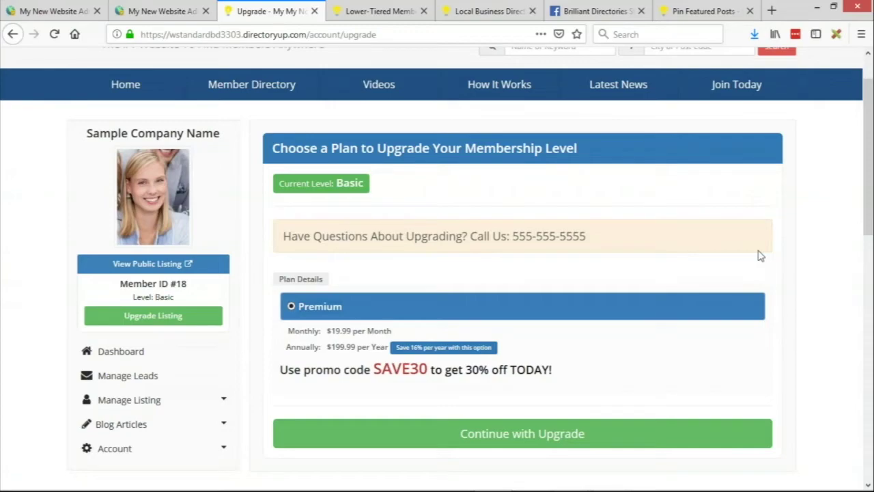
key("alt+Tab")
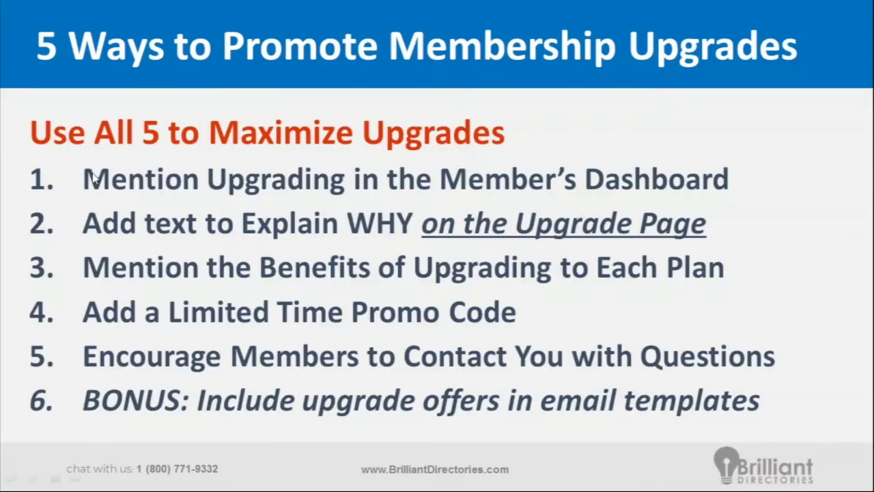
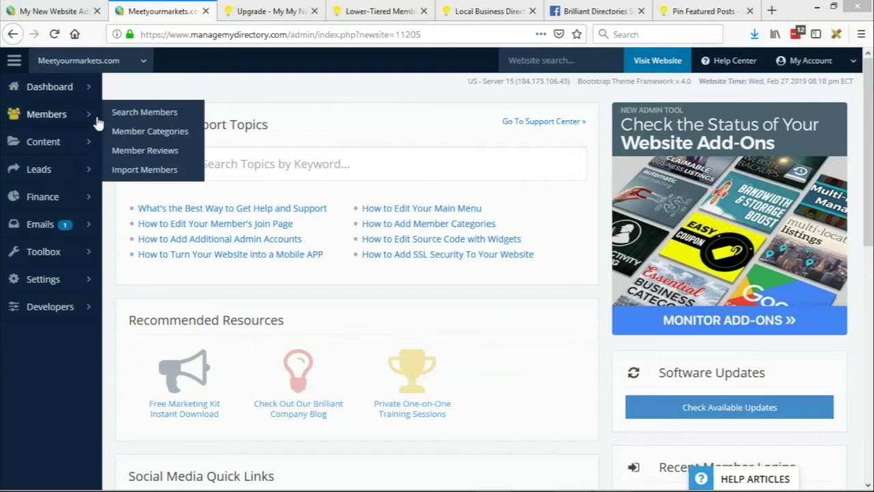
- From Manage Products, log in as the newest of the 95 Free Producer Listing members
left_click(134, 194)
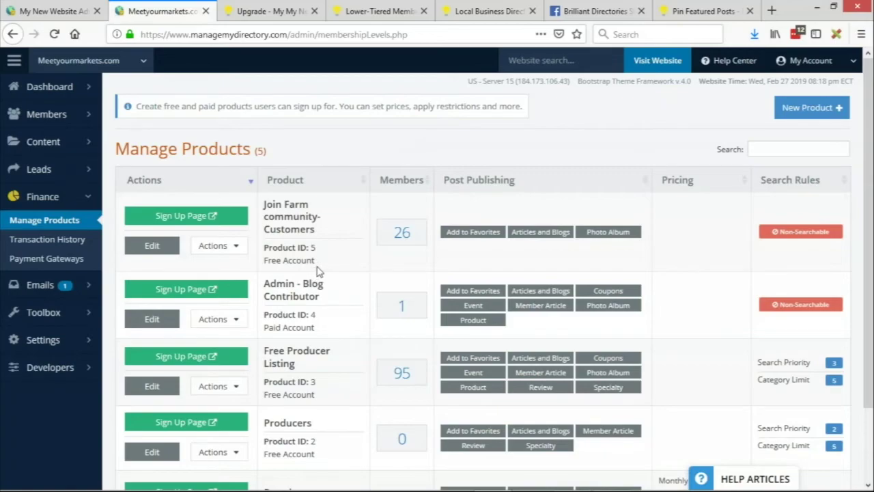
left_click(401, 372)
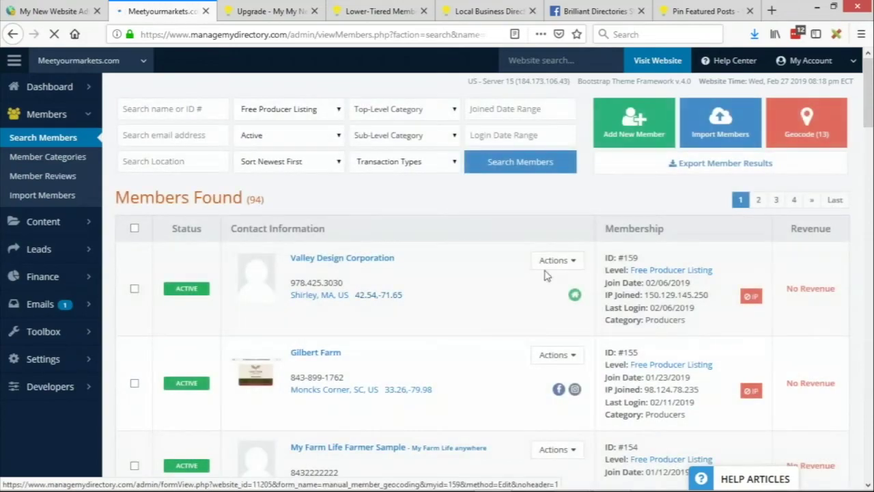
left_click(553, 260)
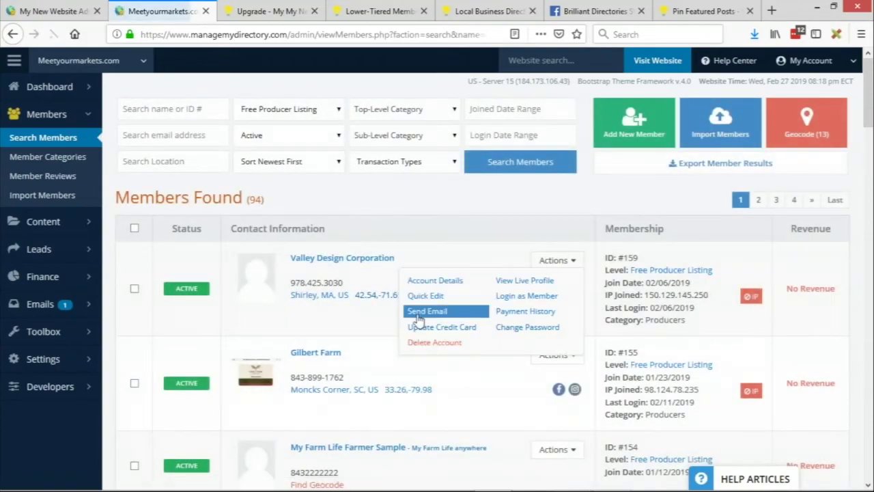
left_click(551, 258)
left_click(540, 296)
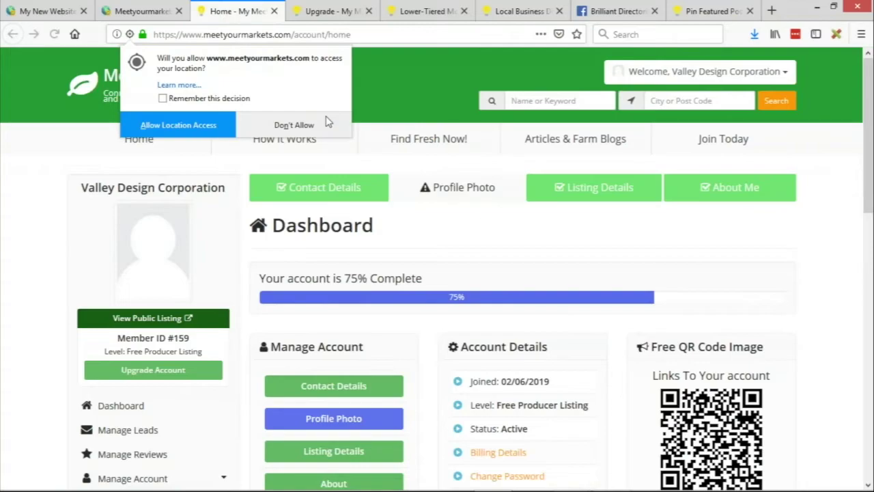
- Allow location access with the decision remembered, then review the 75% complete member dashboard
left_click(176, 98)
left_click(191, 129)
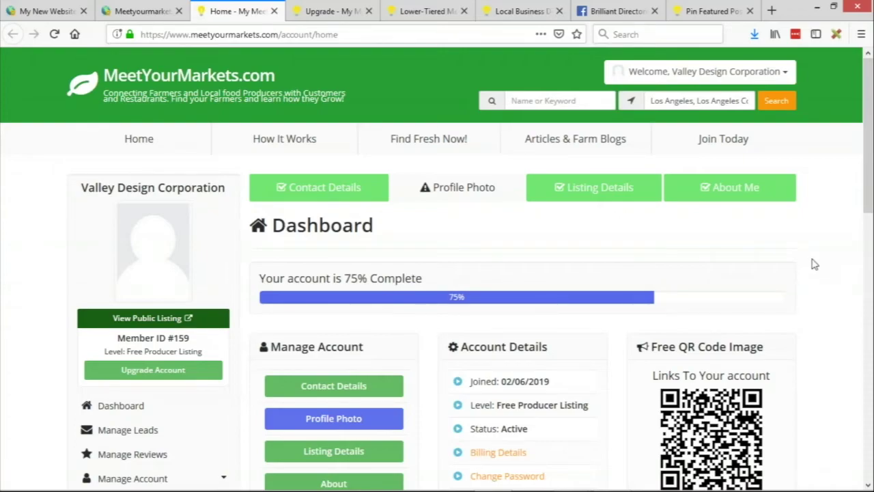
scroll(814, 264, "down", 4)
scroll(813, 264, "up", 1)
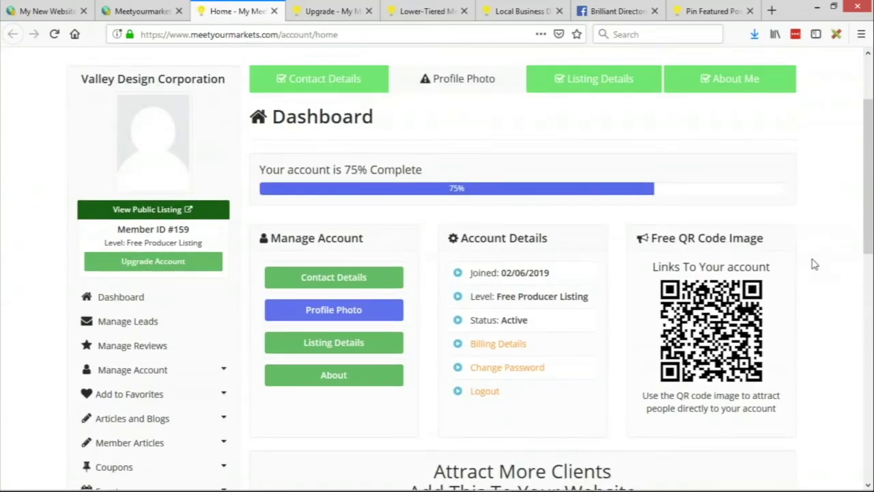
scroll(814, 264, "down", 3)
scroll(814, 264, "up", 3)
scroll(817, 264, "up", 2)
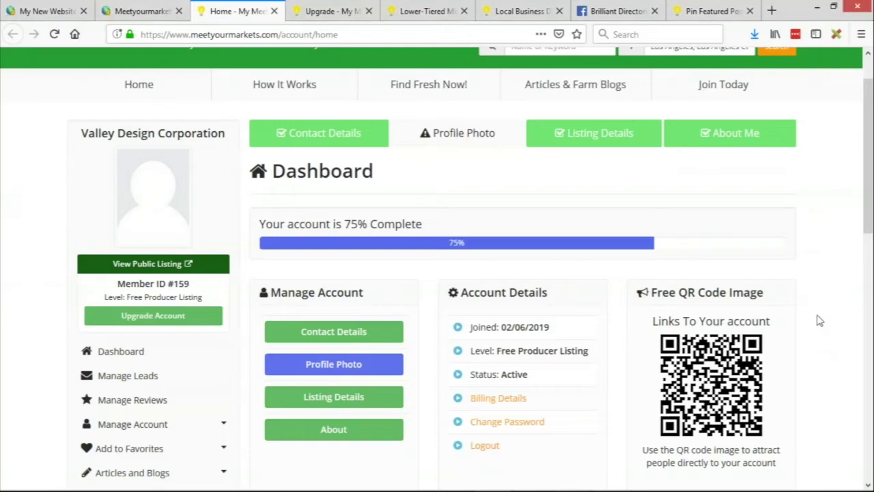
scroll(819, 320, "up", 2)
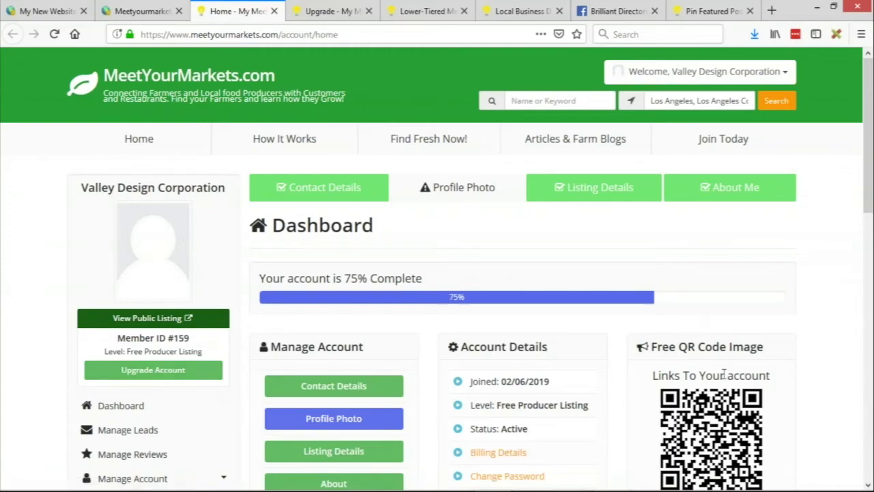
scroll(686, 325, "down", 2)
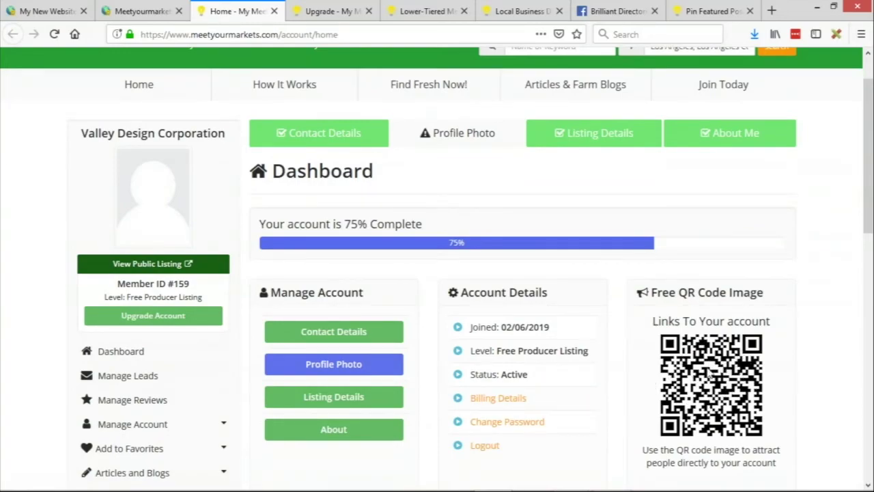
scroll(690, 340, "down", 2)
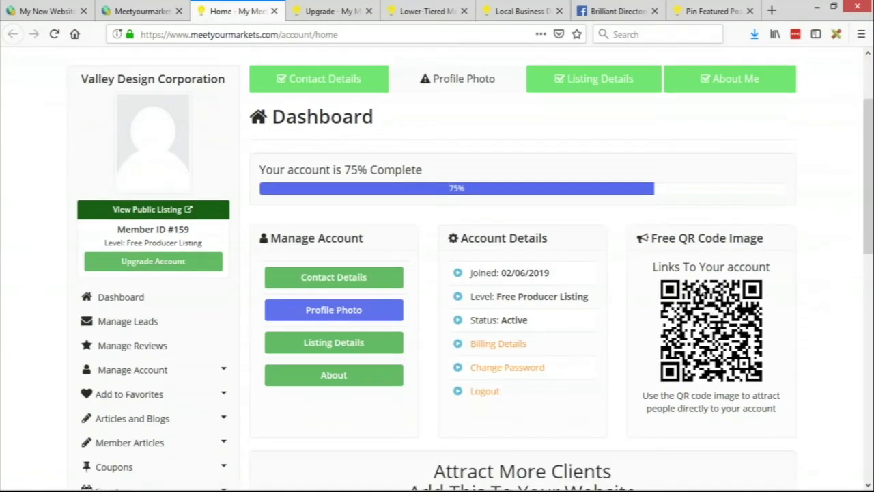
scroll(703, 291, "down", 2)
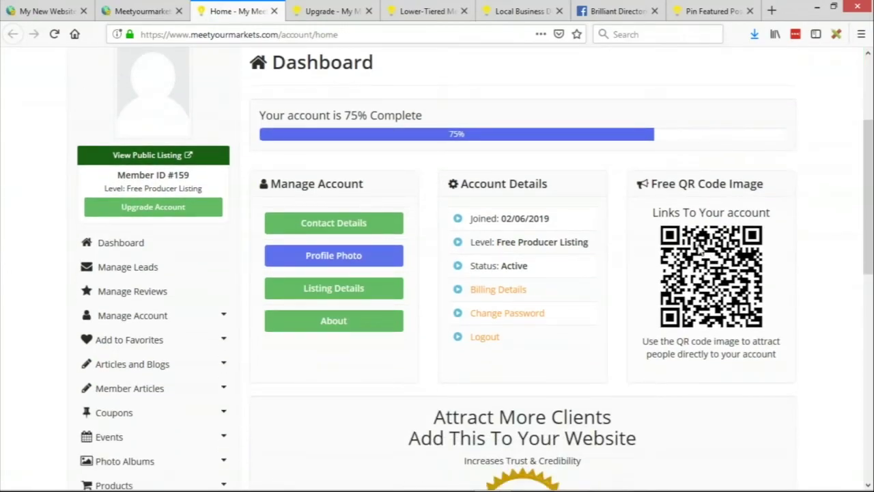
scroll(703, 250, "down", 2)
scroll(703, 249, "up", 2)
scroll(744, 334, "up", 5)
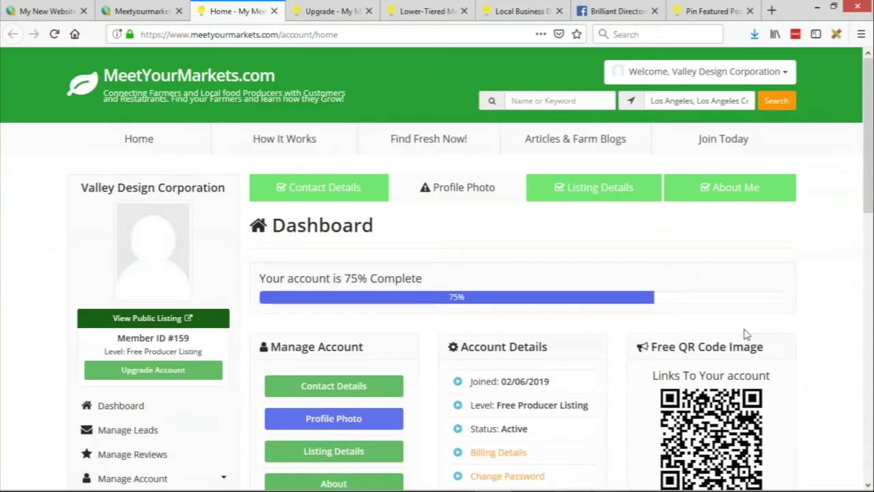
scroll(746, 334, "down", 6)
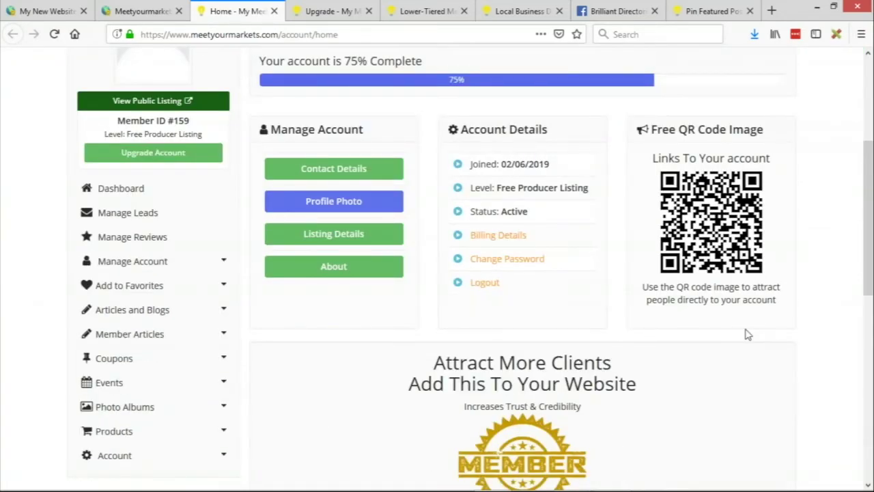
scroll(746, 333, "up", 3)
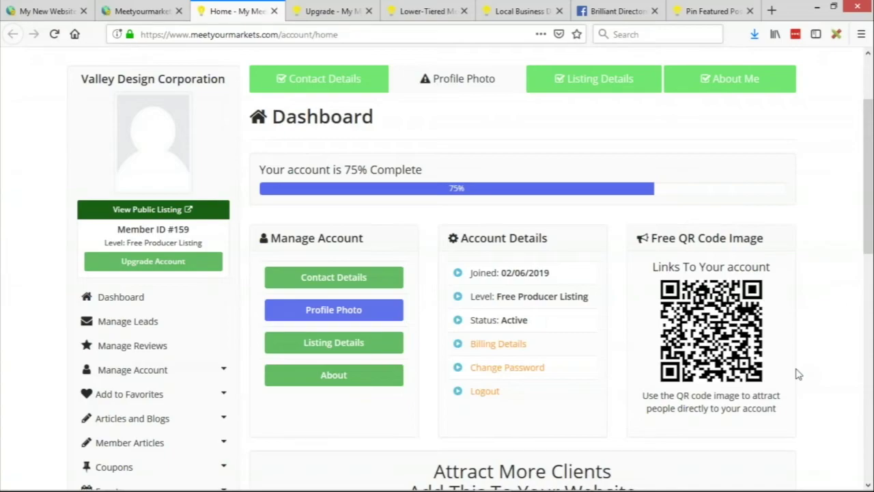
scroll(799, 374, "up", 2)
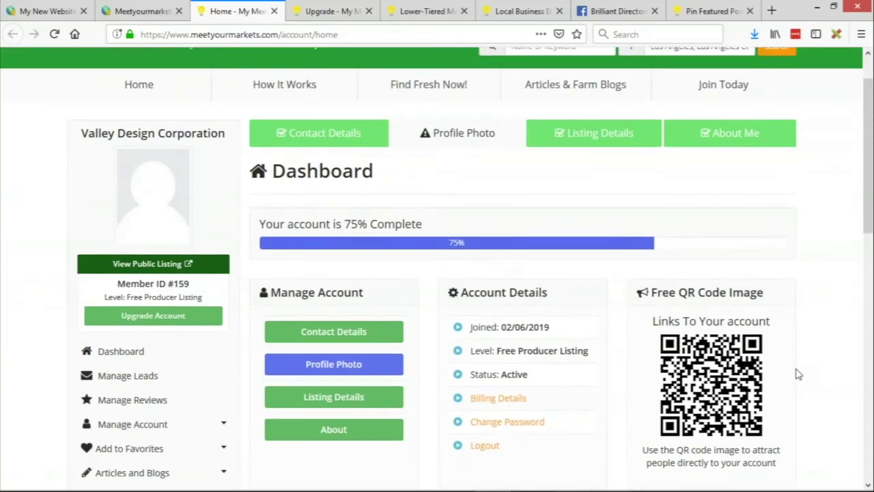
scroll(587, 285, "down", 4)
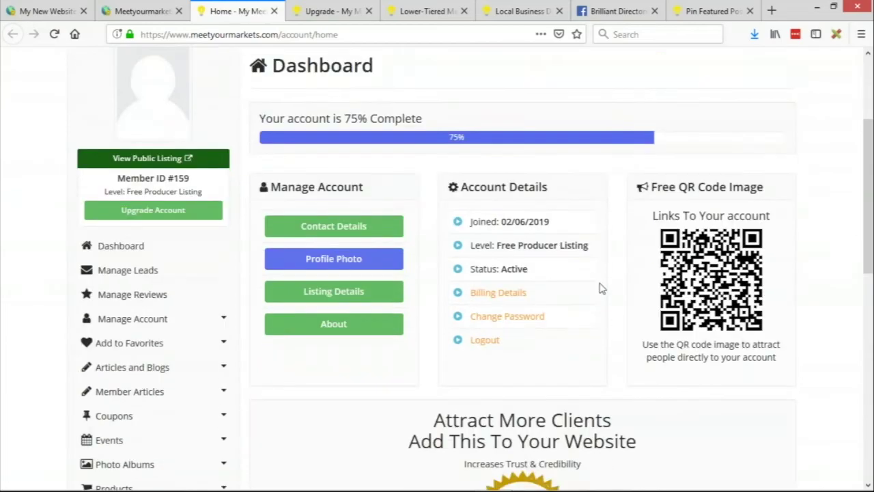
scroll(600, 289, "up", 6)
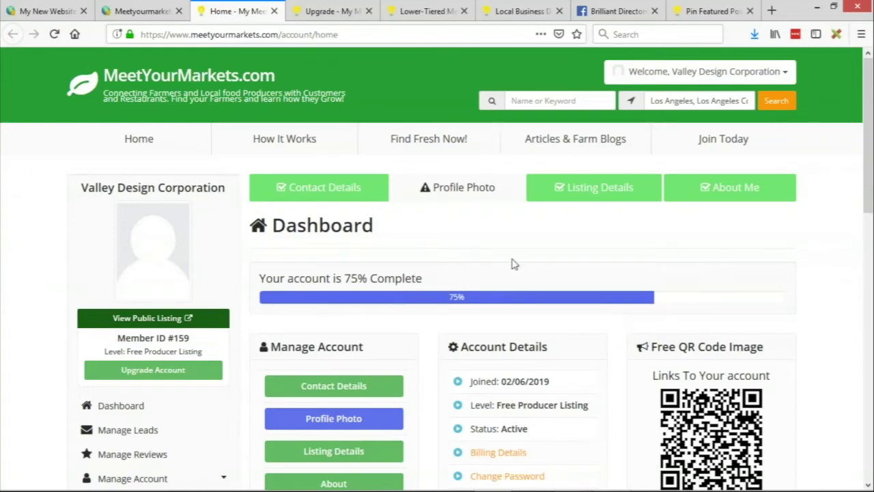
scroll(513, 263, "down", 2)
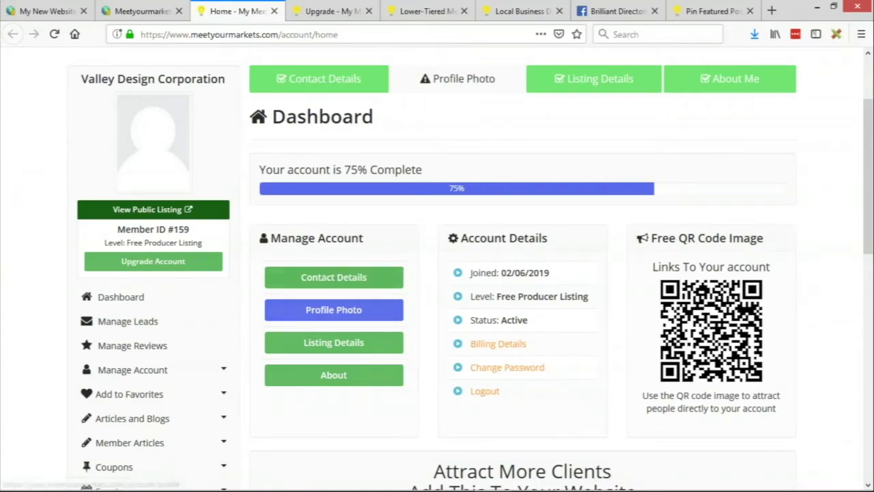
- Set Show Profile Progress Bar and Show Profile Steps to No in Free Producer Listing's Additional Settings
left_click(147, 11)
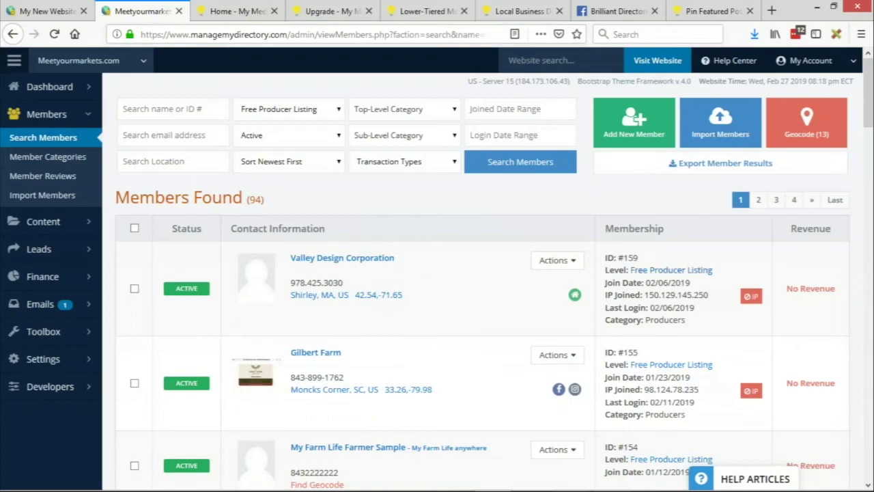
left_click(683, 270)
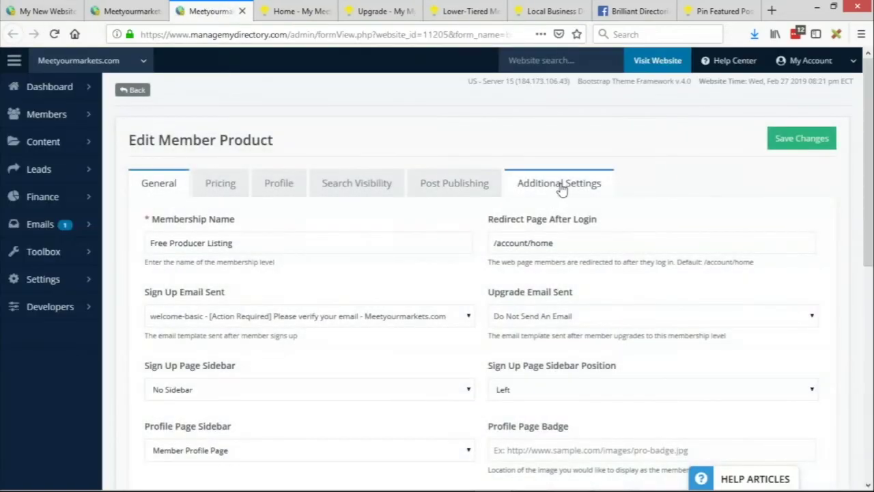
left_click(560, 183)
scroll(453, 236, "down", 8)
scroll(462, 238, "down", 2)
left_click(525, 292)
scroll(523, 291, "down", 3)
scroll(225, 353, "down", 1)
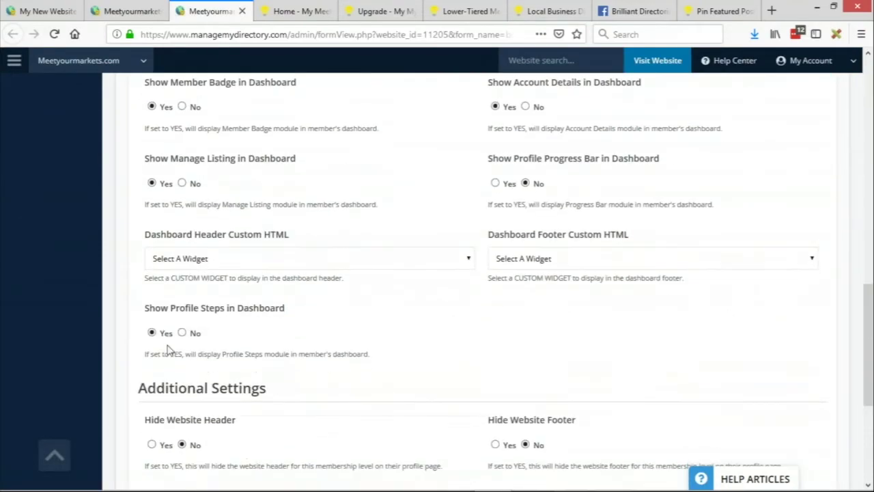
left_click(181, 333)
- Review the dashboard's Attract More Clients section with its MEMBER badge and copy-and-paste code
left_click(290, 7)
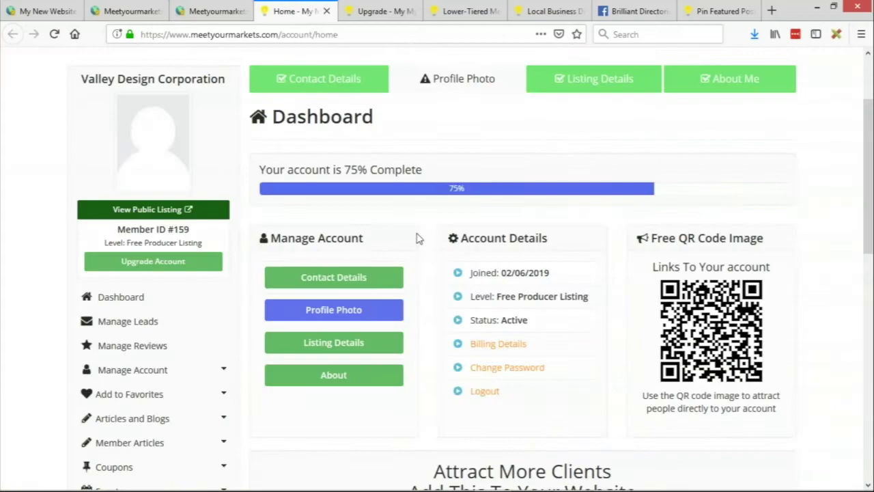
scroll(473, 312, "down", 7)
left_click_drag(433, 167, 581, 167)
left_click(611, 220)
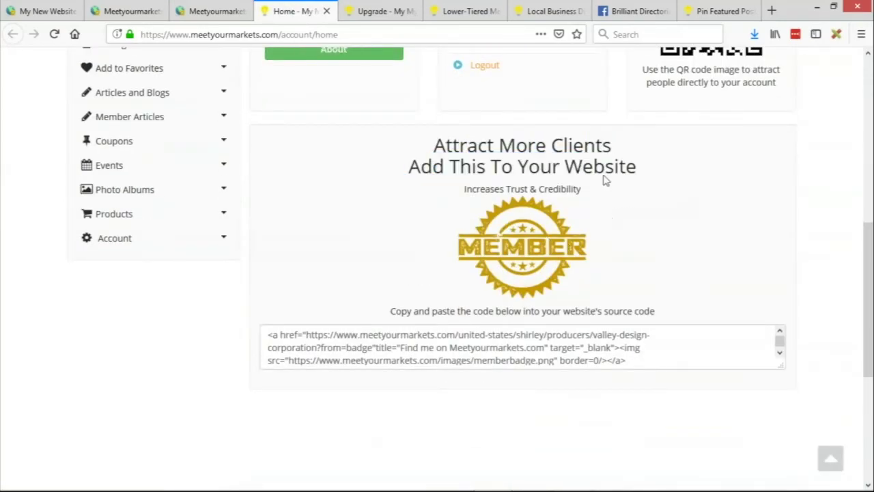
scroll(574, 352, "up", 5)
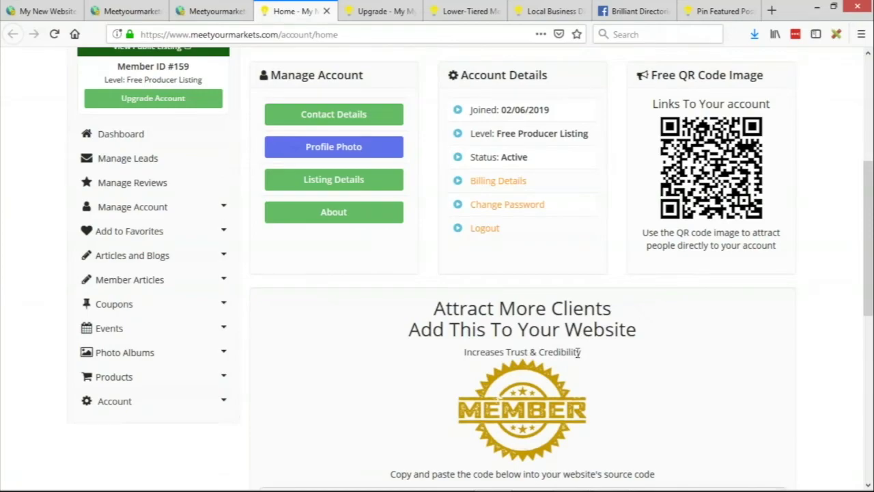
scroll(354, 131, "up", 5)
scroll(602, 247, "down", 5)
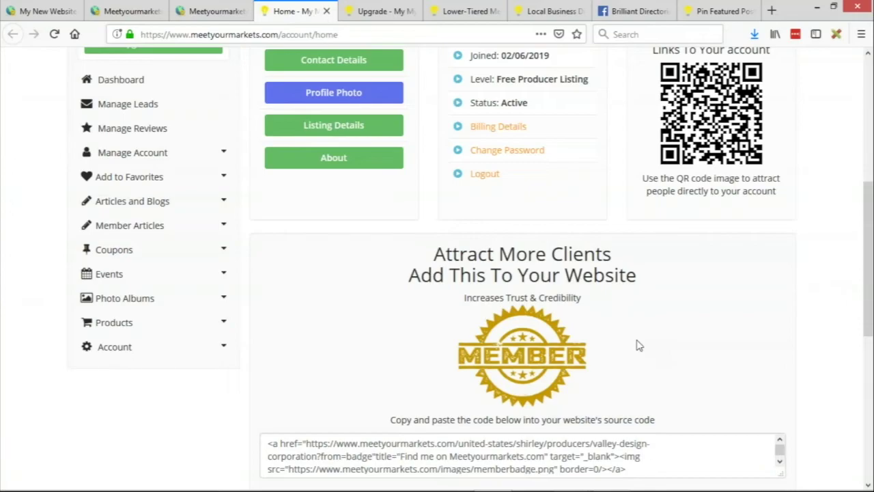
- Compare the Free Producer Listing dashboard settings against the member's live dashboard
left_click(210, 9)
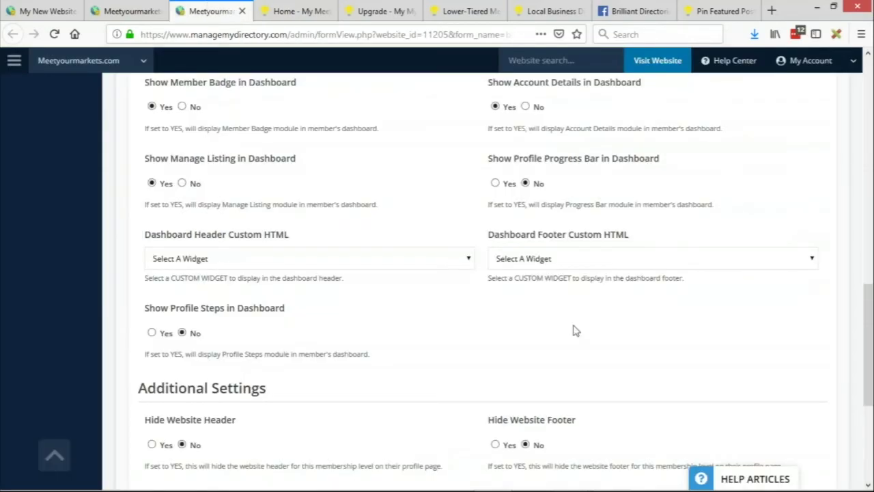
scroll(468, 323, "up", 3)
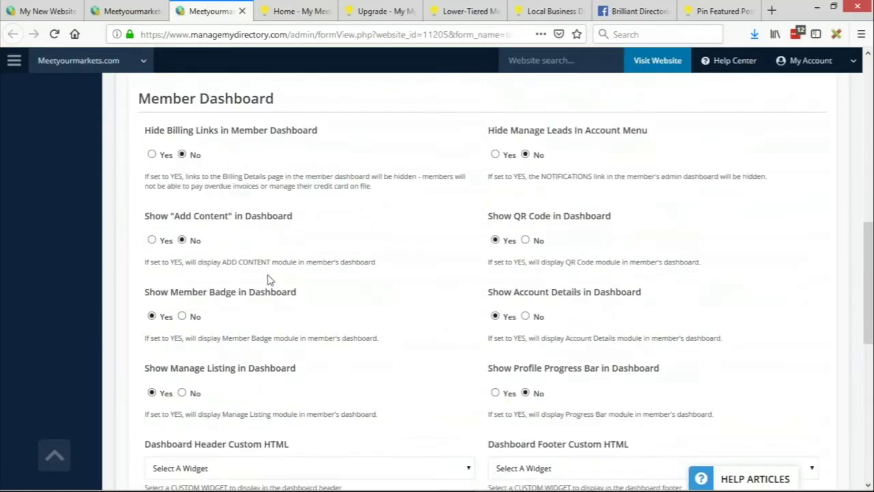
left_click_drag(141, 303, 307, 303)
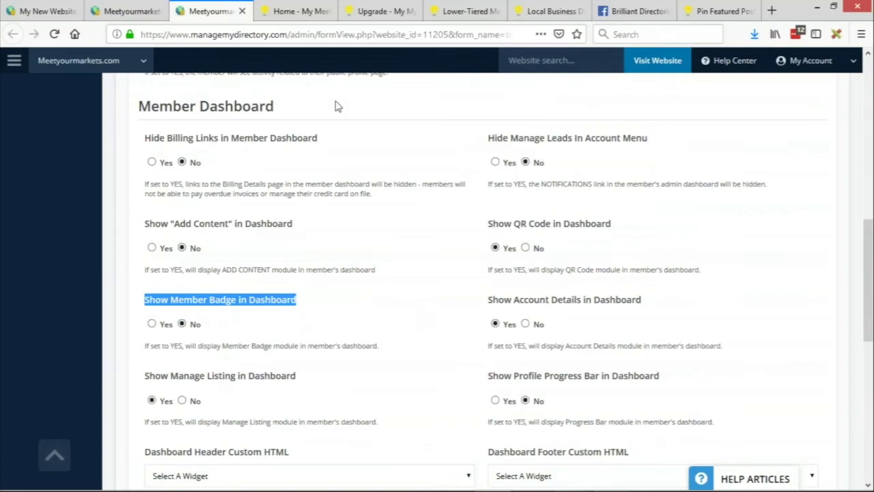
left_click(311, 12)
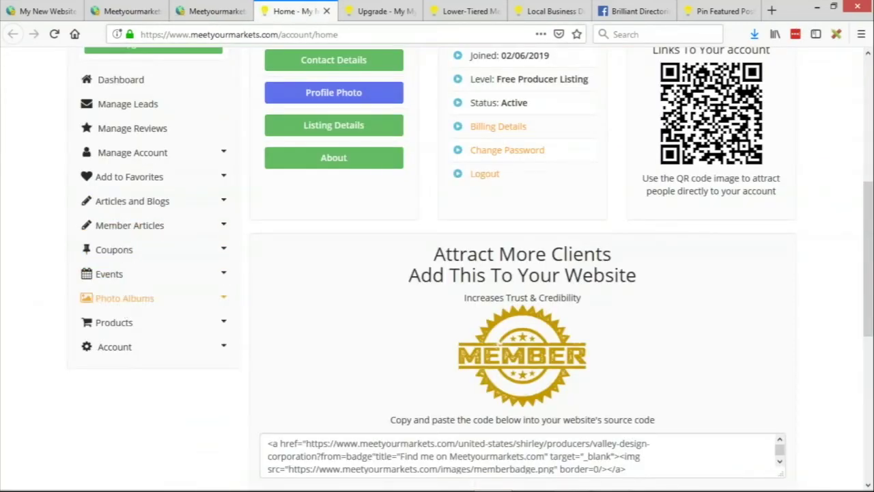
left_click(217, 11)
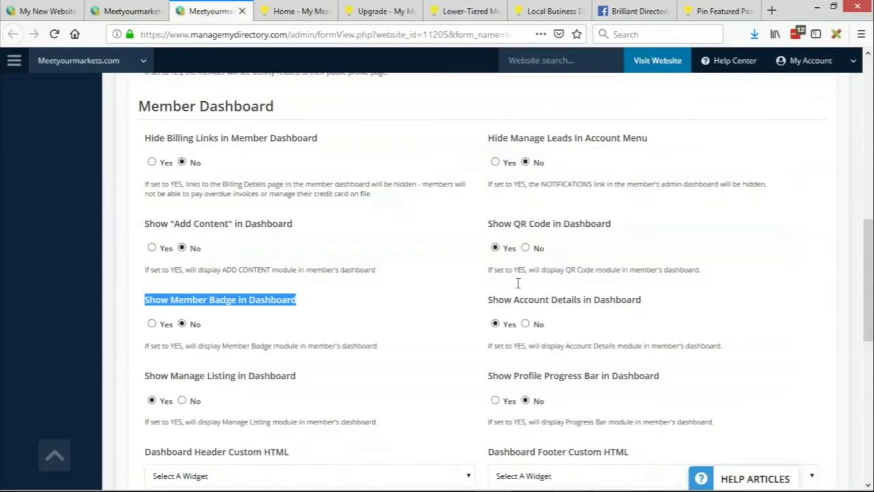
scroll(464, 262, "down", 2)
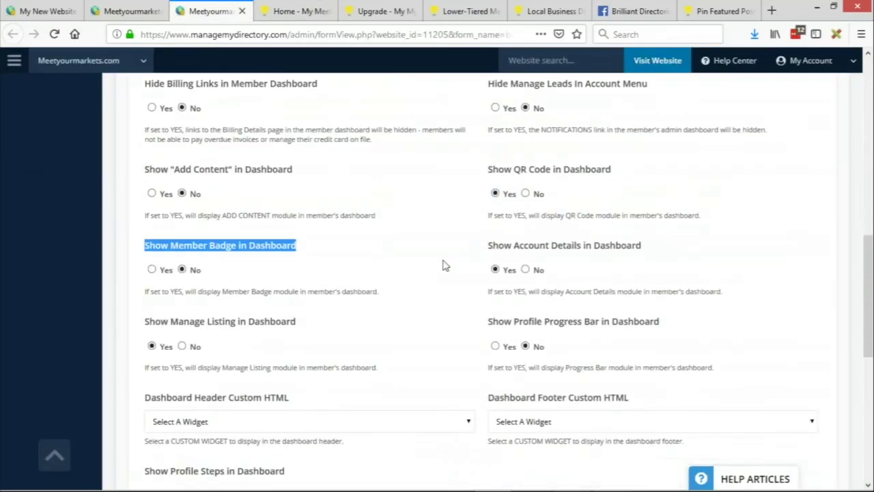
- Set Show "Add Content" in Dashboard to Yes and save the Free Producer Listing settings
left_click_drag(145, 178, 293, 178)
left_click(151, 194)
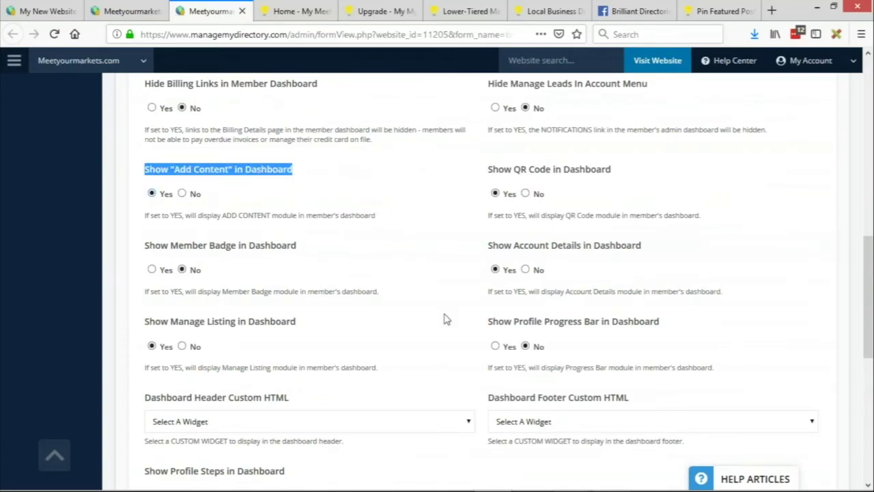
scroll(447, 321, "up", 4)
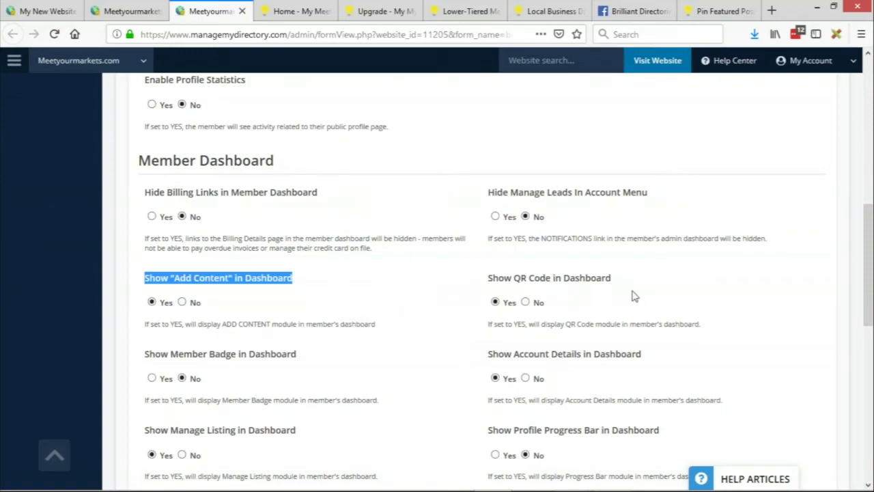
scroll(630, 295, "up", 8)
scroll(740, 213, "up", 1)
left_click(798, 140)
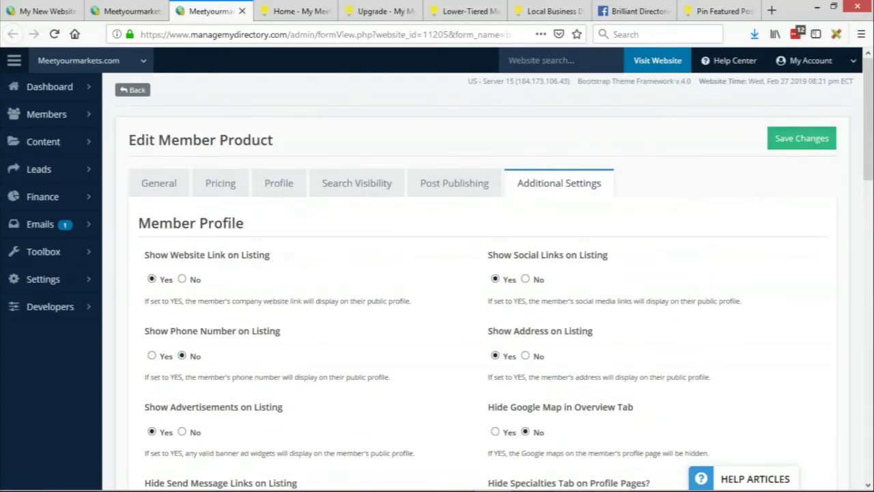
left_click(292, 11)
scroll(676, 302, "up", 5)
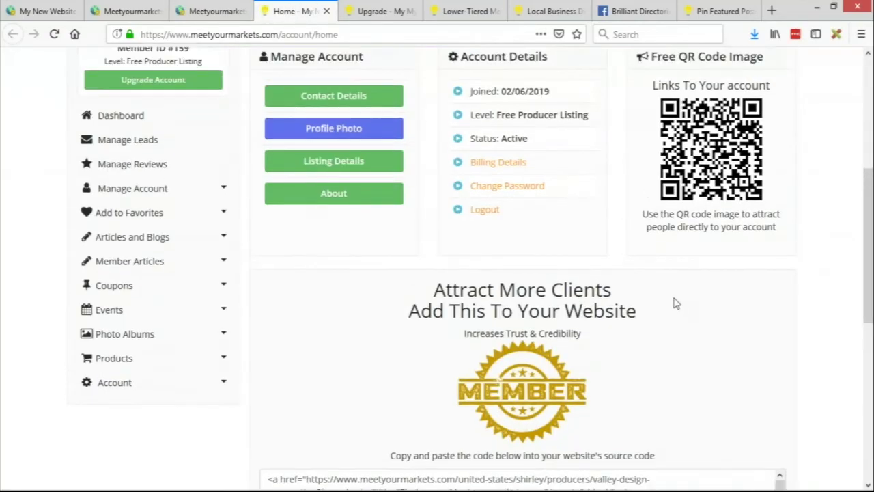
- Reload the member dashboard and check the new Add Content section
left_click(54, 33)
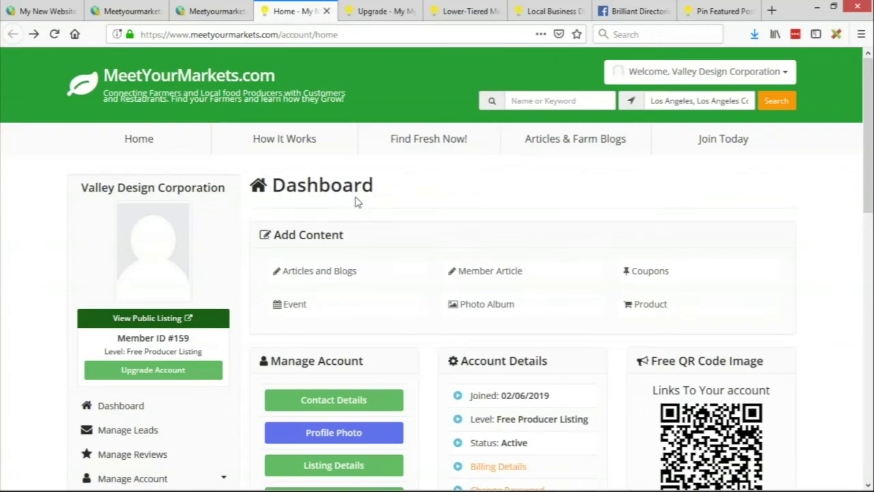
scroll(393, 205, "down", 3)
left_click_drag(274, 126, 344, 126)
left_click(345, 125)
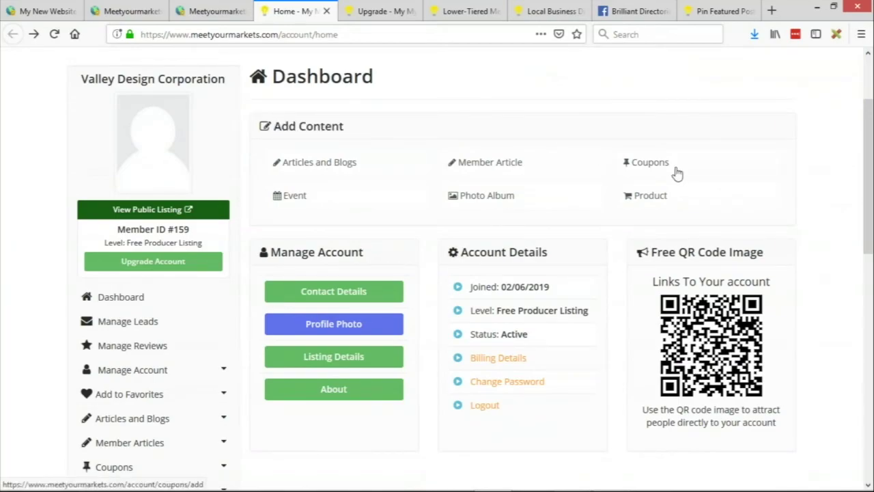
scroll(656, 205, "down", 3)
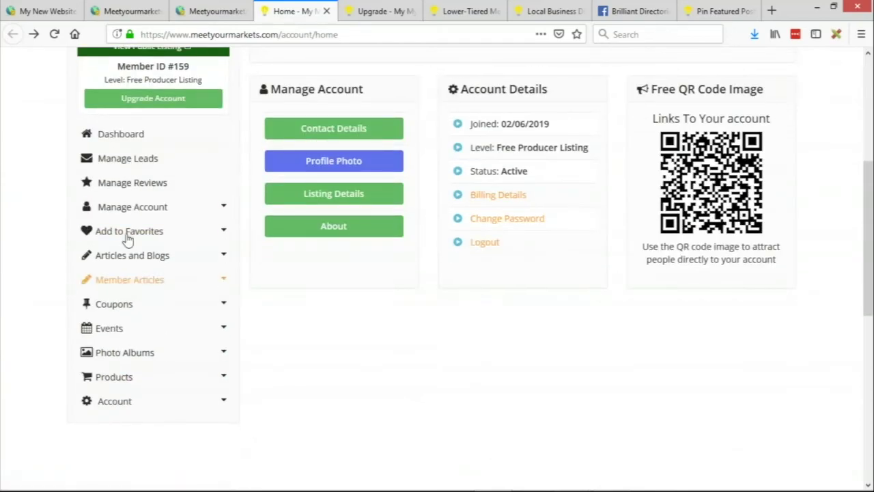
scroll(708, 54, "up", 3)
scroll(478, 266, "up", 3)
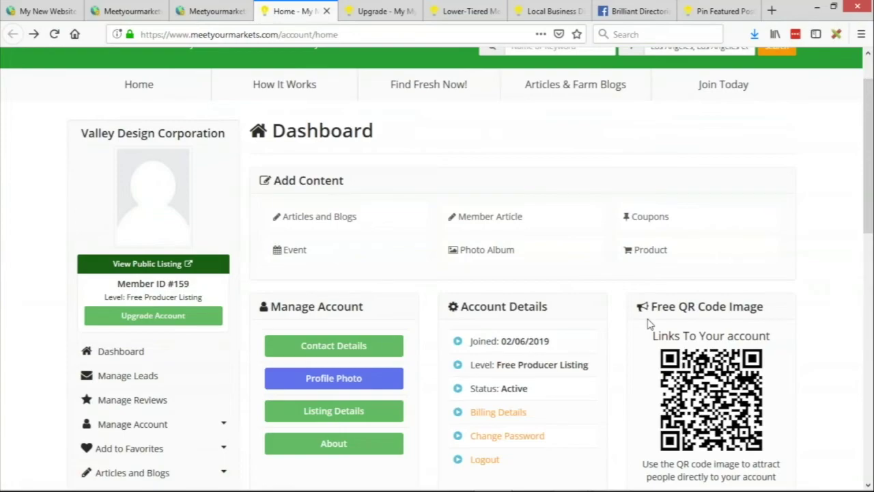
- Highlight the joined date and Free Producer membership level in the Account Details panel
left_click_drag(471, 341, 570, 334)
left_click_drag(481, 364, 557, 362)
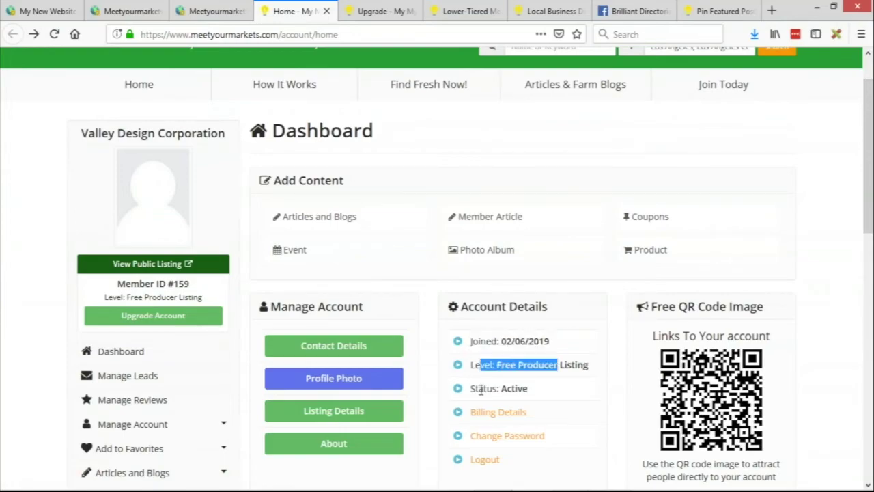
left_click_drag(480, 389, 517, 388)
left_click(346, 157)
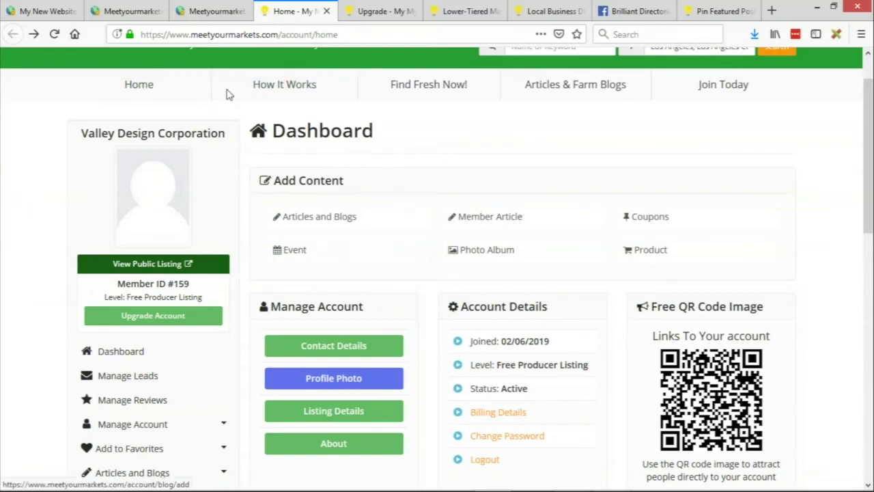
- Start a new widget in Widget Manager and begin entering the name Free Member Upgrade Dashboard
left_click(130, 11)
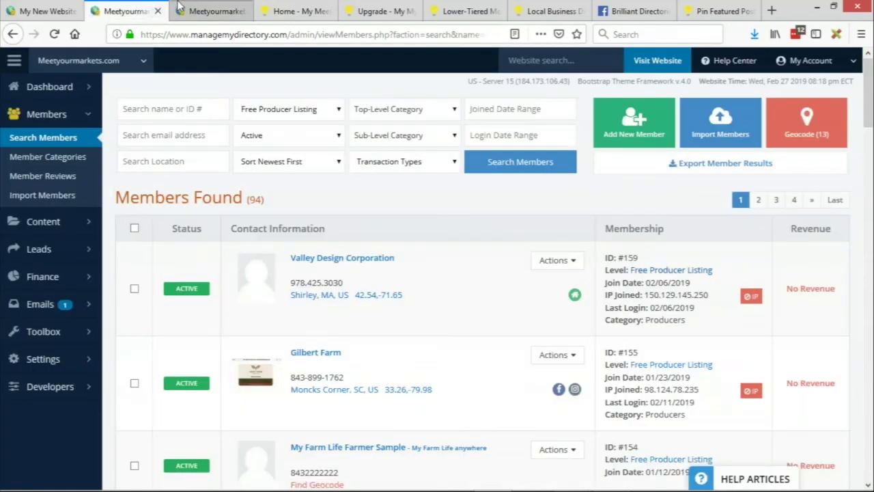
mouse_move(47, 232)
mouse_move(68, 331)
left_click(123, 327)
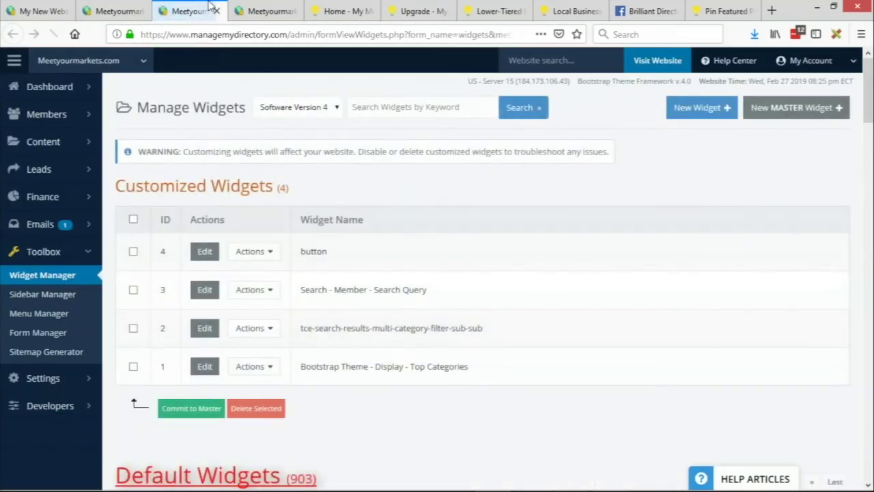
left_click(710, 109)
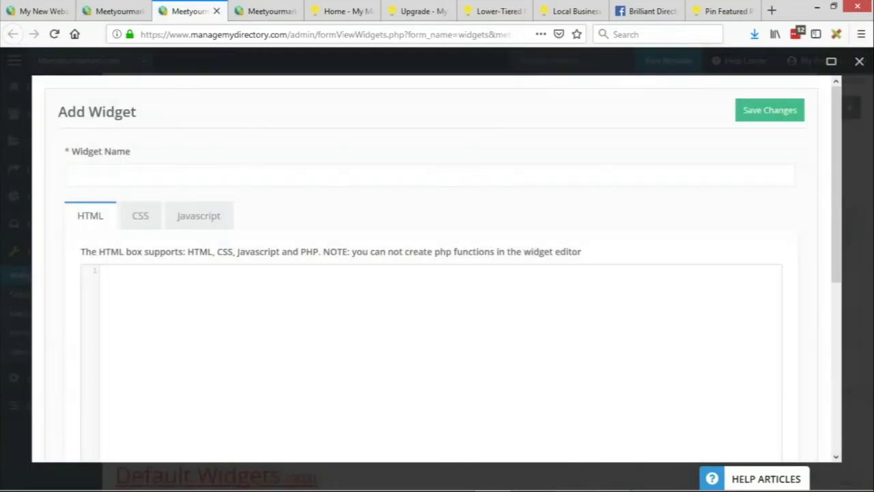
left_click(141, 167)
type("Feeee ")
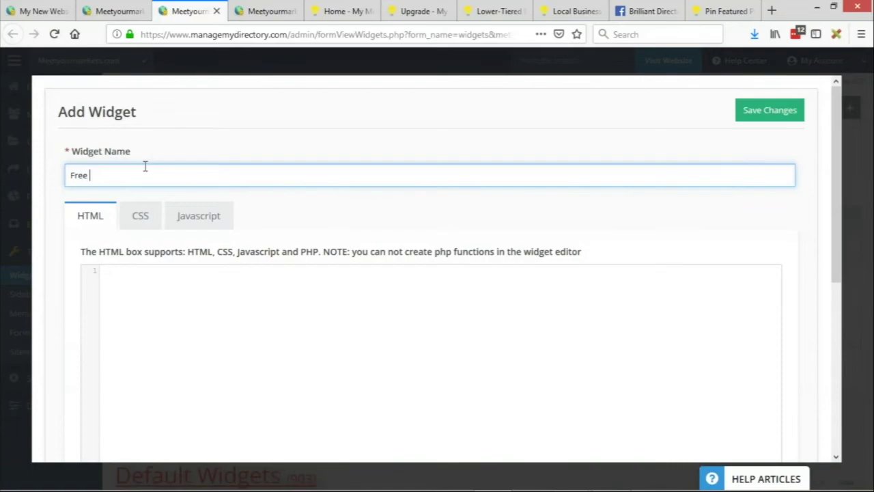
type("Member Upgrade Dashboard")
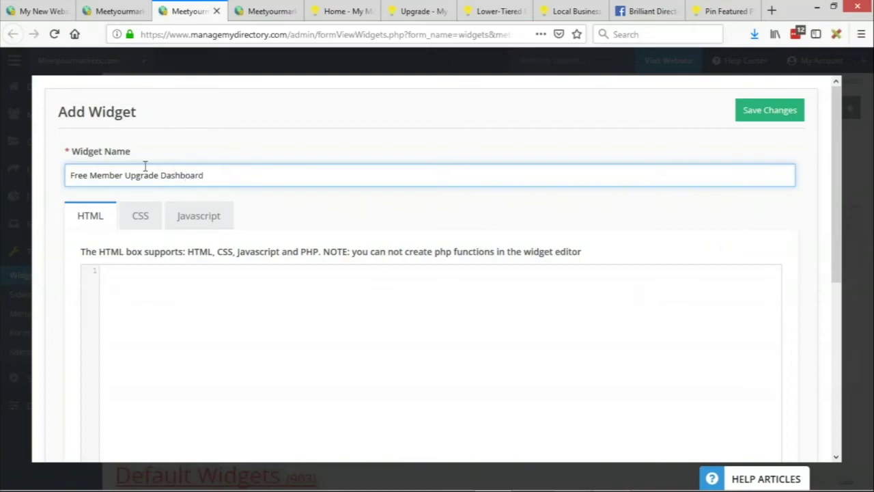
- Select text in the Widget Name field to correct the name Free Member Upgrade Dashboard
left_click_drag(172, 177, 174, 179)
- Start a new web page from the site's web pages list
left_click(109, 11)
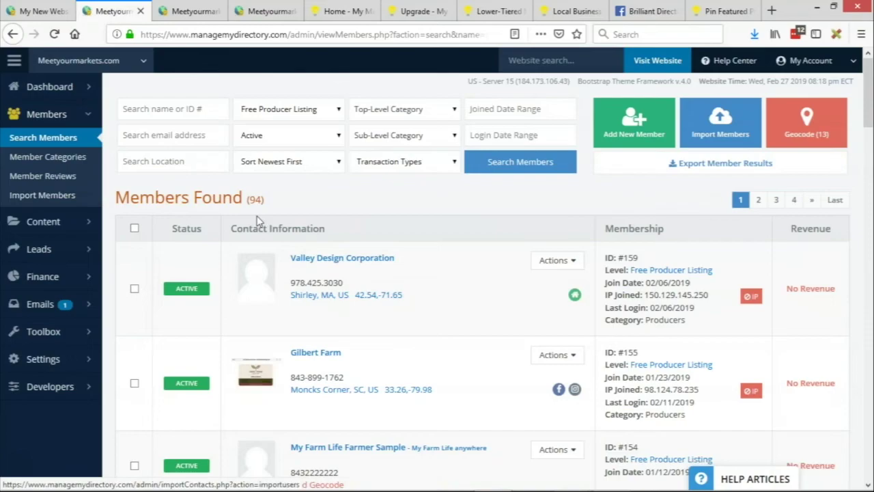
mouse_move(17, 225)
left_click(150, 222)
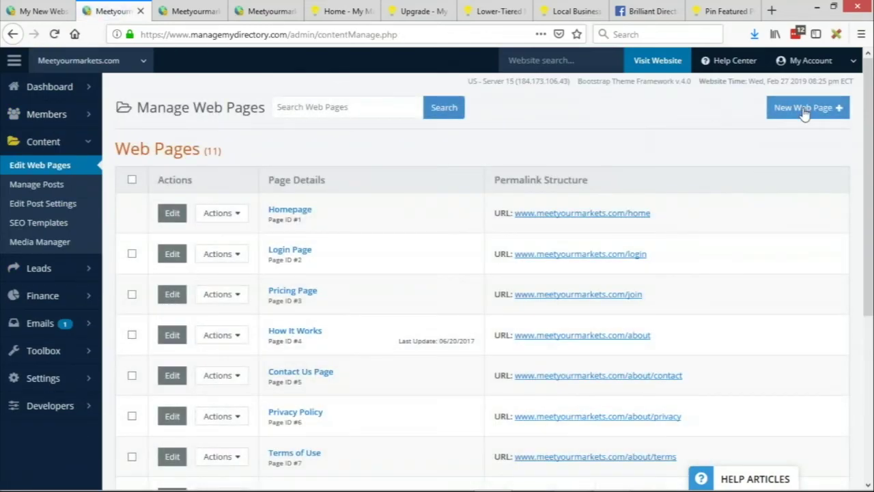
left_click(806, 107)
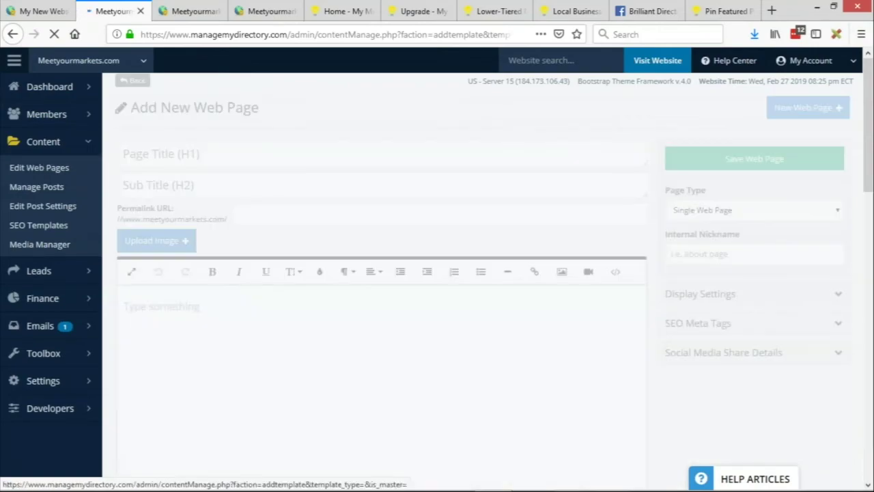
- Add a bold, size-18 WANT MORE VISIBILITY? heading to the page body
left_click(258, 310)
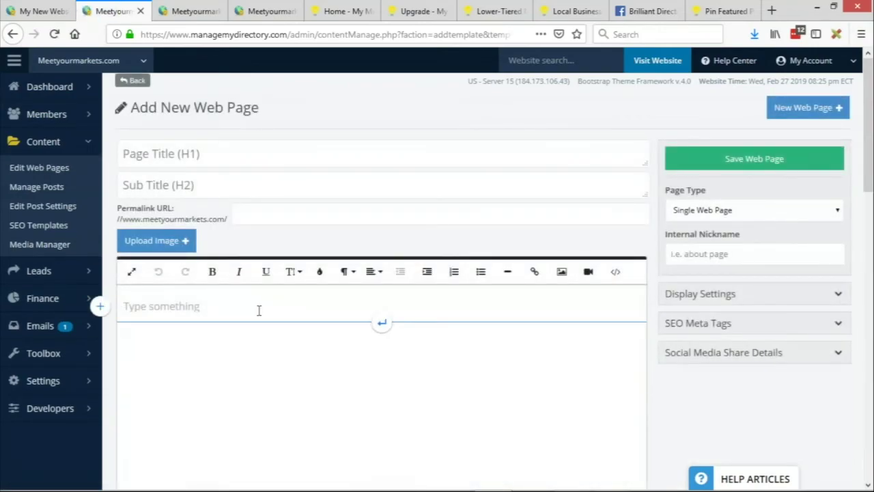
type("WANT MORE VISIBILITY?")
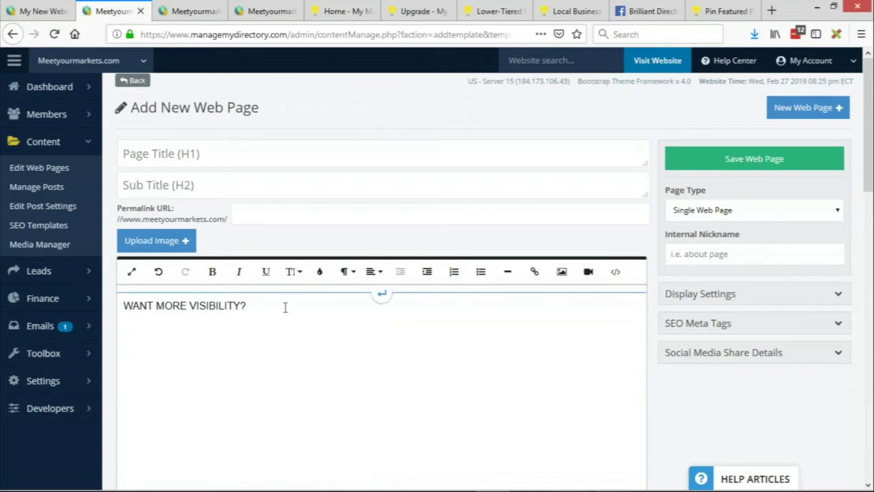
left_click_drag(285, 306, 124, 315)
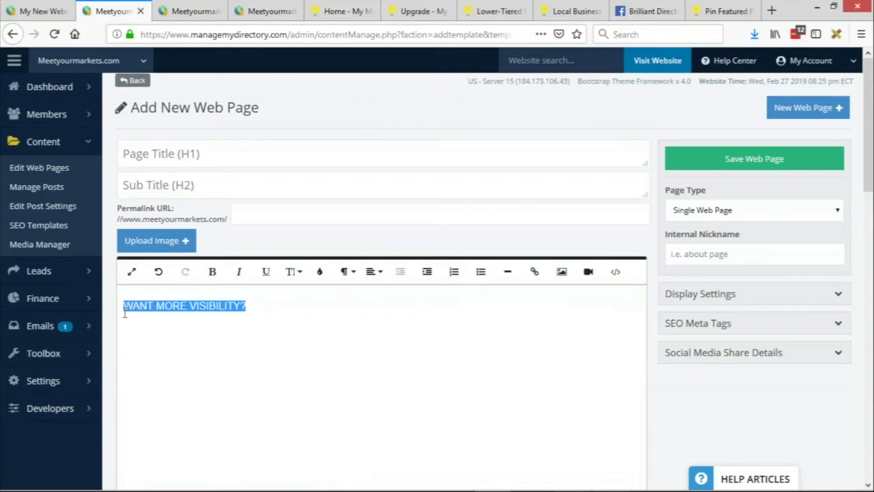
left_click(211, 273)
left_click(294, 271)
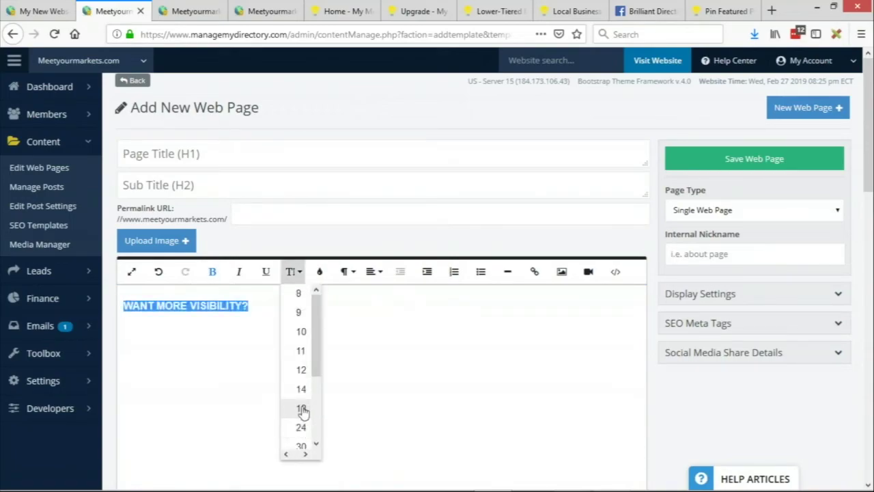
left_click(301, 408)
- Add a line under the heading, drafting and then clearing the first wording attempts
left_click(288, 304)
key("Return")
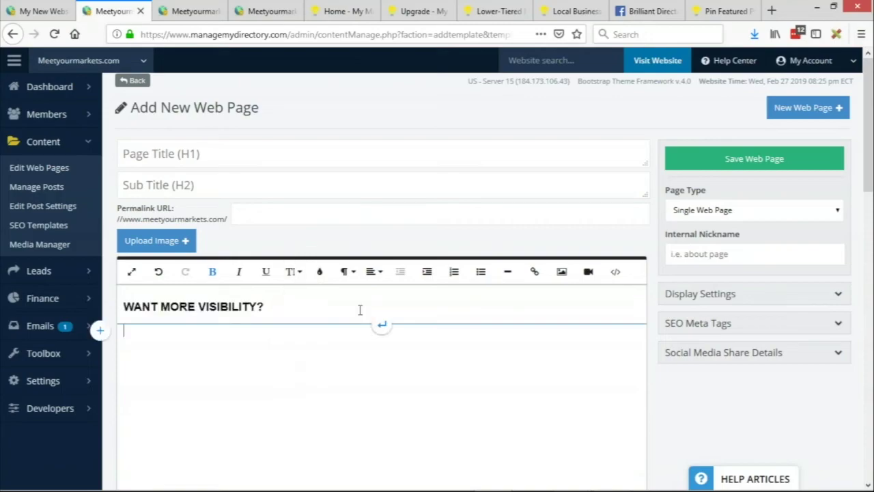
type("Gainsc")
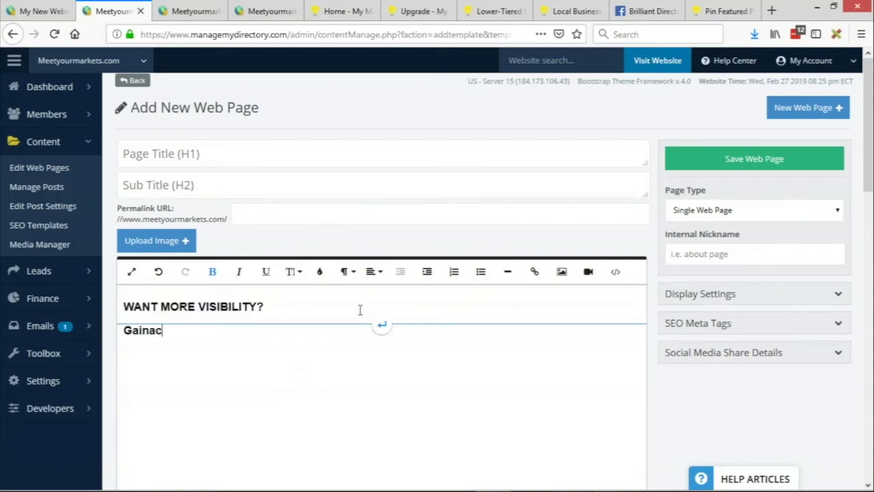
key("BackSpace")
key("BackSpace")
type("access to")
key("BackSpace")
key("BackSpace")
key("BackSpace")
key("BackSpace")
key("BackSpace")
key("BackSpace")
key("BackSpace")
key("BackSpace")
key("BackSpace")
key("BackSpace")
key("BackSpace")
key("BackSpace")
key("BackSpace")
key("BackSpace")
type("Increase you")
key("BackSpace")
key("BackSpace")
key("BackSpace")
key("BackSpace")
left_click_drag(172, 331, 118, 328)
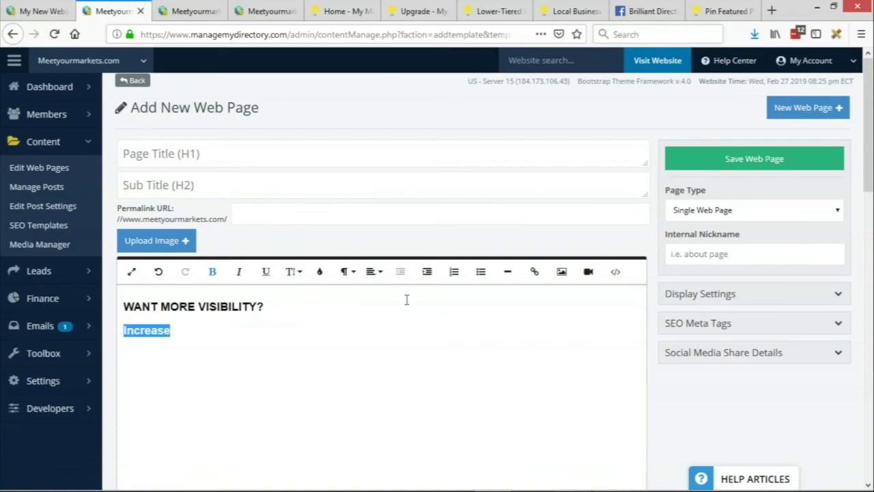
key("BackSpace")
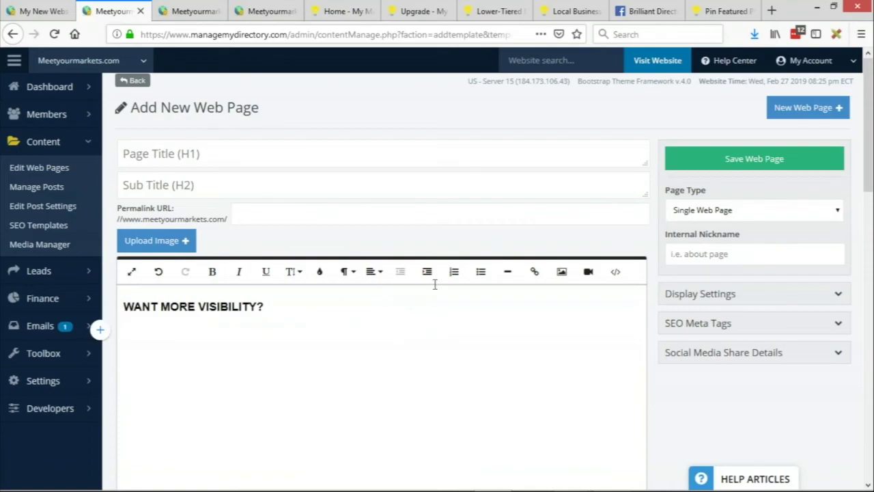
- Add bullets 'Increase Your Visibility' and 'Post More Coupons & Articles'
left_click(482, 273)
type("Increase")
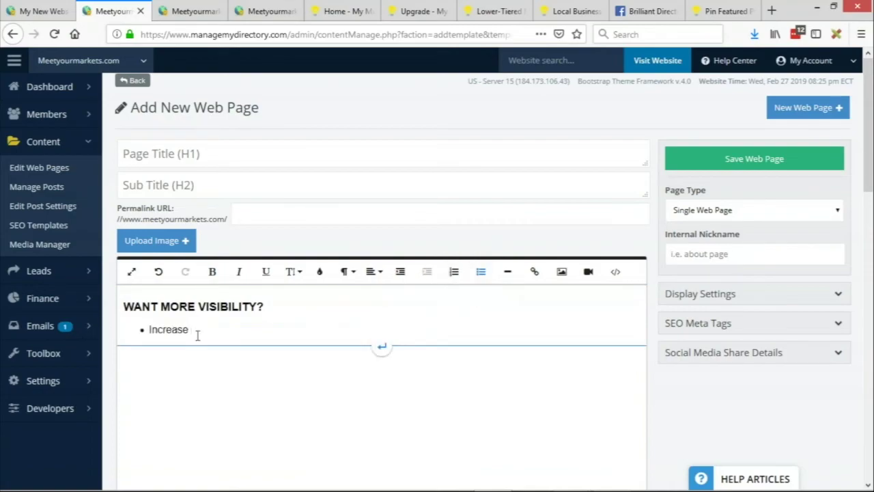
type(" Your Visibility")
key("Return")
type("POst")
key("BackSpace")
key("BackSpace")
key("BackSpace")
type("ost More COupons")
key("BackSpace")
key("BackSpace")
key("BackSpace")
key("BackSpace")
key("BackSpace")
key("BackSpace")
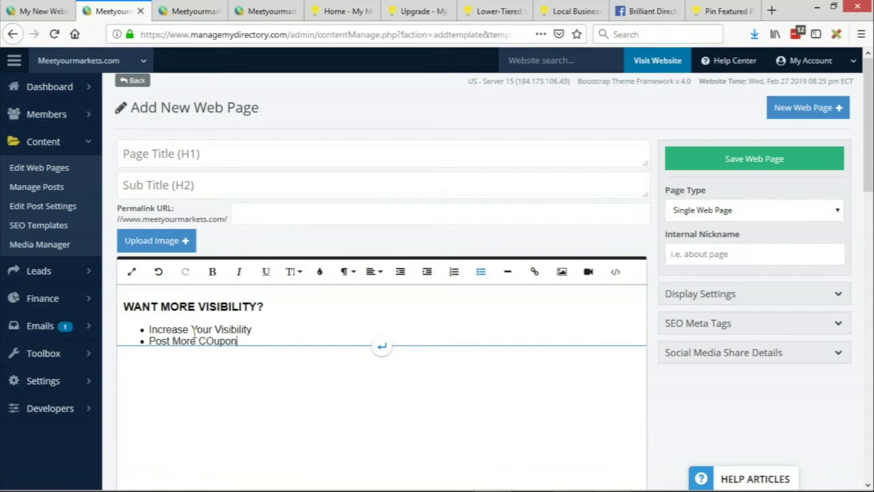
type("oupons & Articles")
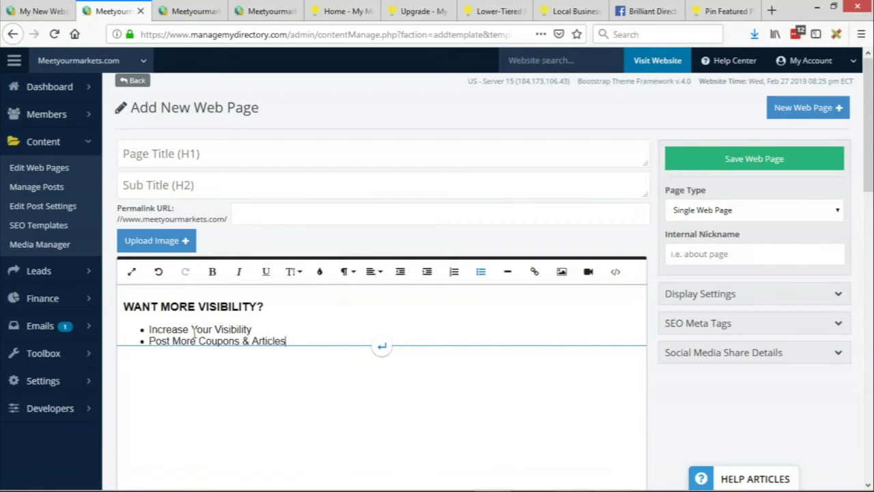
key("Return")
key("Return")
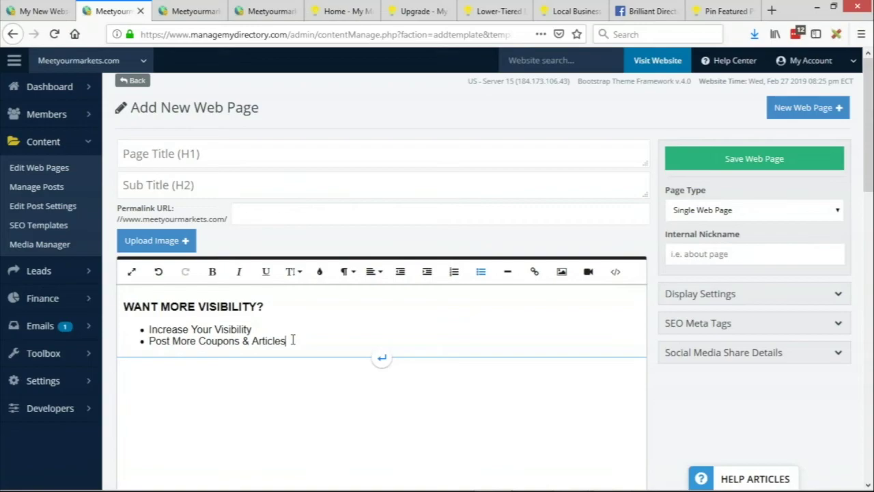
- Retype the first bullet, add 'Gain More Profile Views', and bold all three bullets
double_click(233, 330)
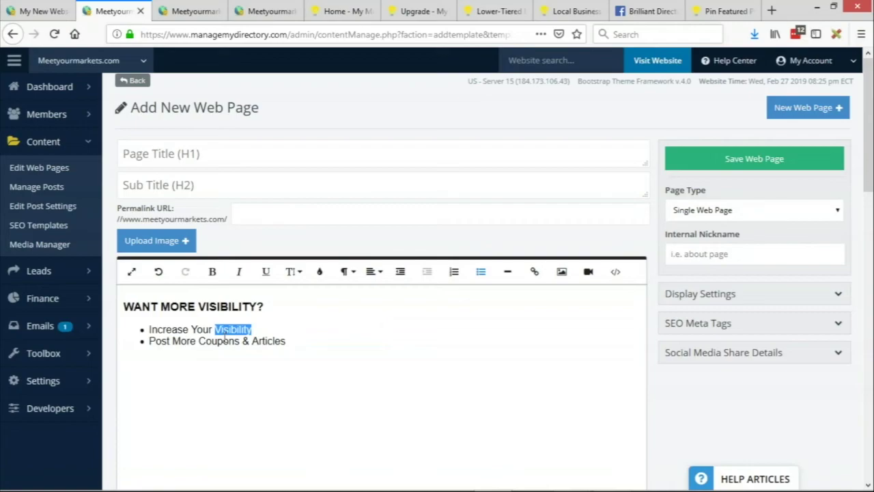
left_click(229, 332)
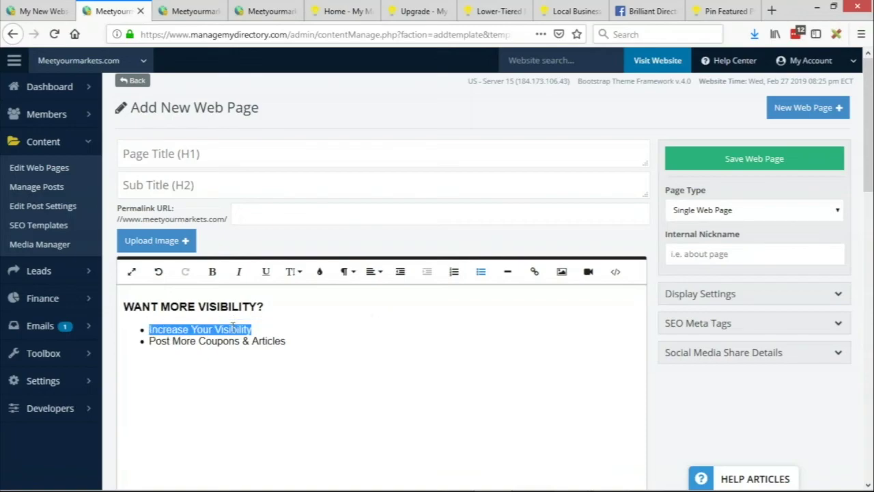
type("Rank Higher in Our Search Results")
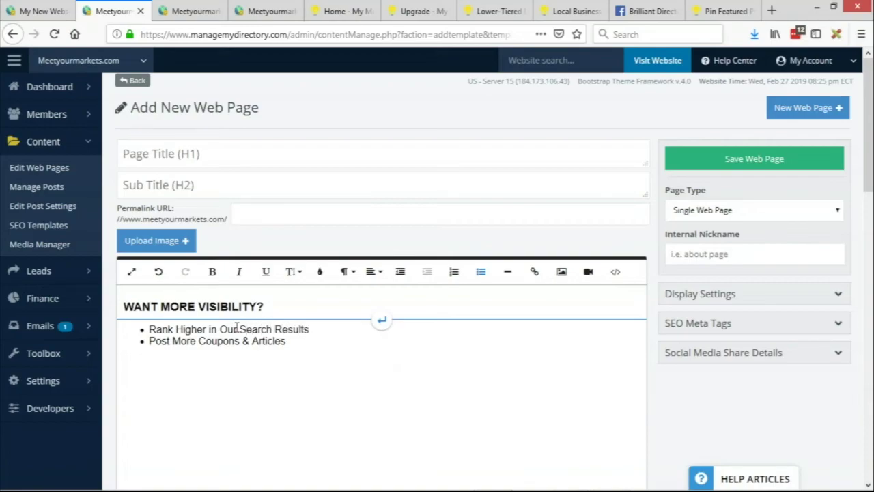
left_click(299, 345)
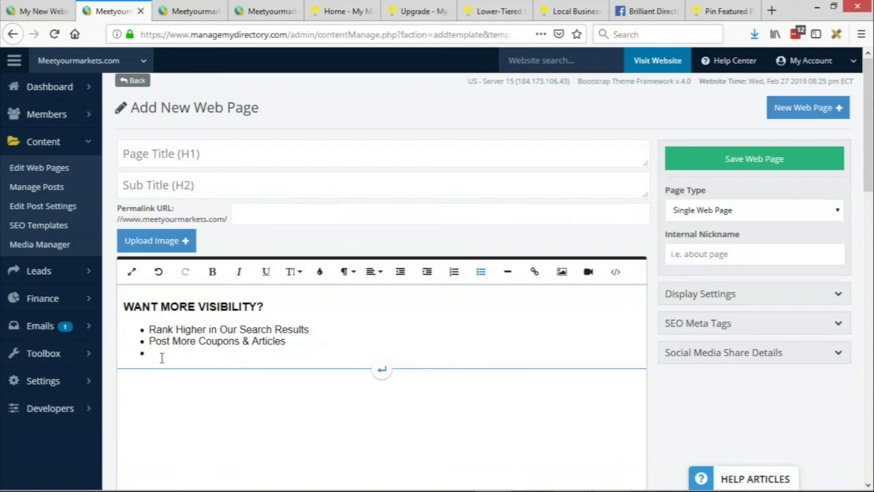
type("Gain More Profile Views")
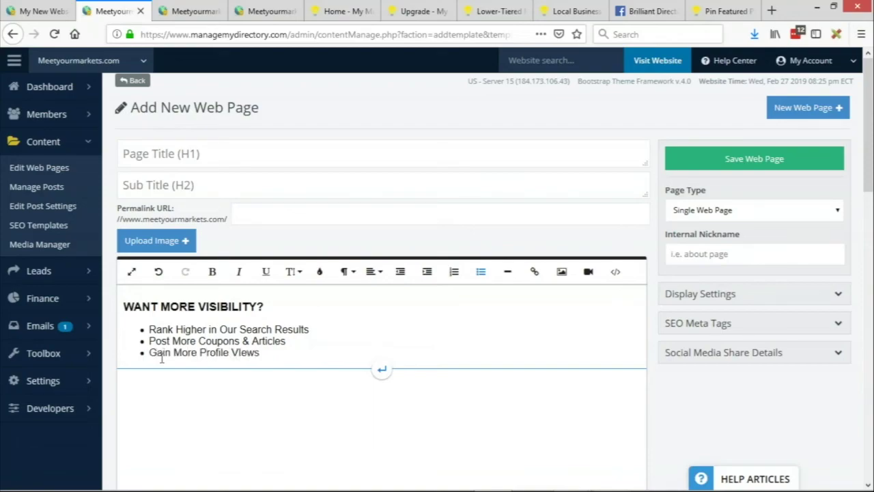
type("w")
key("BackSpace")
key("BackSpace")
key("BackSpace")
left_click_drag(276, 350, 149, 329)
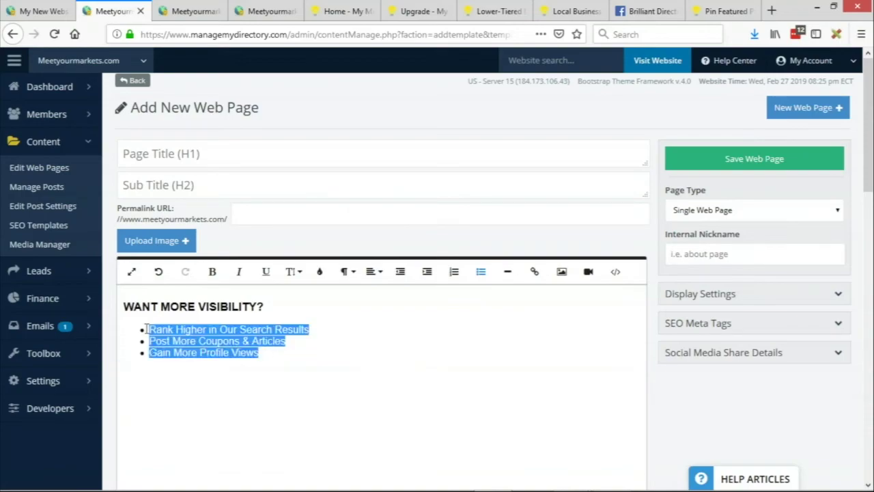
key("ctrl+b")
- Add an UPGRADE MY LISTINGS line below the list in bold at font size 24
left_click(274, 356)
key("Return")
key("Return")
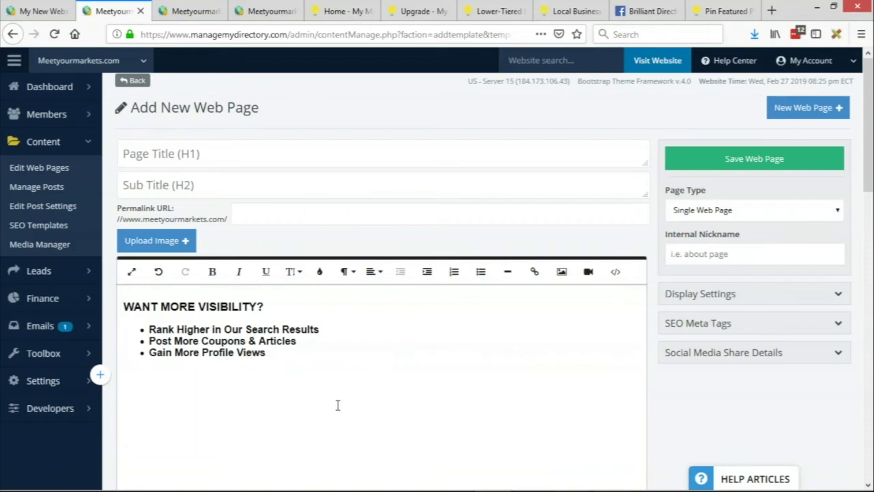
type("UPGRADE MY LISTINGS")
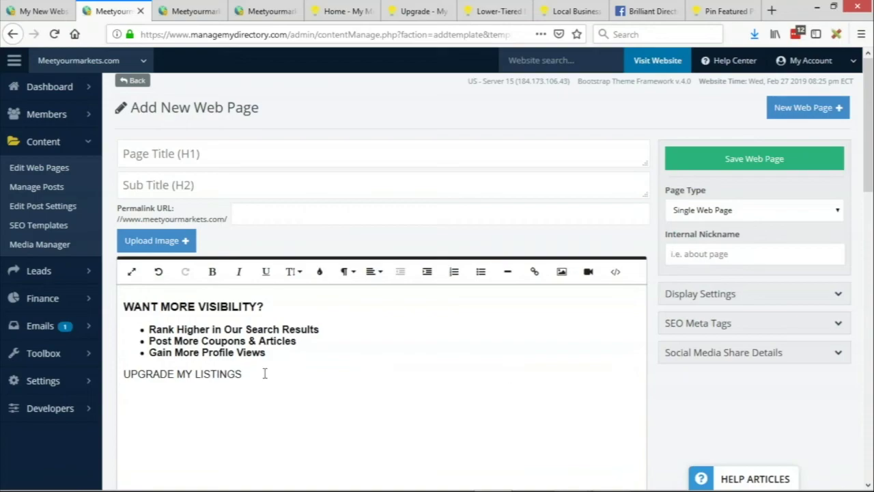
key("ctrl+shift+Left")
key("ctrl+shift+Left")
key("ctrl+shift+Left")
left_click(212, 271)
left_click(292, 271)
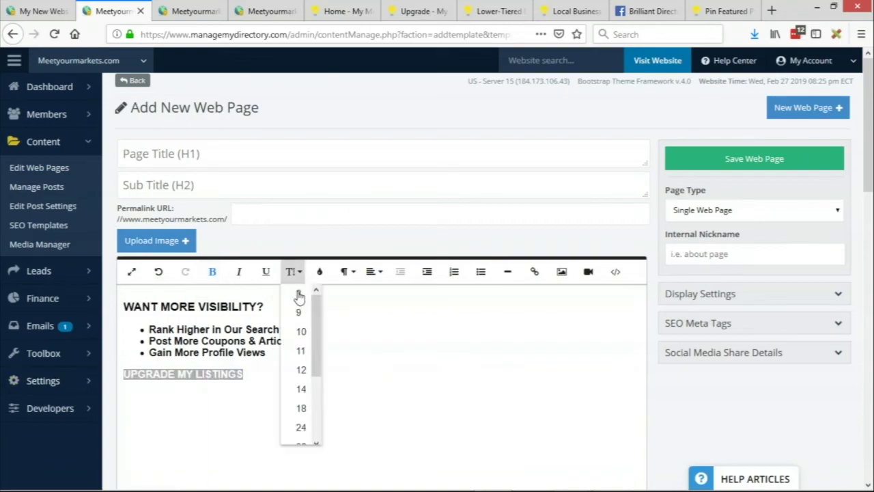
left_click(301, 408)
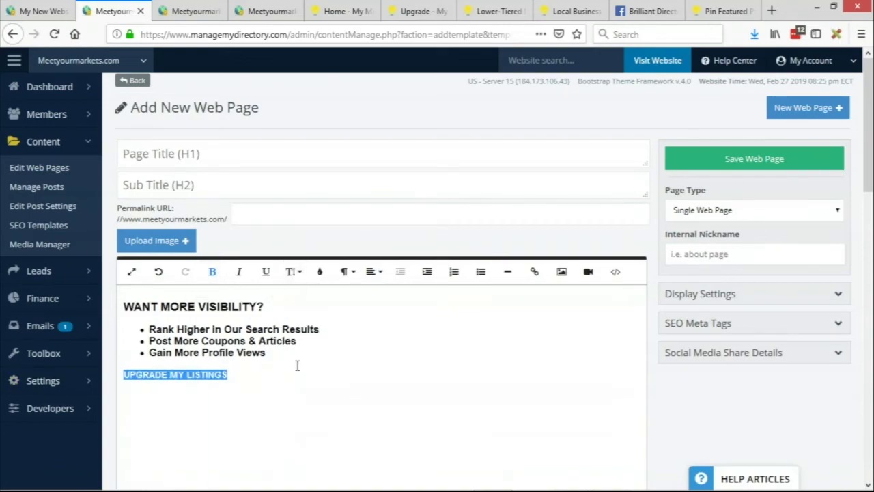
left_click(293, 271)
left_click(301, 408)
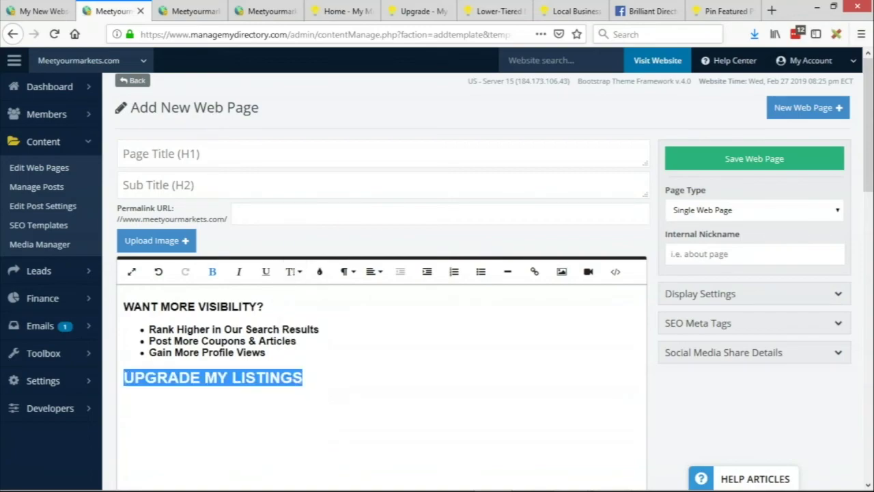
left_click(335, 14)
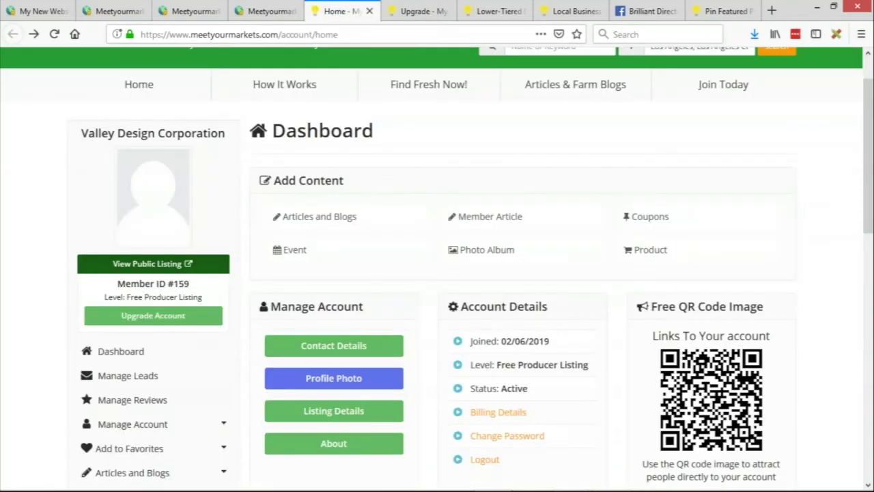
- Open the member's upgrade page, select its /account/upgrade path, and return to the page draft
left_click(114, 321)
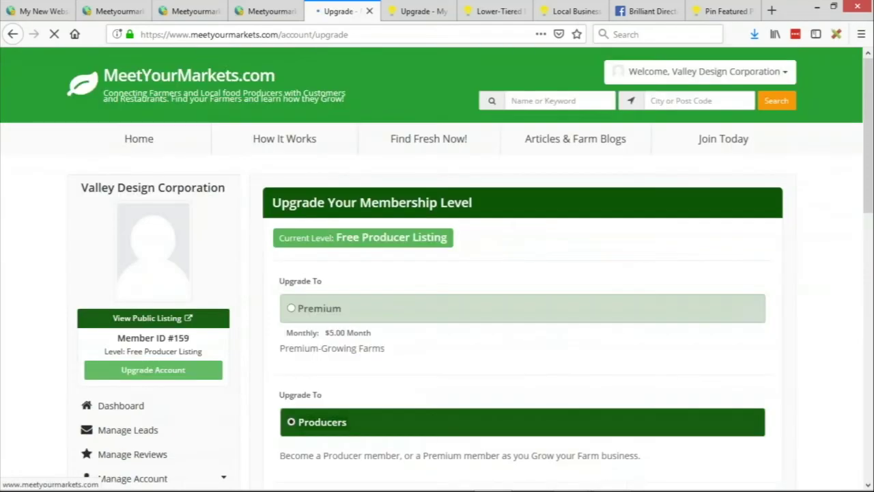
left_click_drag(279, 34, 363, 35)
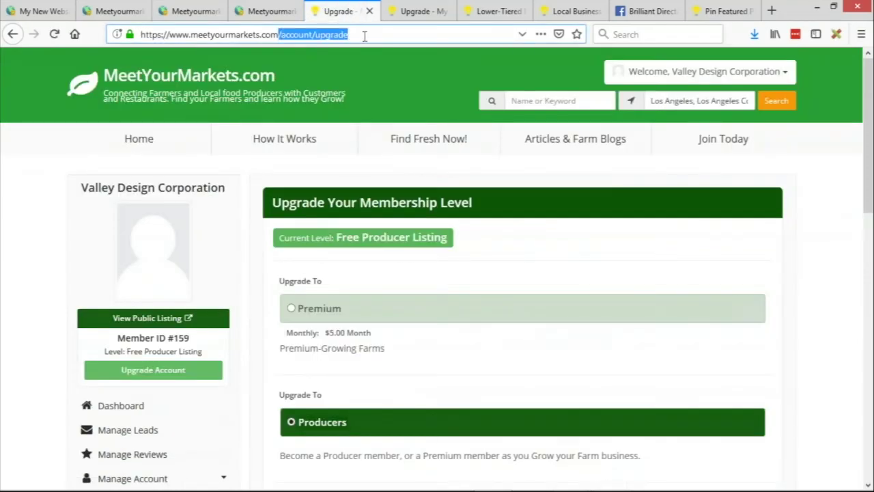
left_click(368, 33)
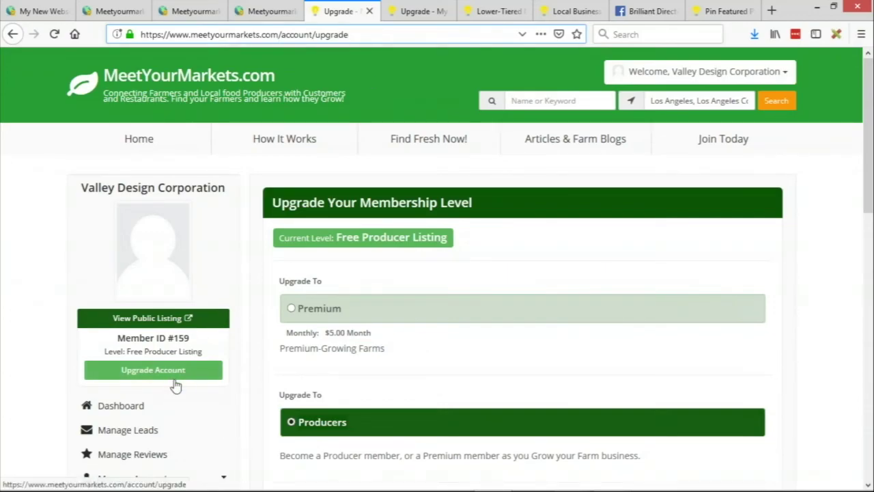
left_click_drag(279, 36, 400, 37)
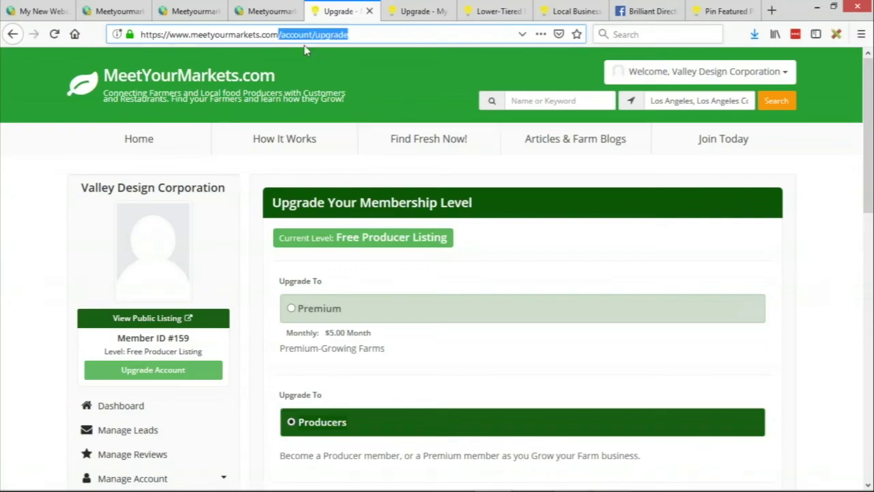
left_click(270, 11)
left_click(187, 10)
- Change the closing line to UPGRADE MY LISTING, make it a link, and show the HTML source
left_click(113, 11)
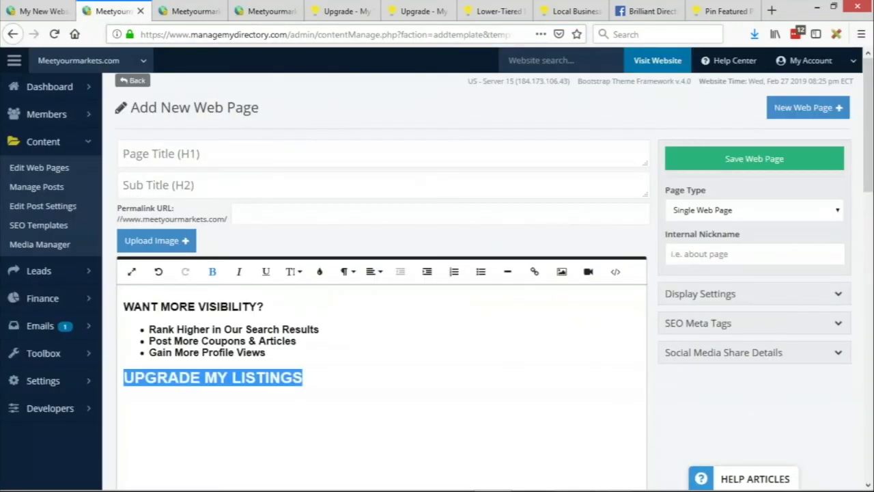
mouse_move(123, 377)
left_mouse_down()
mouse_move(313, 377)
mouse_move(121, 384)
left_mouse_up()
left_click(304, 378)
key("BackSpace")
left_click(533, 271)
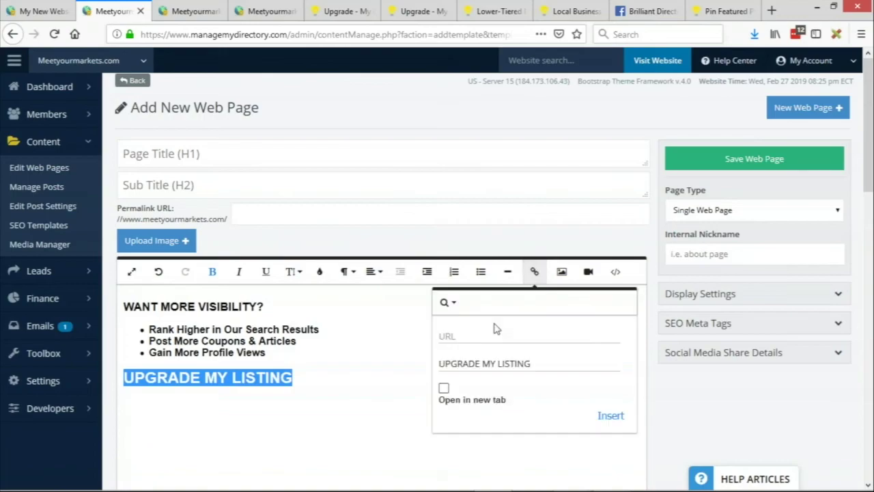
left_click(496, 337)
left_click(610, 416)
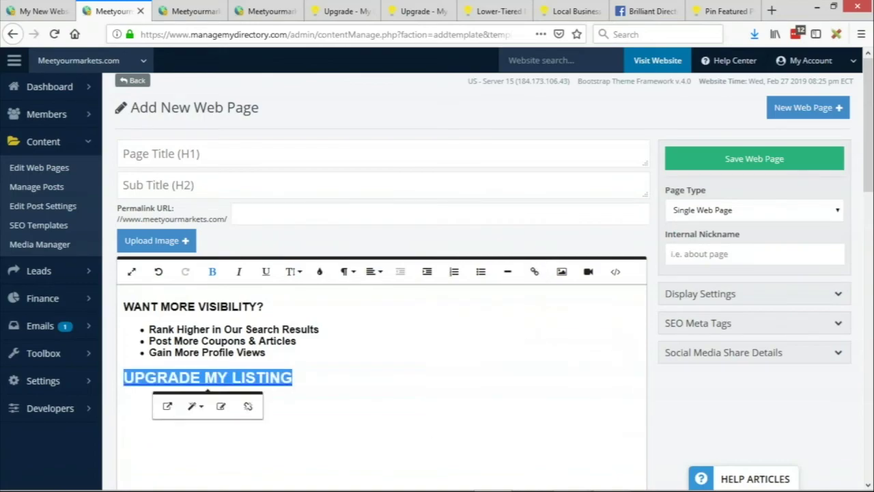
left_click(365, 427)
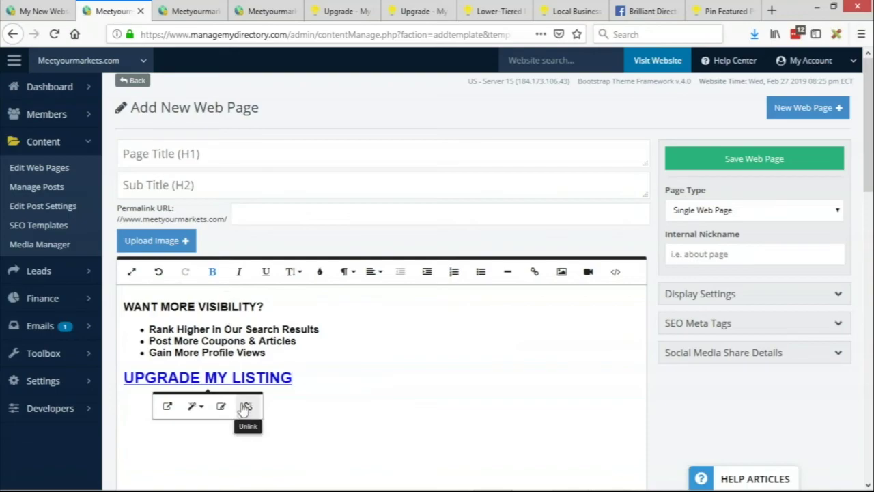
left_click(616, 273)
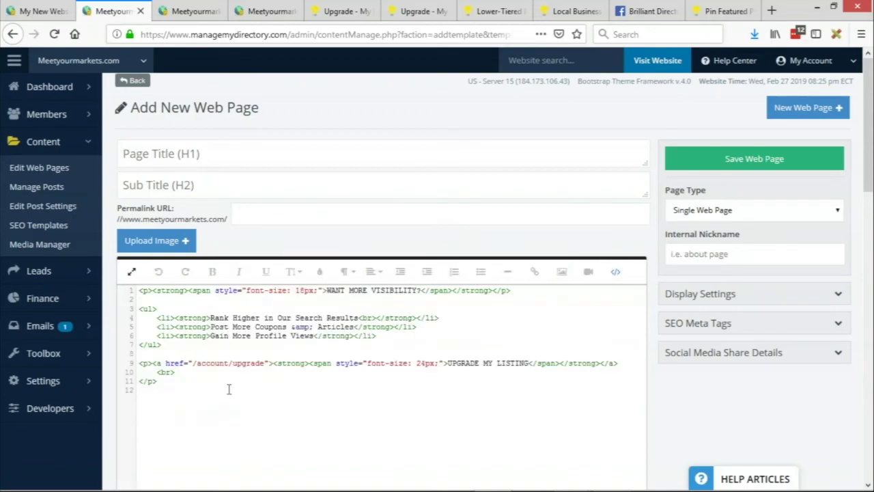
- Paste all the upgrade message HTML into the new widget's HTML box and save it
key("ctrl+a")
key("ctrl+c")
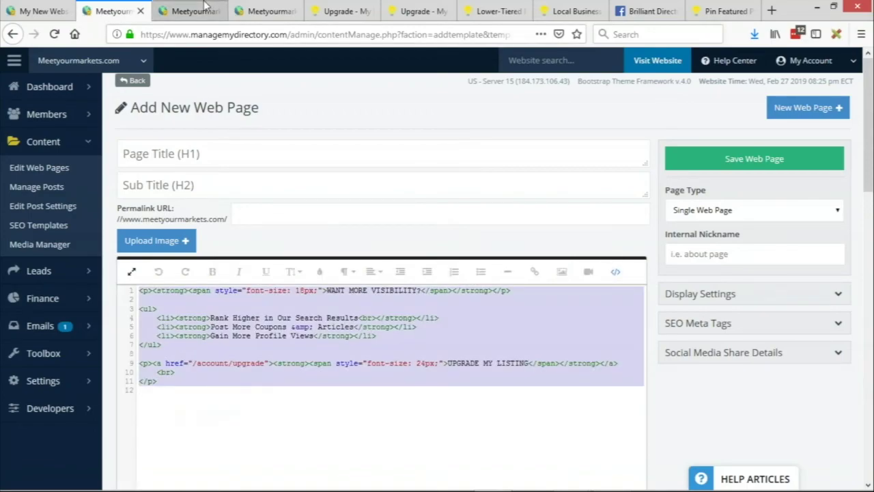
left_click(205, 9)
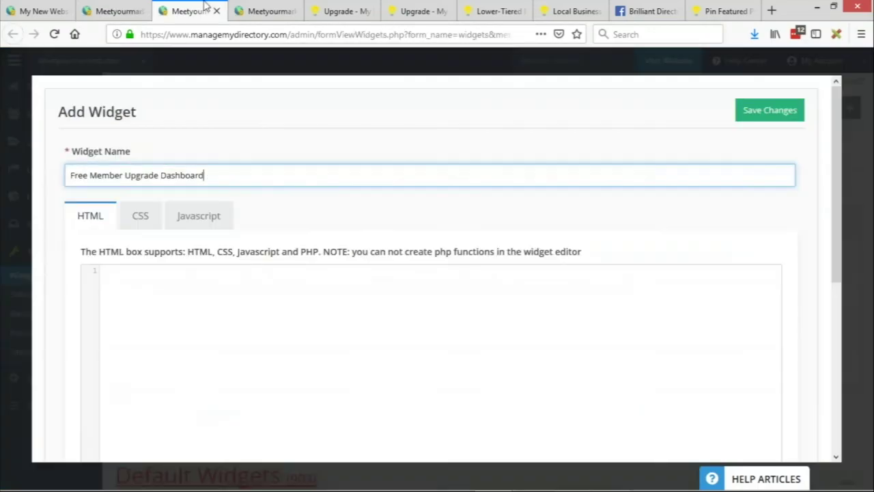
left_click(196, 333)
key("ctrl+v")
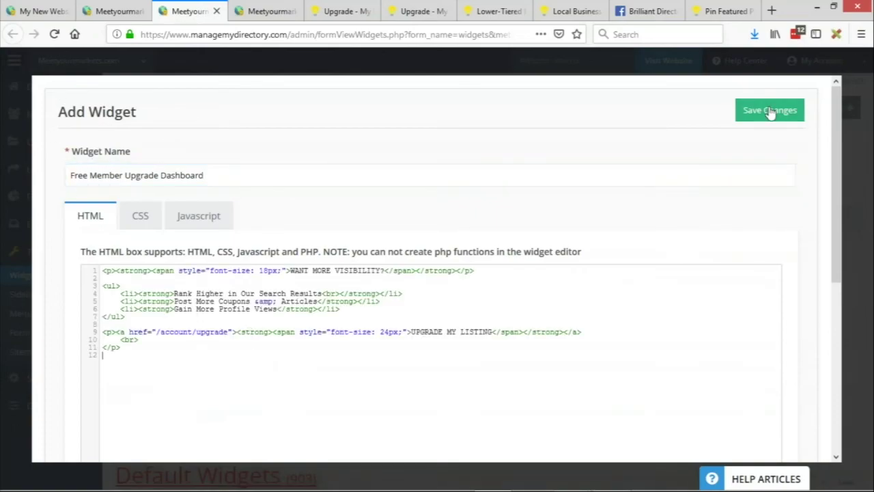
left_click(770, 112)
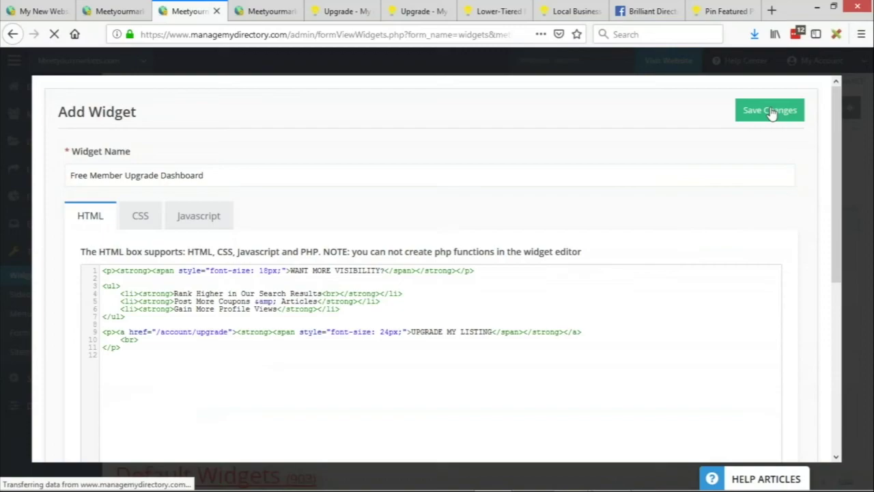
scroll(433, 307, "down", 4)
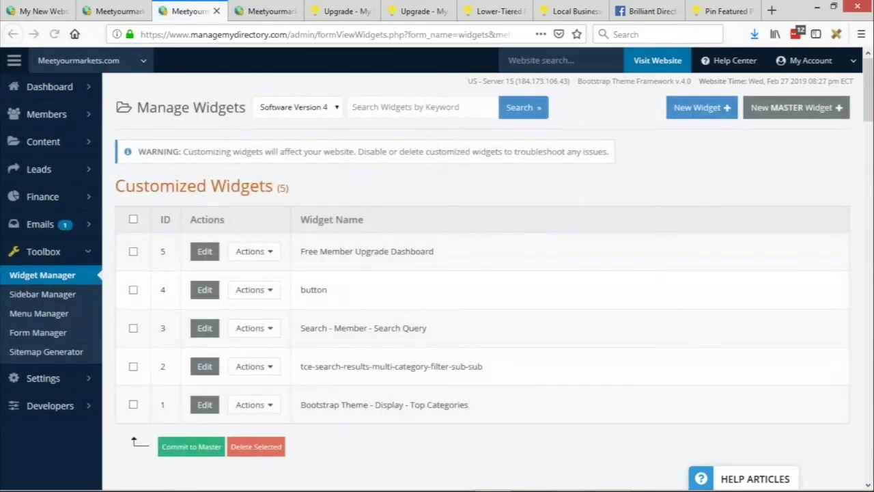
- Check the free producer member's Dashboard without the upgrade message, then return to the admin
left_click(341, 11)
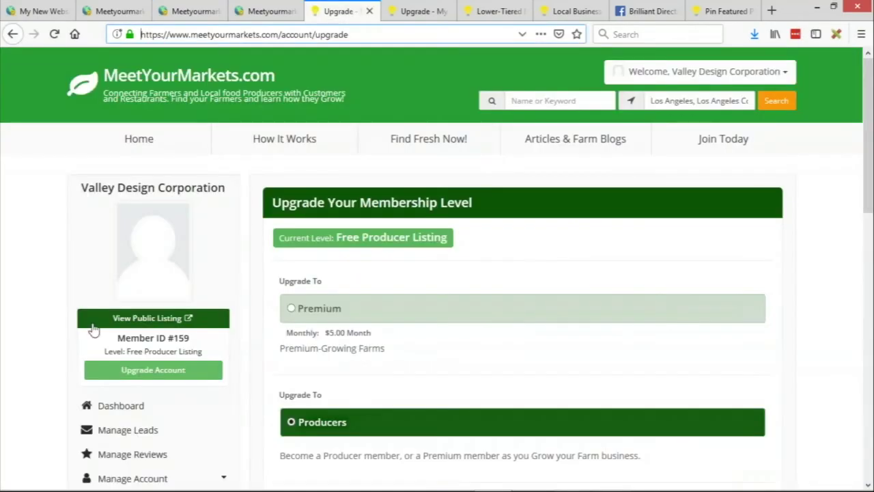
left_click(132, 405)
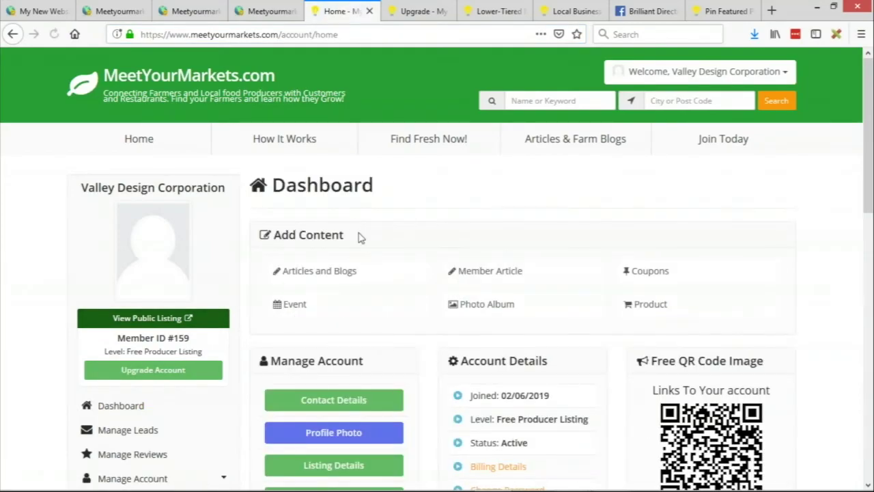
left_click(116, 10)
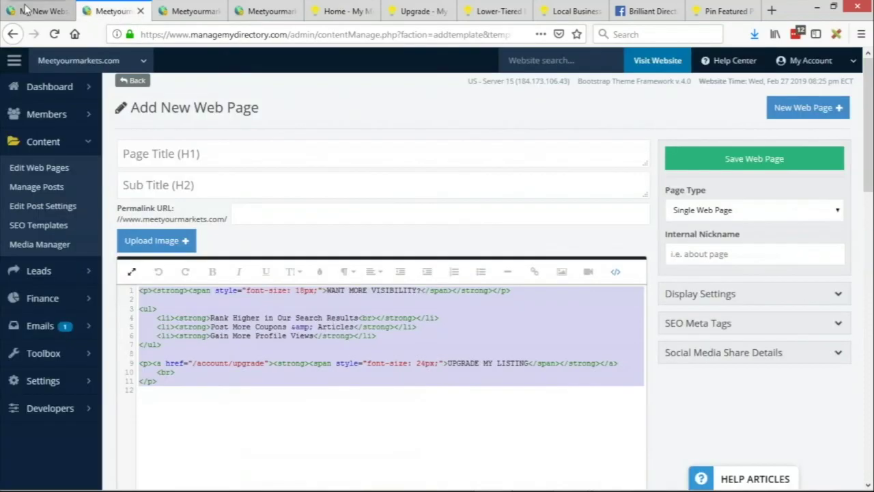
- Open the Free Producer Listing membership for editing from Manage Products
left_click(38, 11)
left_click(207, 5)
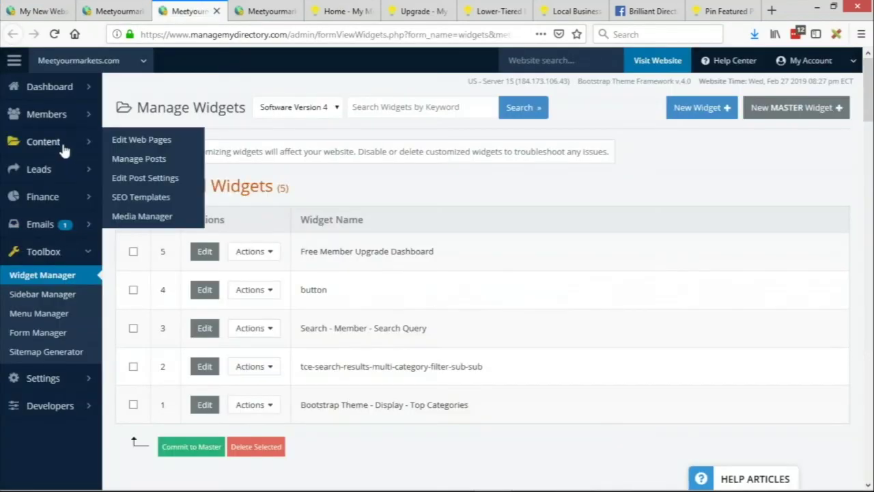
mouse_move(55, 205)
left_click(133, 196)
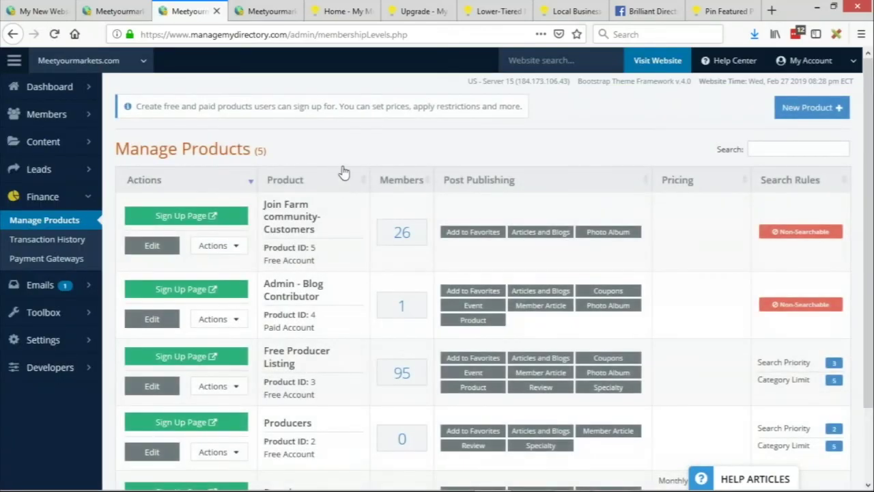
scroll(363, 228, "down", 2)
left_click_drag(266, 296, 294, 309)
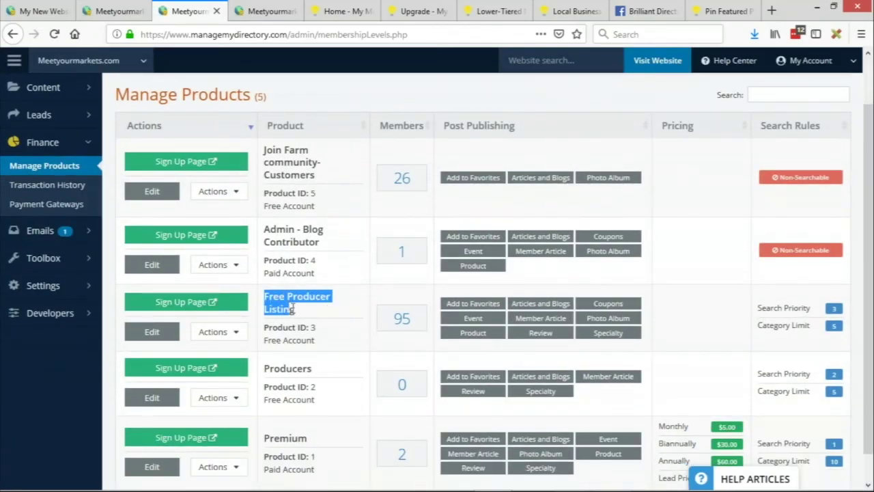
left_click(160, 337)
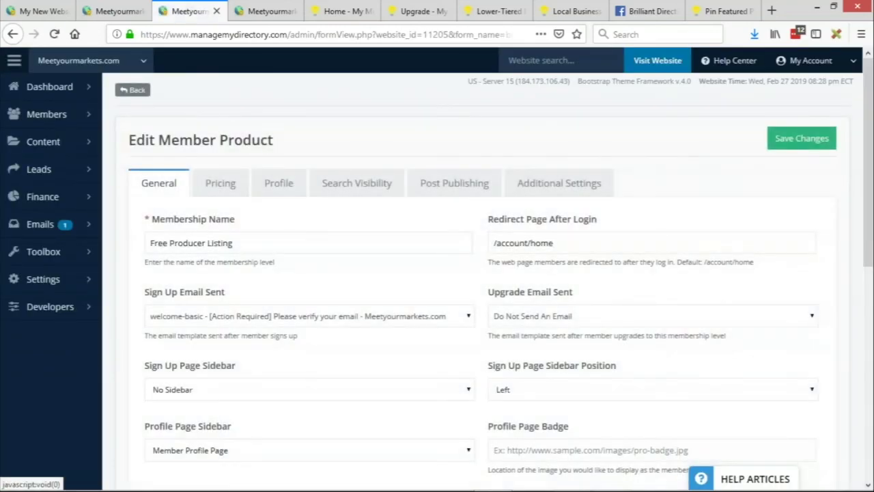
- In Additional Settings, set the Dashboard Header widget to Free Member Upgrade Dashboard and save
scroll(346, 295, "down", 1)
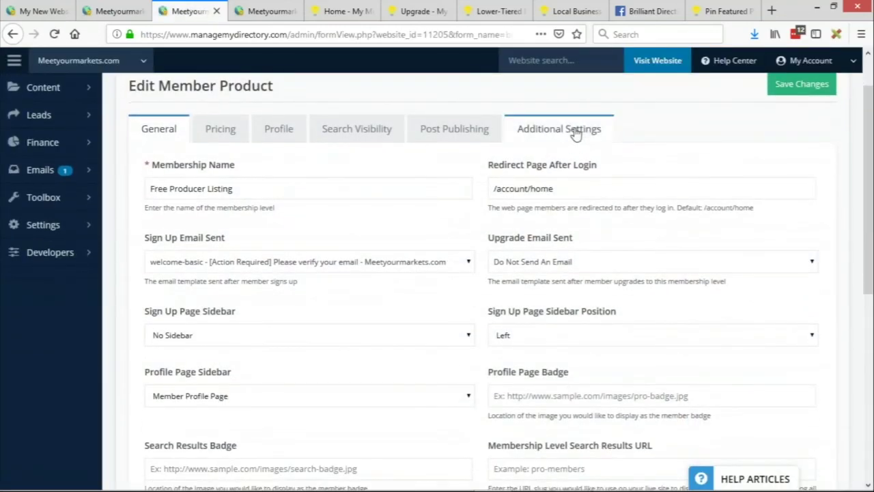
left_click(576, 131)
scroll(153, 233, "down", 5)
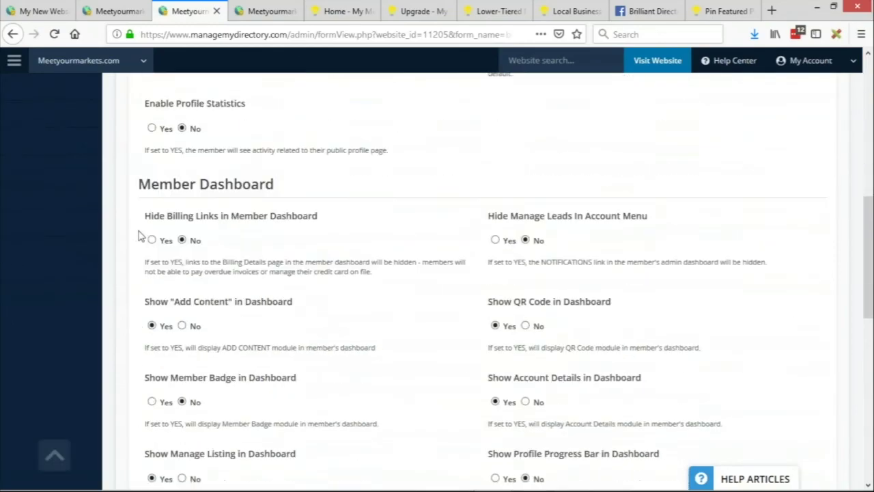
scroll(153, 234, "down", 3)
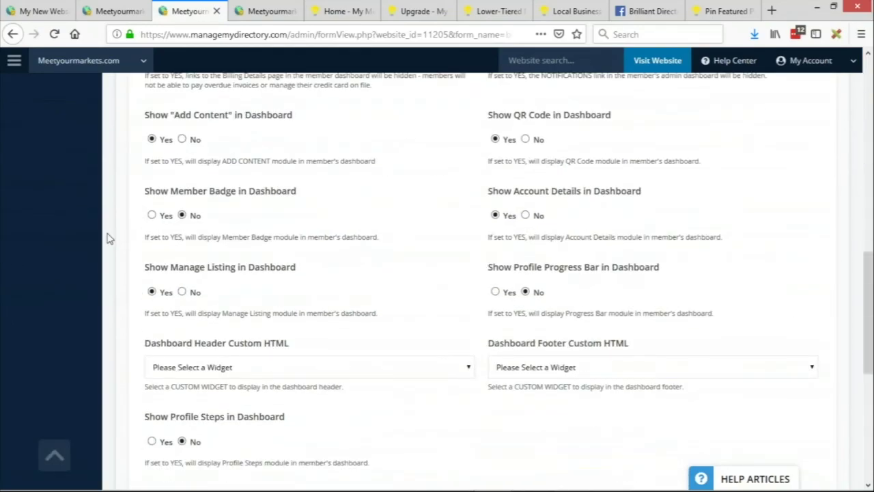
scroll(108, 238, "down", 1)
left_click_drag(144, 288, 304, 292)
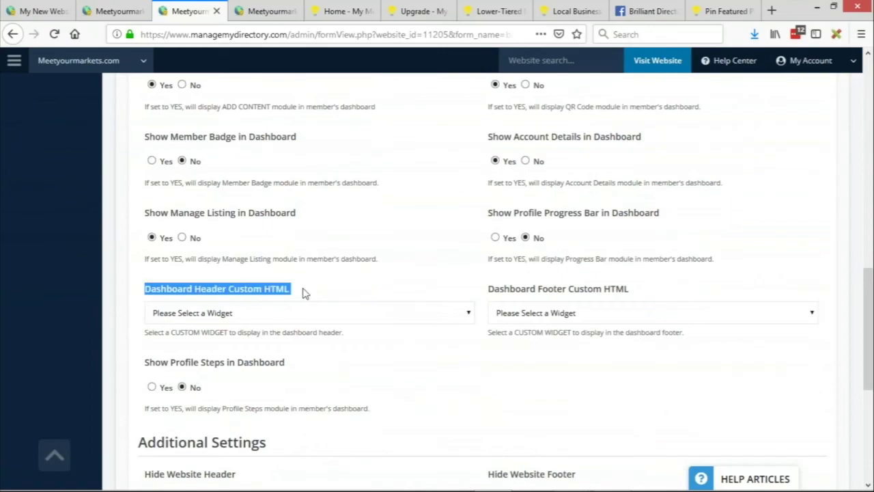
left_click(290, 320)
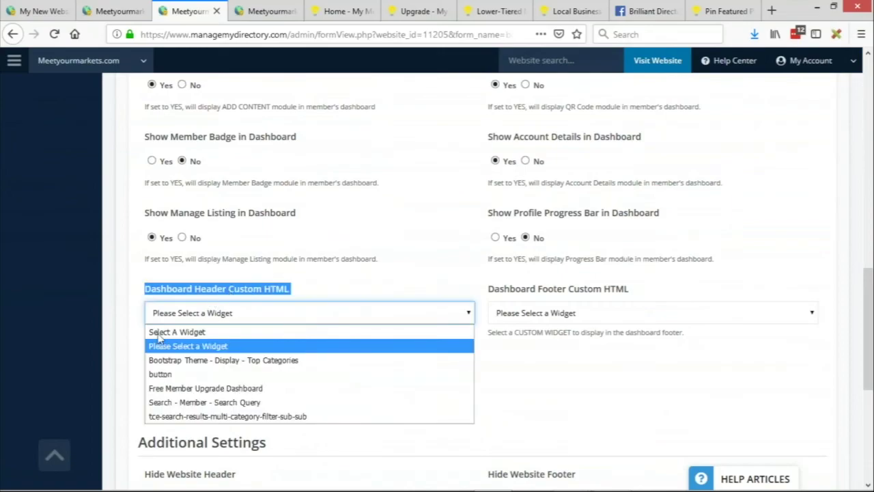
left_click(252, 388)
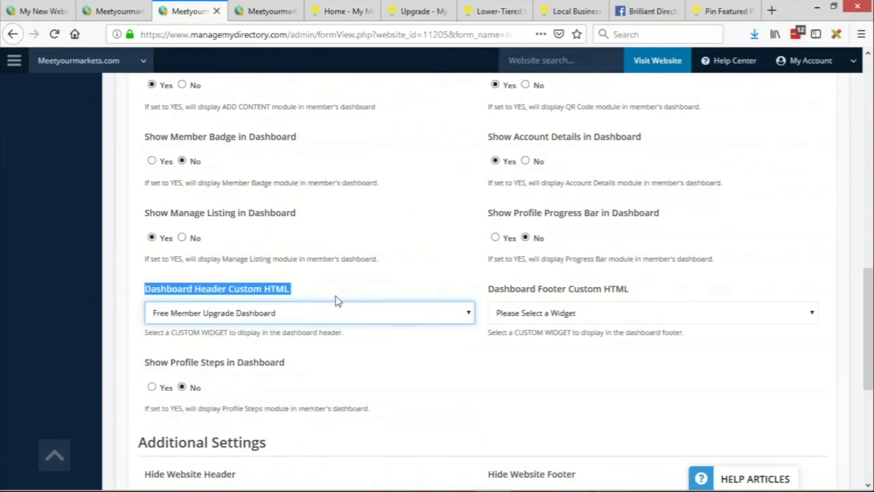
left_click(400, 372)
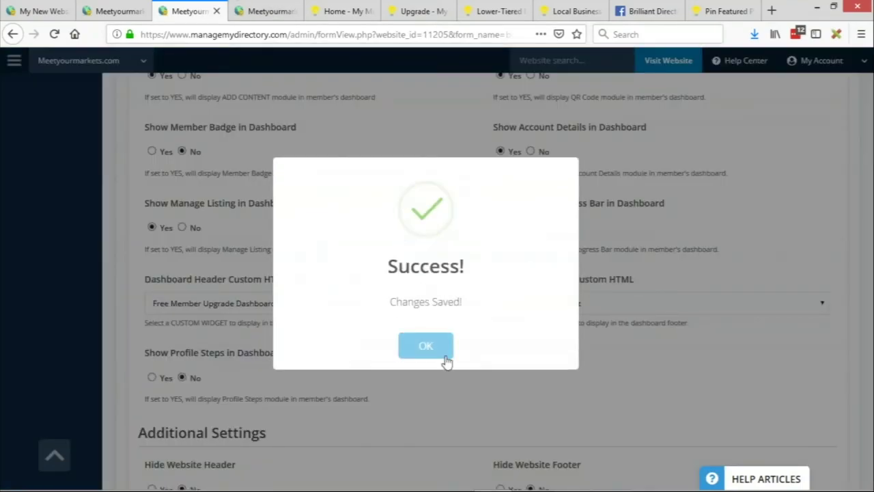
left_click(437, 346)
left_click(344, 11)
- Reload the member dashboard to verify the WANT MORE VISIBILITY header, then return to membership settings
left_click(54, 34)
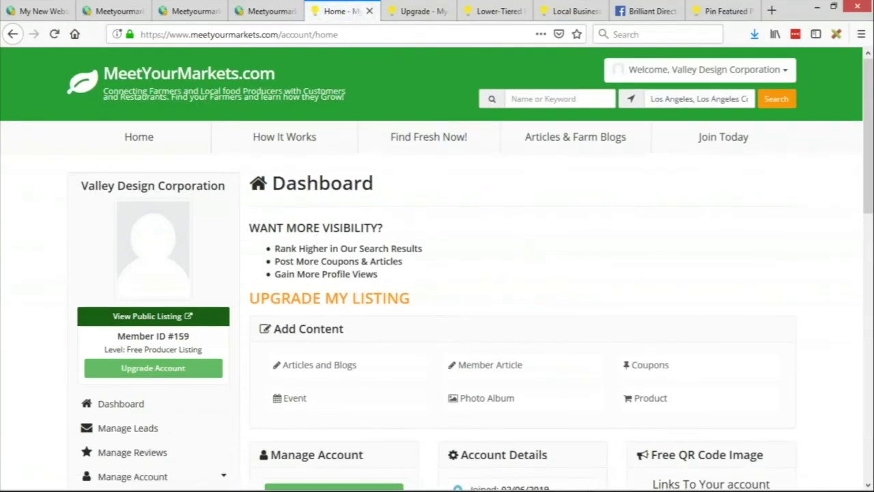
scroll(257, 190, "down", 1)
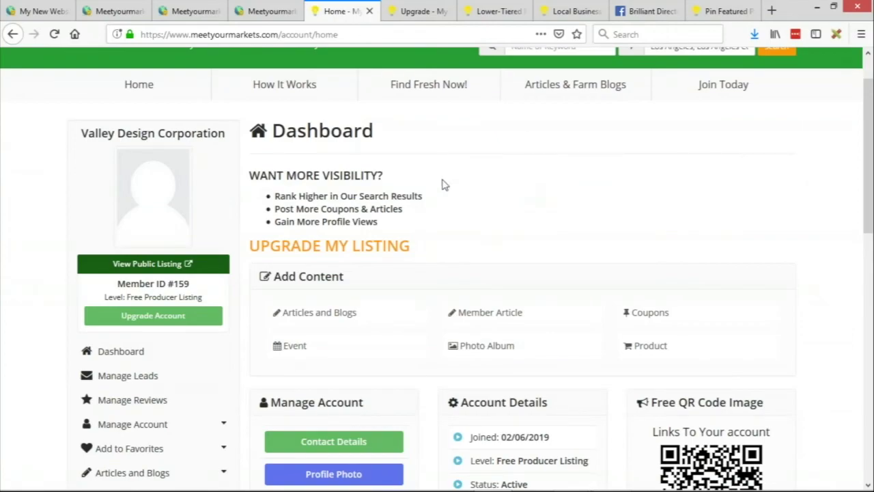
scroll(410, 198, "up", 2)
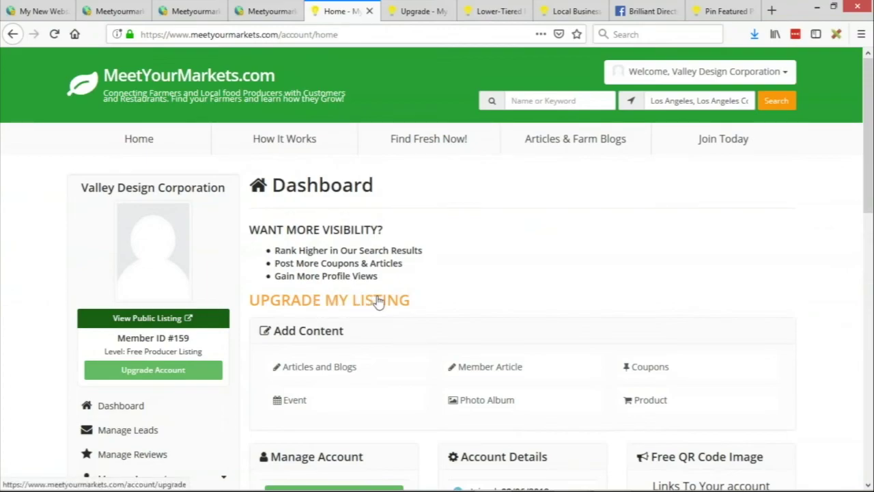
left_click(256, 9)
left_click(183, 7)
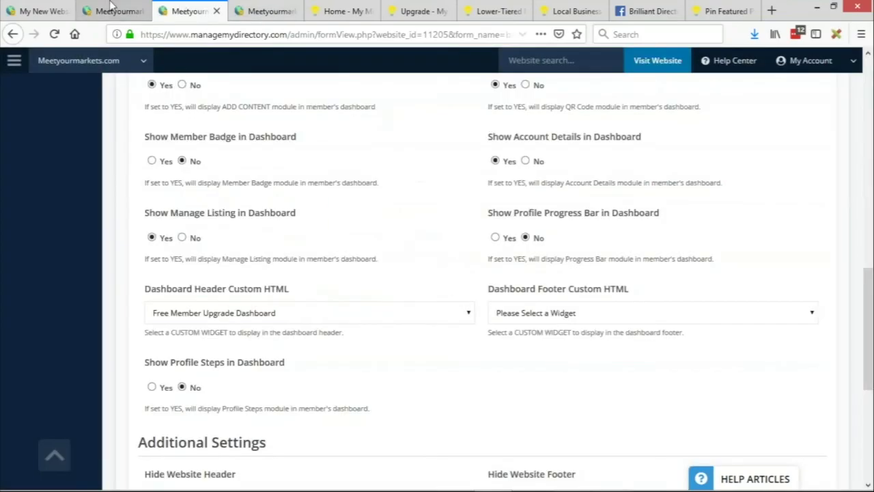
- Open the Free Member Upgrade Dashboard widget for editing
left_click(112, 9)
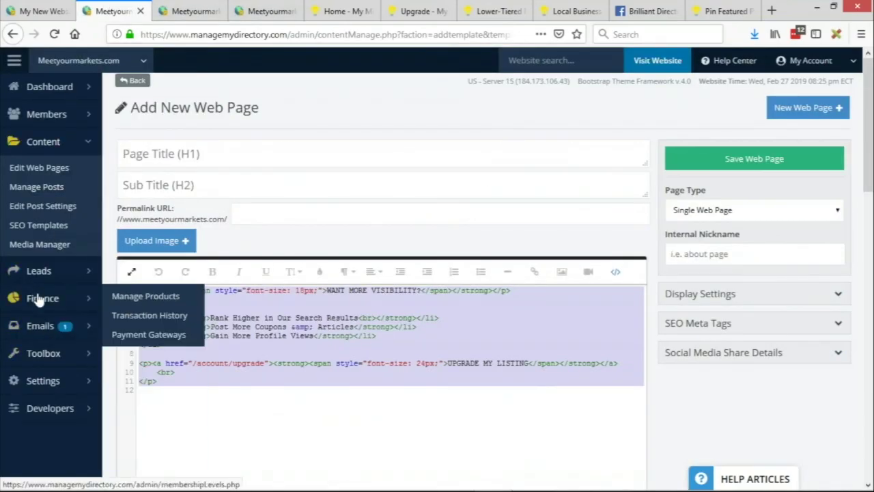
mouse_move(51, 339)
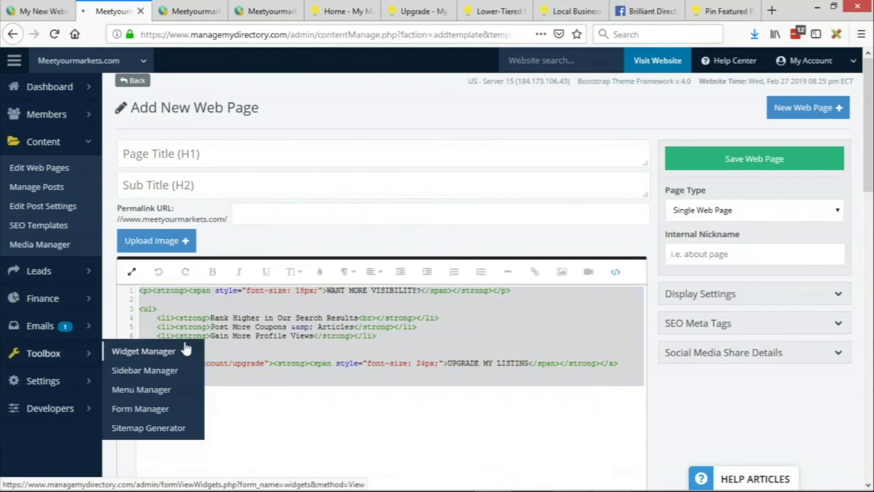
left_click(140, 351)
left_click(204, 251)
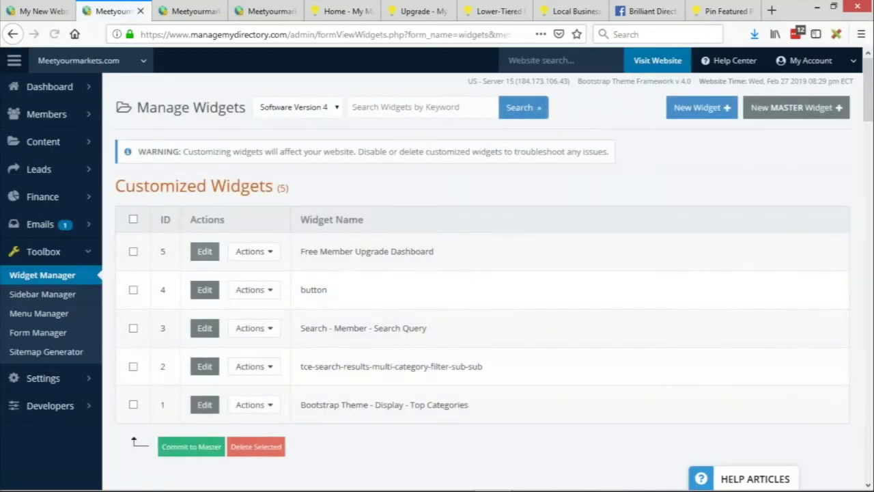
scroll(478, 273, "down", 1)
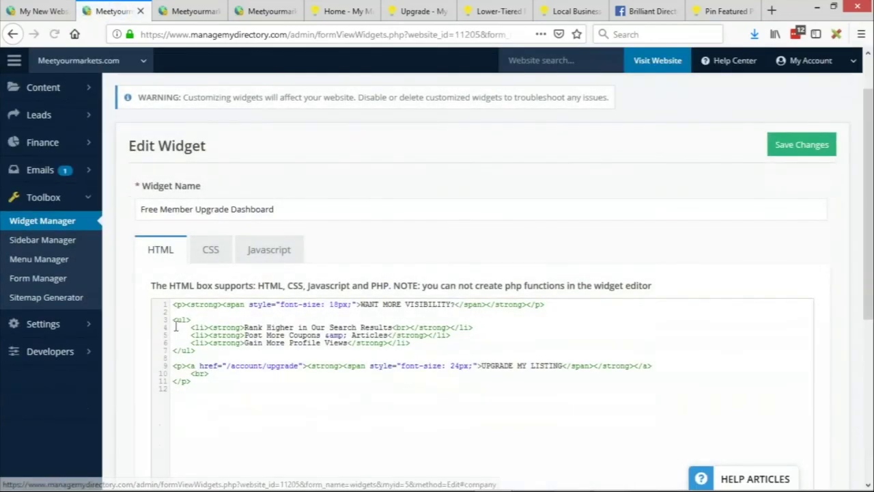
- Wrap the widget HTML in a <div class="alert alert-primary"> block
type("<div class=\"")
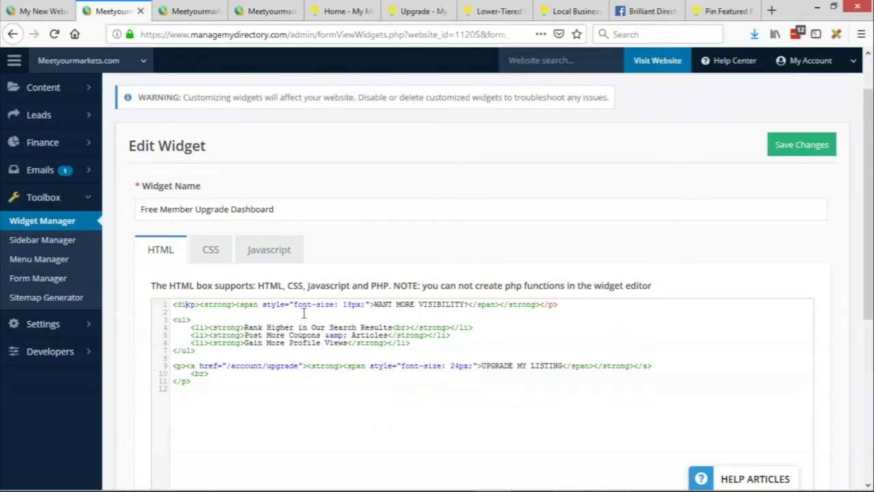
type("alert alert-")
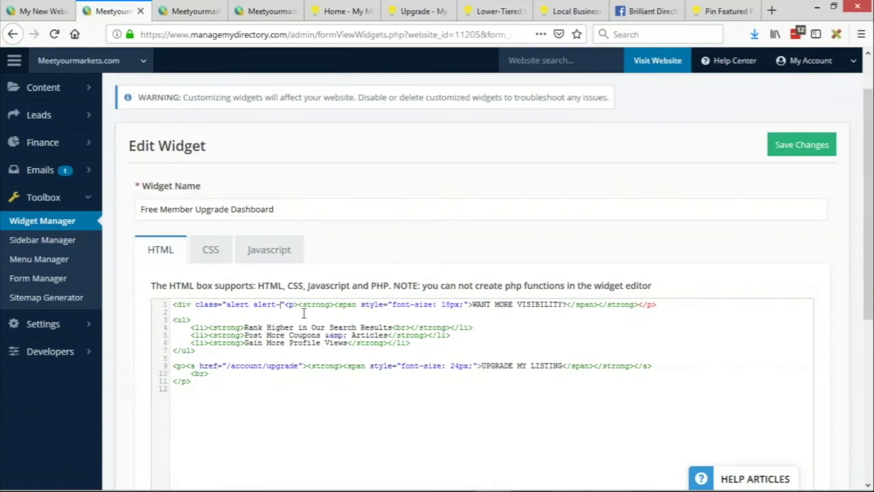
type("primary\"")
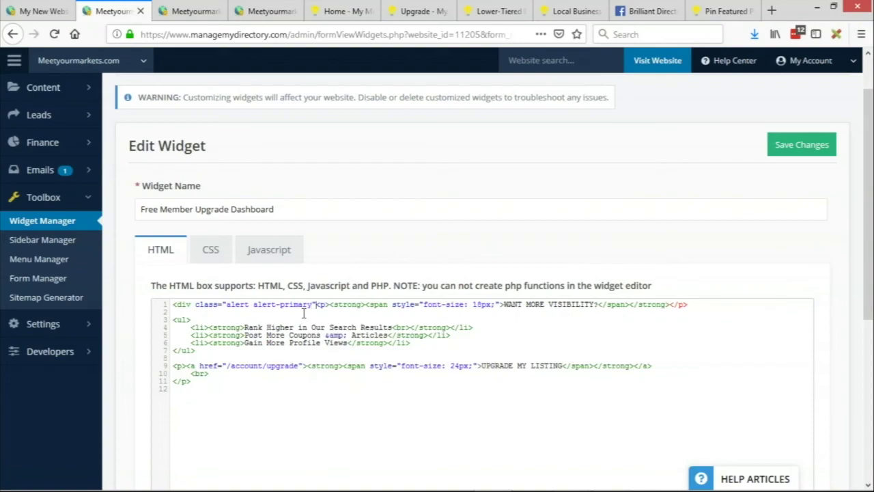
type(">")
key("Return")
left_click_drag(199, 321, 156, 328)
key("ctrl+x")
left_click(202, 396)
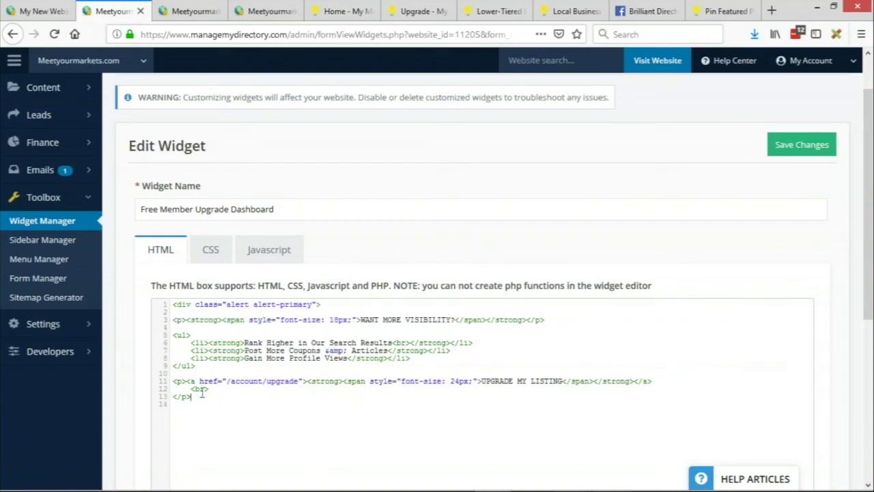
key("Return")
key("ctrl+v")
- Add class="btn btn-success" to the upgrade link and save the widget
left_click(198, 381)
type("class=\"btn ")
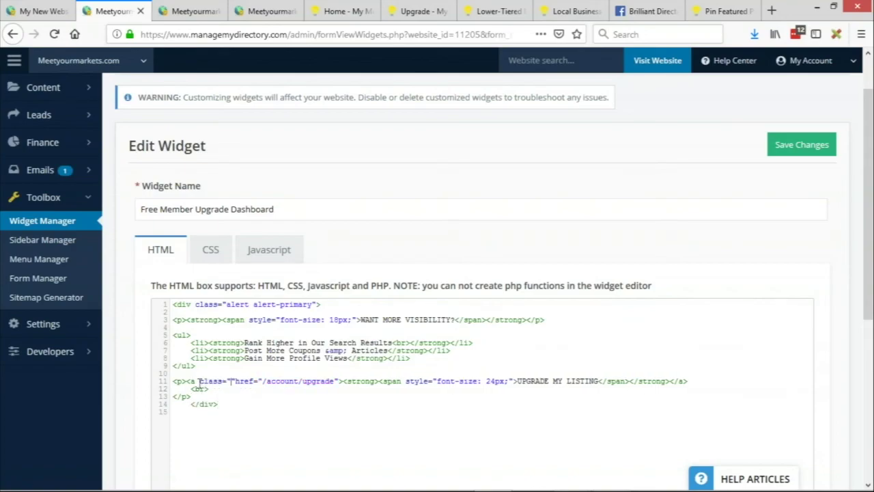
type("btn-su")
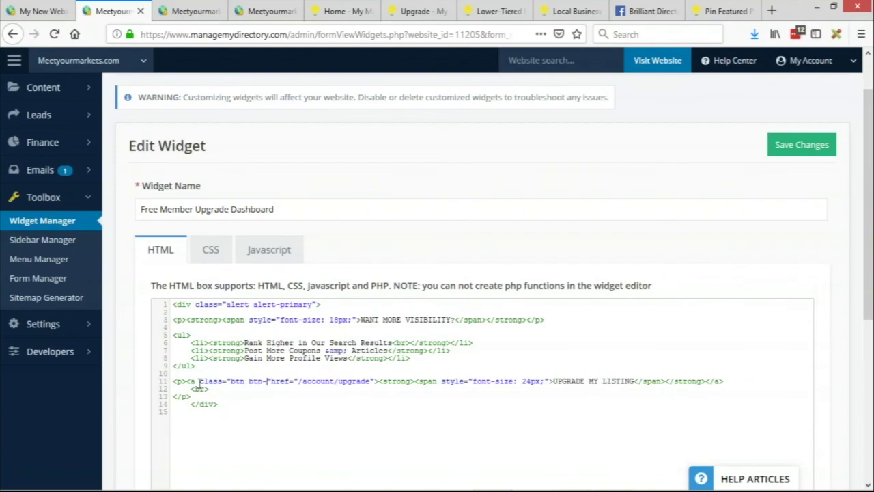
type("ccess\"")
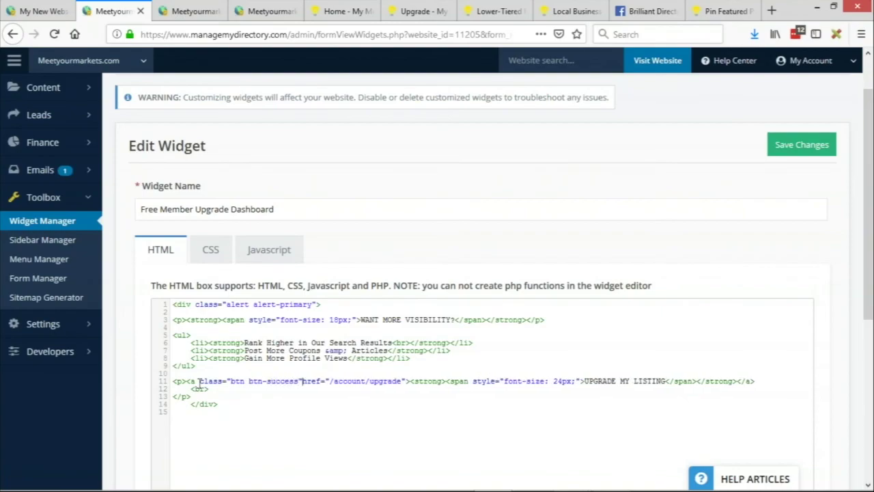
left_click(801, 145)
left_click(347, 11)
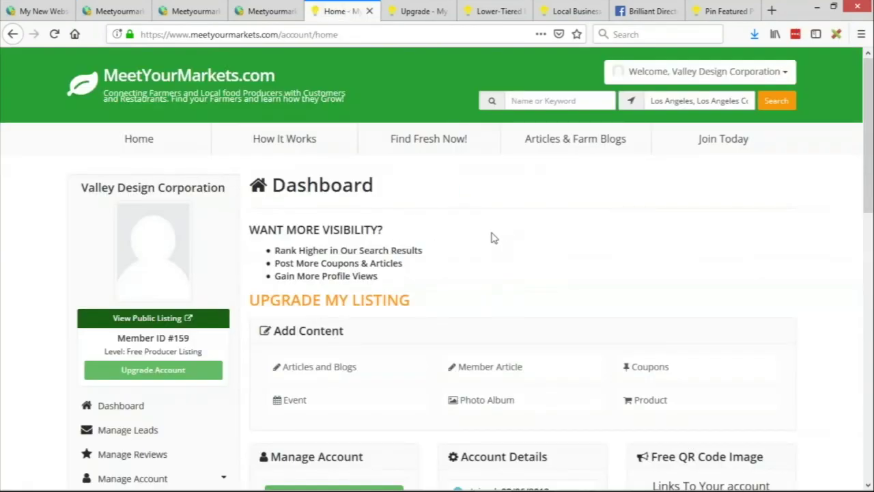
- Reload the dashboard to see the green box, then start adding class="vmargin" to the <ul> tag
key("F5")
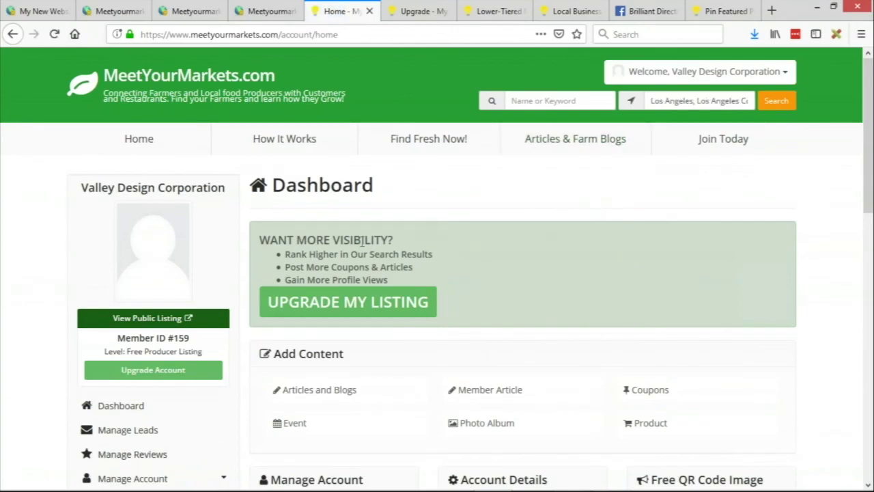
left_click(190, 11)
left_click(131, 9)
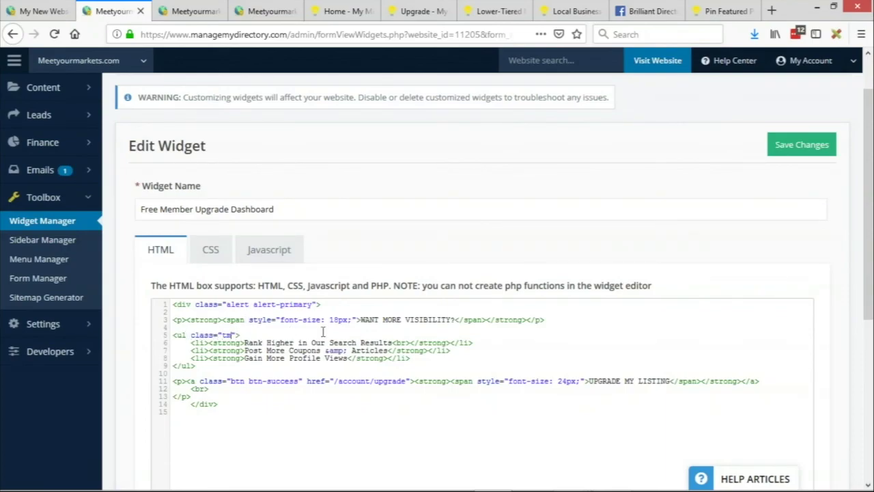
type("class=\"vmargin")
- Save the widget with the vmargin list class and reload the member dashboard
left_click(801, 152)
left_click(338, 8)
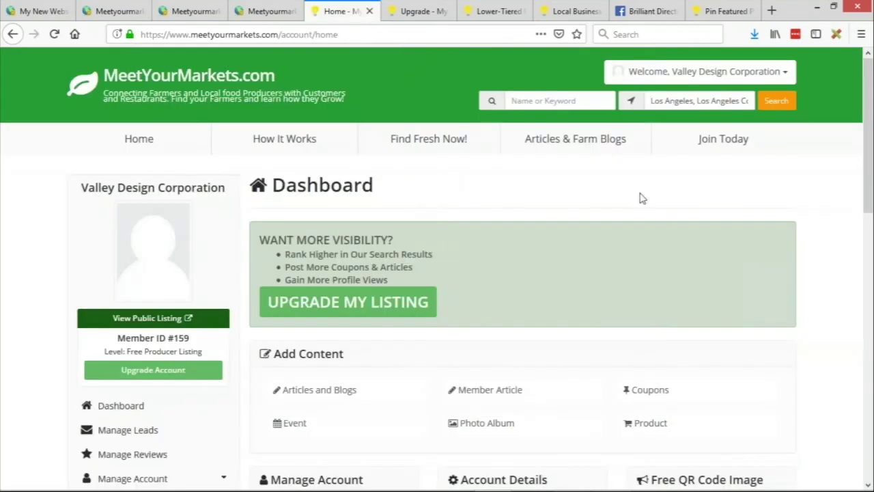
key("F5")
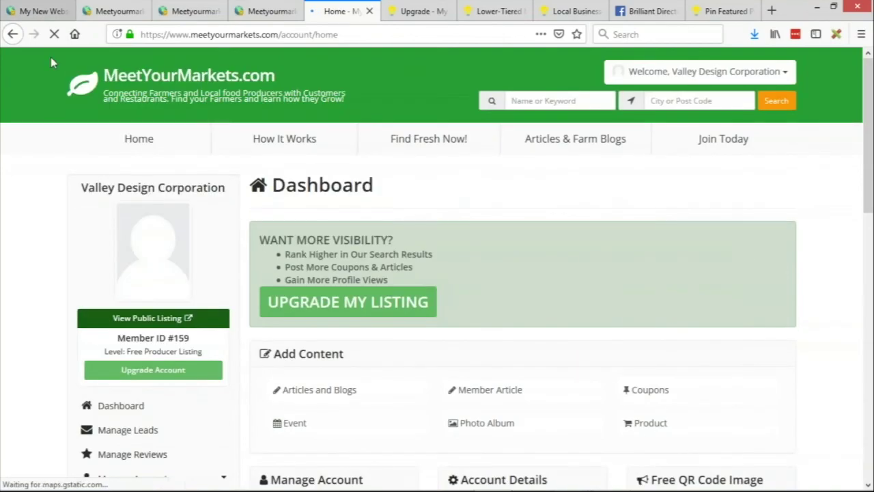
left_click(55, 33)
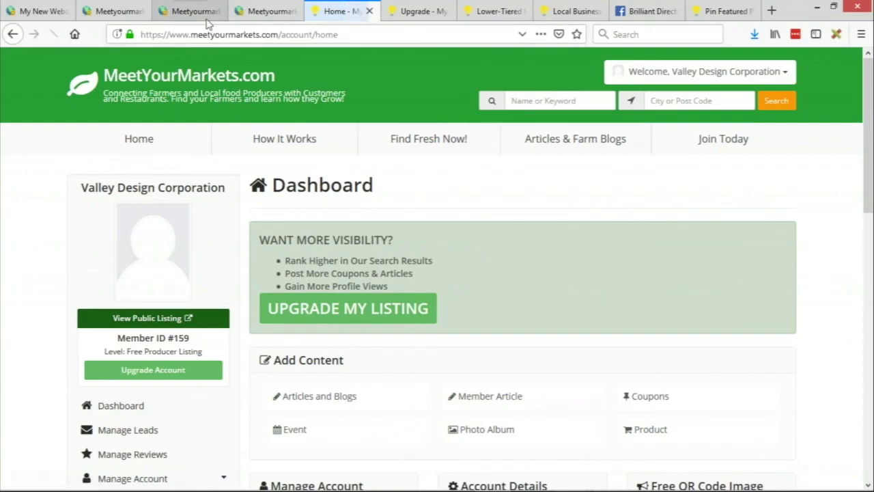
left_click(55, 33)
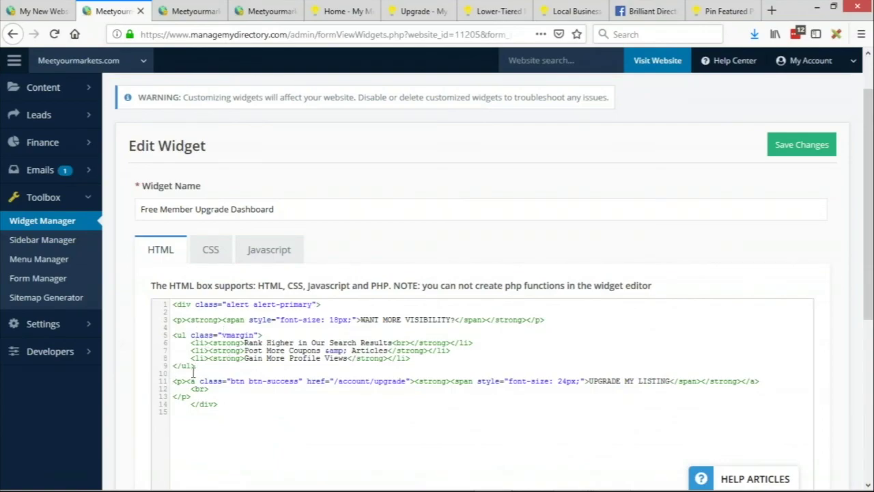
- Add <br> line breaks after the heading and before the link, save, and reload the dashboard
type("<br>")
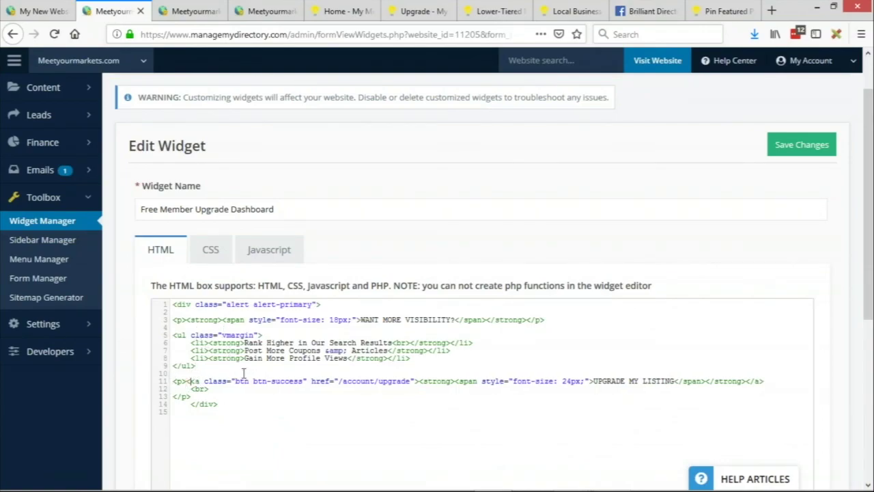
left_click(528, 319)
type("<br>")
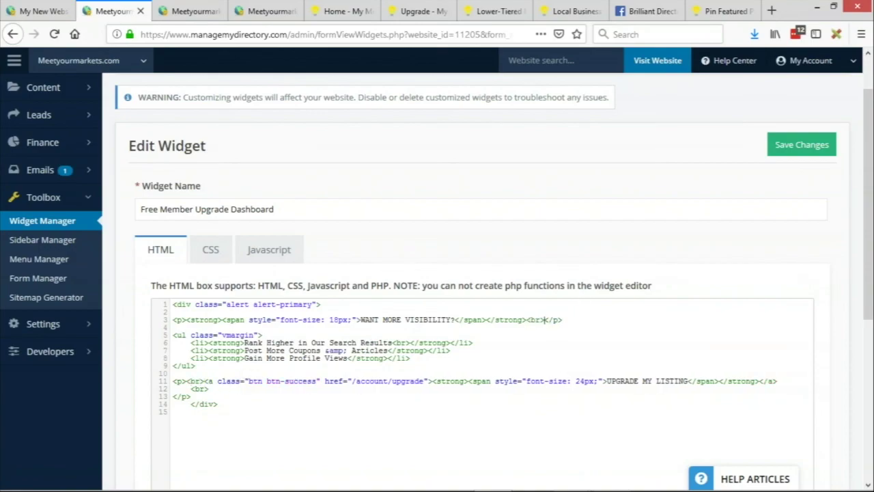
left_click(802, 149)
left_click(342, 11)
key("F5")
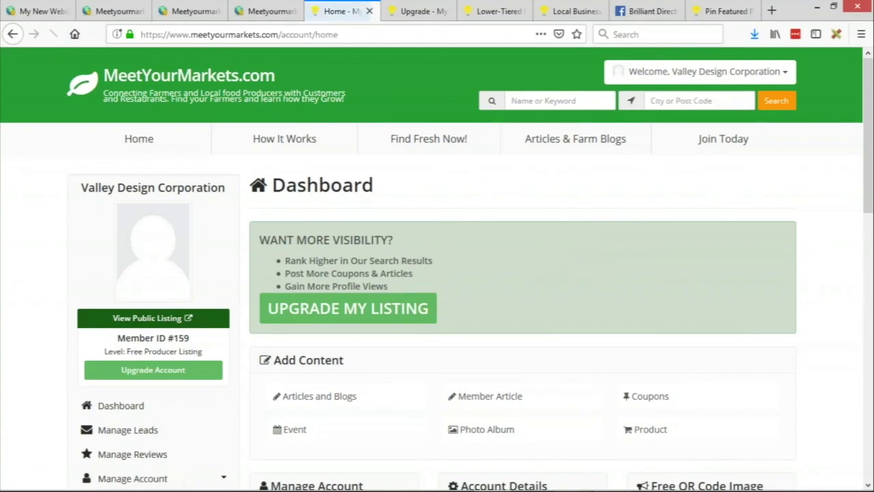
left_click(54, 34)
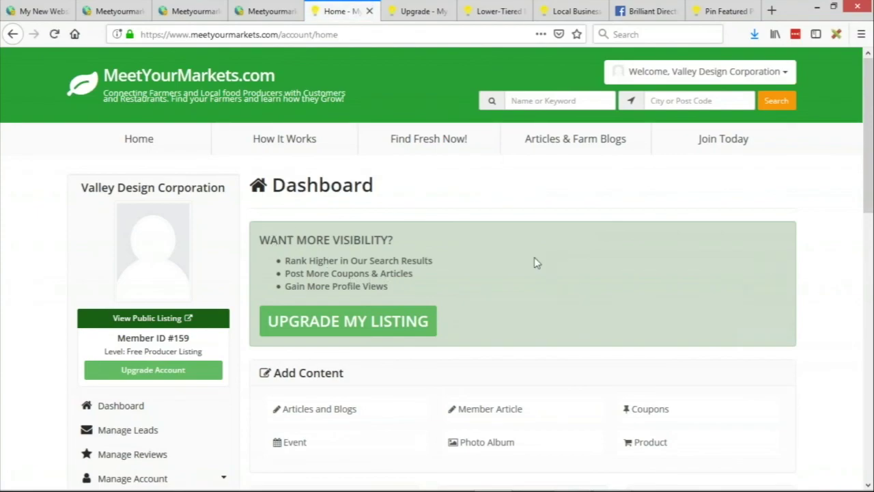
left_click(401, 326)
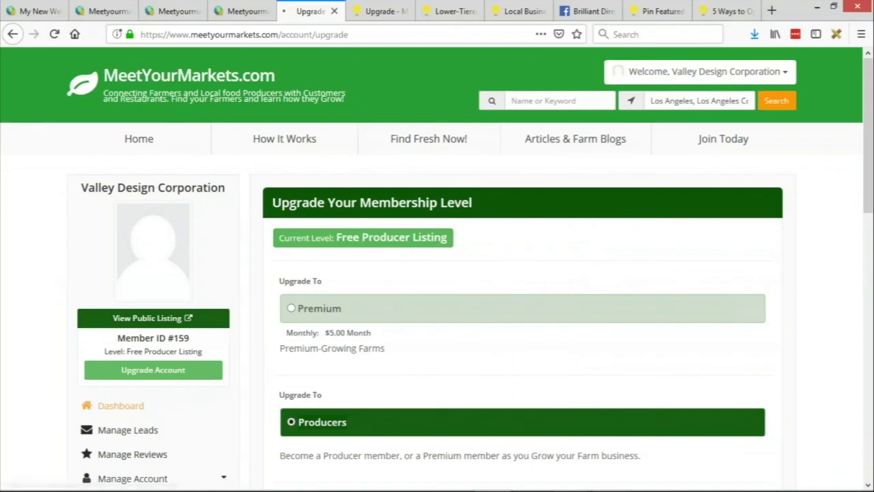
left_click(117, 405)
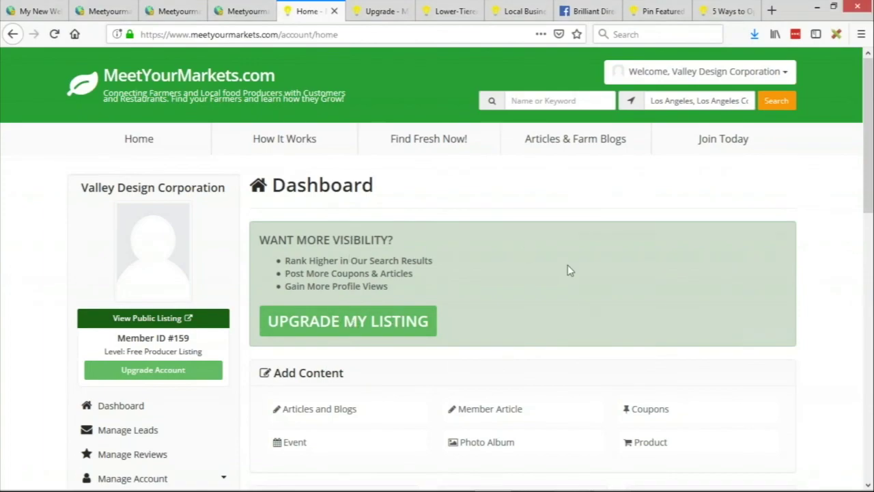
scroll(321, 210, "down", 3)
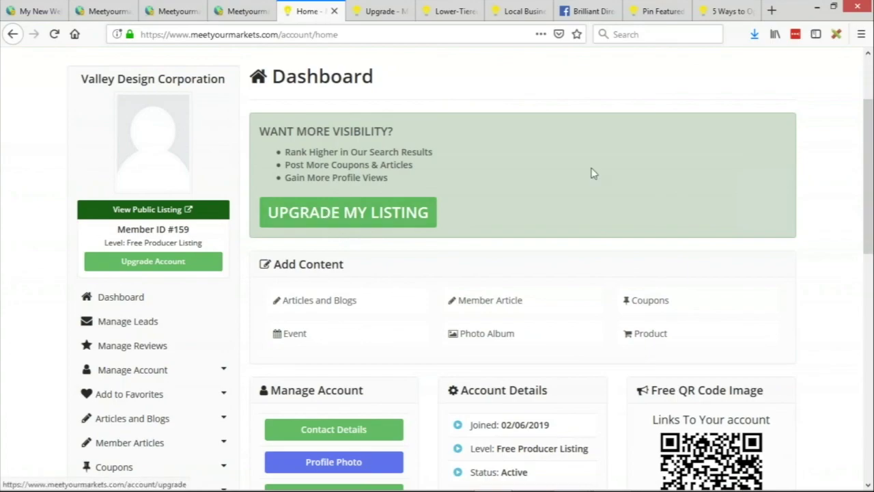
scroll(617, 174, "down", 1)
scroll(616, 177, "down", 2)
scroll(419, 152, "up", 5)
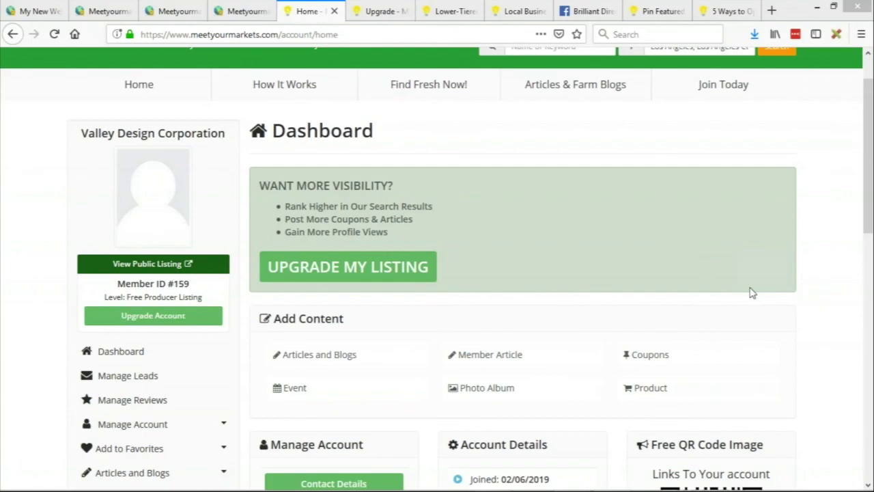
left_click_drag(337, 307, 441, 244)
left_click(482, 273)
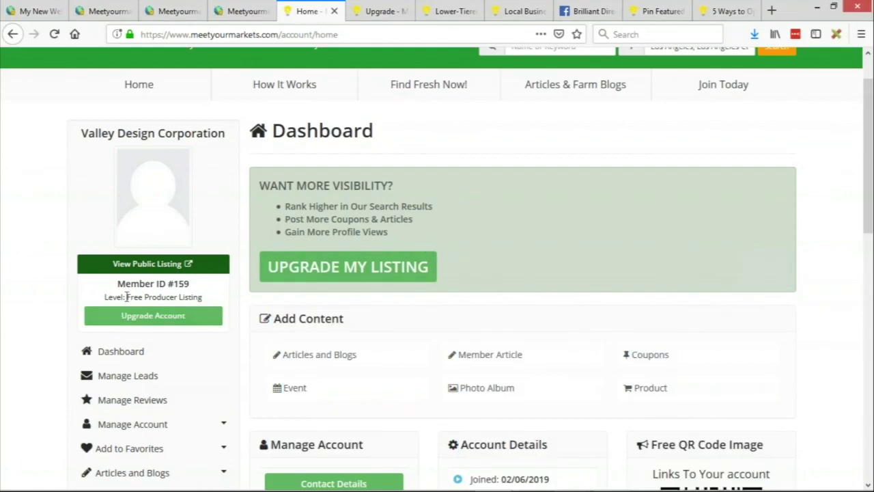
left_click_drag(125, 296, 200, 297)
left_click(462, 310)
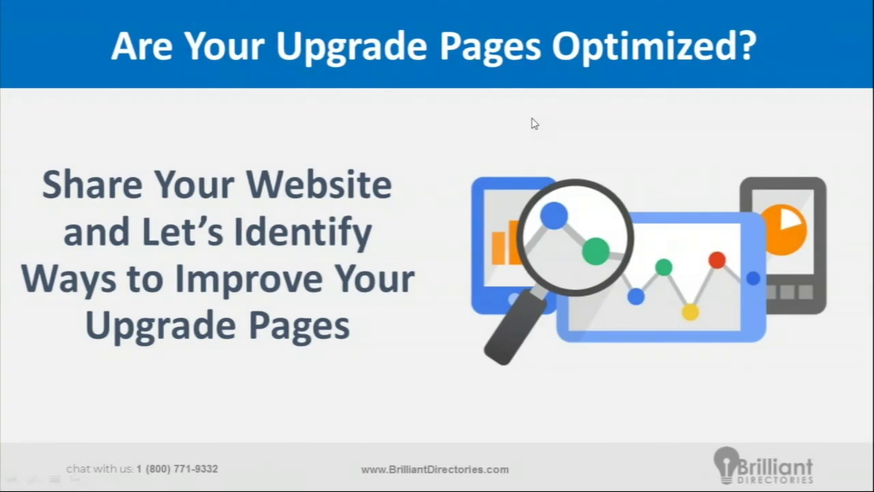
- Advance to the slide listing five numbered Key Benefits of Membership Upgrades
key("Right")
key("Right")
key("Right")
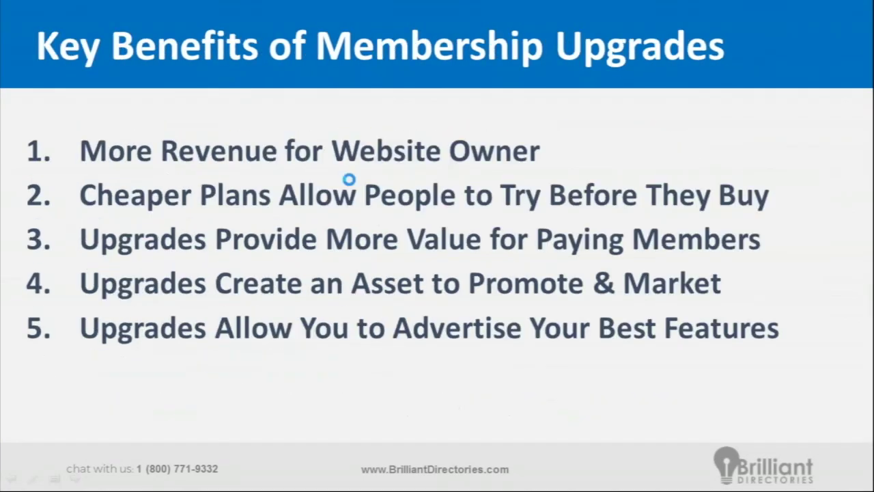